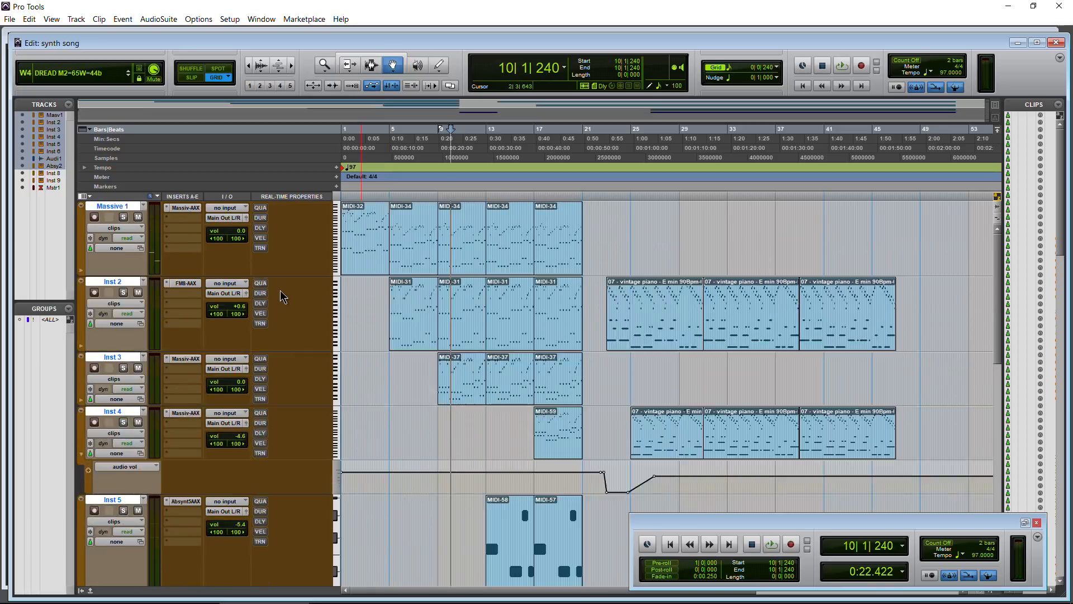
Insert the stereo Neutron 2 Visual Mixer on the Master 1 track after Ozone 8, and move its window aside.
scroll(283, 297, down, 10)
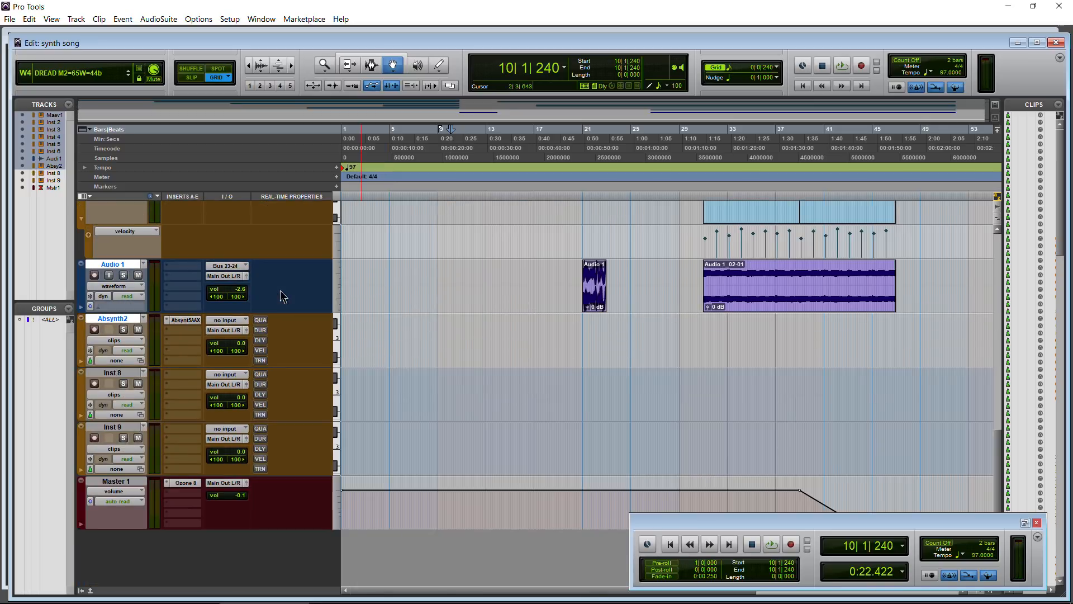
click(188, 496)
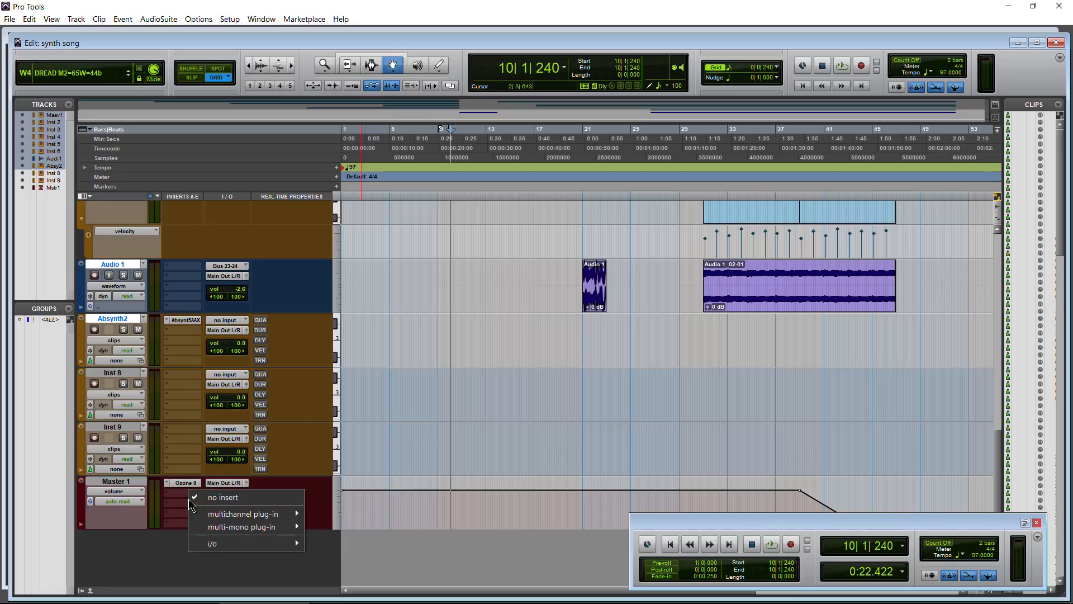
mouse_move(229, 513)
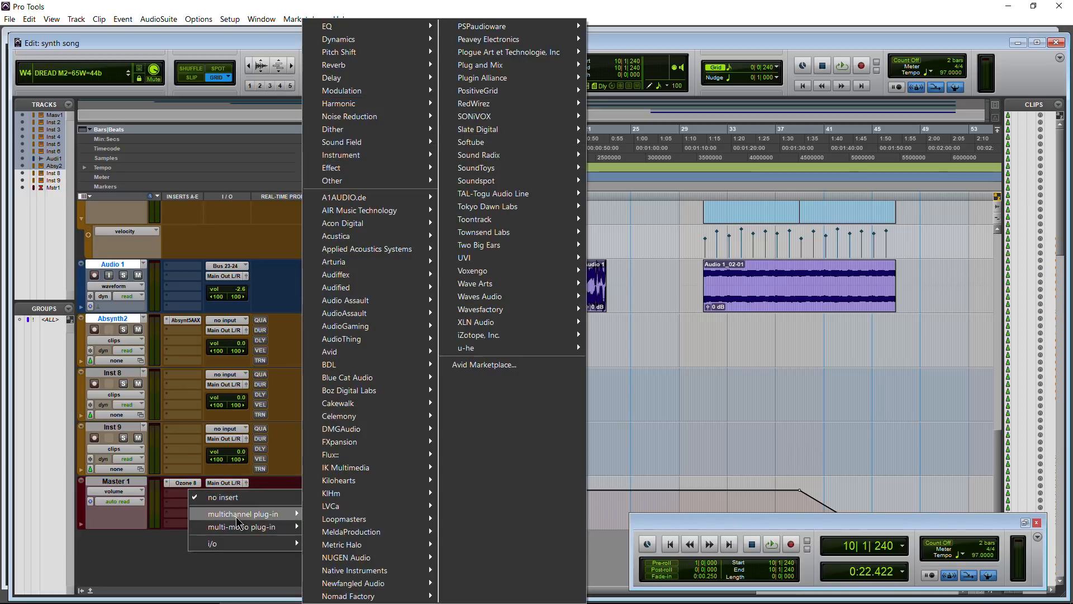
mouse_move(495, 343)
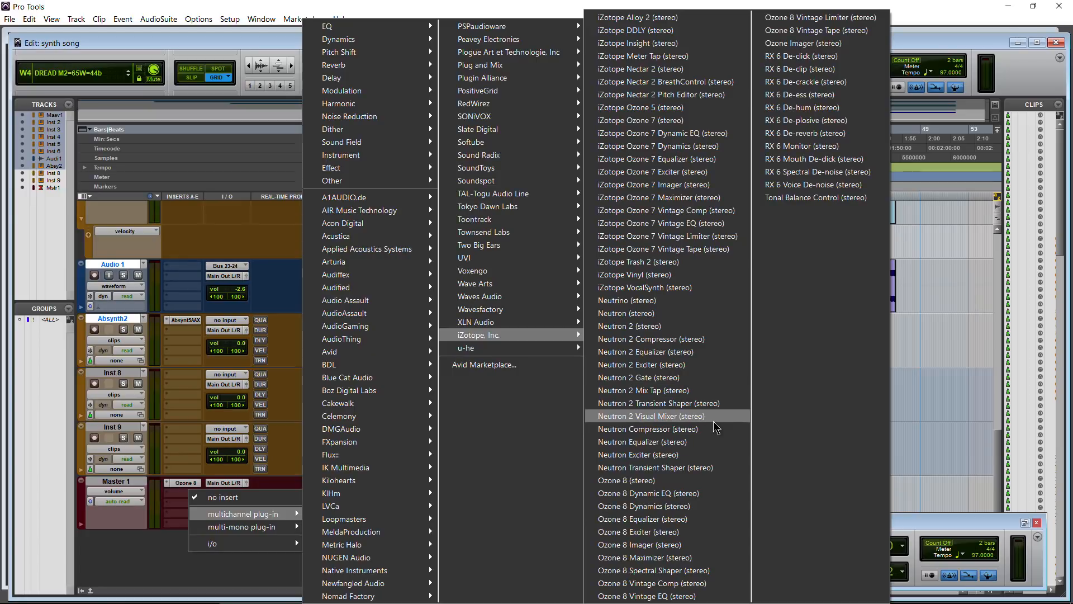
click(716, 415)
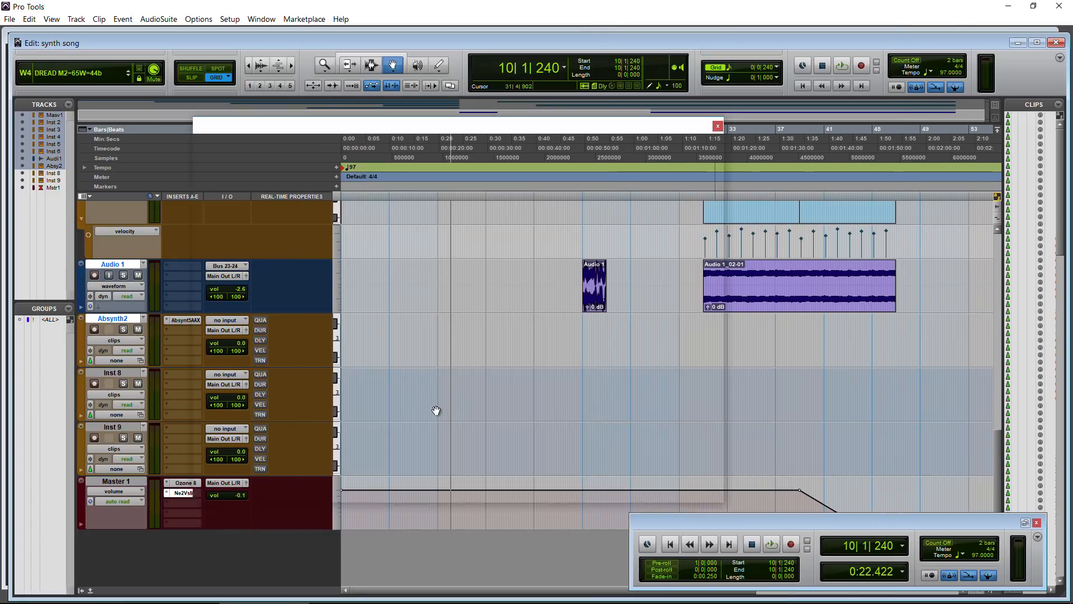
drag(354, 121, 570, 94)
click(165, 494)
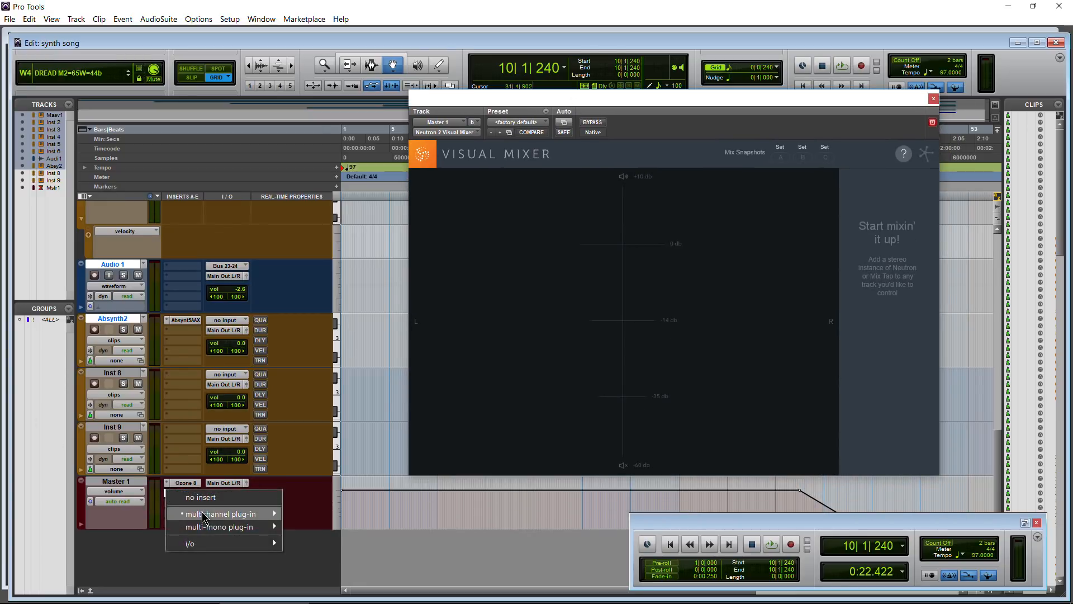
mouse_move(204, 518)
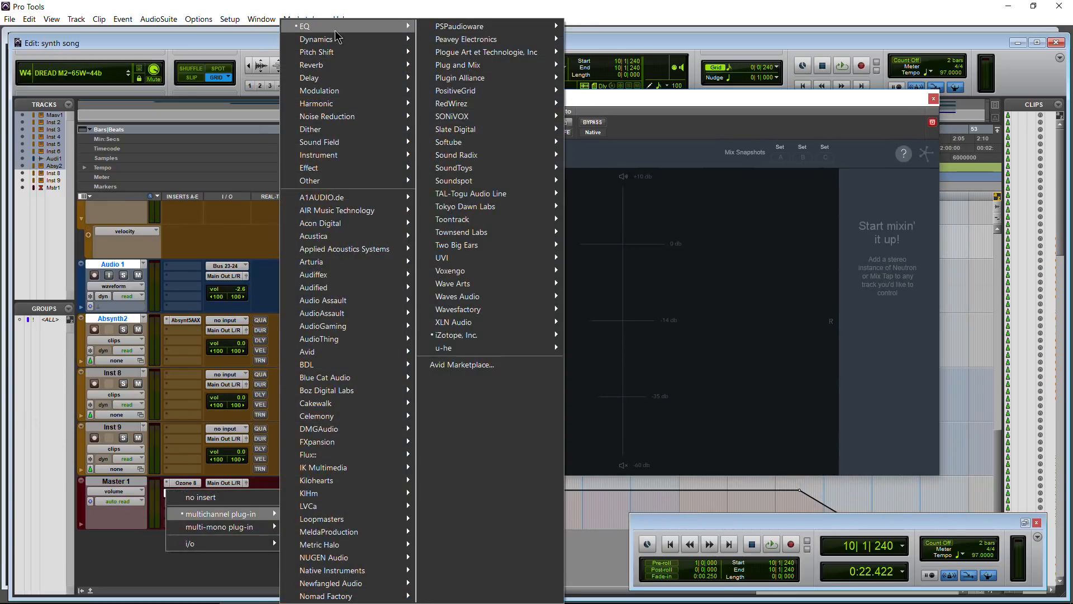
mouse_move(338, 30)
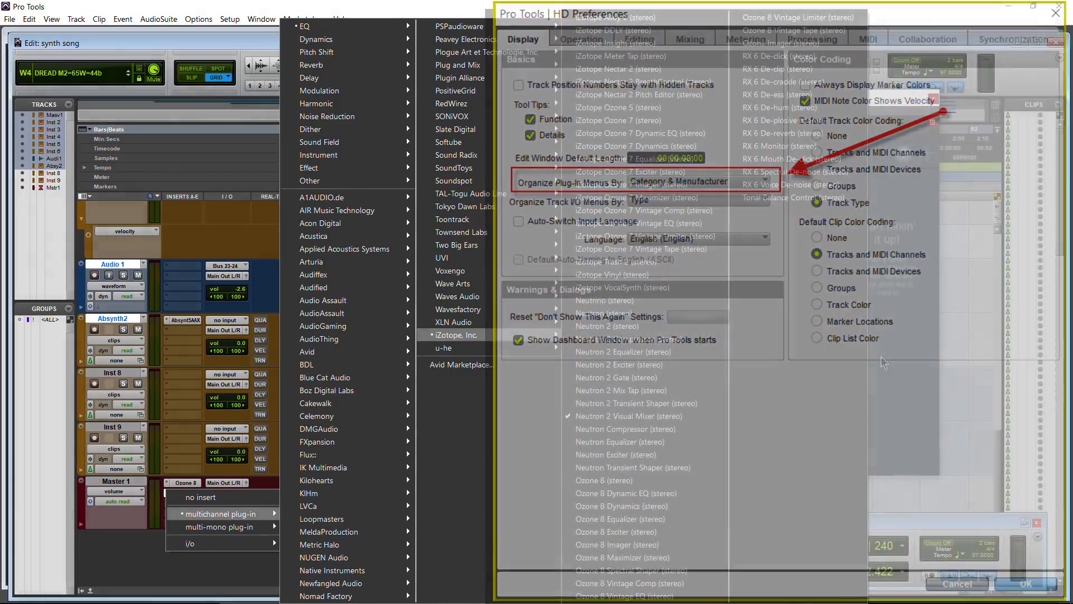
click(891, 352)
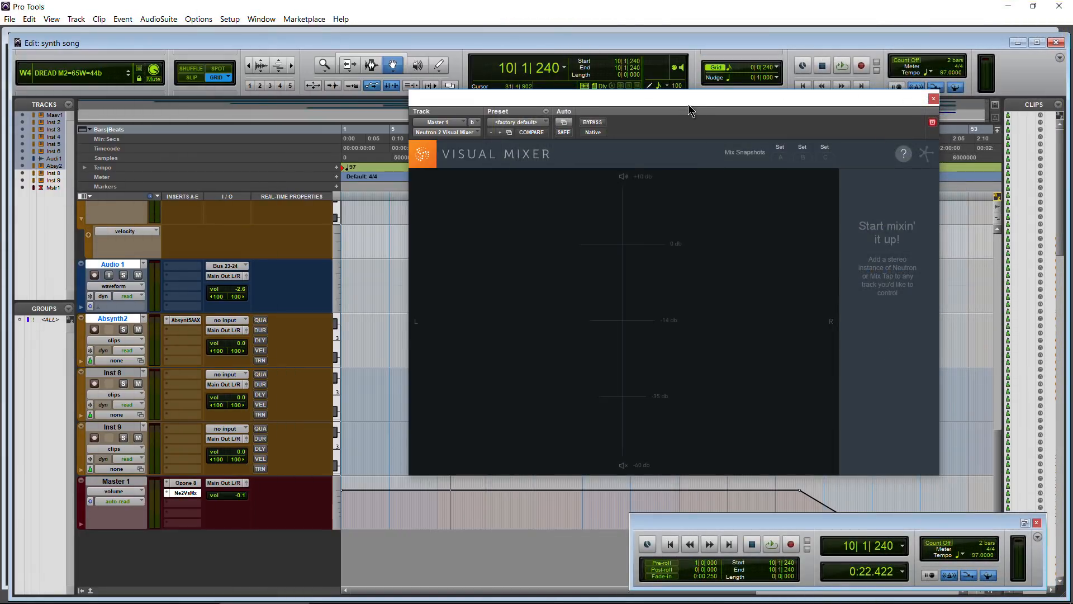
Shift the Visual Mixer window away from the track inserts and close it.
drag(689, 110, 711, 141)
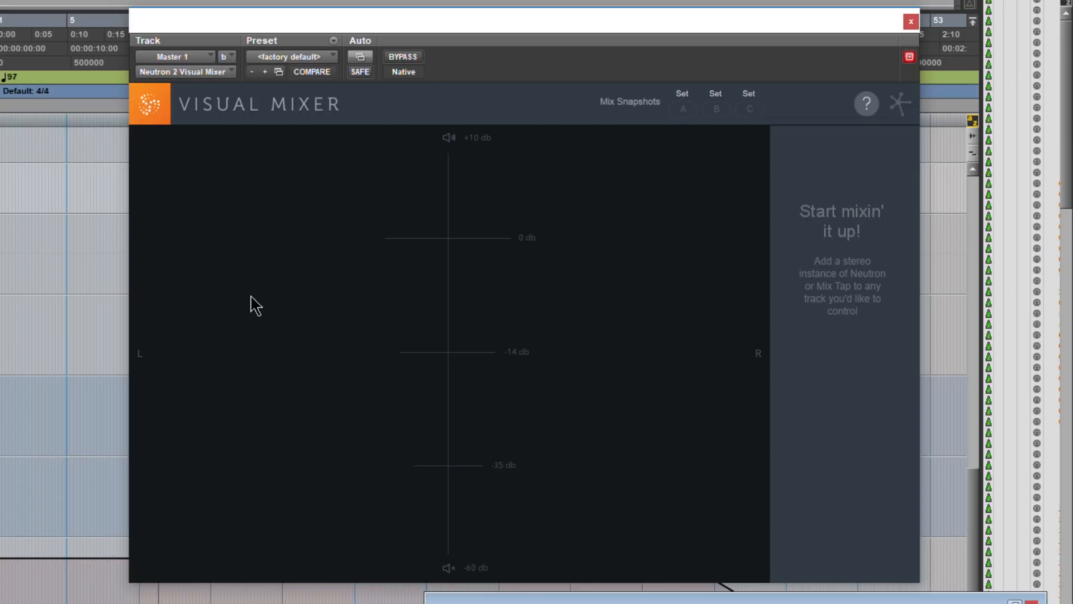
scroll(65, 358, up, 10)
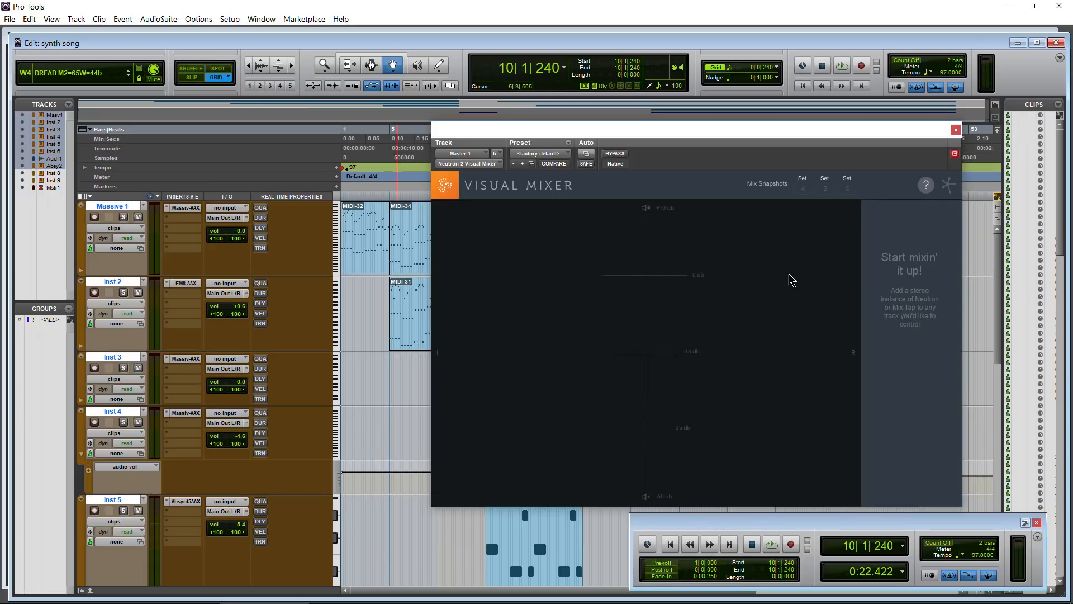
drag(820, 134, 845, 133)
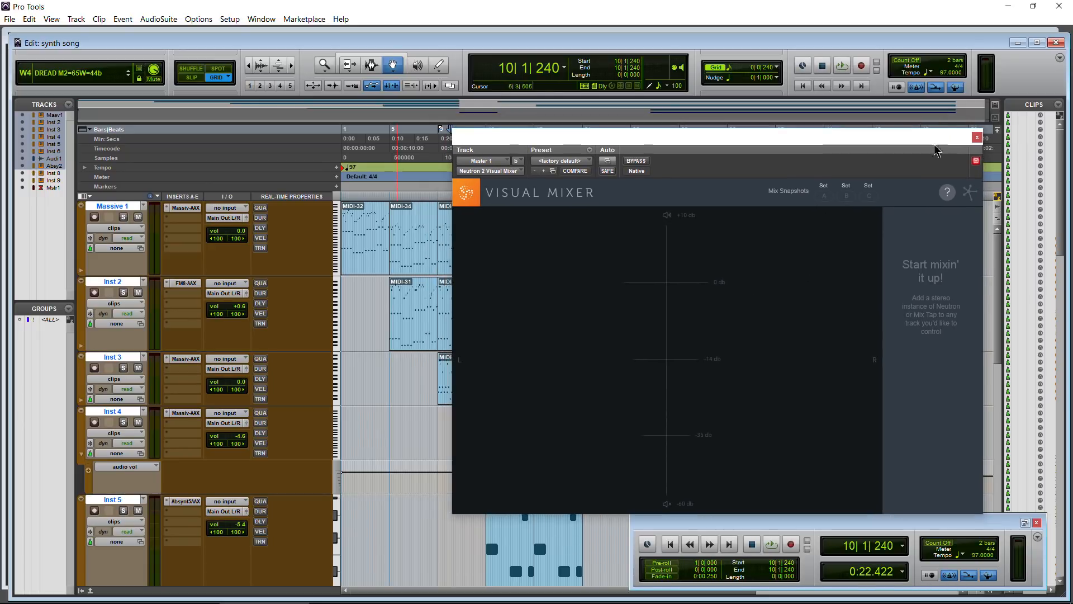
click(980, 130)
Insert the stereo Neutron 2 plug-in on the Massive 1 track after the synth, and position its window beside the inserts.
click(183, 217)
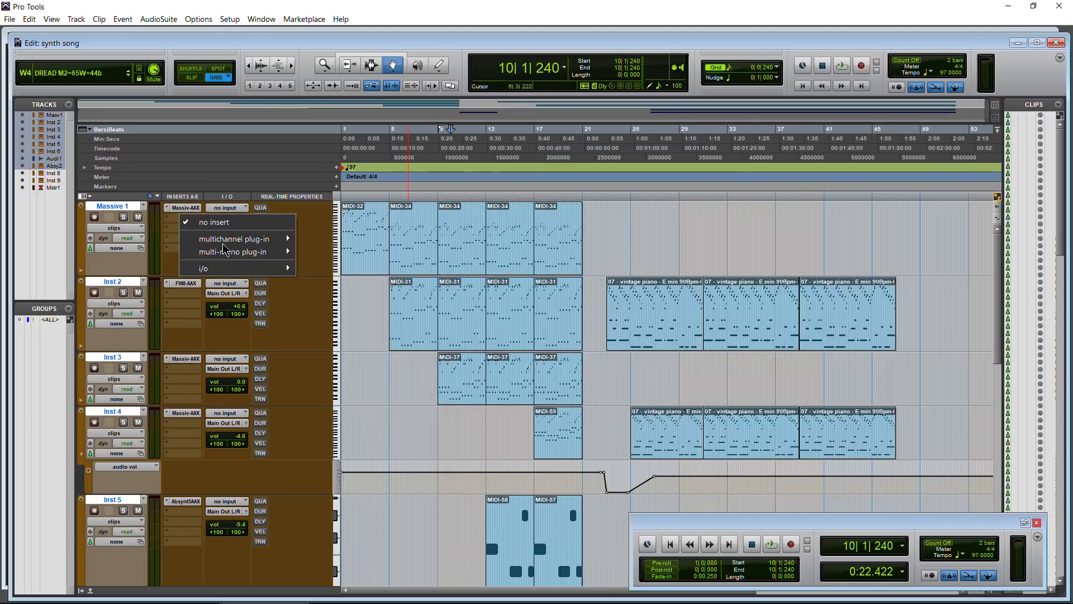
mouse_move(229, 240)
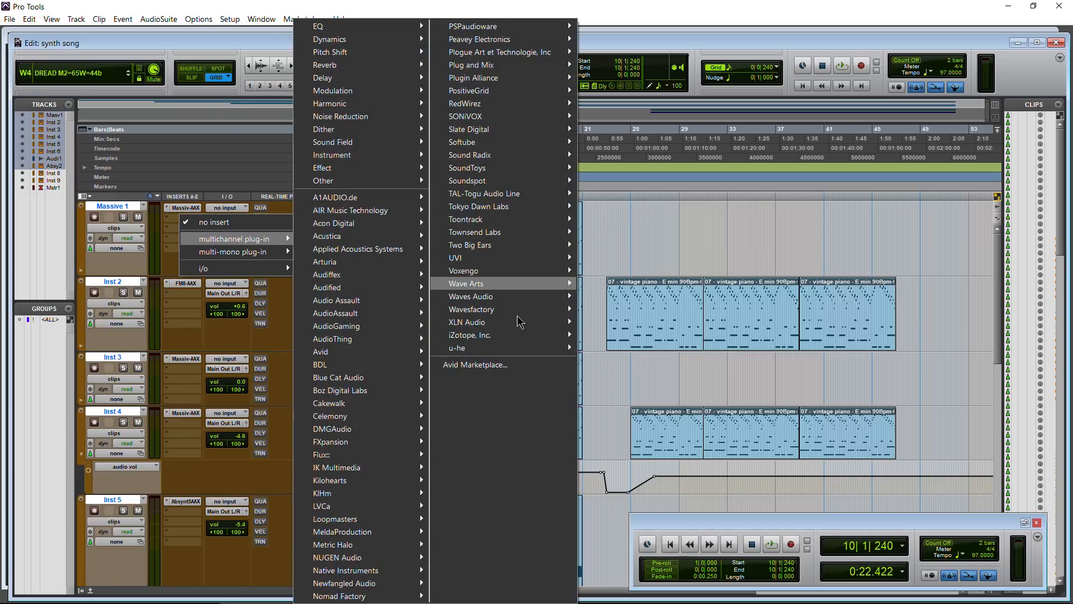
mouse_move(520, 338)
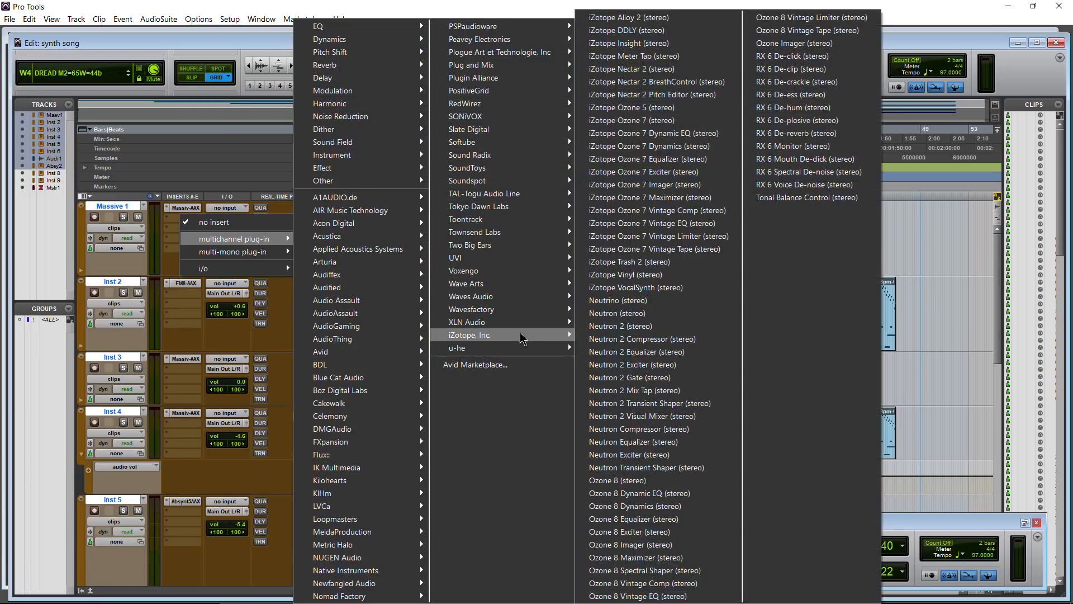
click(661, 330)
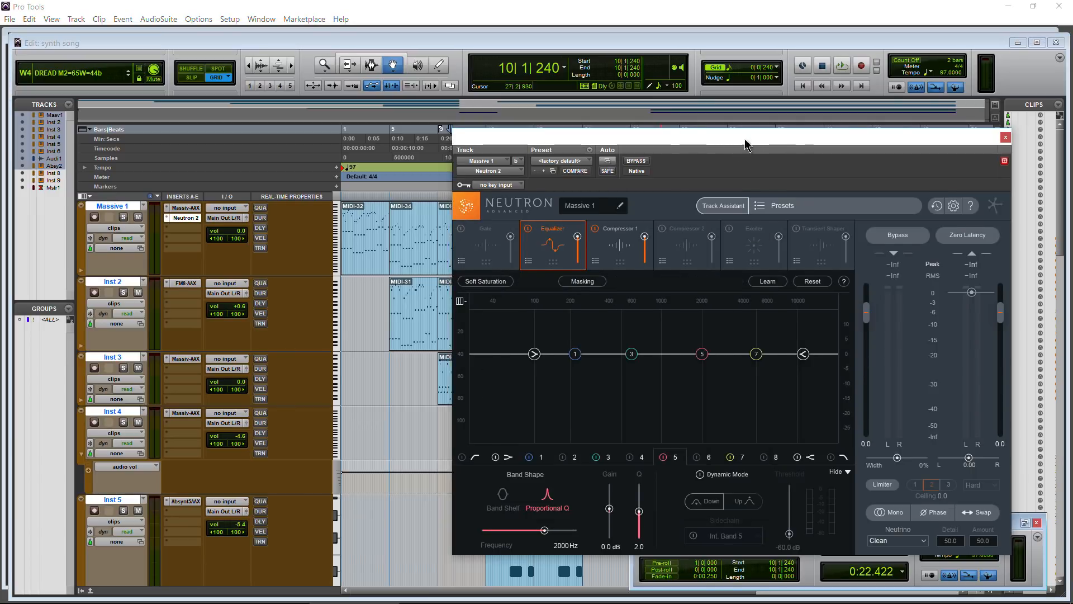
drag(746, 141, 704, 92)
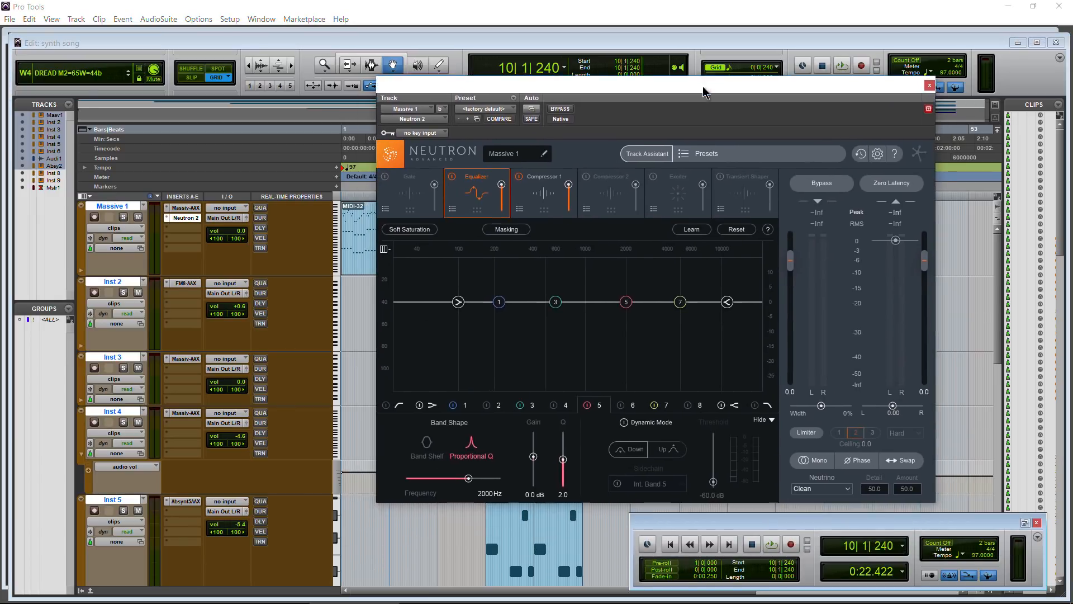
drag(568, 96, 606, 105)
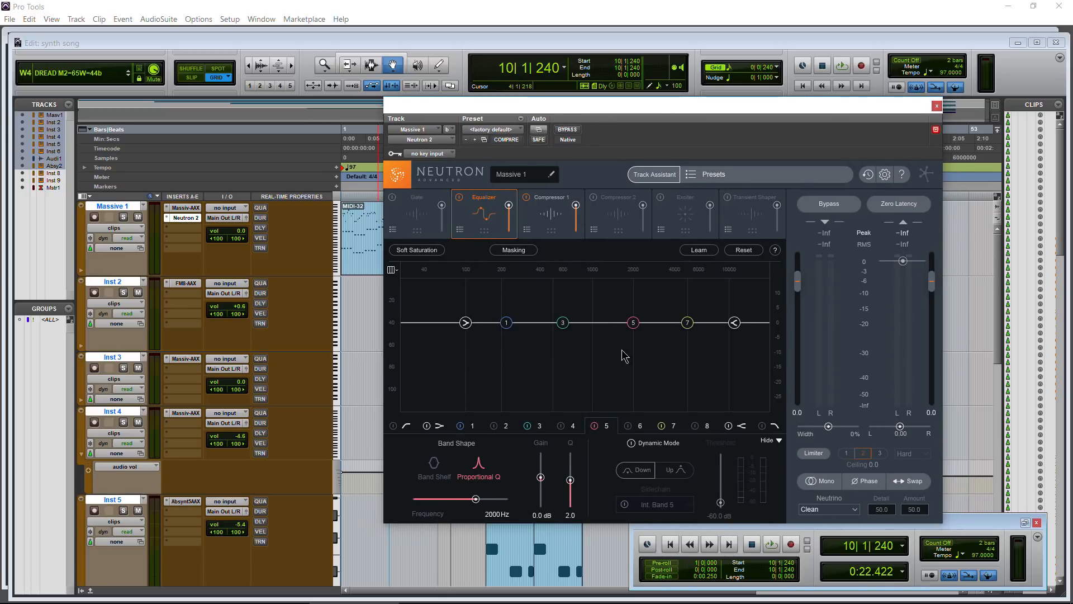
Lower the equalizer's high shelf on Massive 1 to about -10 dB near 7.7 kHz during playback, and stop.
key(space)
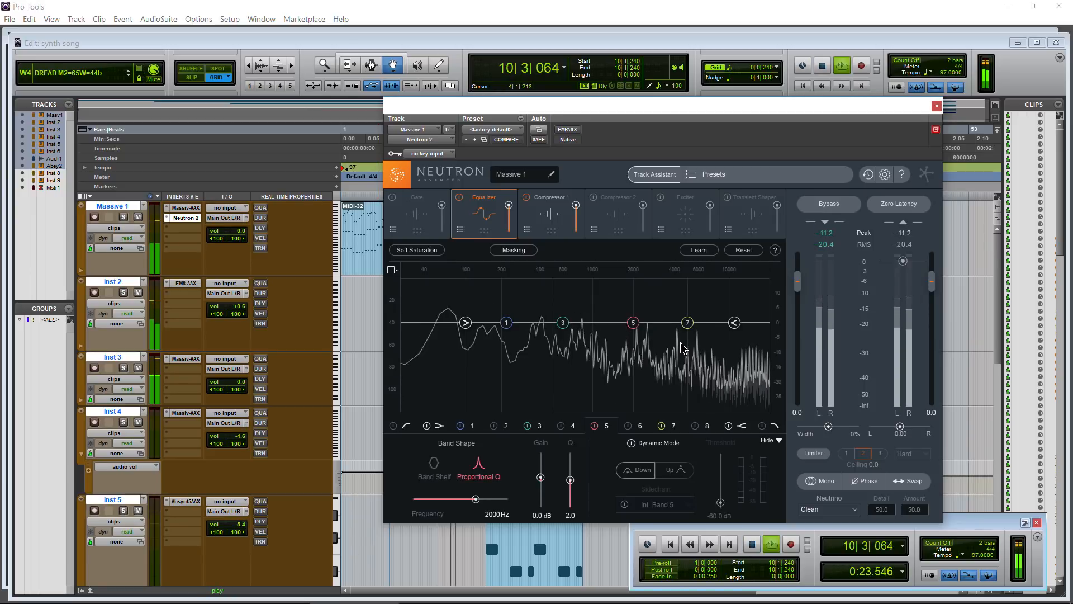
drag(735, 323, 717, 353)
key(space)
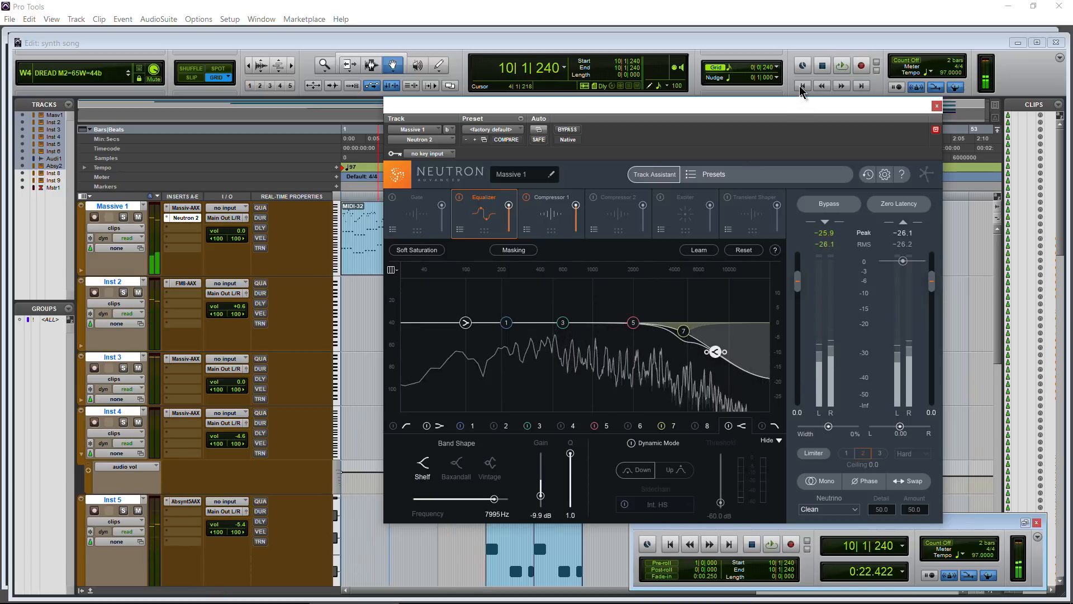
Play the song from its start and set the Massive 1 high shelf to about -6.7 dB at 9382 Hz.
click(803, 86)
drag(766, 106, 748, 88)
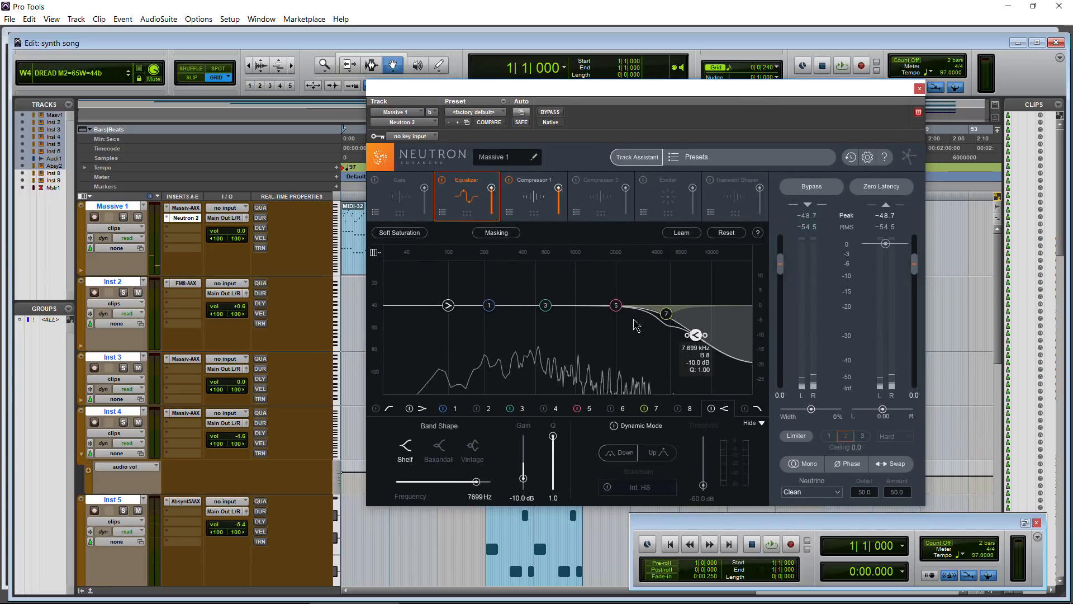
key(space)
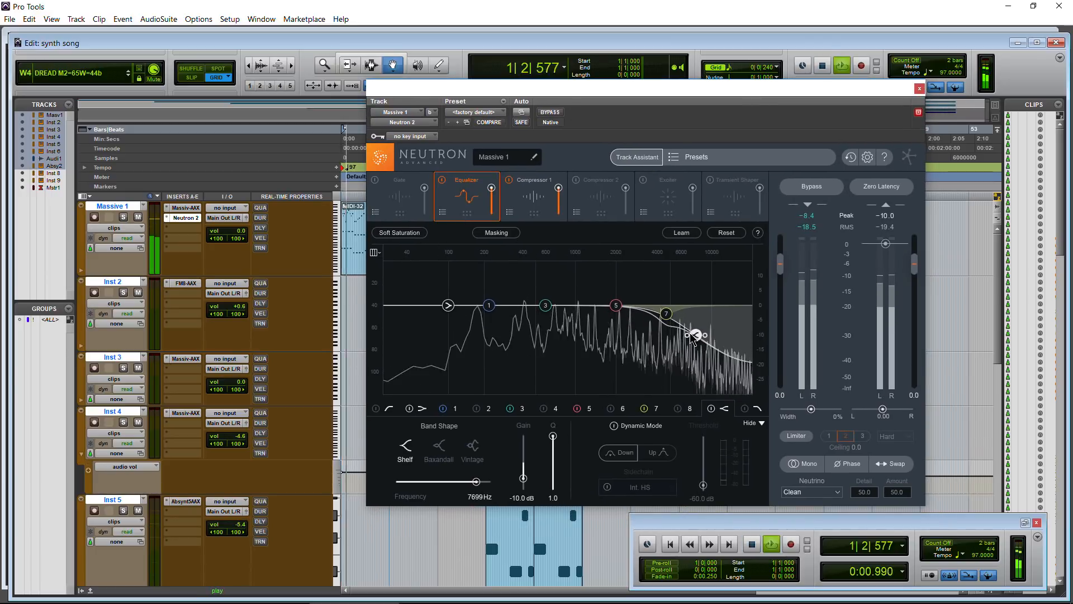
mouse_move(691, 333)
mouse_down()
mouse_move(717, 298)
mouse_move(707, 326)
mouse_up()
key(space)
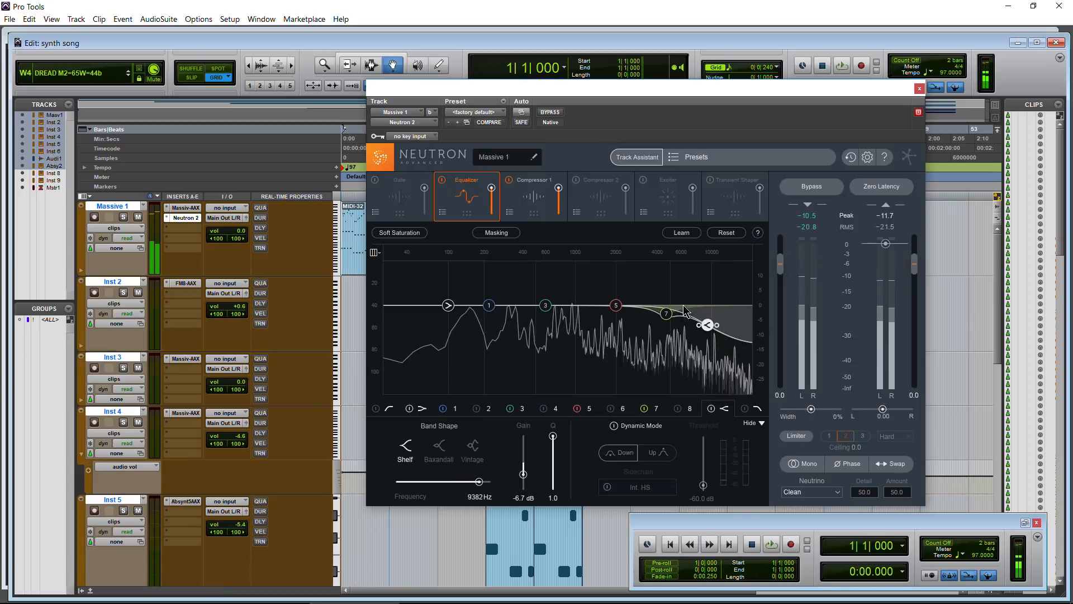
Turn off Compressor 1 in Neutron on Massive 1, and move the plug-in window out of the way.
click(537, 209)
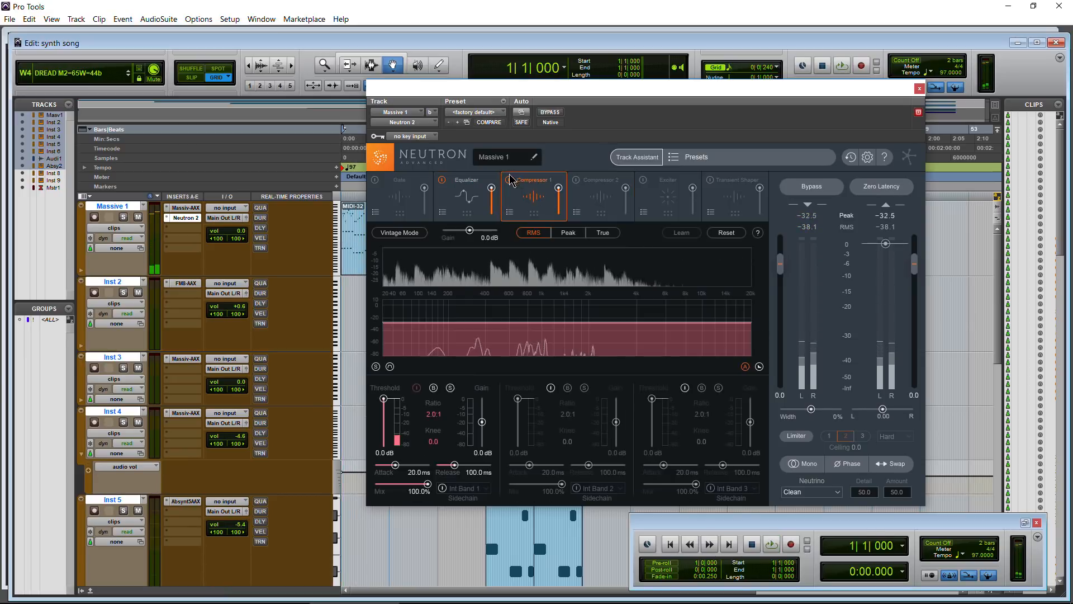
drag(702, 96, 253, 88)
Open the Visual Mixer from the Master 1 inserts alongside the Neutron window.
scroll(618, 359, down, 10)
scroll(88, 535, down, 8)
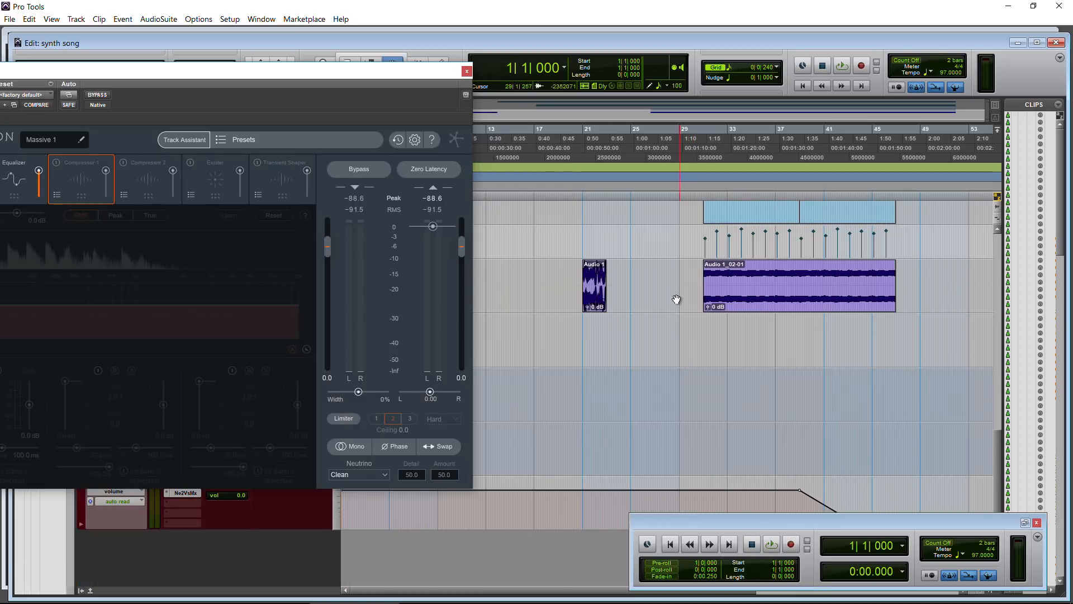
click(184, 493)
drag(261, 84, 621, 73)
click(395, 66)
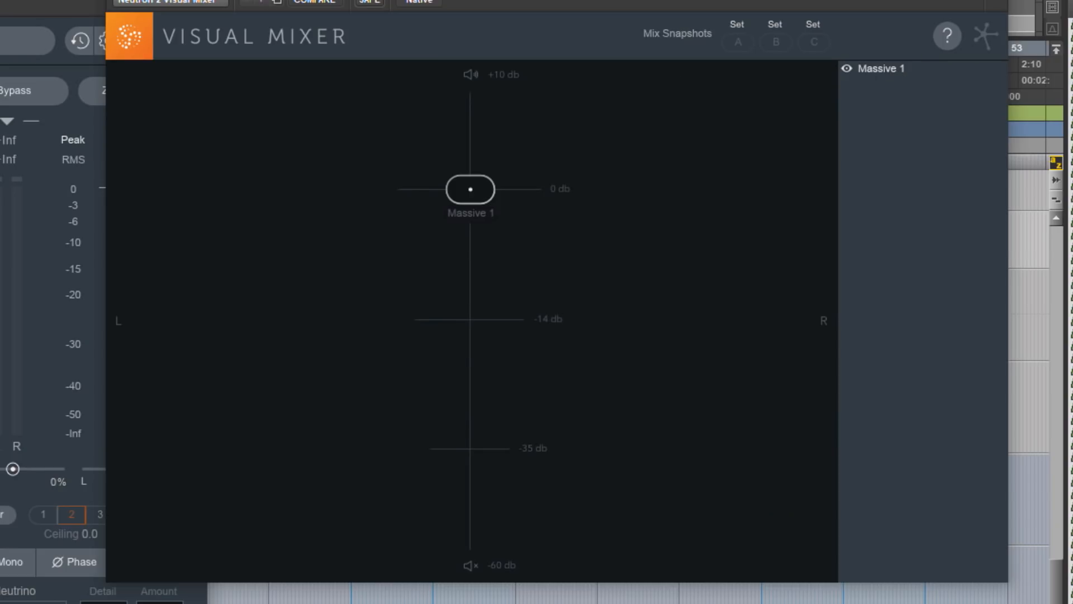
Arrange the Neutron and Visual Mixer windows side by side so Neutron's output controls and the mixer stage are both visible.
drag(0, 0, 597, 134)
scroll(1029, 391, up, 5)
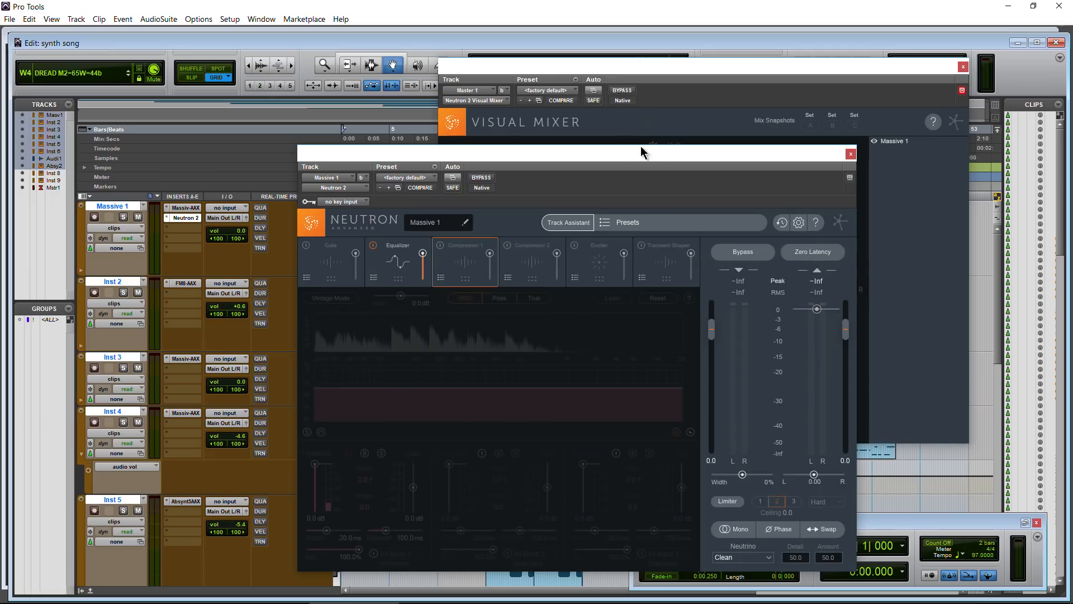
drag(641, 149, 534, 63)
drag(416, 69, 349, 85)
drag(784, 76, 1006, 50)
drag(523, 85, 483, 46)
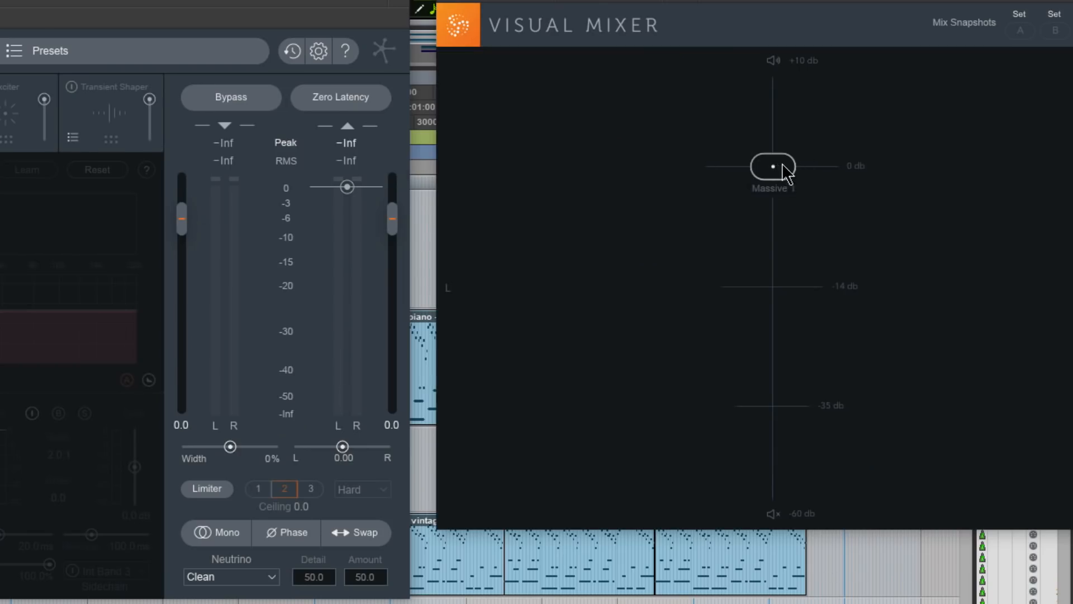
Move the Massive 1 node in the Visual Mixer to about -12.3 dB and set its pan in Neutron to about -0.16.
drag(787, 168, 792, 143)
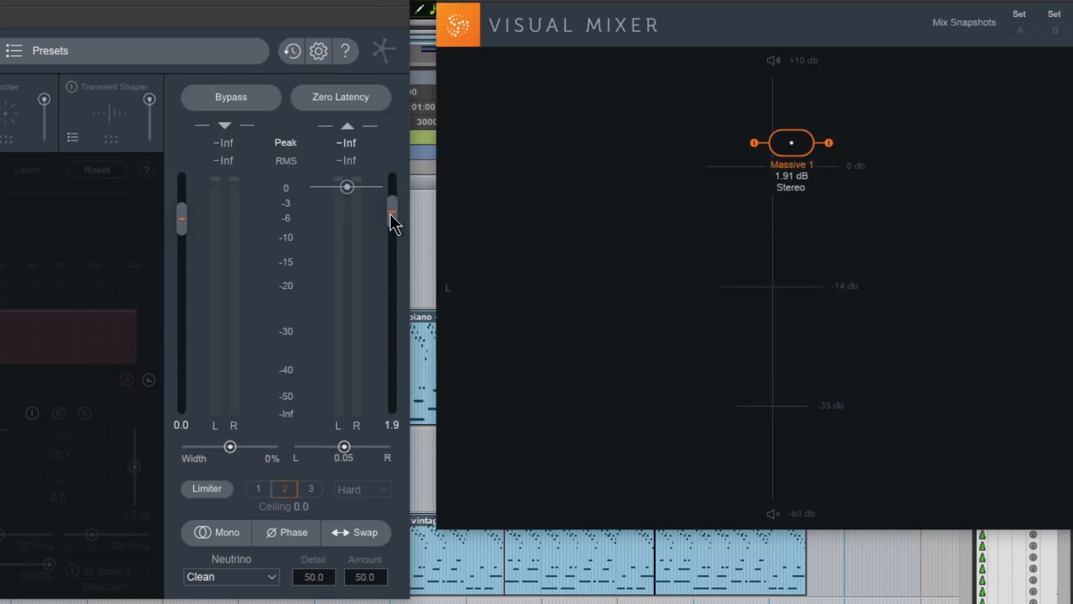
mouse_move(391, 215)
mouse_down()
mouse_move(391, 344)
mouse_move(393, 189)
mouse_move(391, 391)
mouse_move(386, 213)
mouse_up()
drag(790, 142, 397, 407)
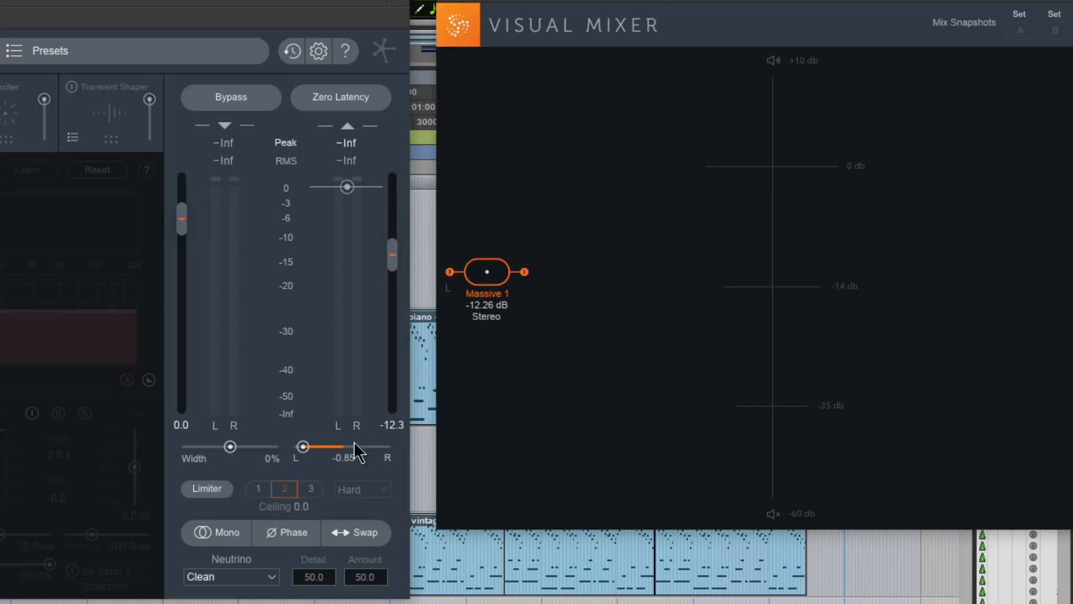
drag(302, 445, 330, 442)
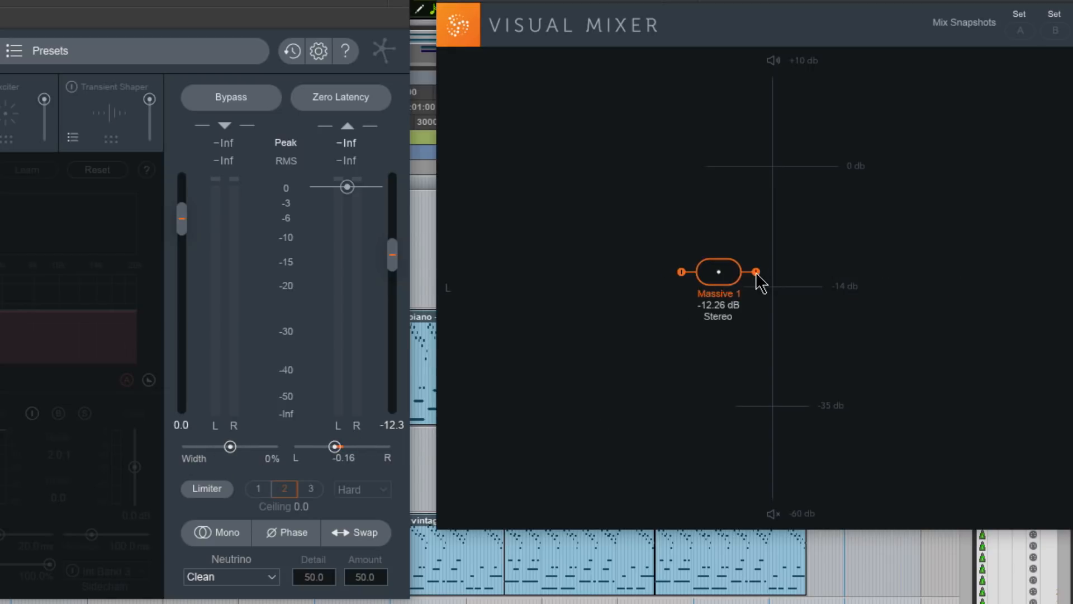
Try a 100% stereo width on the Massive 1 node, and reduce the width to about -3% in Neutron.
drag(756, 272, 810, 272)
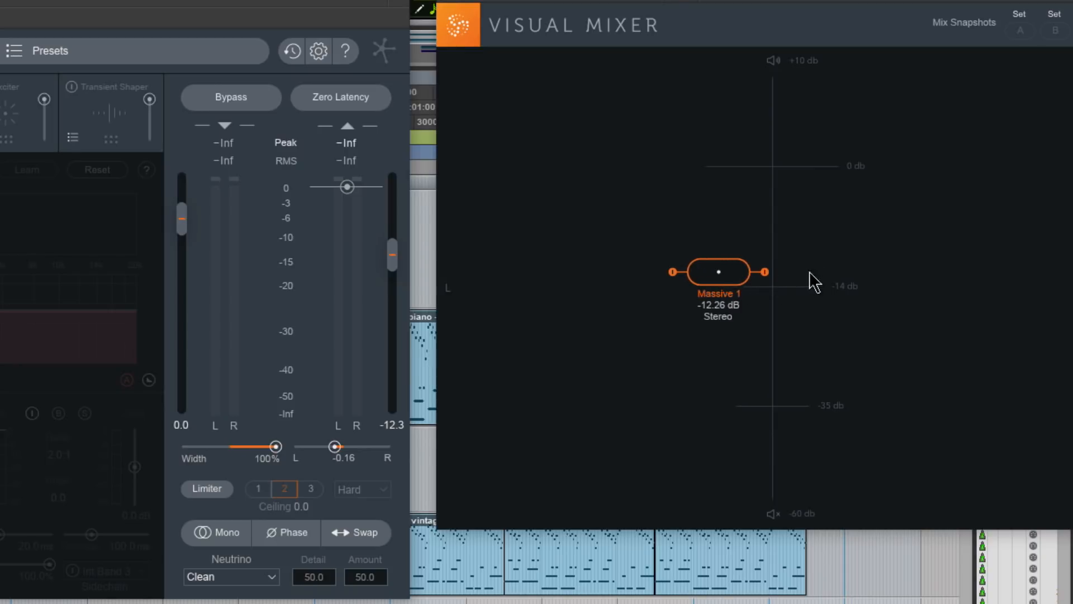
drag(681, 301, 798, 279)
drag(276, 446, 235, 461)
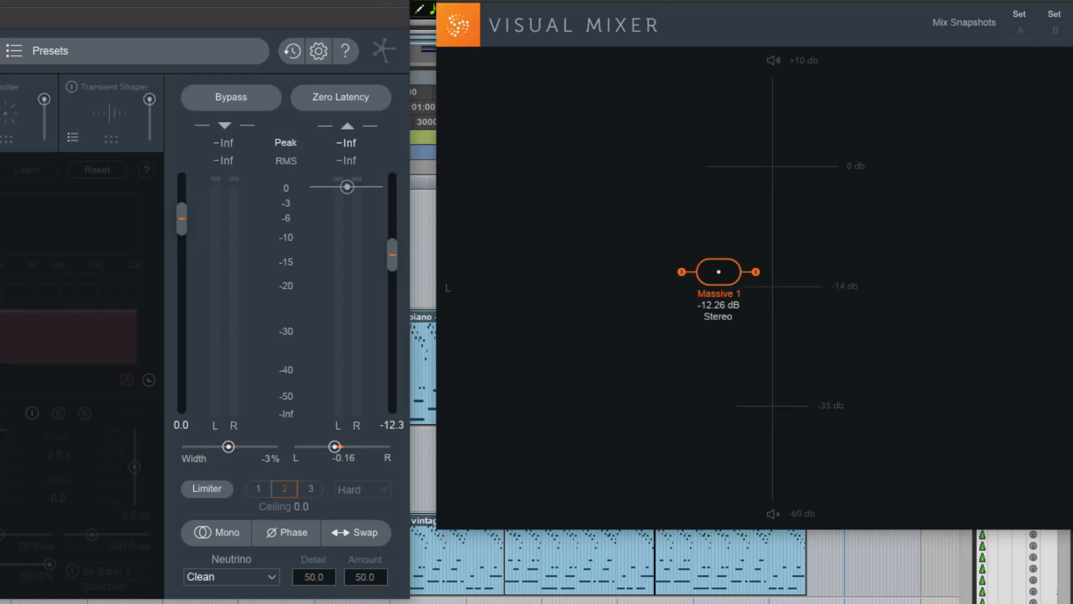
Bring the whole Visual Mixer into view and move the Massive 1 node farther left at about -3.1 dB.
drag(593, 5, 446, 49)
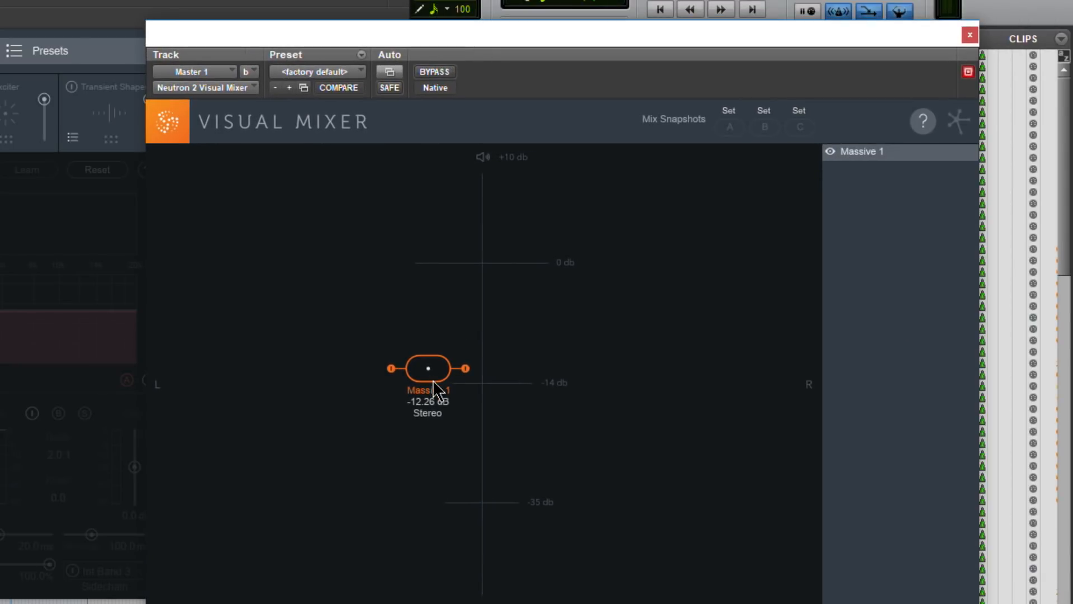
drag(432, 380, 374, 294)
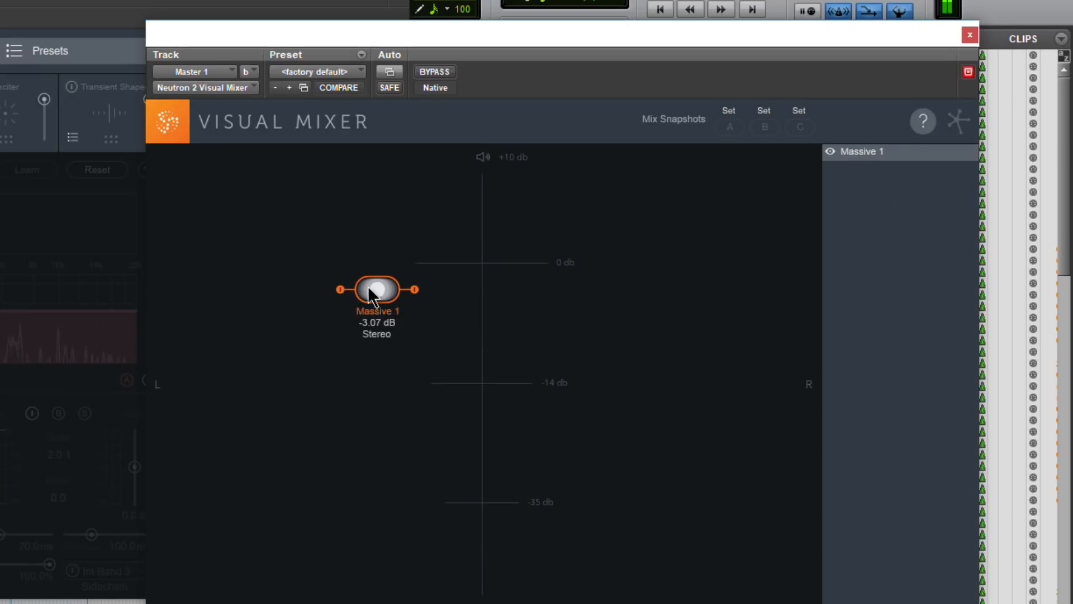
Try the Massive 1 node at the far right at about -15.5 dB, and return it to the centre at about 0 dB.
drag(324, 307, 856, 400)
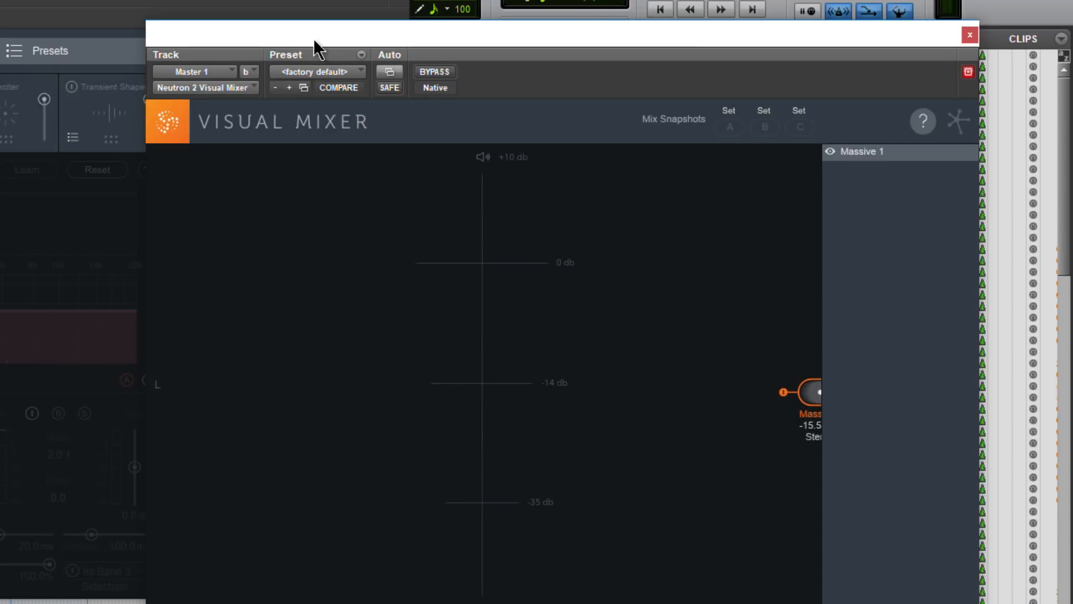
drag(314, 38, 289, 29)
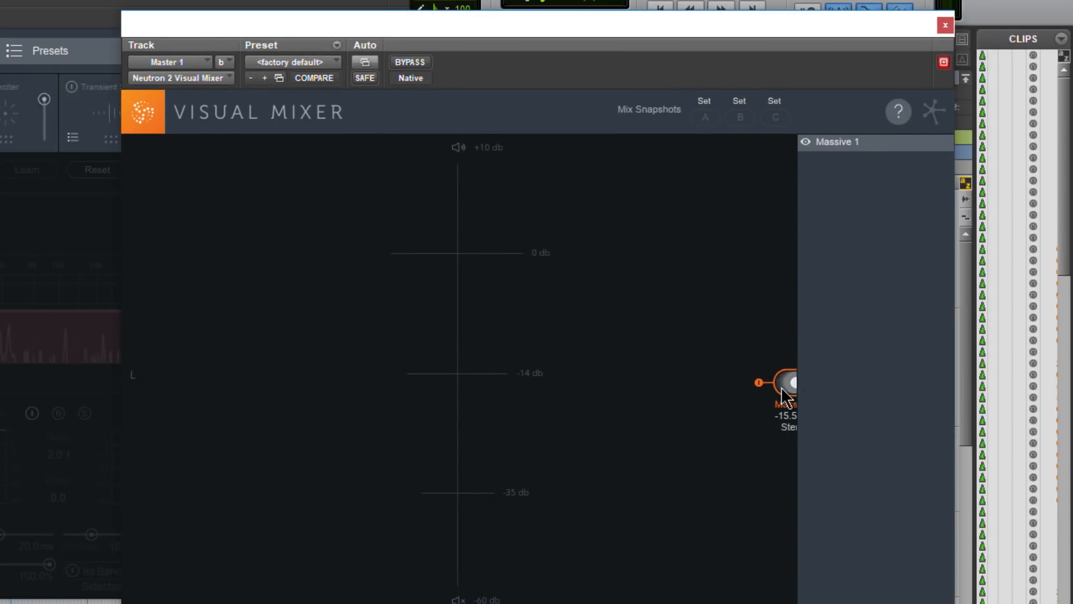
drag(785, 384, 488, 159)
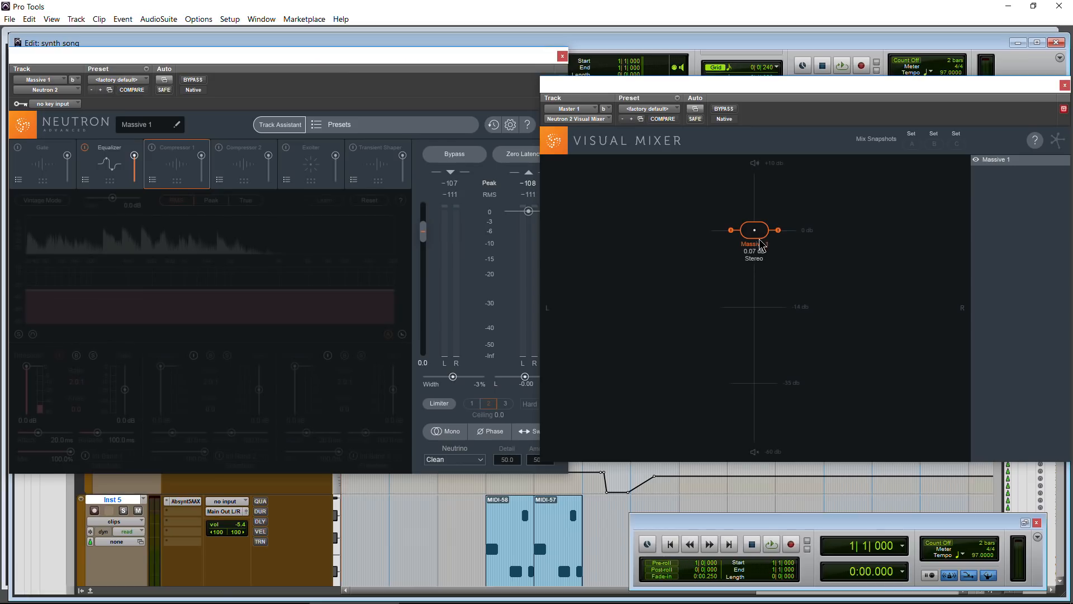
Start playback and try the Massive 1 node's stereo width at 100% and at -100%.
key(space)
drag(761, 244, 872, 233)
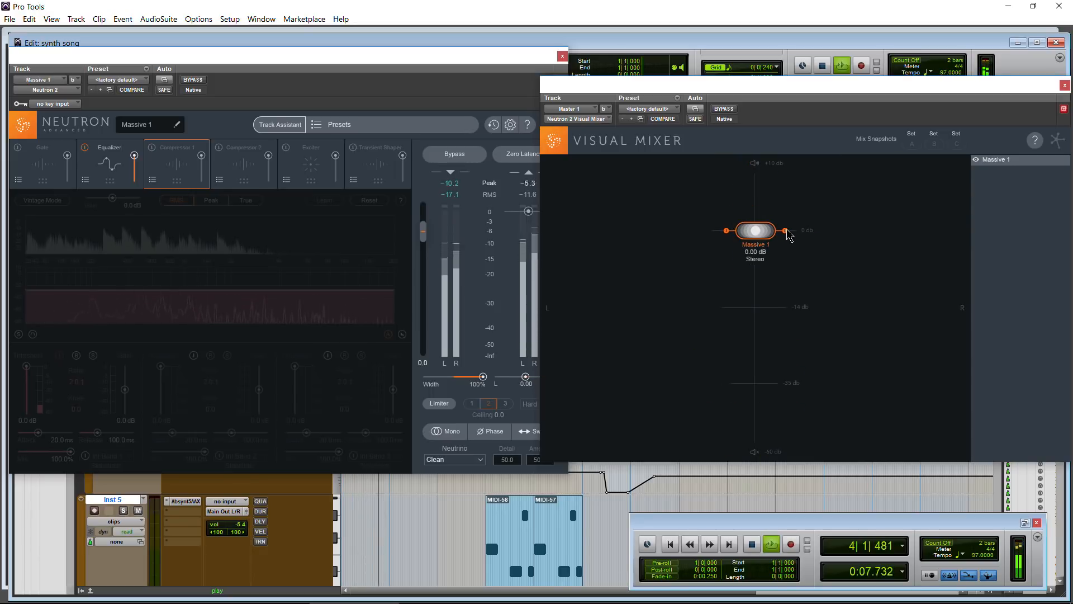
drag(787, 234, 662, 245)
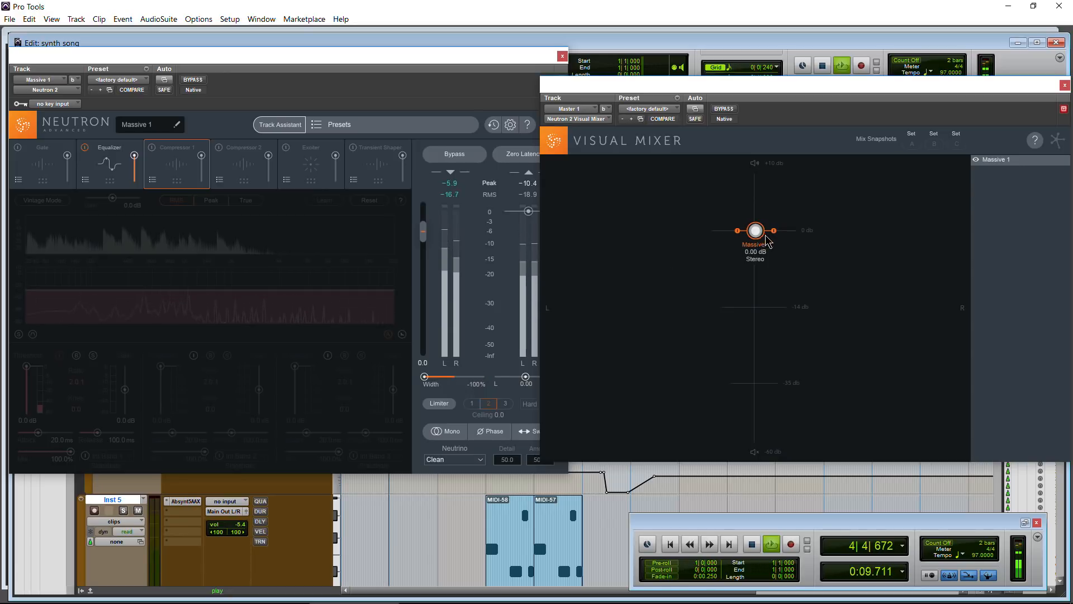
Raise the Massive 1 node to about 7.65 dB, and bring it back to the centre at about 0.15 dB with 37% width.
drag(767, 241, 758, 182)
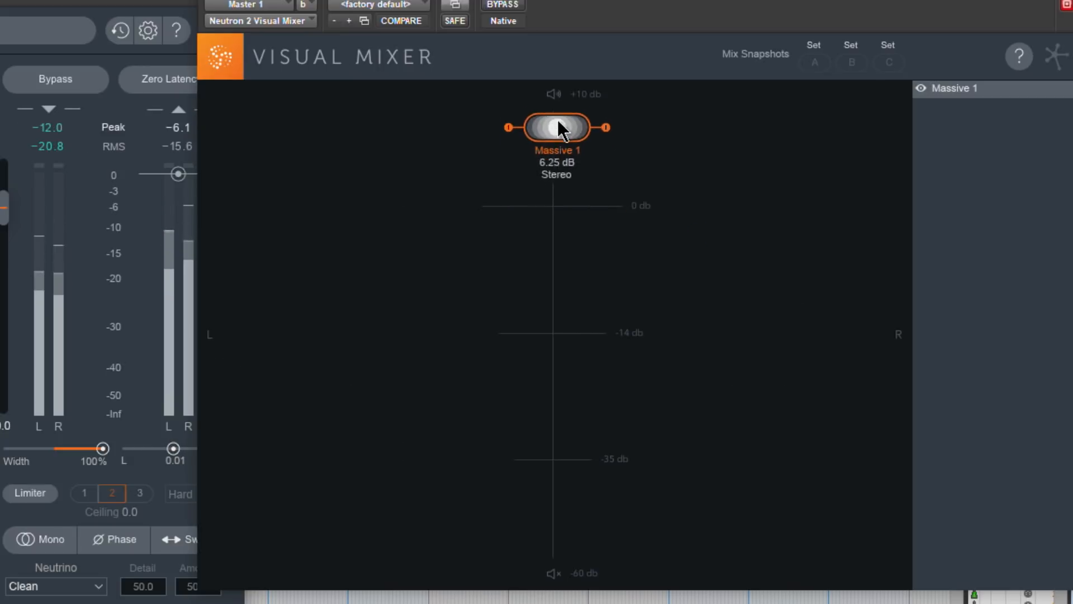
drag(558, 120, 560, 117)
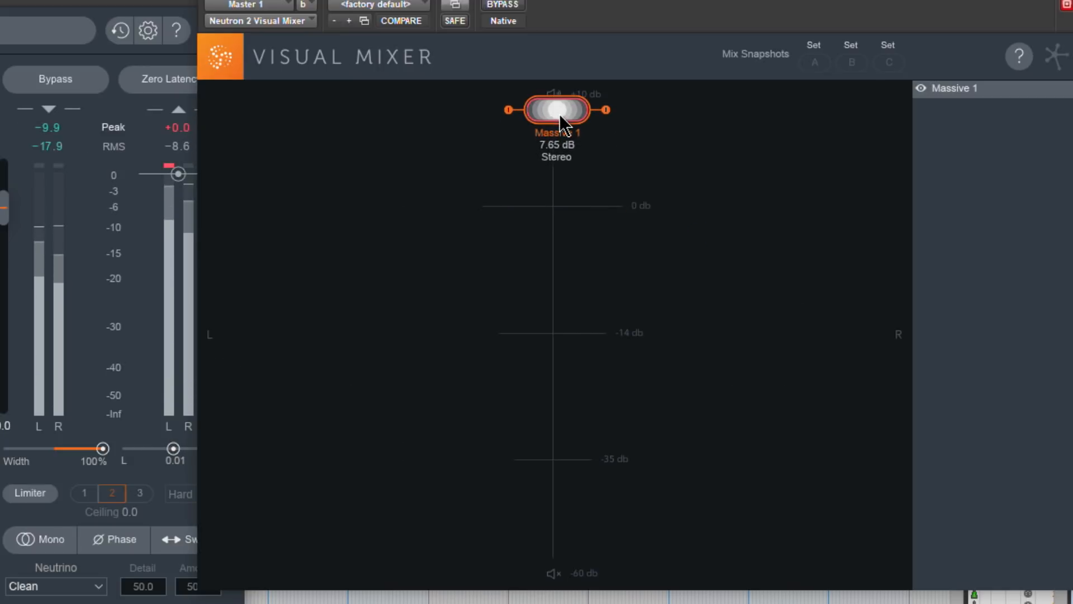
drag(561, 119, 602, 223)
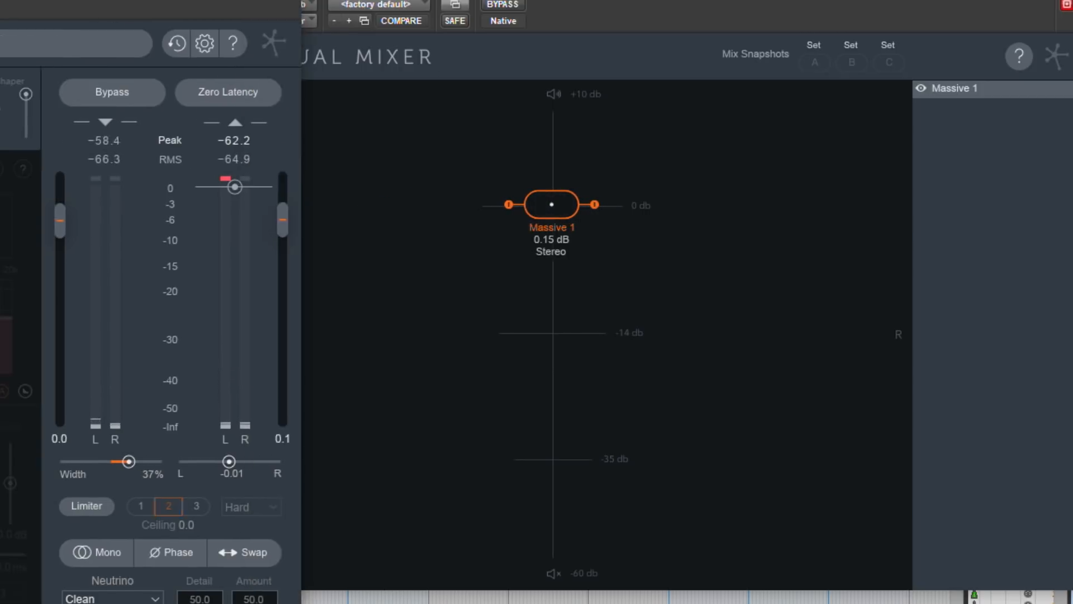
Rename the Massive 1 entry in the Visual Mixer's node list as Synth.
drag(112, 1, 188, 9)
drag(777, 5, 743, 0)
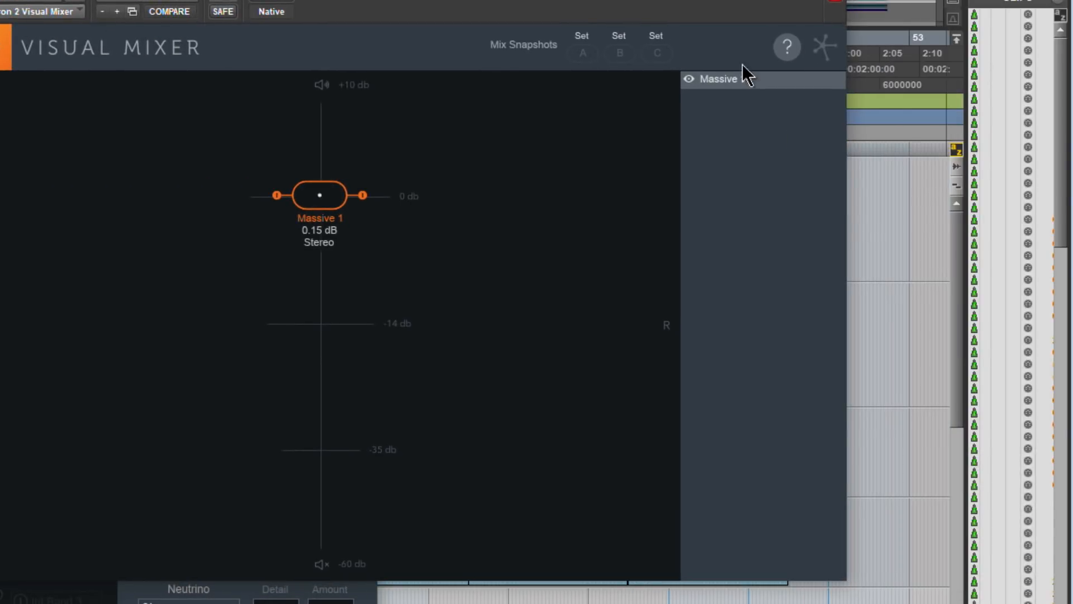
double_click(732, 82)
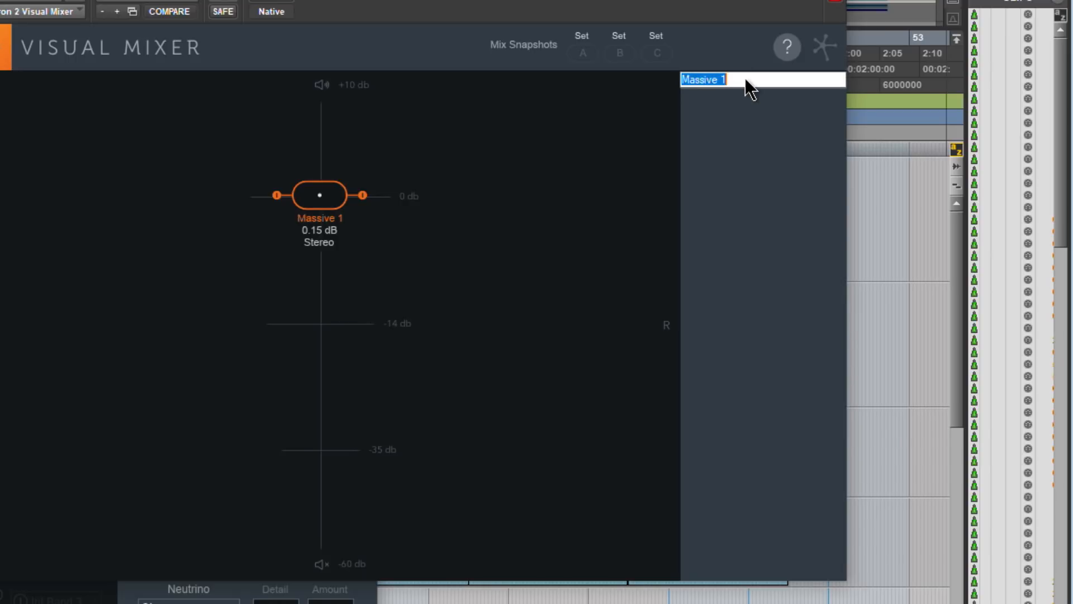
click(748, 80)
key(BackSpace)
key(BackSpace)
key(BackSpace)
key(BackSpace)
key(BackSpace)
key(BackSpace)
key(BackSpace)
key(BackSpace)
text(Synth)
key(Return)
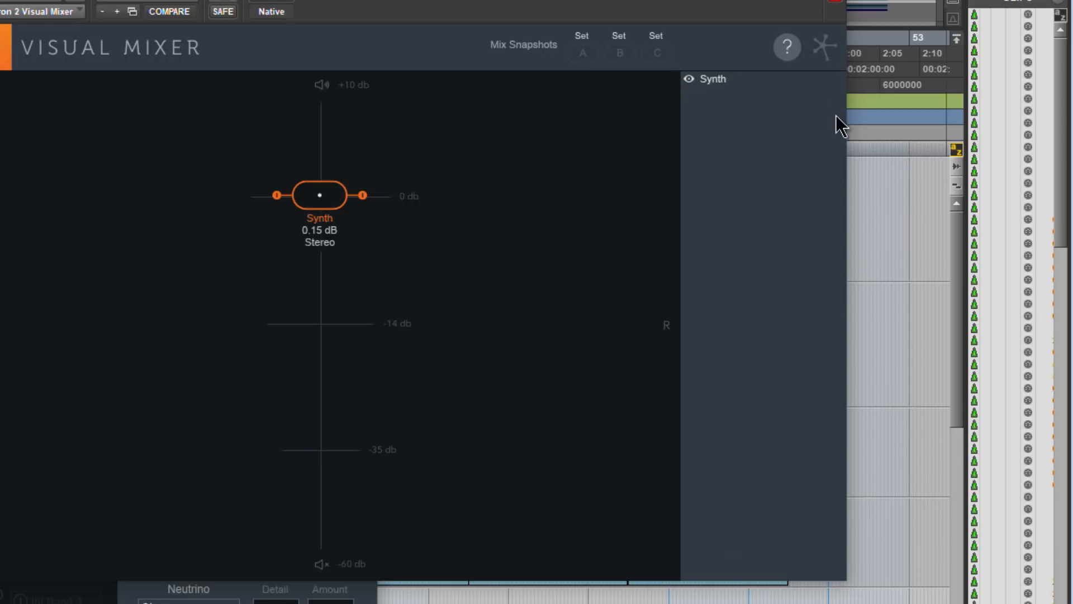
Move the Synth node left at about 5.96 dB, and place the Neutron window so its instance name and the track names are visible.
drag(290, 190, 204, 151)
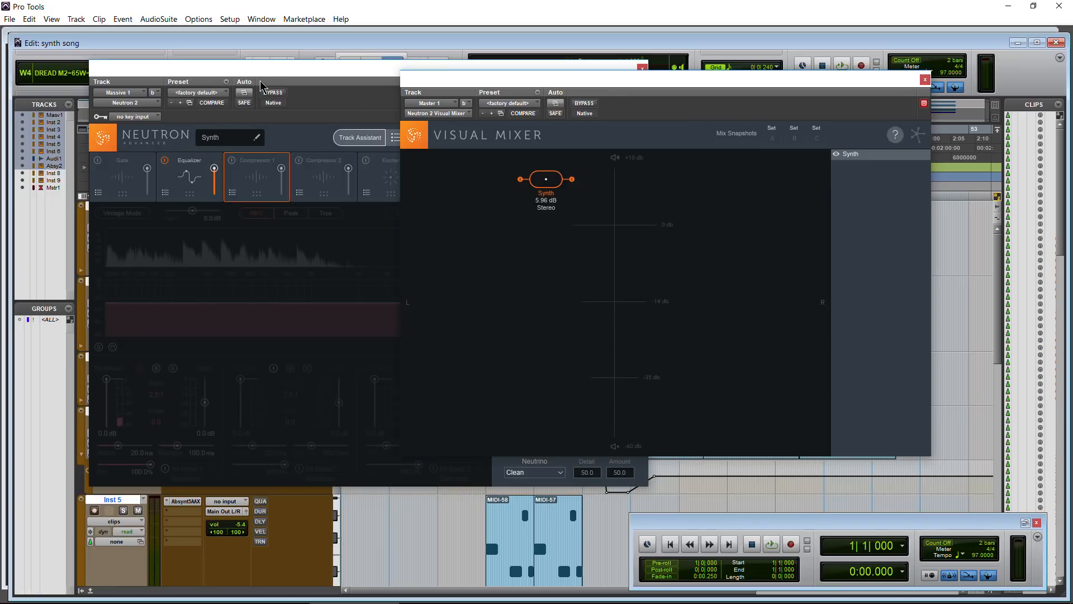
drag(266, 71, 240, 73)
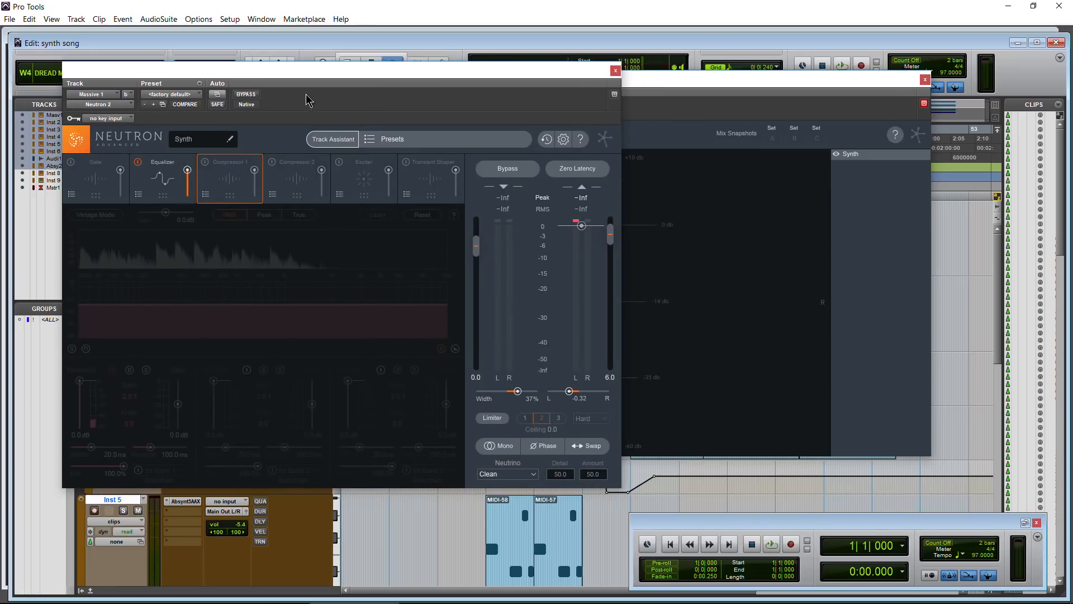
drag(306, 101, 595, 136)
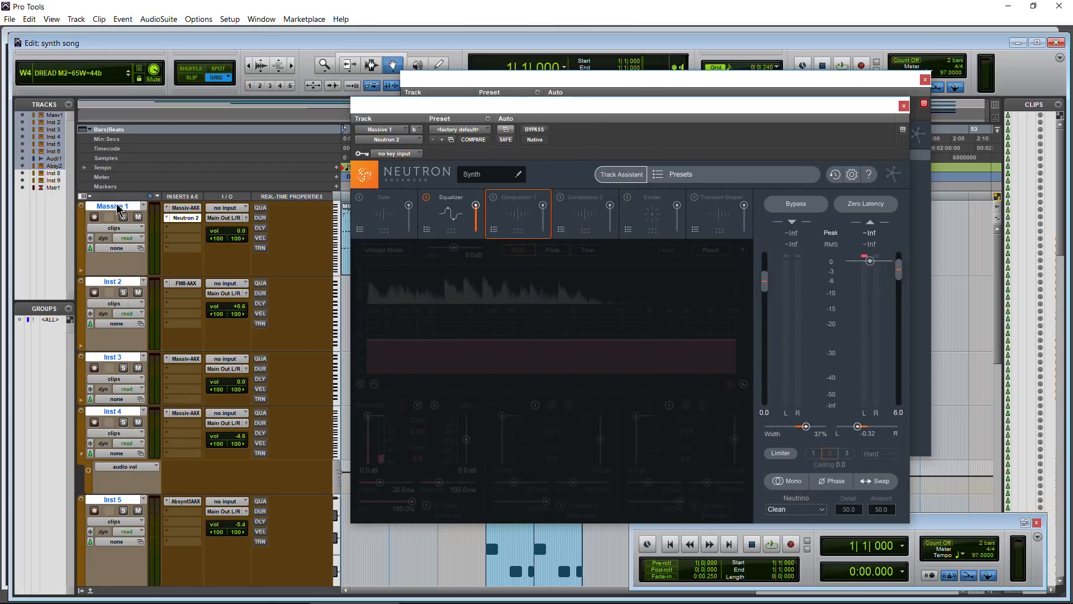
drag(476, 106, 395, 182)
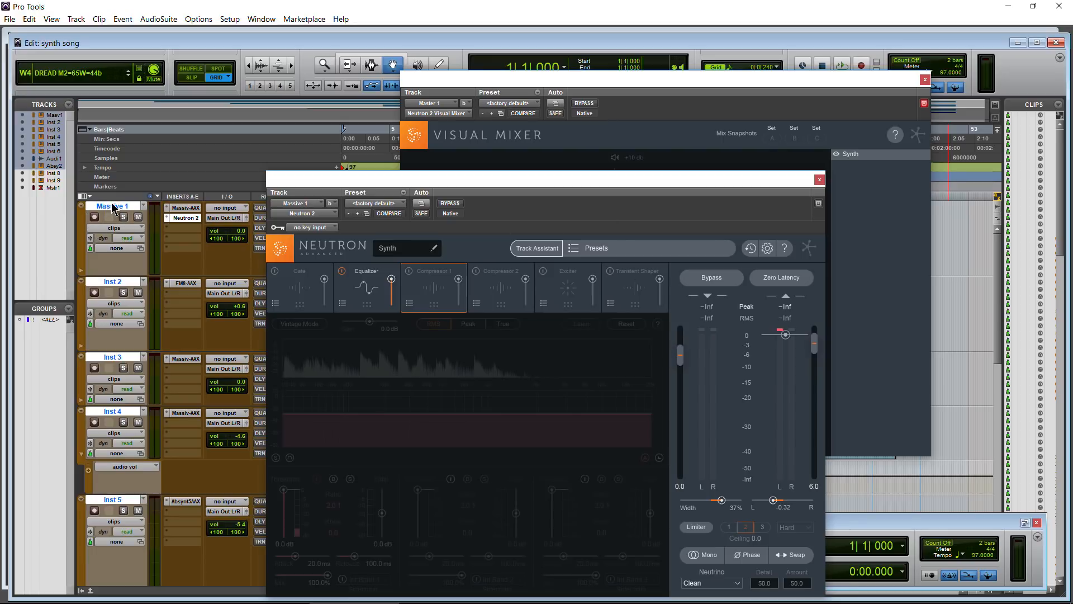
Try renaming the Massive 1 track as Massive 3, and restore its name to Massive 1.
double_click(114, 206)
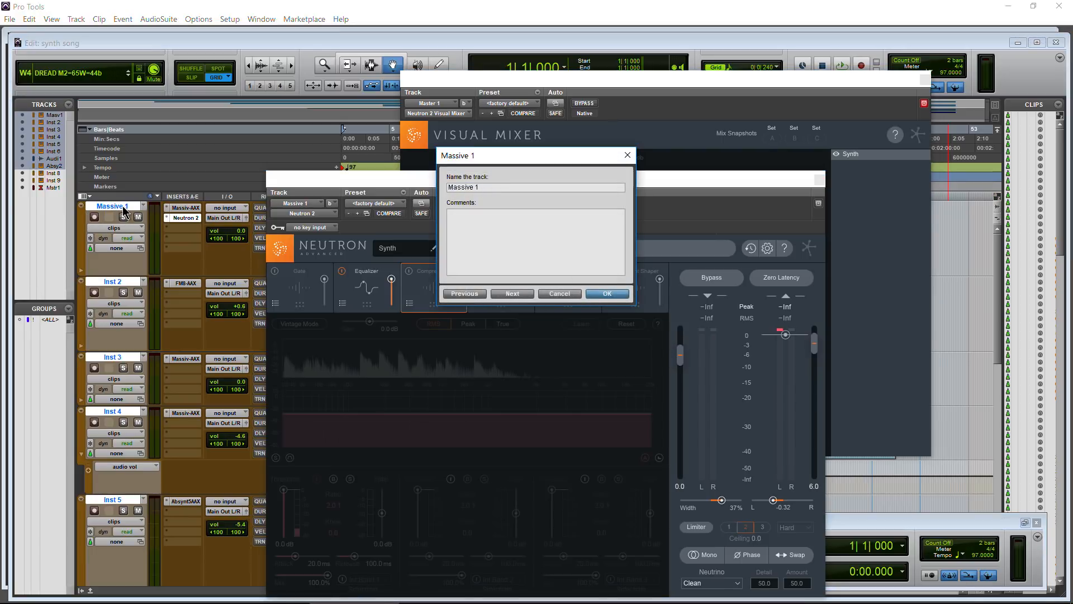
text(3)
key(Return)
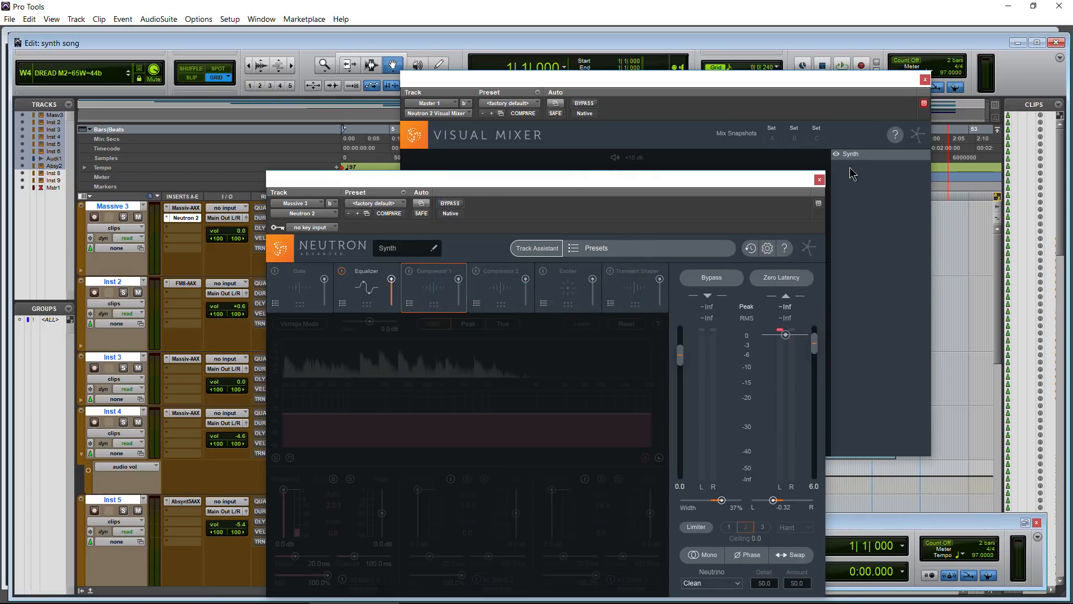
double_click(119, 209)
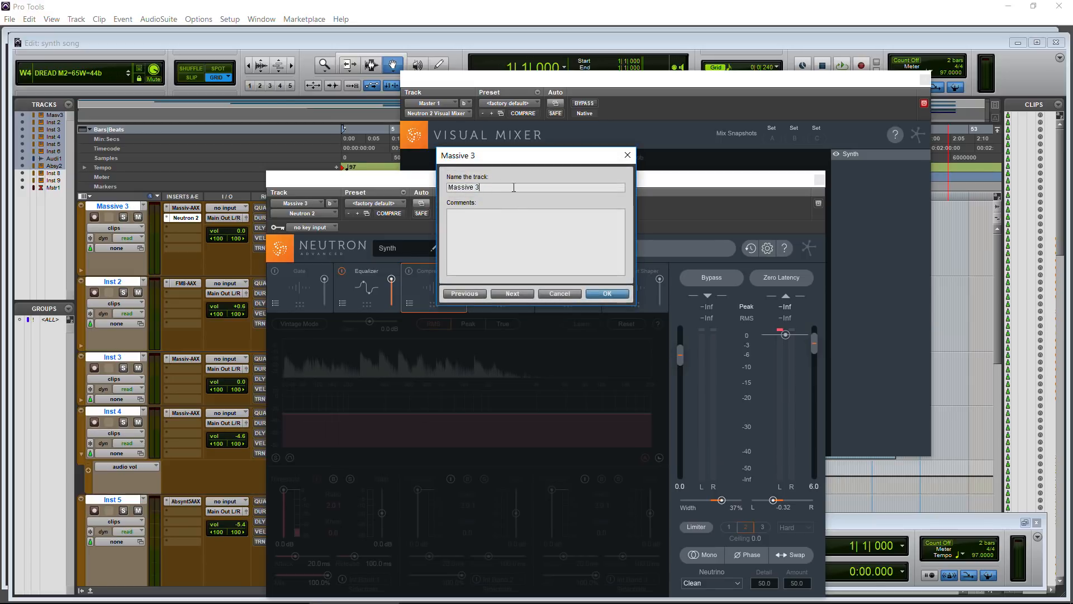
key(Return)
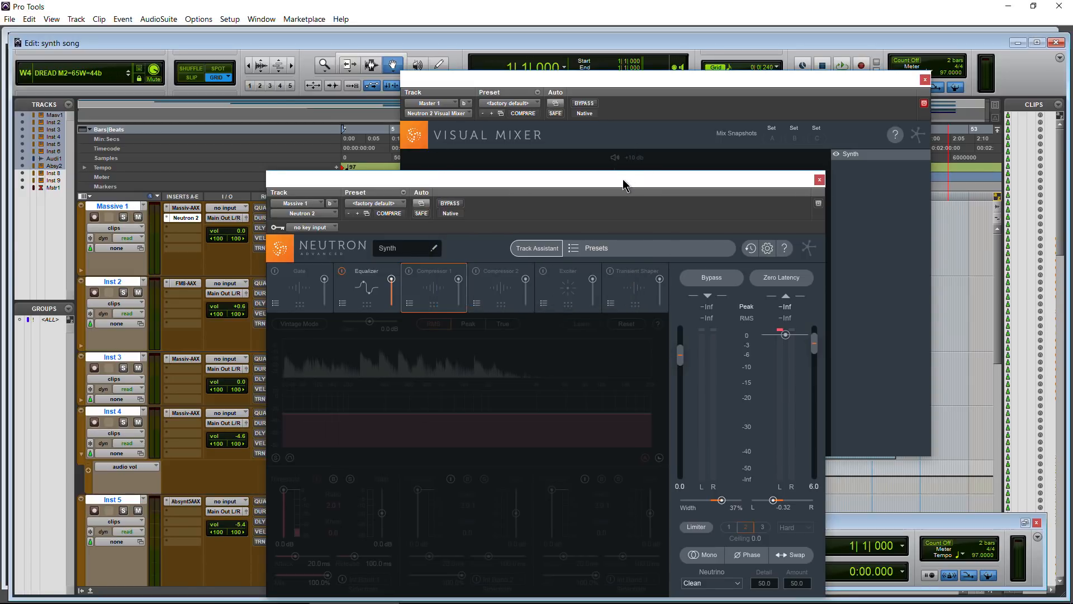
Rename the Neutron instance as Massive 1 from within the Neutron plug-in window.
click(402, 252)
text(Massive 1)
key(Return)
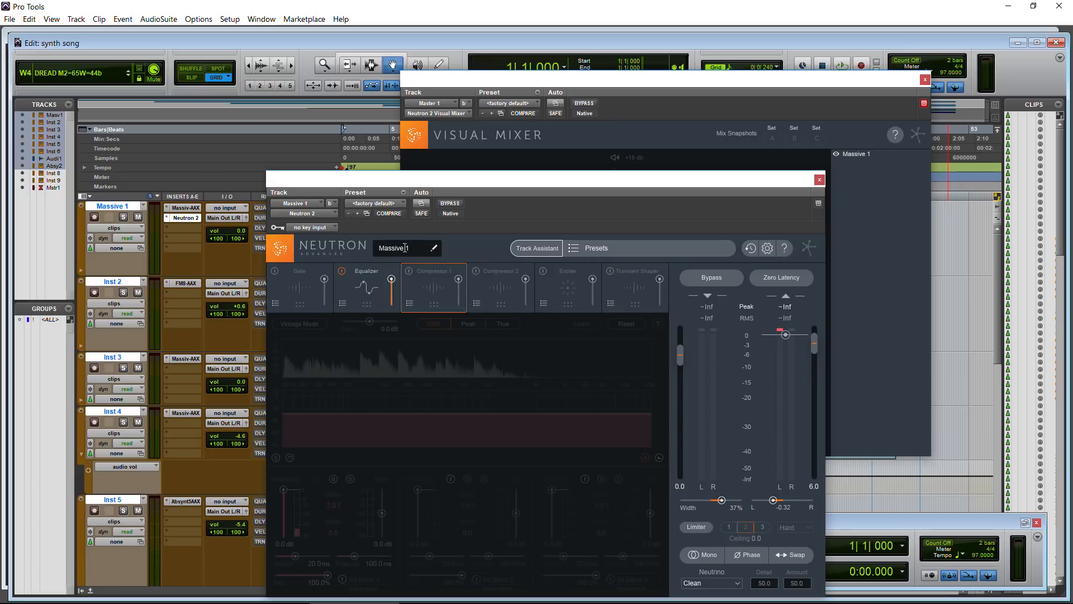
Close the Neutron window, move the Visual Mixer clear of the tracks and place the Massive 1 node near the centre at 0 dB.
drag(485, 199, 452, 126)
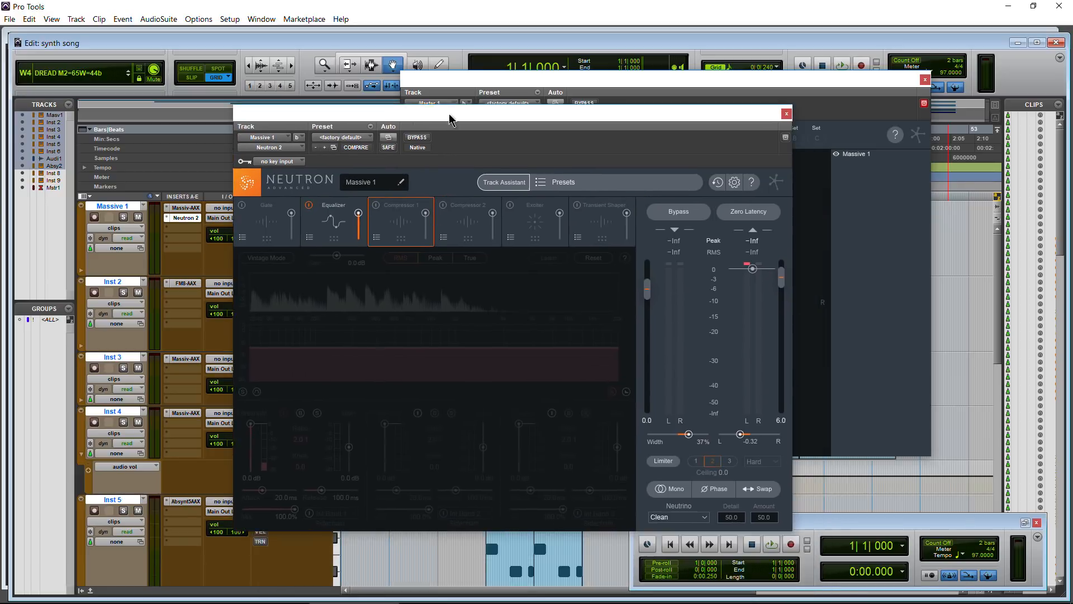
click(785, 109)
drag(780, 81, 869, 96)
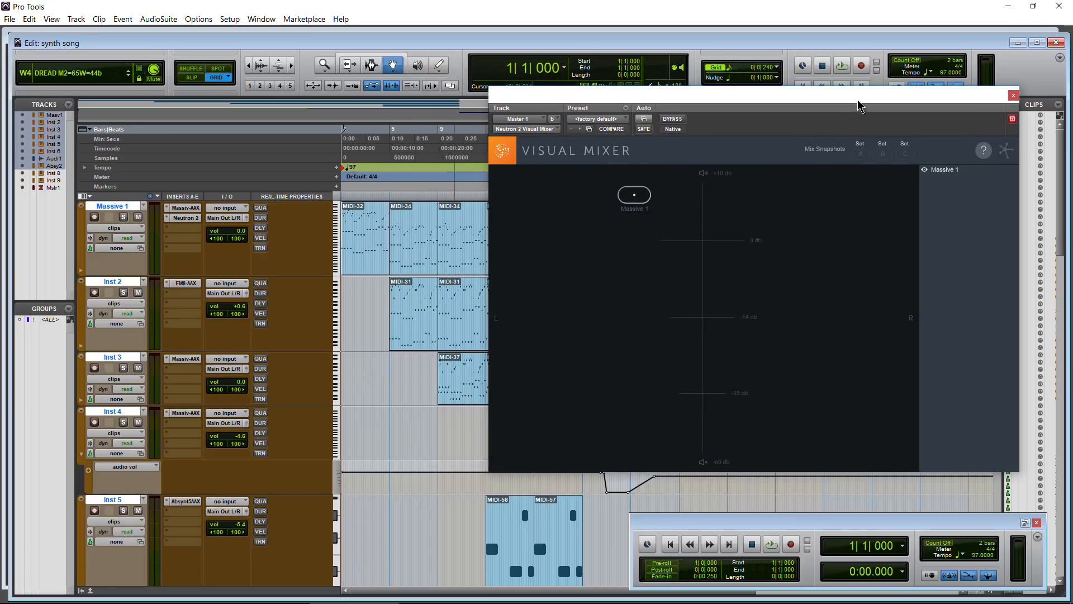
drag(858, 96, 885, 96)
drag(684, 200, 734, 240)
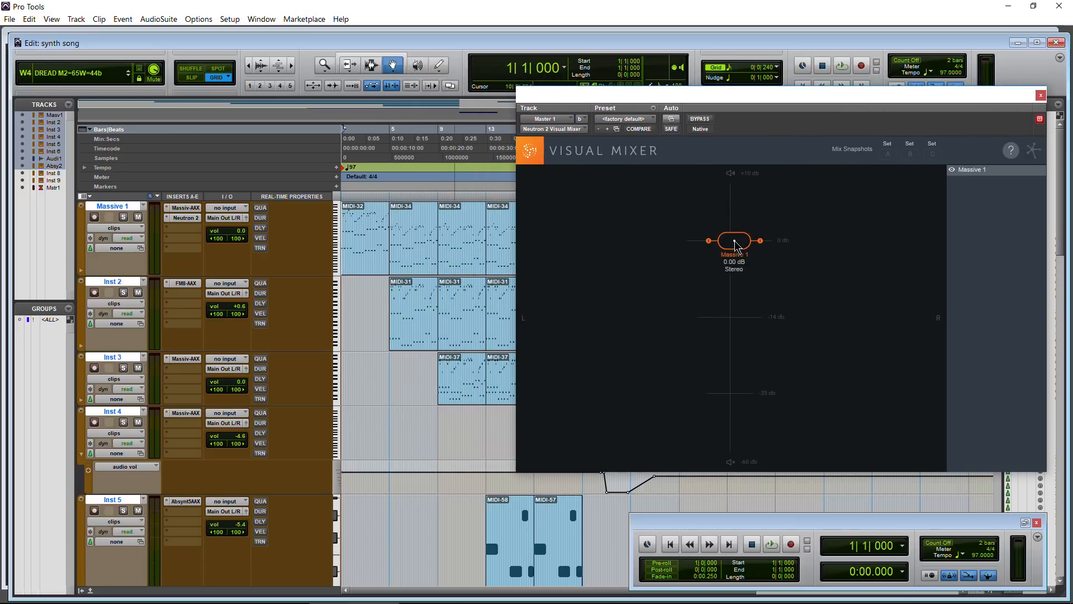
Insert the iZotope Neutron 2 Exciter (stereo) as a multichannel plug-in on the Inst 2 track, below its FM8 instrument.
click(186, 293)
mouse_move(207, 316)
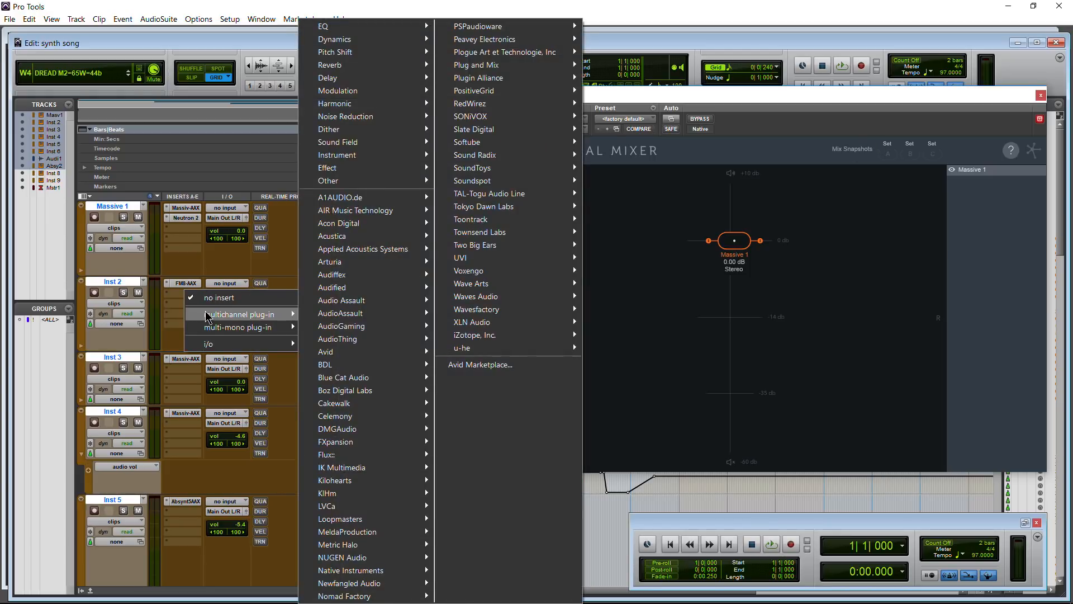
mouse_move(523, 285)
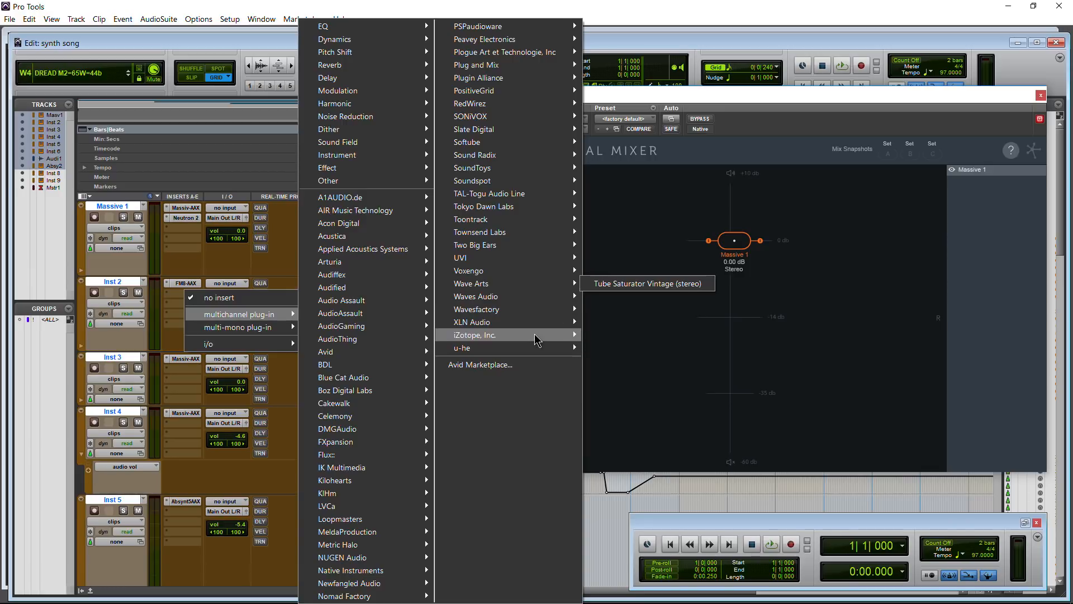
mouse_move(535, 337)
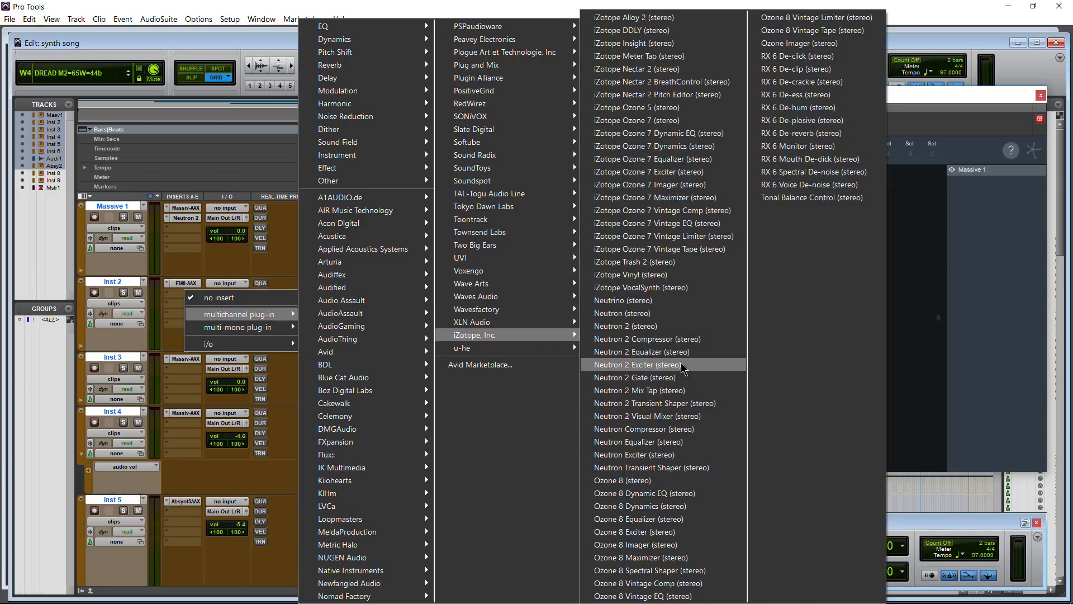
click(682, 366)
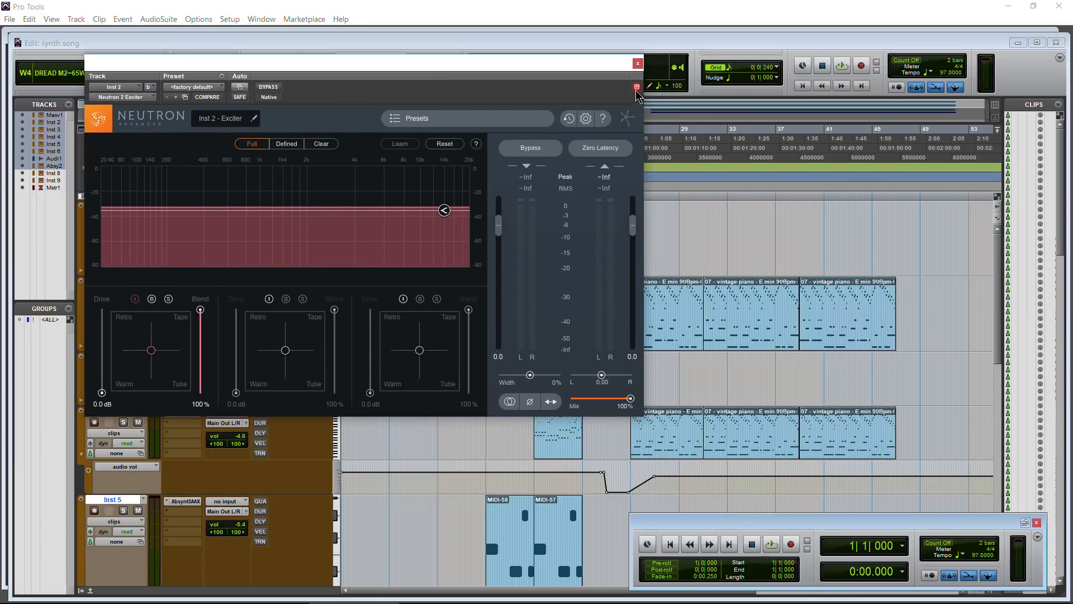
Reopen the Visual Mixer from the Master 1 track and place it beside the Exciter window, keeping both open.
scroll(174, 495, down, 6)
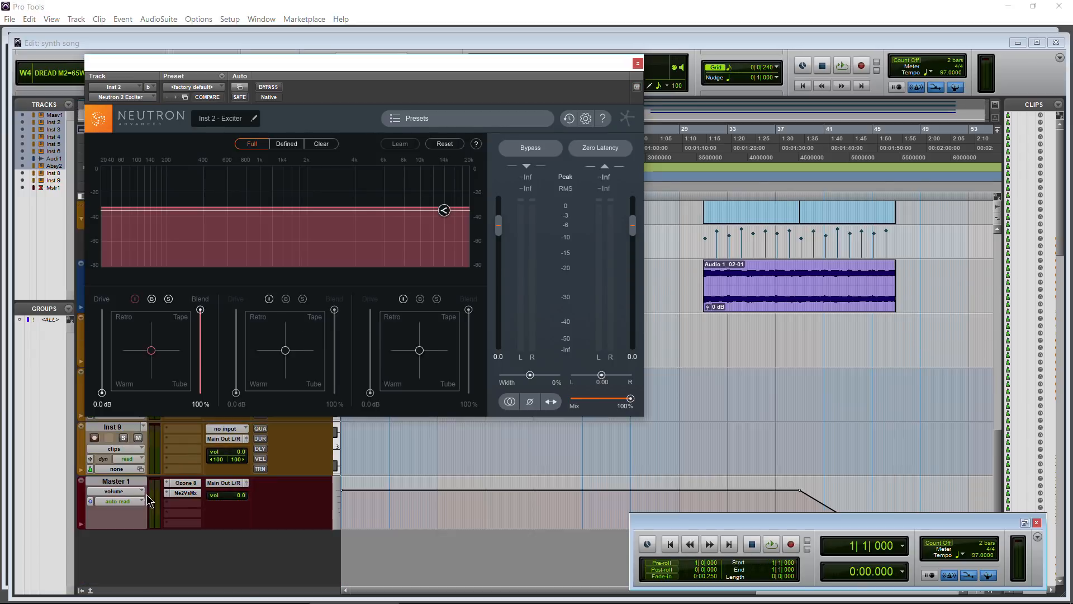
click(185, 493)
drag(309, 71, 685, 74)
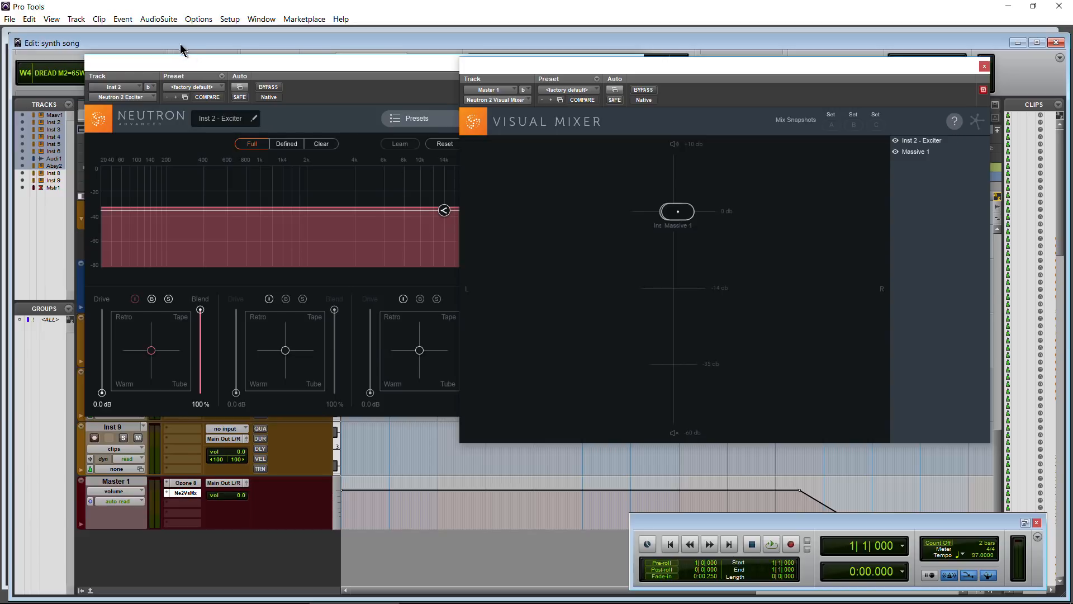
Bring the Exciter window forward and move it clear of the Visual Mixer's nodes and node list.
drag(186, 55, 376, 101)
scroll(110, 378, up, 10)
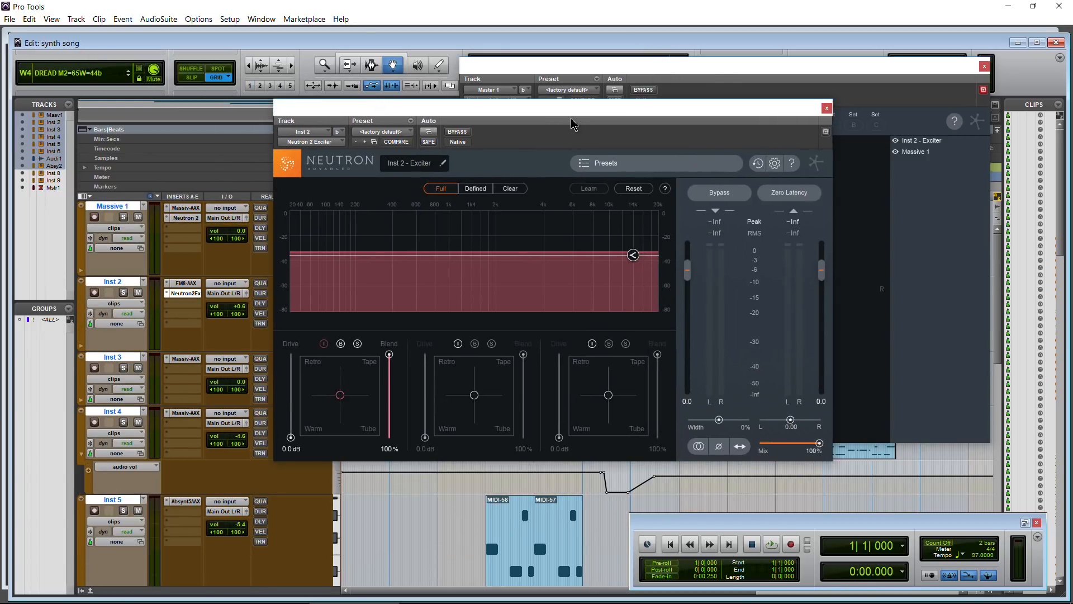
drag(571, 124, 407, 125)
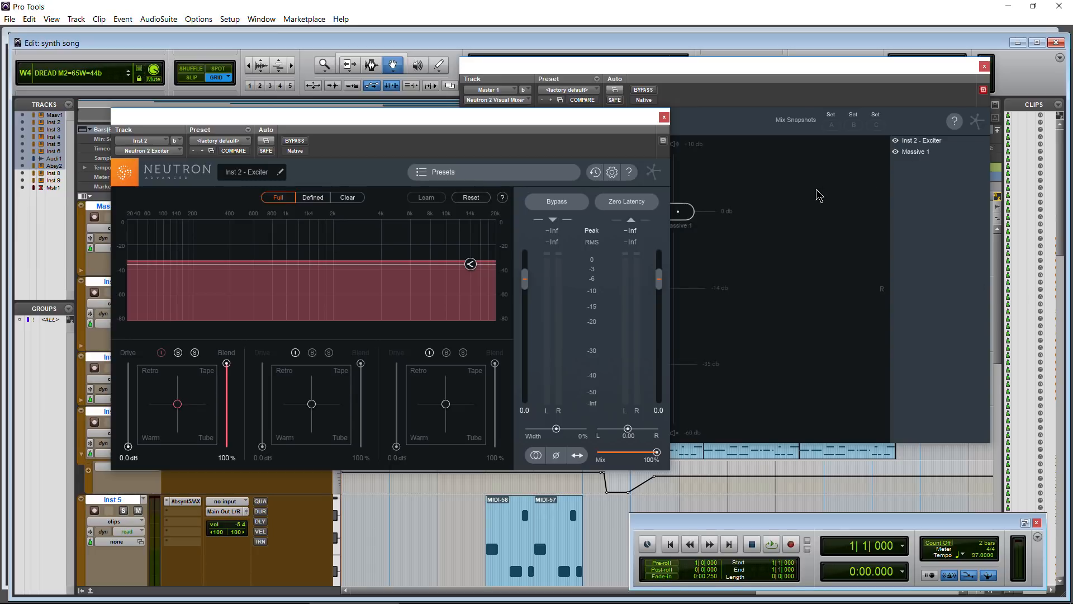
drag(330, 124, 285, 133)
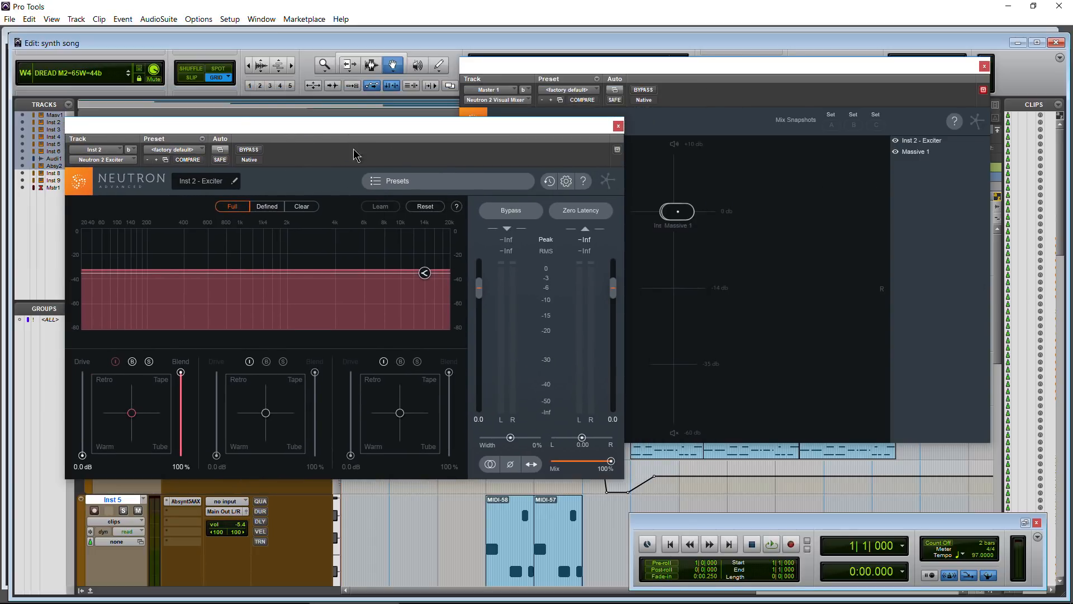
drag(354, 154, 313, 307)
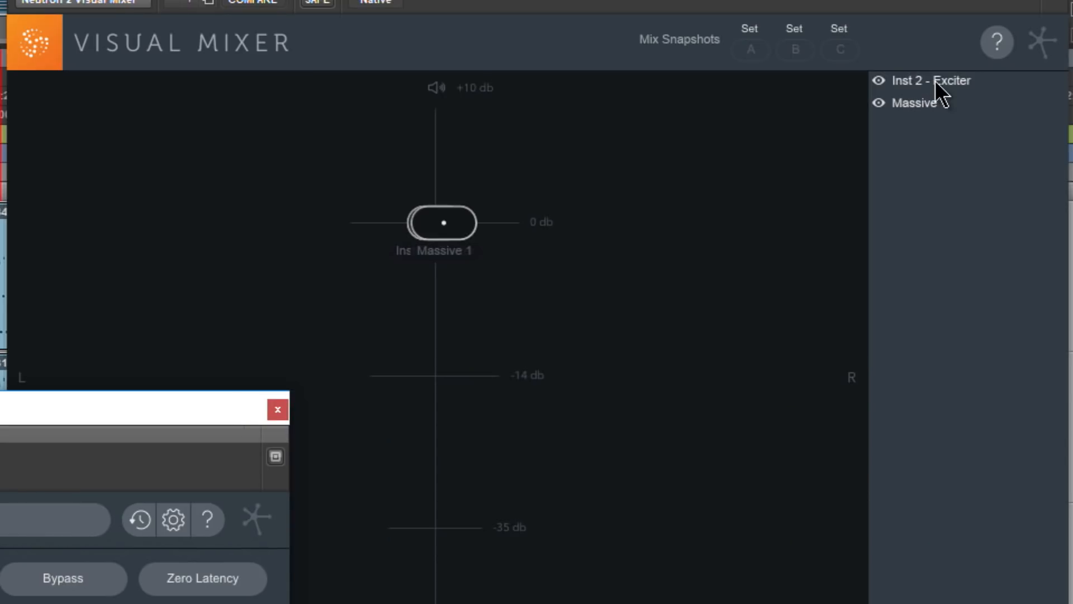
Select the Inst 2 - Exciter node in the Visual Mixer and move it right of centre at about -25 dB with a pan of about 0.46.
click(937, 82)
drag(435, 225, 560, 313)
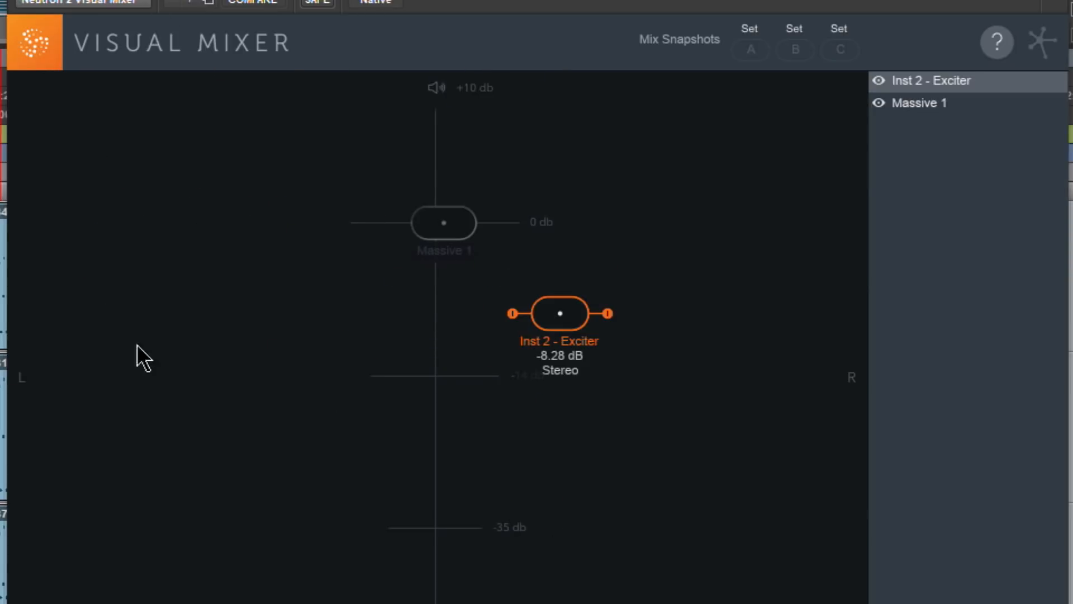
drag(565, 360, 765, 210)
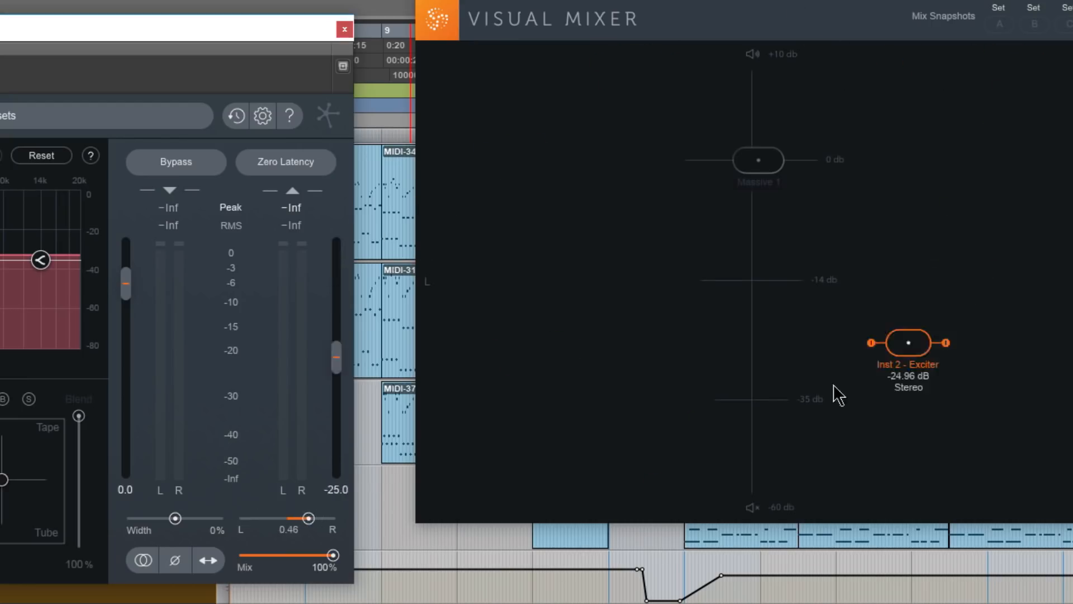
Play the song while moving Massive 1 left of centre at about -3.1 dB and Inst 2 - Exciter right at about -3.2 dB with pan 0.38.
drag(88, 24, 114, 222)
key(space)
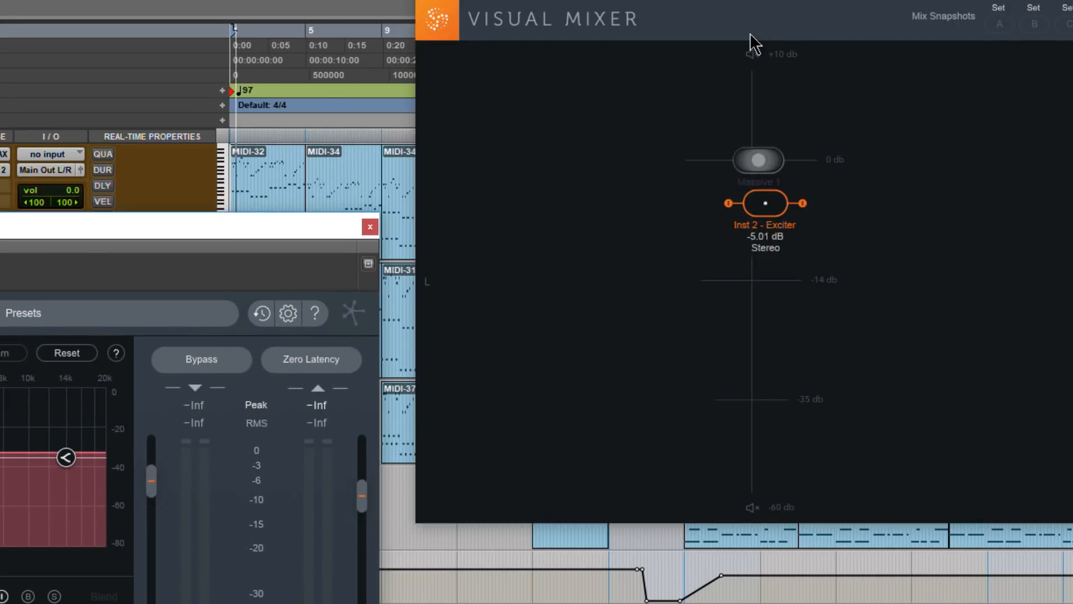
drag(770, 165, 590, 196)
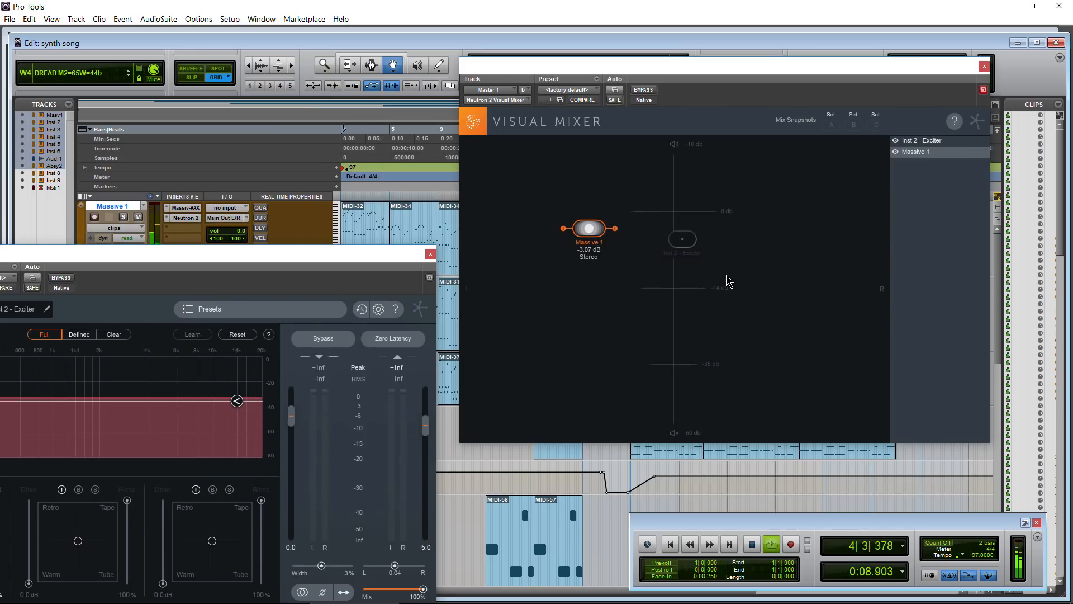
drag(683, 238, 766, 236)
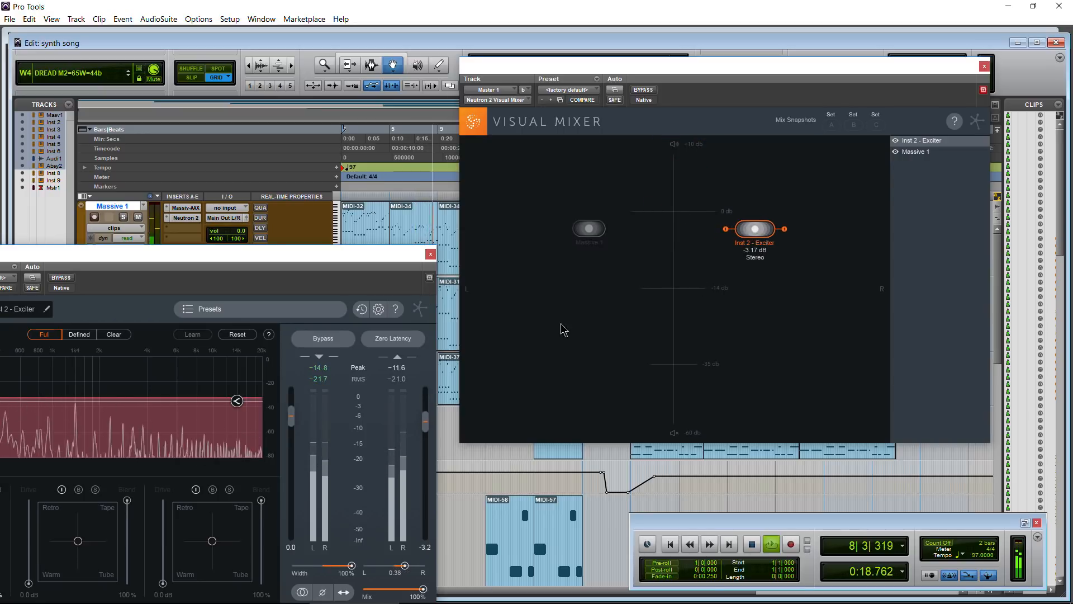
Stop playback and move both nodes back towards the centre, placing Inst 2 - Exciter at about -0.9 dB with a pan of about 0.01.
key(space)
drag(673, 209, 656, 234)
drag(590, 228, 712, 220)
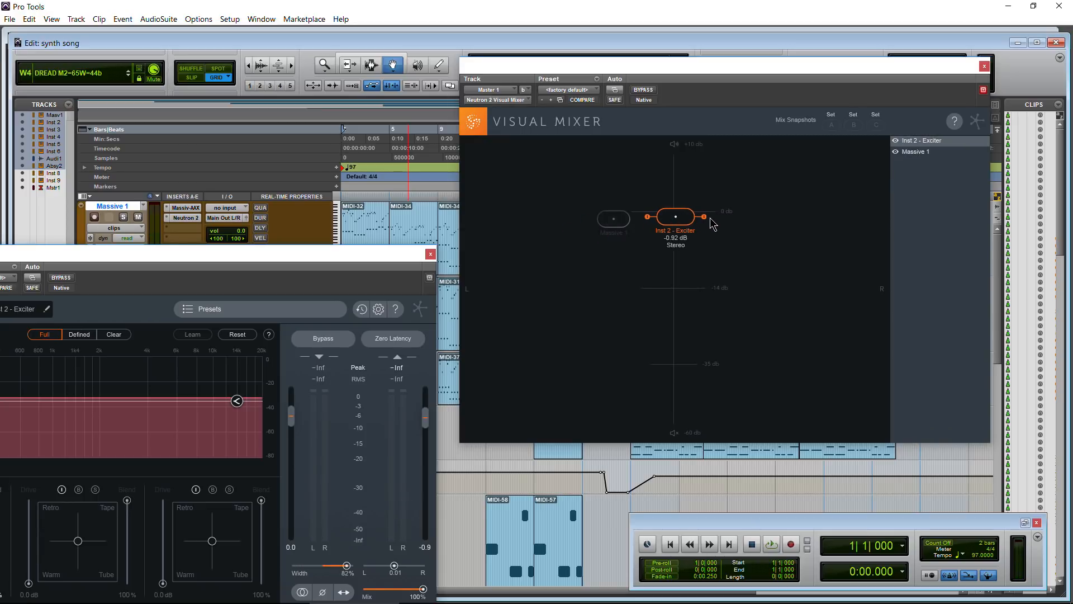
Move the Exciter window off the track list and rename the Inst 2 track as FM8.
mouse_move(314, 254)
mouse_down()
mouse_move(445, 254)
mouse_move(569, 132)
mouse_move(848, 224)
mouse_move(836, 226)
mouse_up()
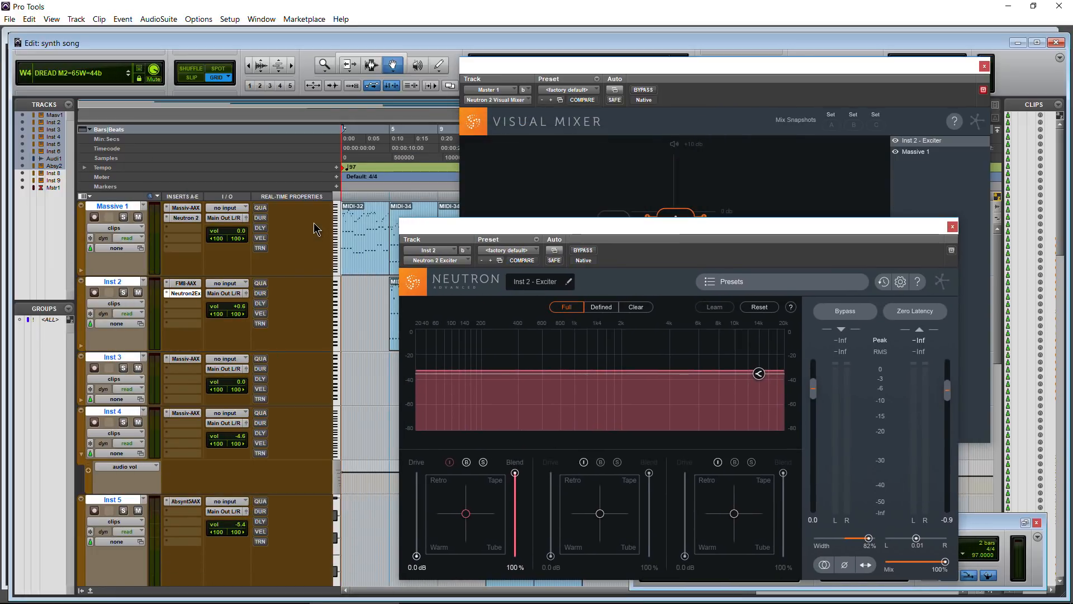
double_click(112, 282)
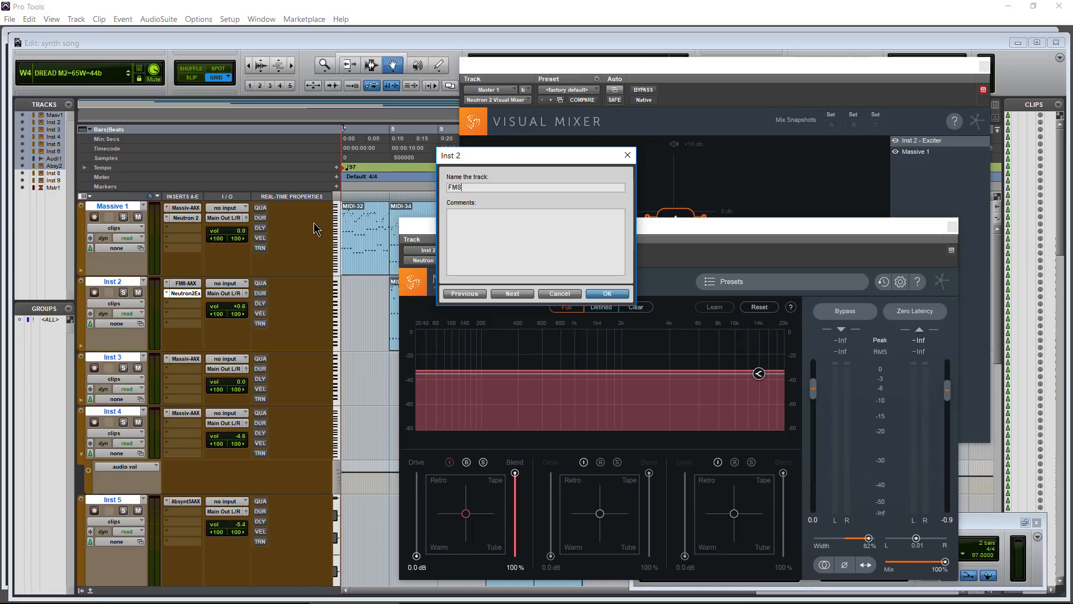
key(Return)
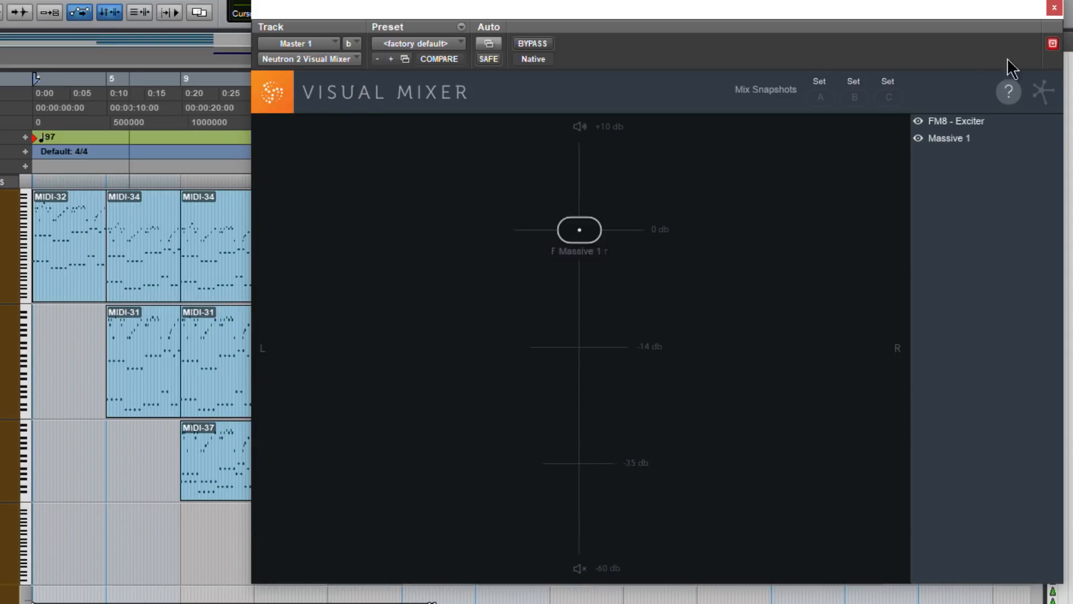
Reopen the FM8 track's Exciter alongside the Visual Mixer, dismissing its preset manager and placing the window clear of the node list.
click(1053, 43)
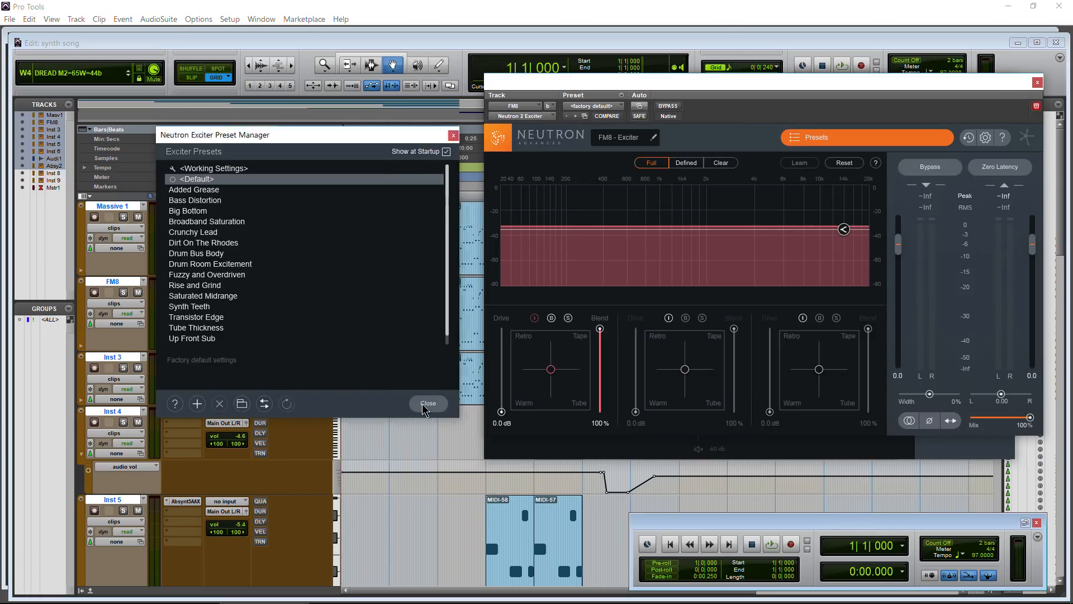
click(428, 403)
drag(838, 87, 514, 107)
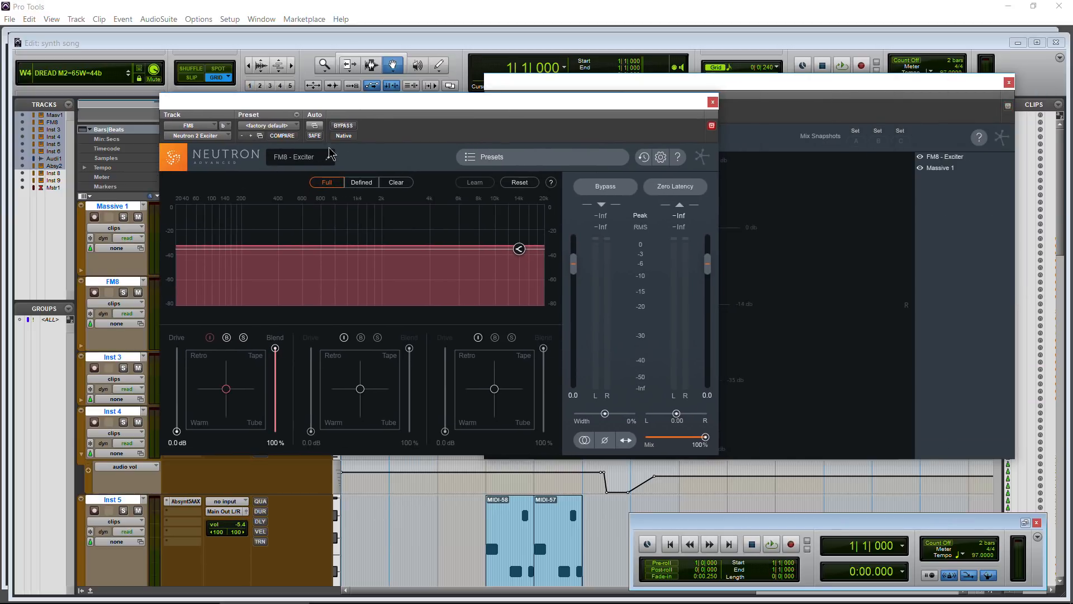
drag(411, 106, 295, 85)
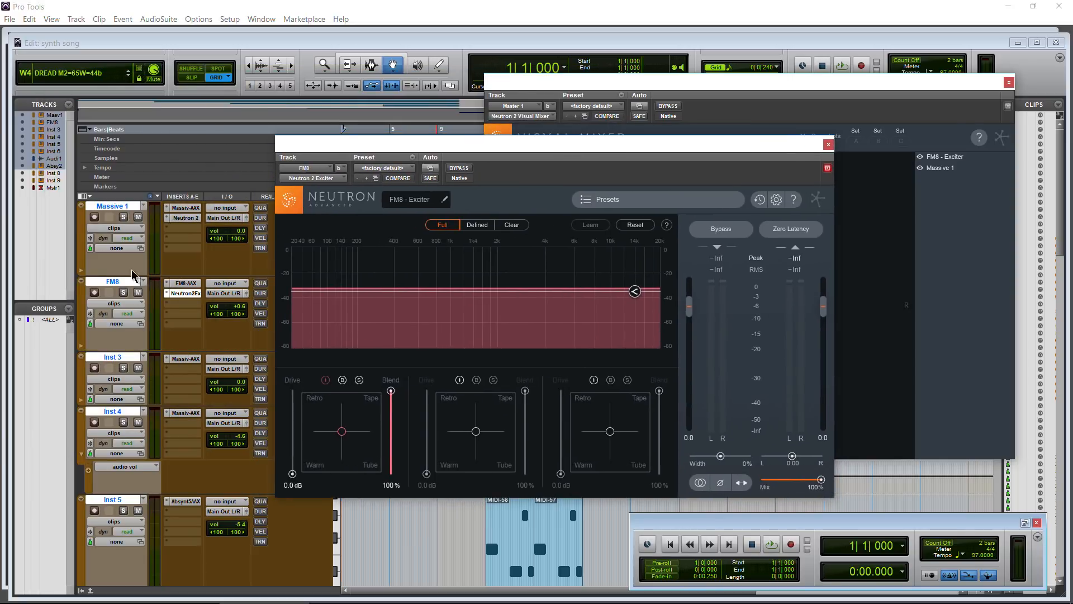
drag(451, 150, 256, 105)
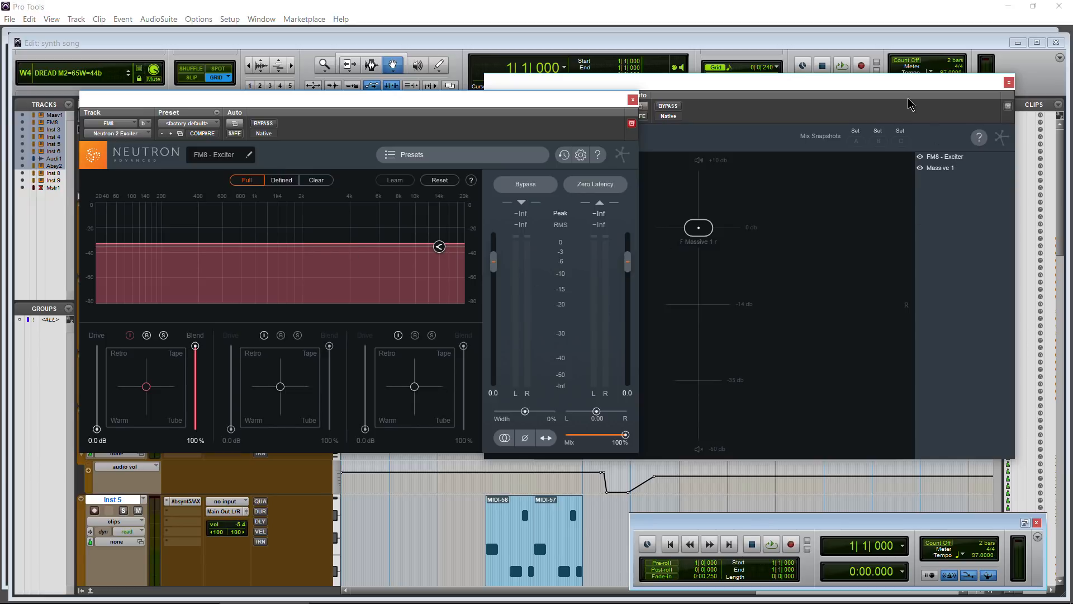
Bring the Visual Mixer forward and toggle the visibility of the FM8 - Exciter and Massive 1 nodes off and on, leaving both shown.
click(928, 182)
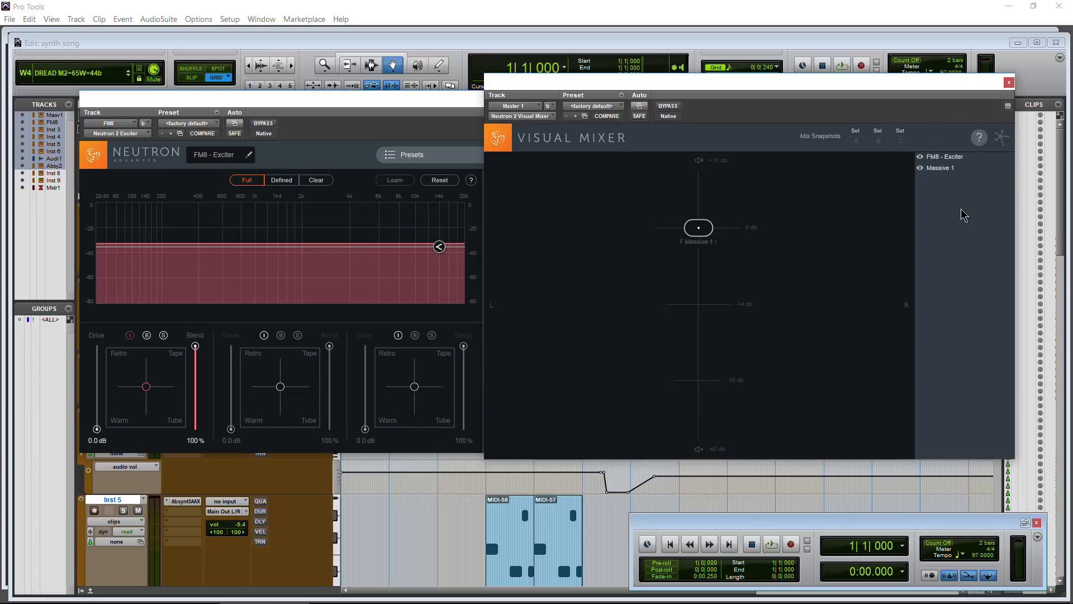
click(922, 158)
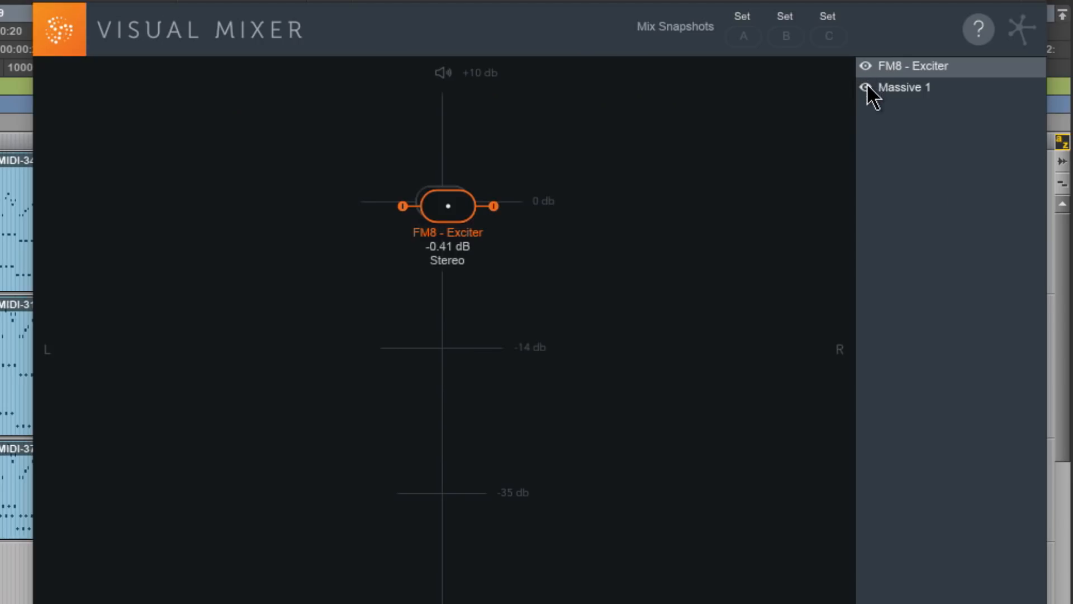
click(867, 84)
click(867, 69)
click(866, 85)
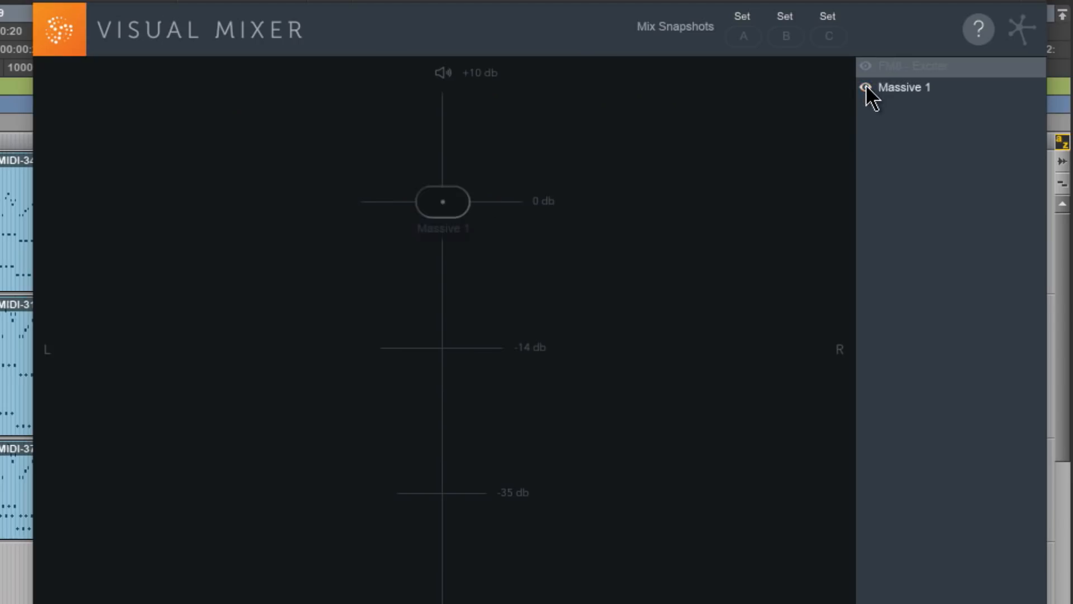
click(867, 69)
click(867, 85)
click(866, 67)
click(867, 87)
click(867, 66)
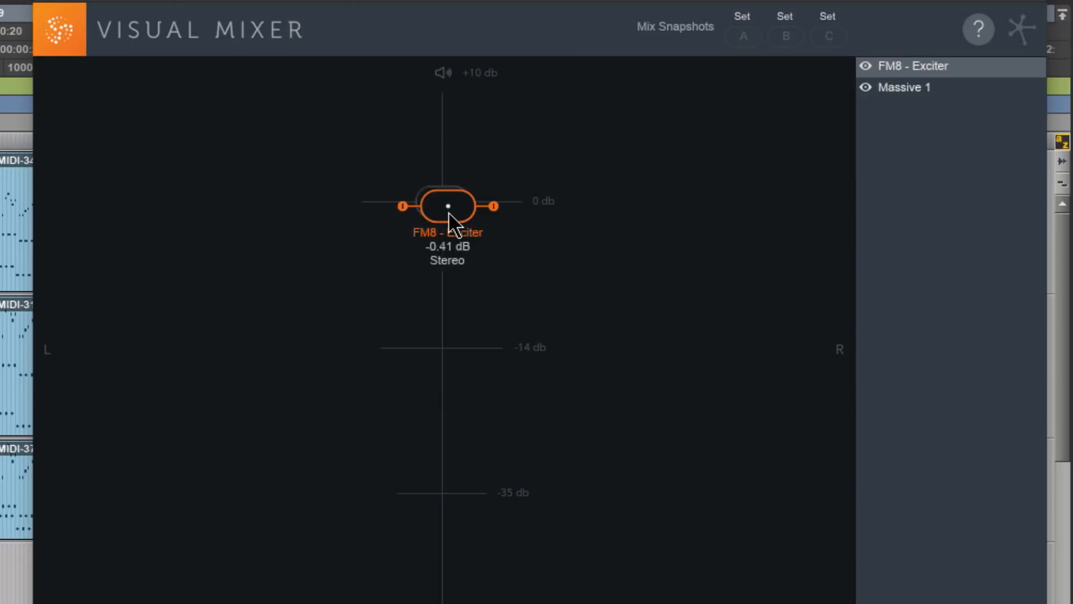
Move FM8 - Exciter left of centre at about 0.8 dB and Massive 1 right at about 0.4 dB, storing the layout as mix snapshot A.
drag(449, 211, 234, 190)
drag(437, 216, 671, 201)
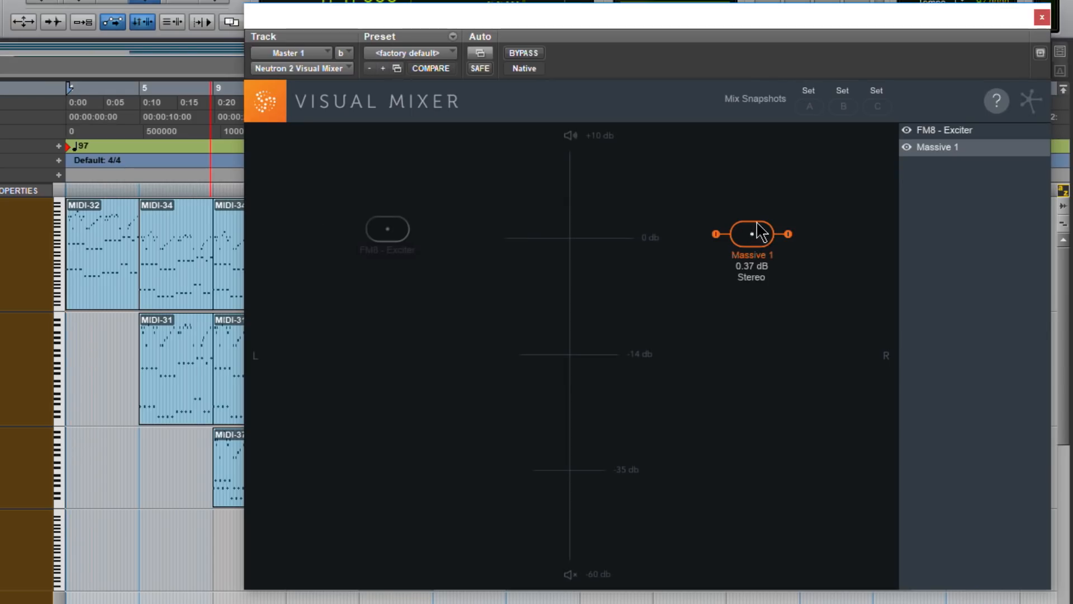
click(809, 96)
Lower Massive 1 to near -14 dB on the right, raise FM8 - Exciter to about 6.8 dB near centre, and store this as snapshot B.
drag(752, 234, 773, 364)
drag(394, 232, 547, 160)
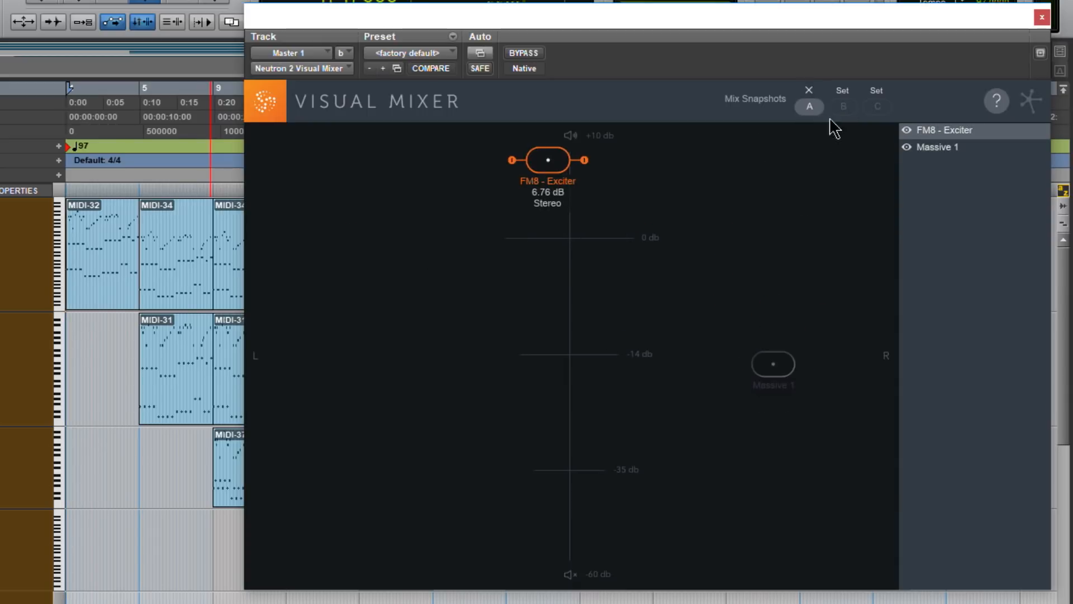
click(844, 99)
Compare the two stored layouts by recalling mix snapshots A and B alternately, ending on A.
click(807, 107)
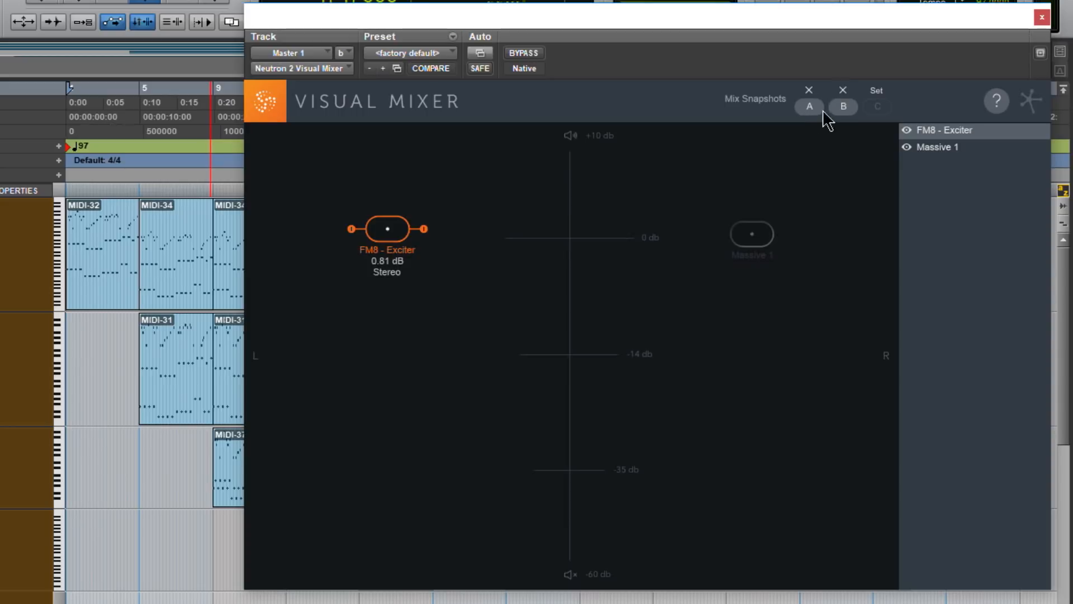
click(833, 110)
click(820, 108)
click(834, 109)
click(815, 108)
Clear the stored mix snapshots and move both nodes near centre, with FM8 - Exciter close to 0 dB and Massive 1 at about -8.1 dB.
click(808, 90)
drag(750, 242, 580, 277)
click(425, 238)
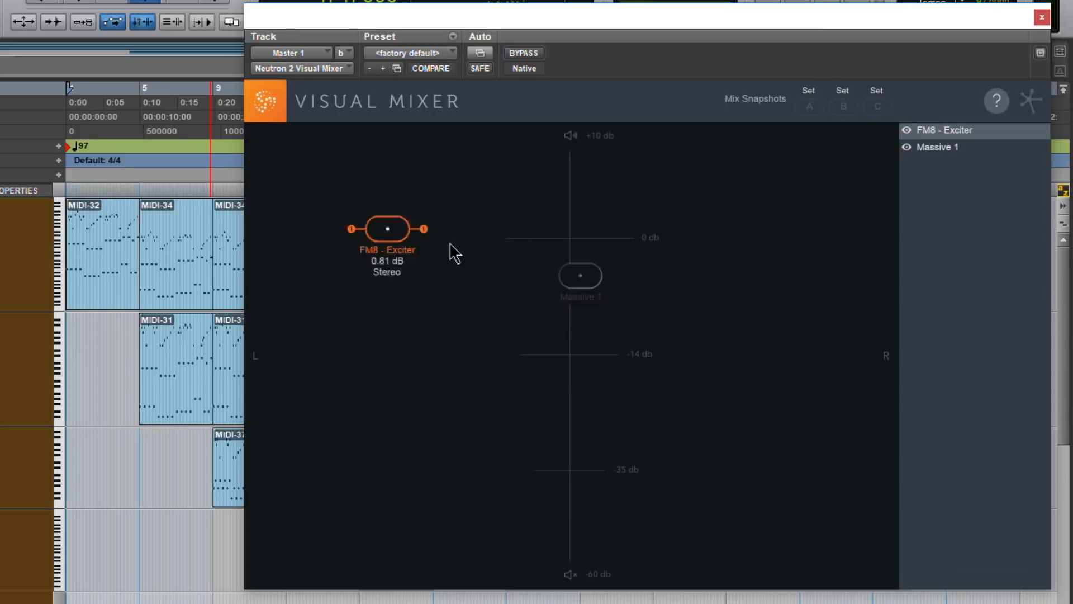
drag(389, 229, 570, 232)
drag(584, 286, 584, 306)
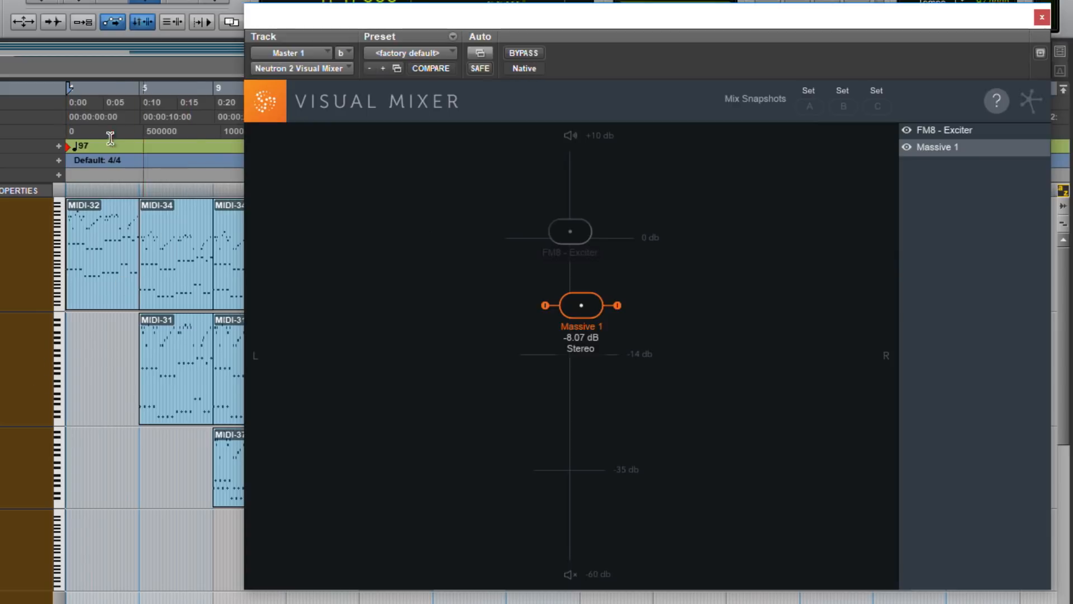
Play from bar 5 while moving FM8 - Exciter far left at about -1.8 dB and Massive 1 right, then back to centre at about -9.3 dB.
click(139, 89)
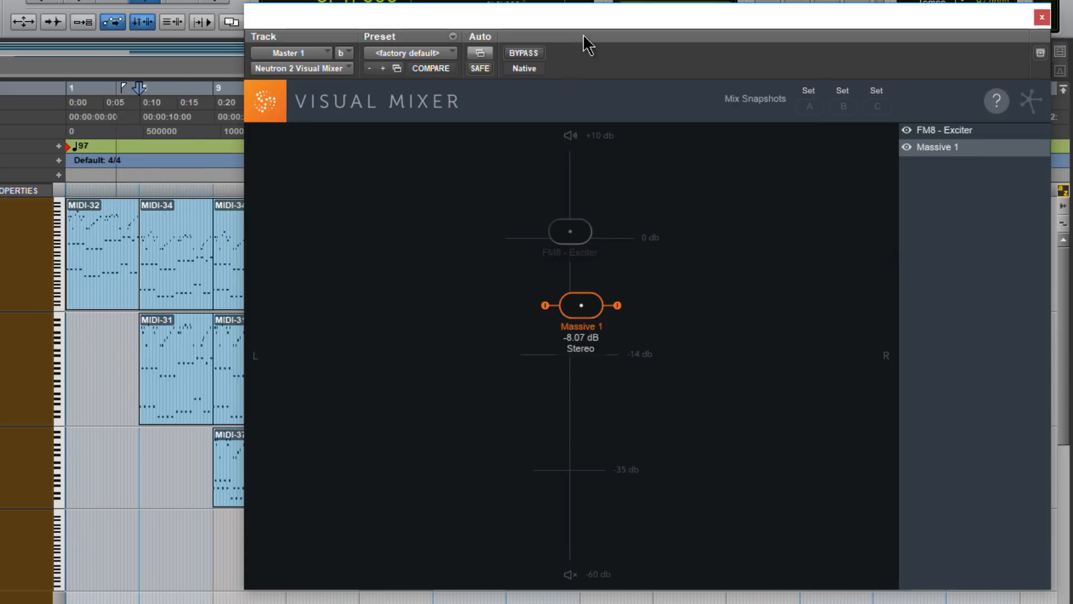
key(space)
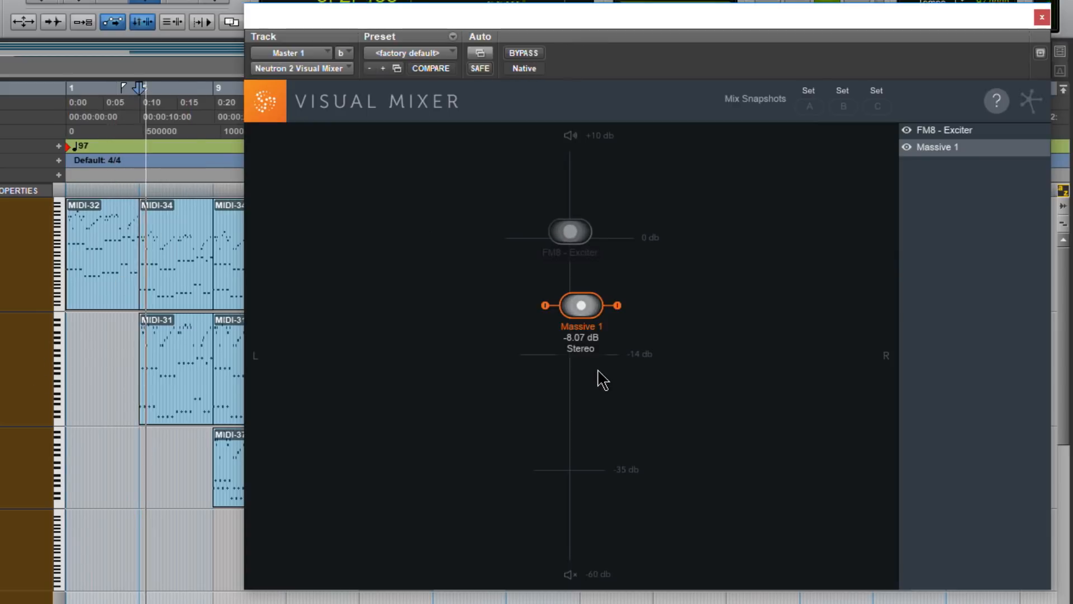
drag(581, 305, 766, 233)
drag(559, 241, 288, 263)
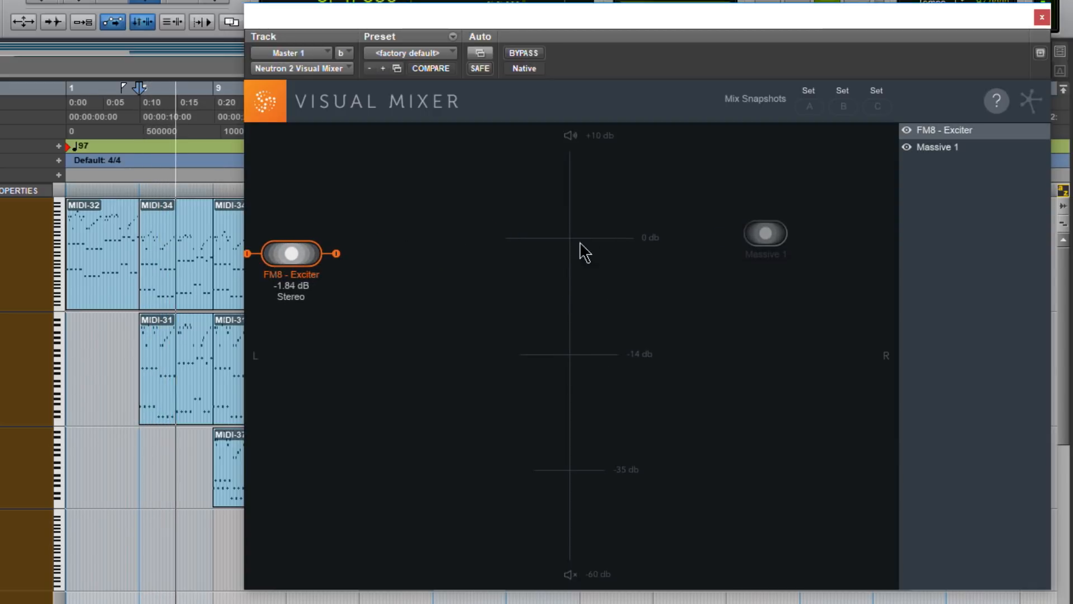
drag(766, 235, 577, 201)
drag(575, 169, 582, 329)
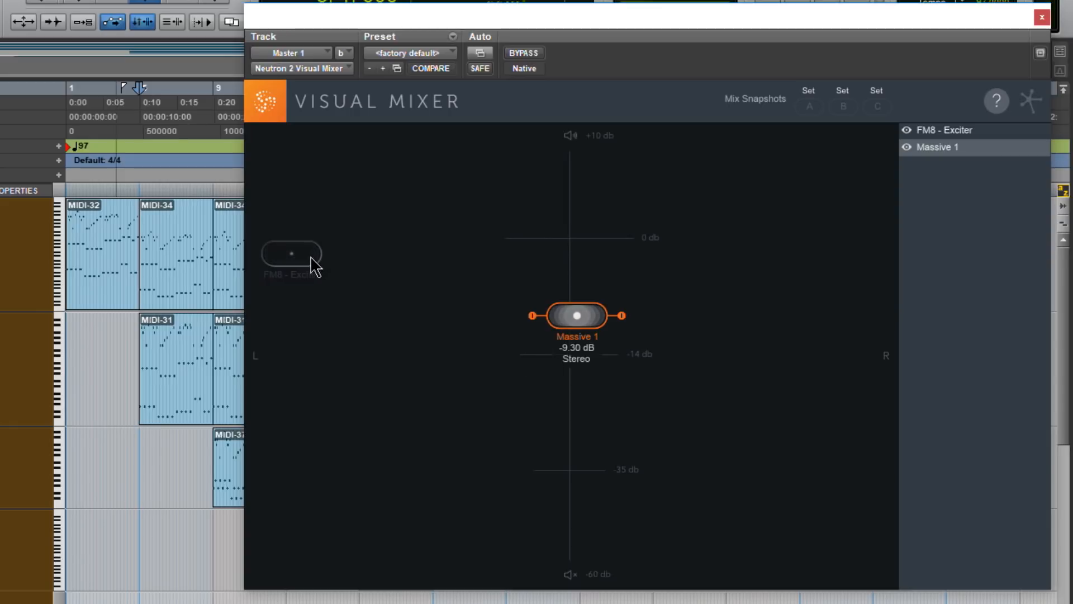
Reset the FM8 - Exciter and Massive 1 nodes to centre at 0 dB and close the Visual Mixer.
drag(310, 262, 510, 239)
double_click(520, 246)
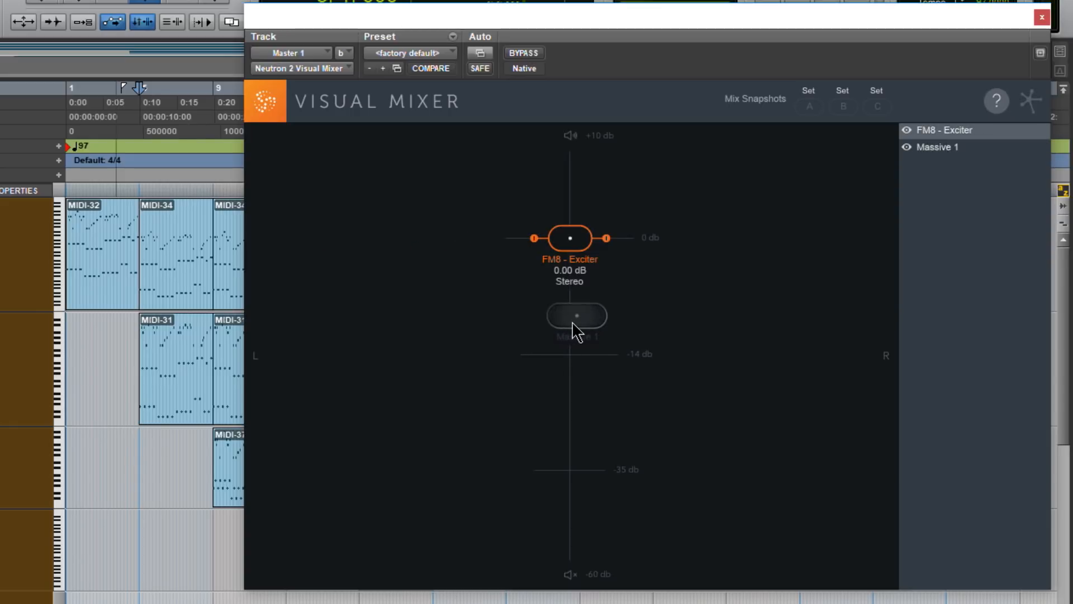
double_click(576, 322)
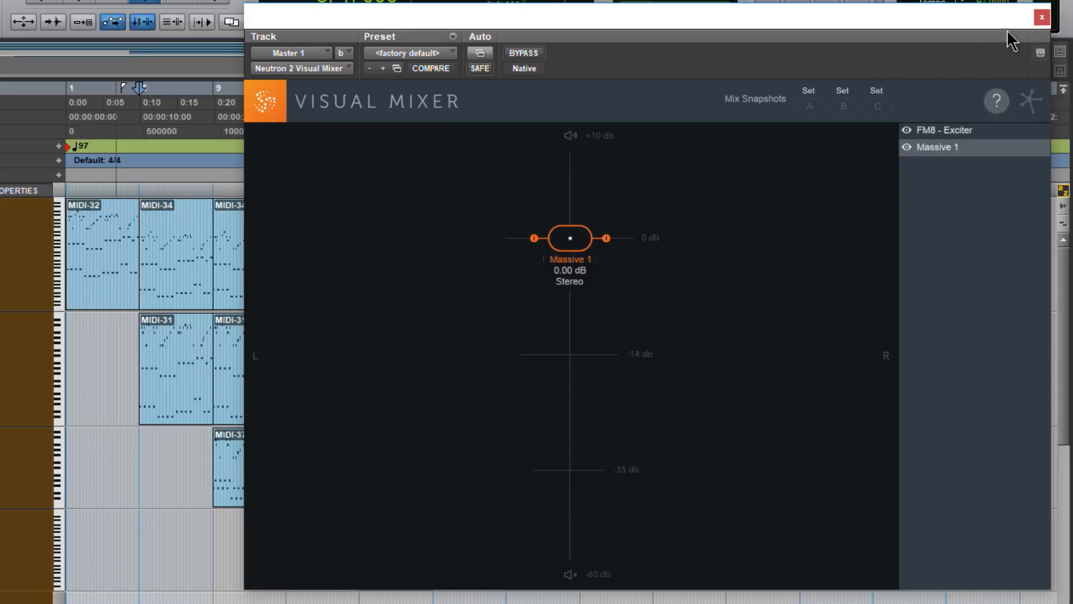
click(1042, 17)
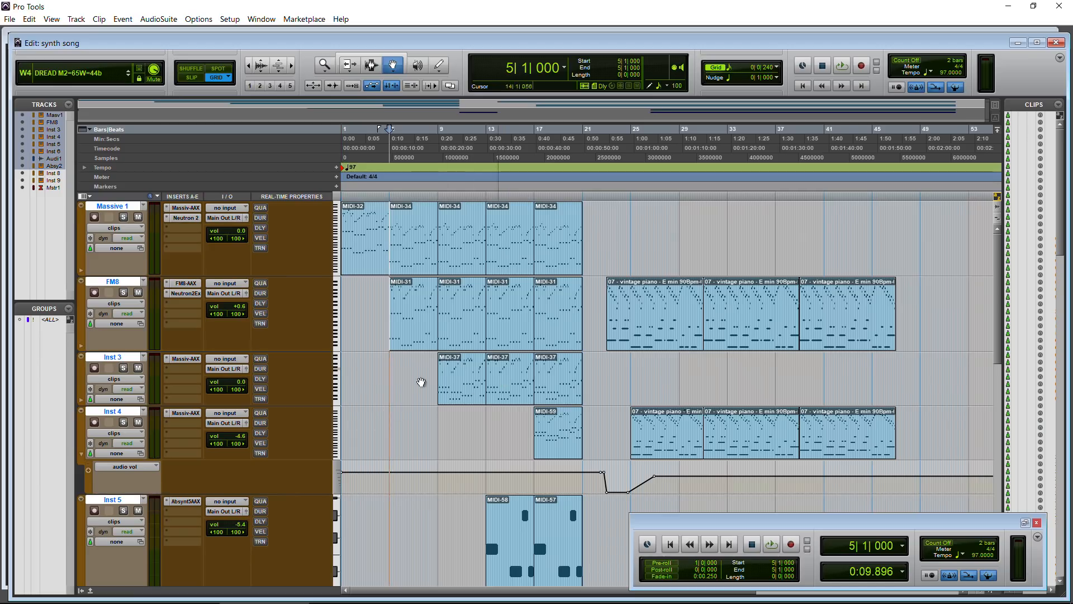
Remove the Neutron 2 Exciter insert from the FM8 track and the Neutron 2 insert from the Massive 1 track.
click(166, 294)
click(196, 299)
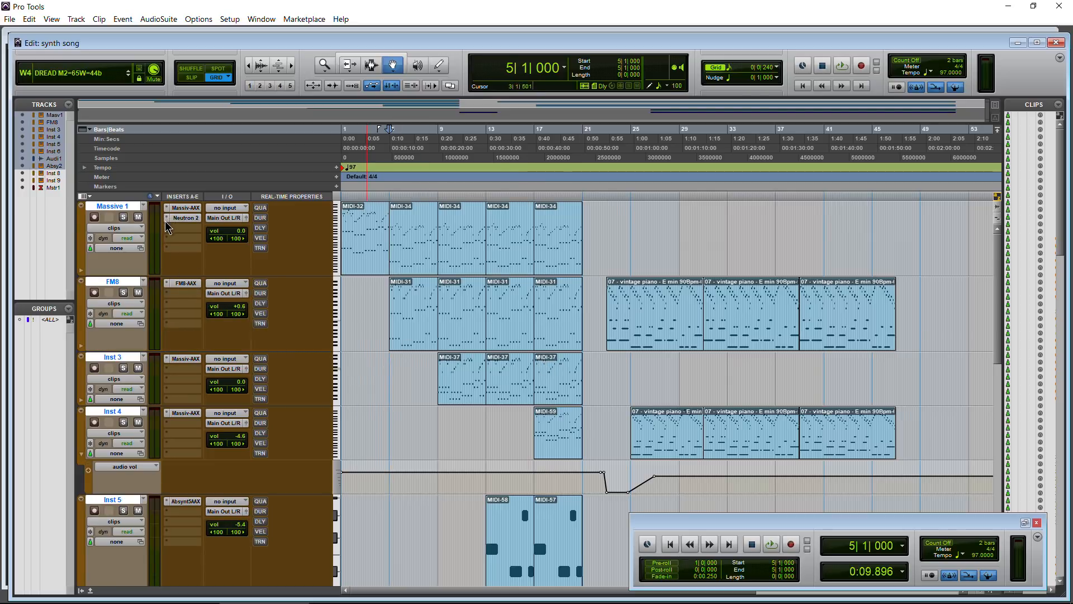
click(167, 219)
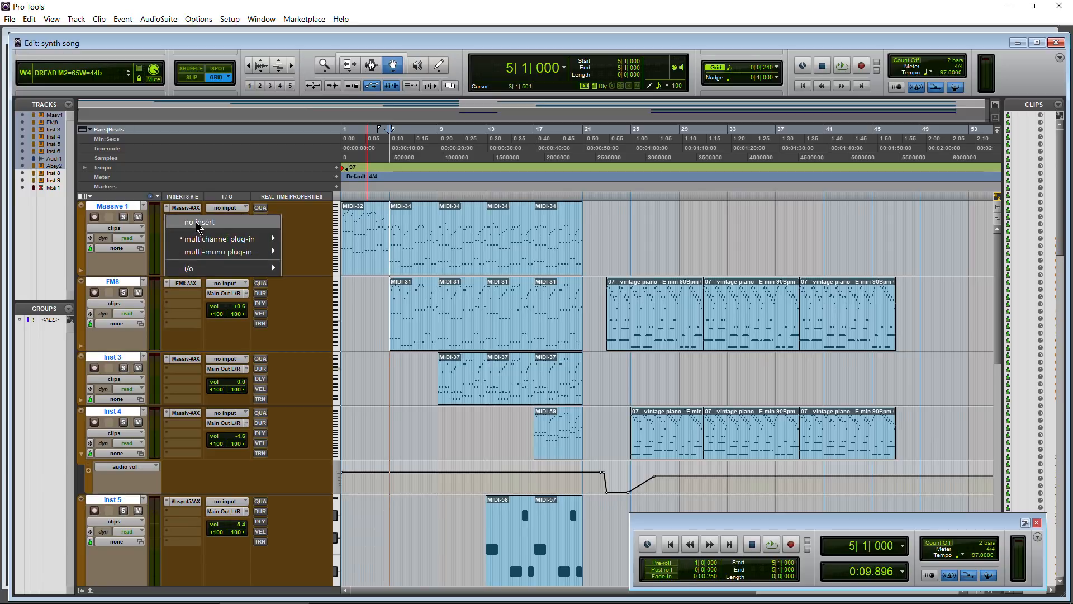
click(196, 223)
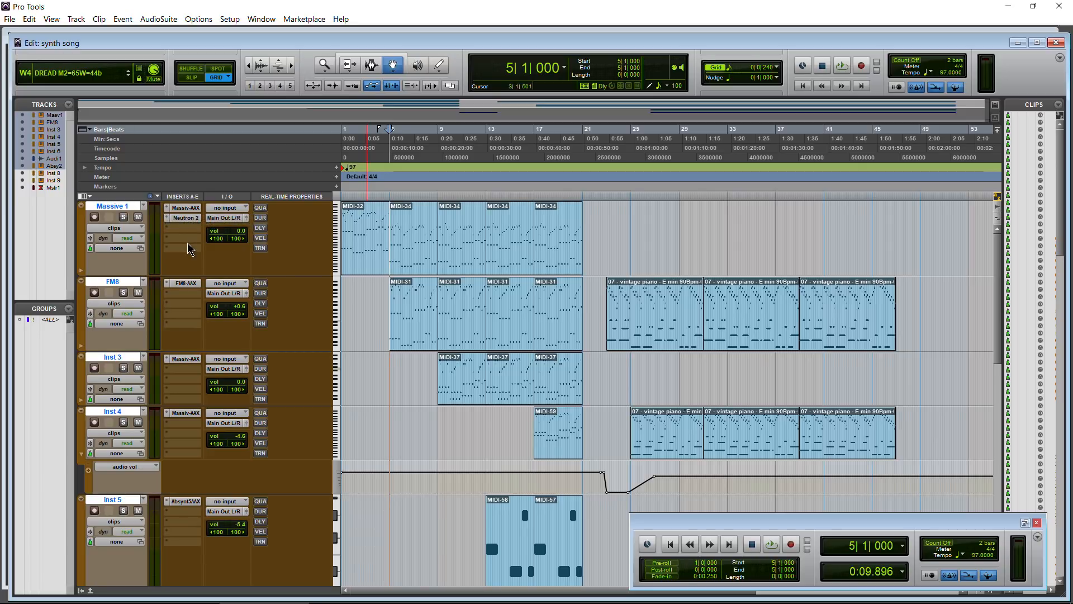
Insert the iZotope Neutron 2 Mix Tap (stereo) as a multichannel plug-in below the Massive 1 track's instrument and move its window aside.
click(185, 218)
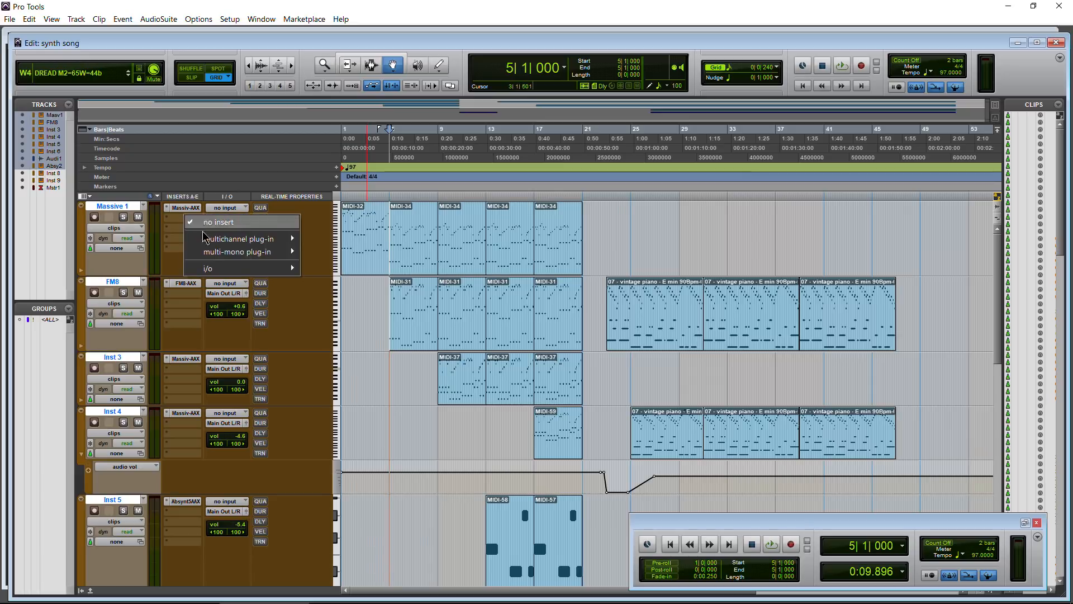
mouse_move(249, 245)
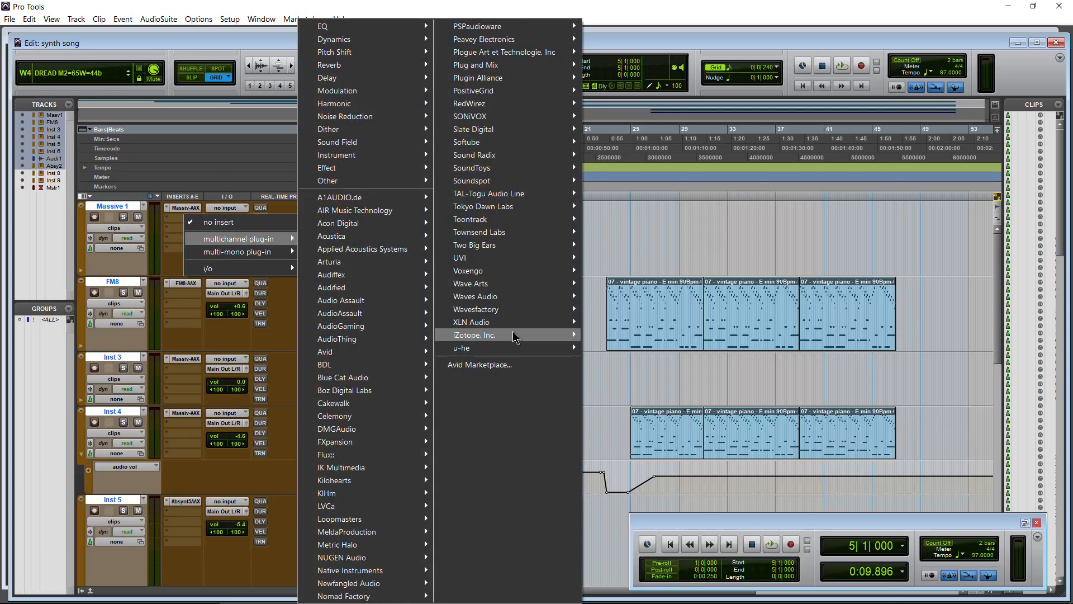
mouse_move(514, 335)
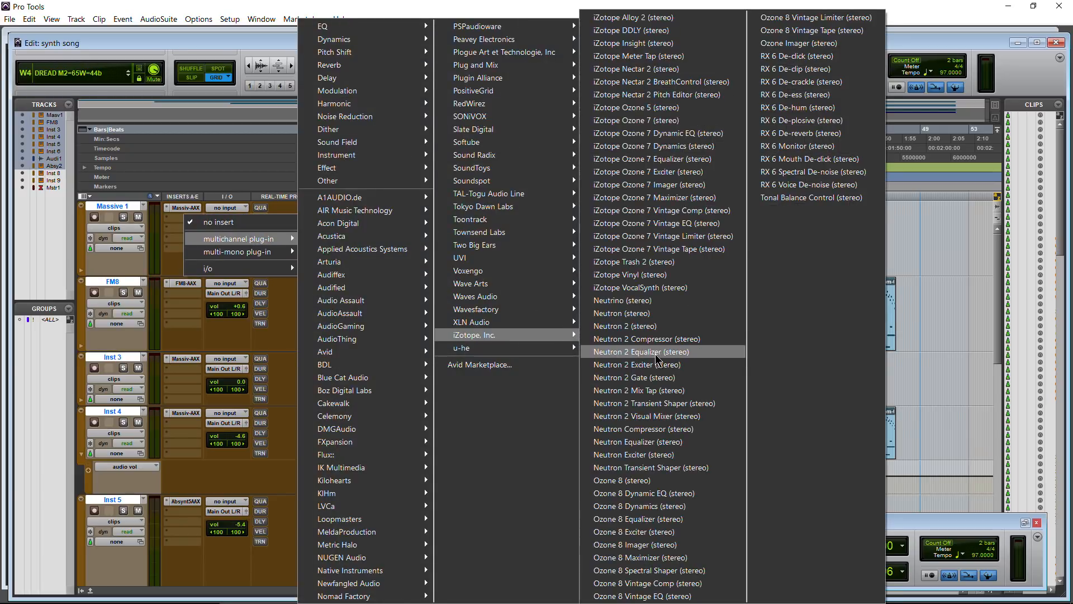
click(674, 393)
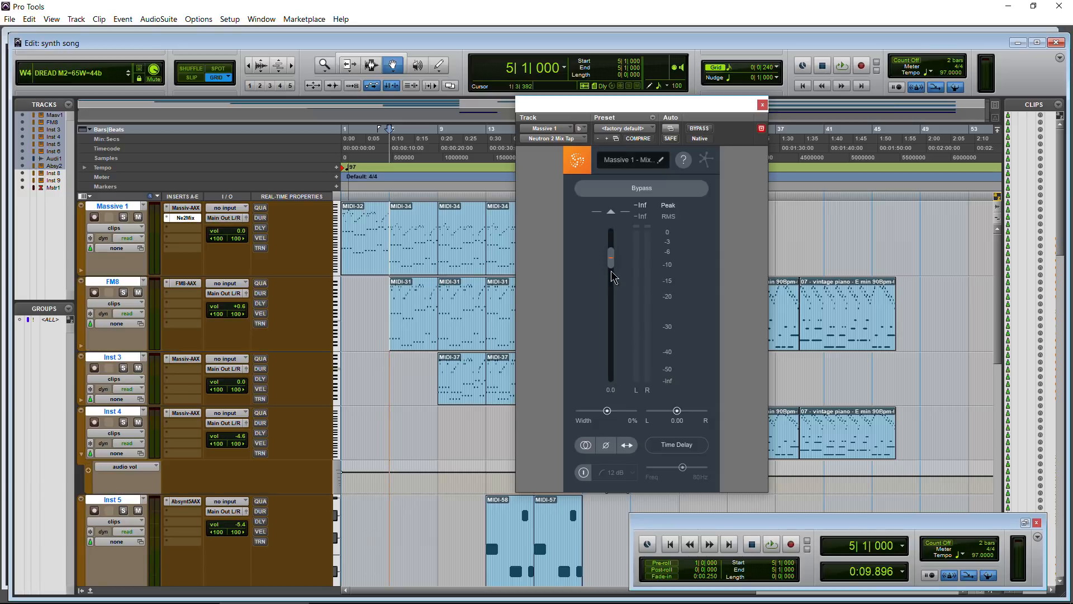
drag(622, 107, 728, 94)
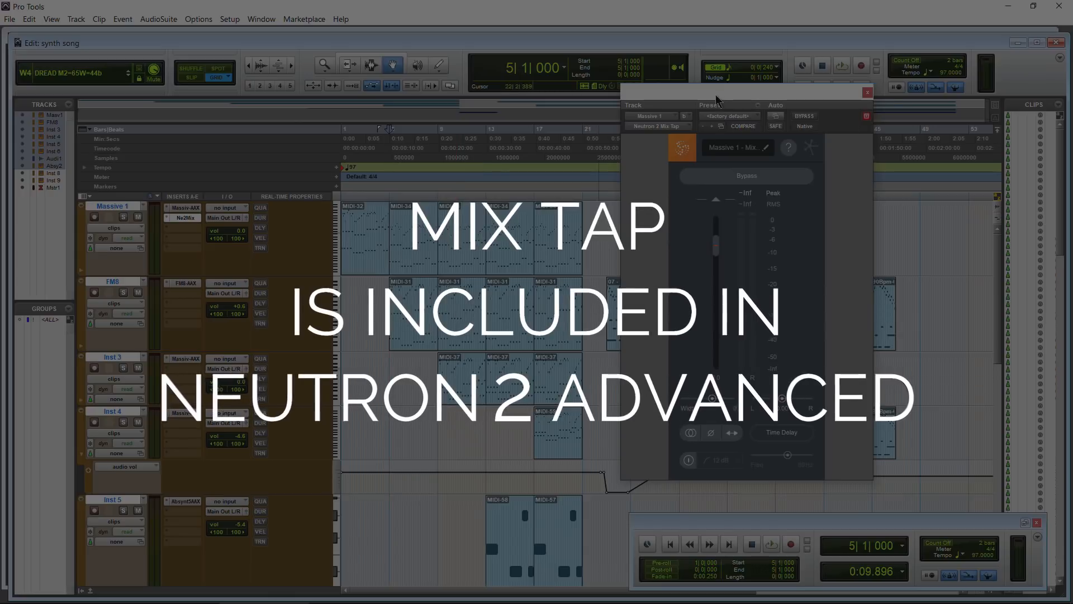
Move the Massive 1 Mix Tap window aside, look over its controls and close it.
drag(738, 93, 755, 107)
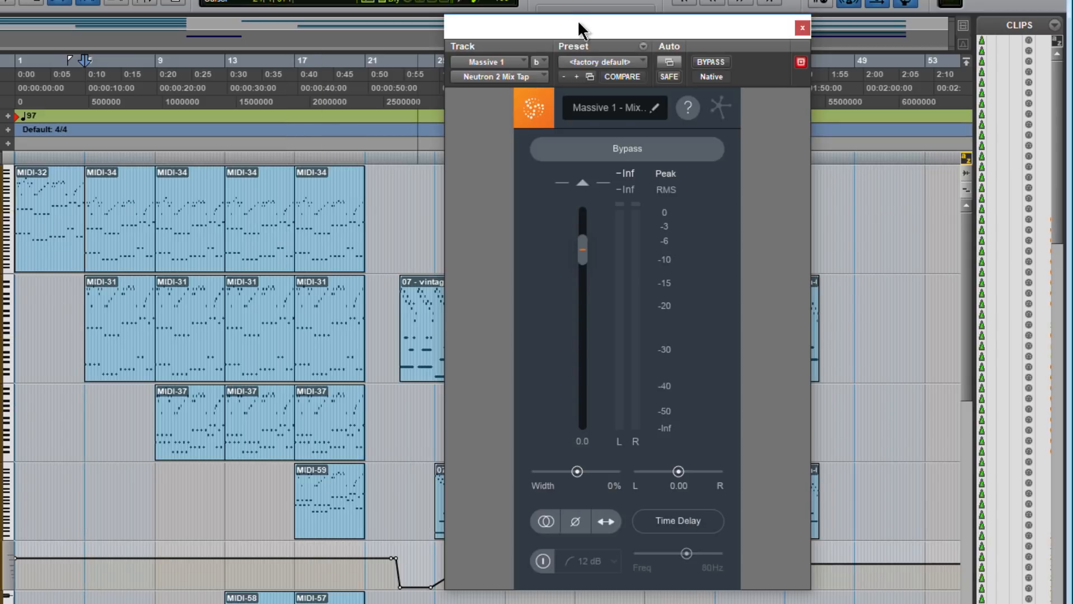
mouse_move(579, 19)
mouse_down()
mouse_move(600, 8)
mouse_move(586, 8)
mouse_up()
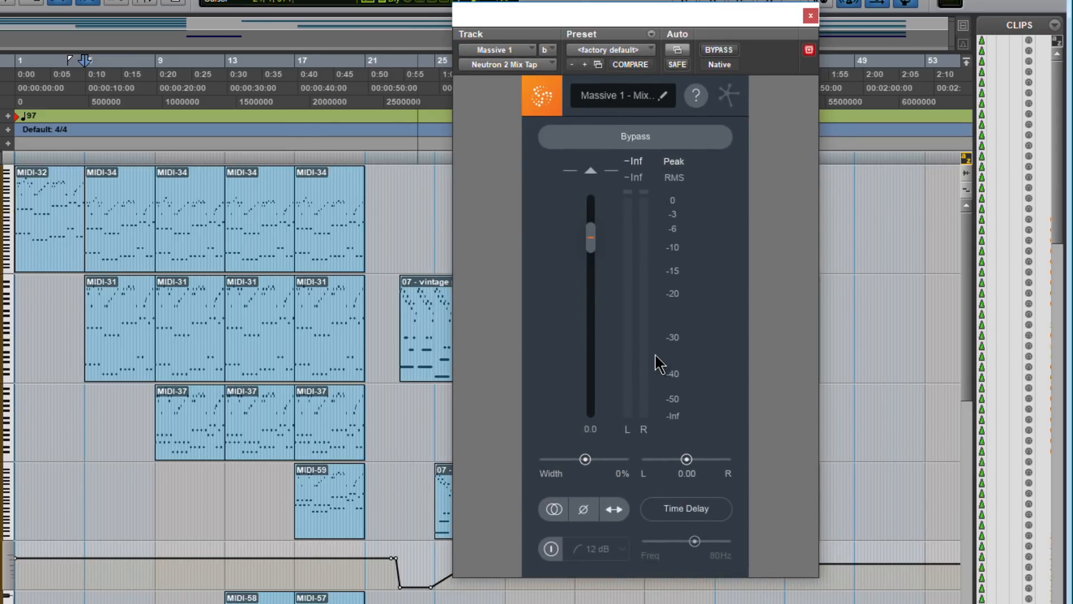
scroll(226, 357, down, 5)
scroll(358, 391, down, 5)
scroll(357, 391, up, 10)
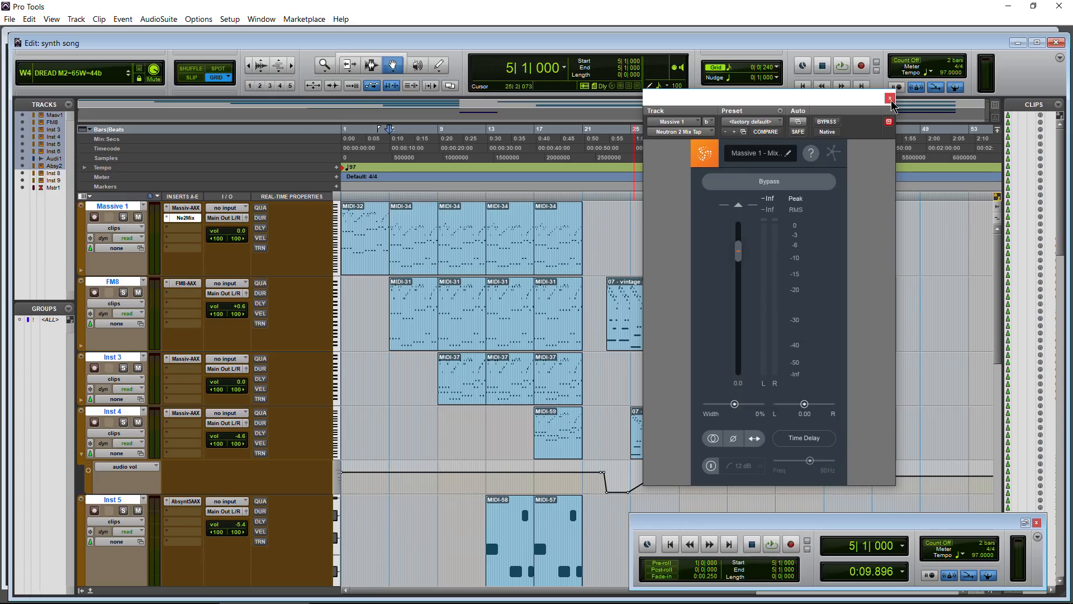
click(891, 99)
Look through the session's tracks and deselect all of them, starting with Massive 1.
scroll(143, 337, down, 8)
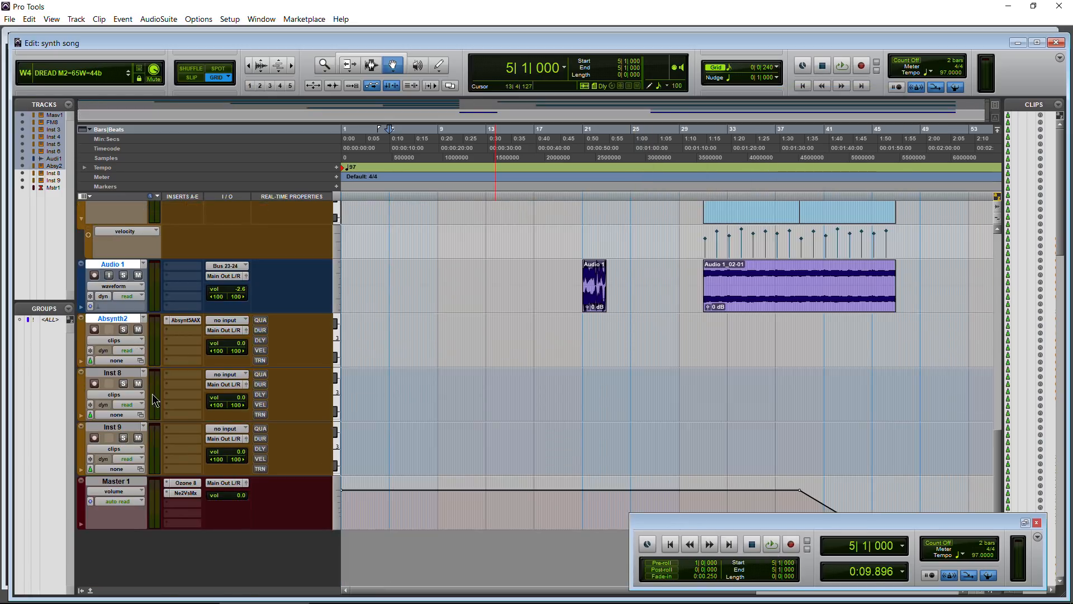
scroll(163, 415, up, 8)
scroll(152, 324, down, 7)
scroll(151, 358, up, 5)
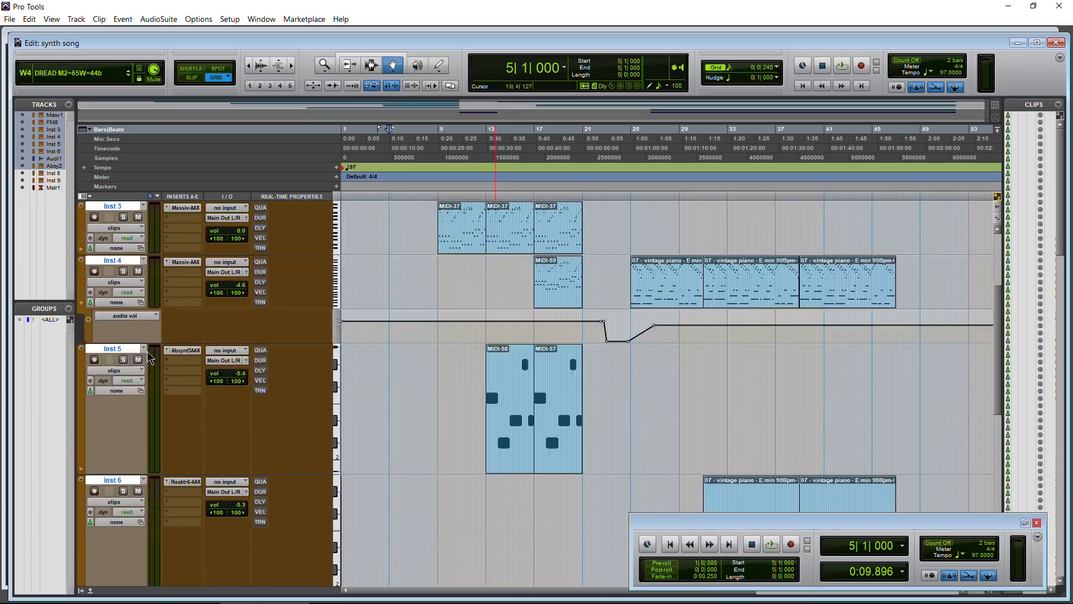
scroll(148, 357, up, 3)
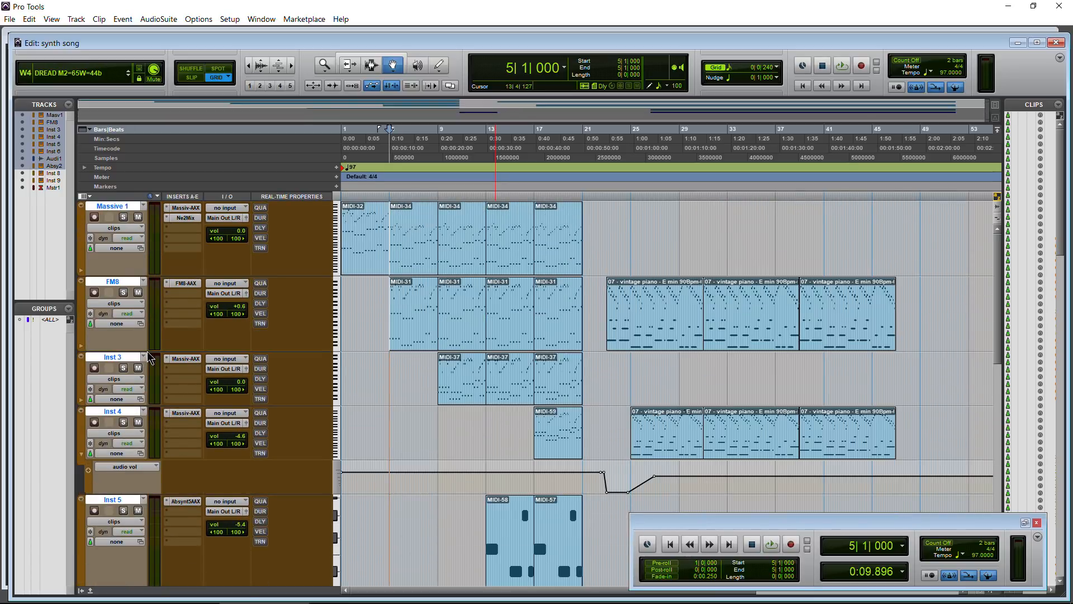
ctrl+click(114, 208)
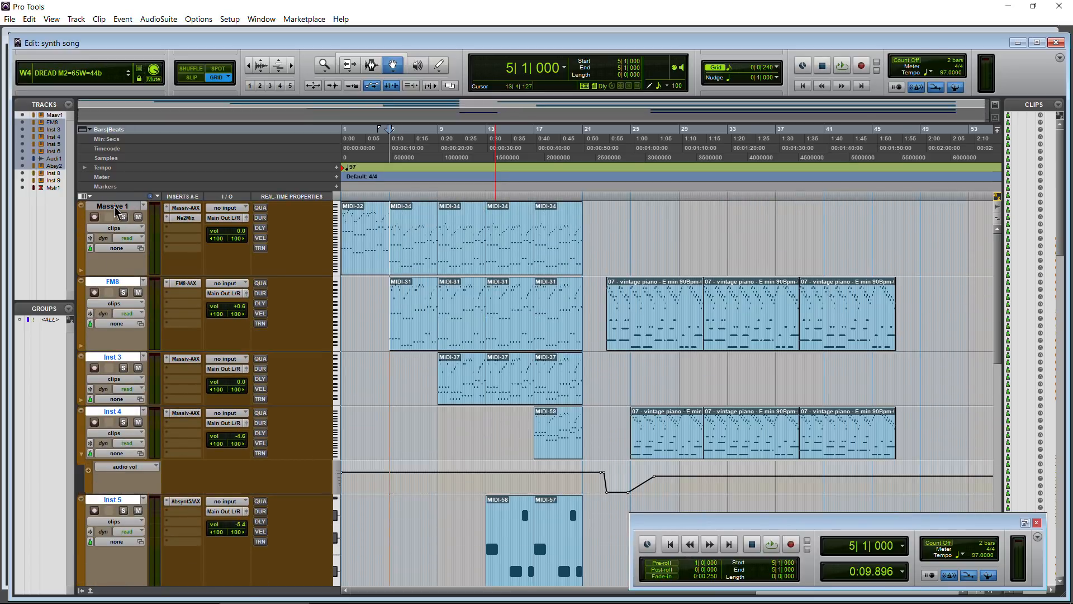
alt+click(114, 284)
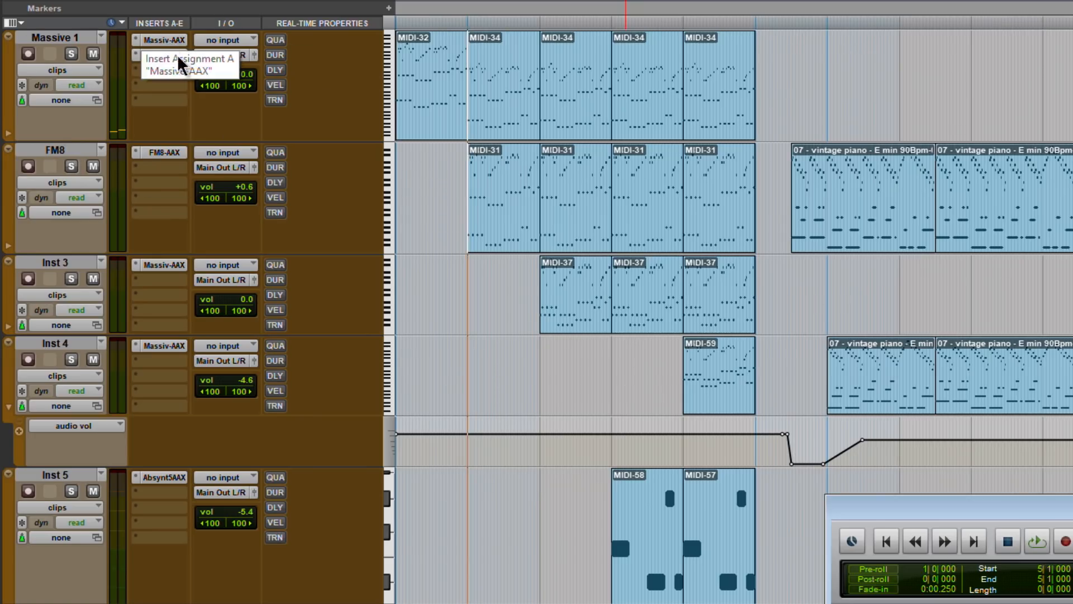
Select the instrument tracks FM8, Inst 3, Inst 4, Inst 5, Inst 6 and Absynth2, leaving out Audio 1.
click(55, 151)
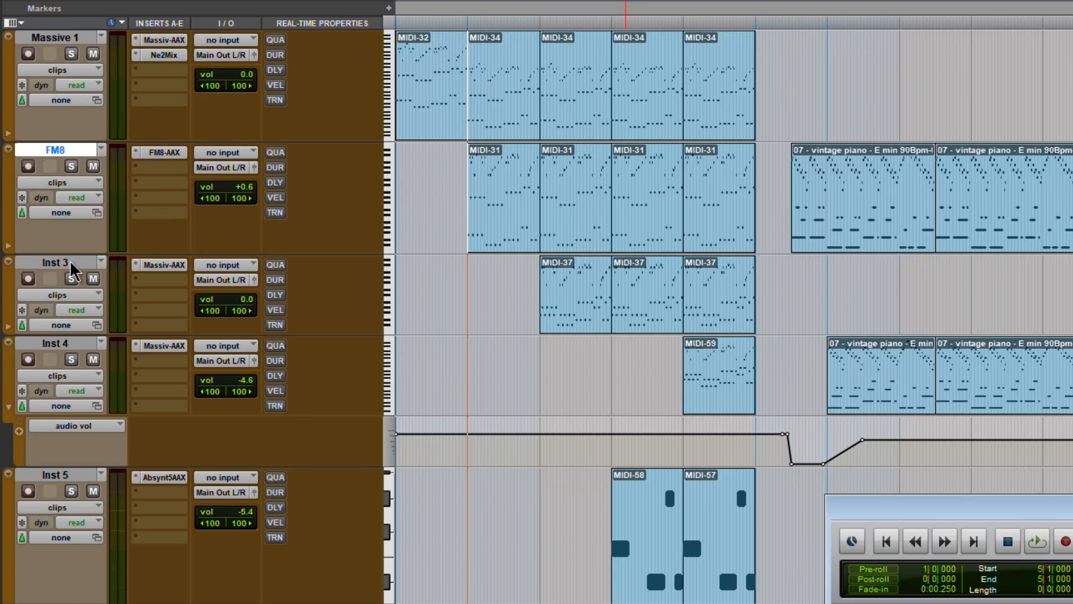
shift+click(67, 263)
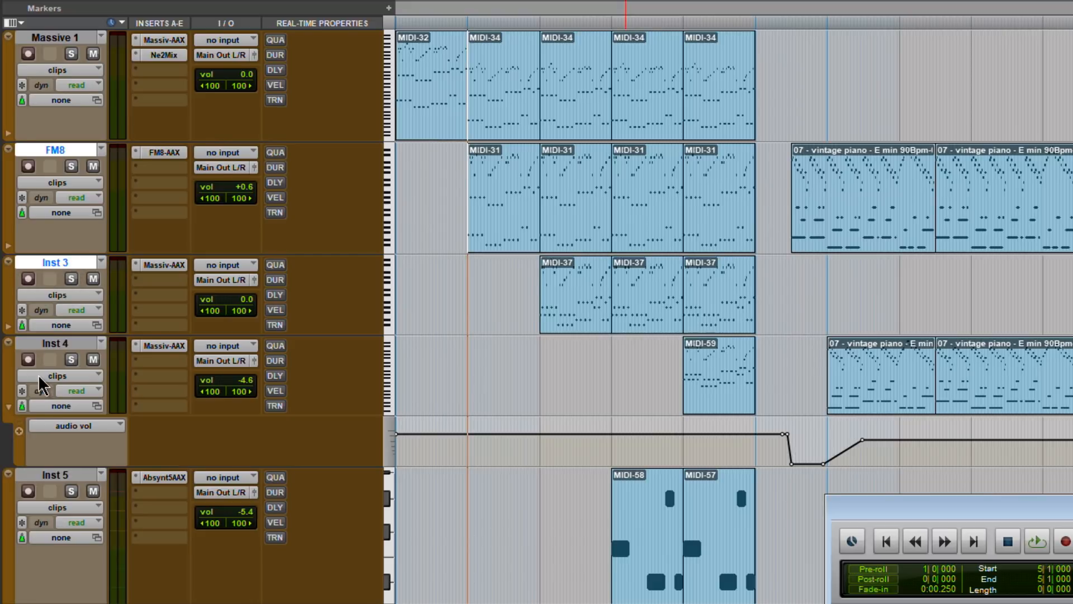
shift+click(53, 344)
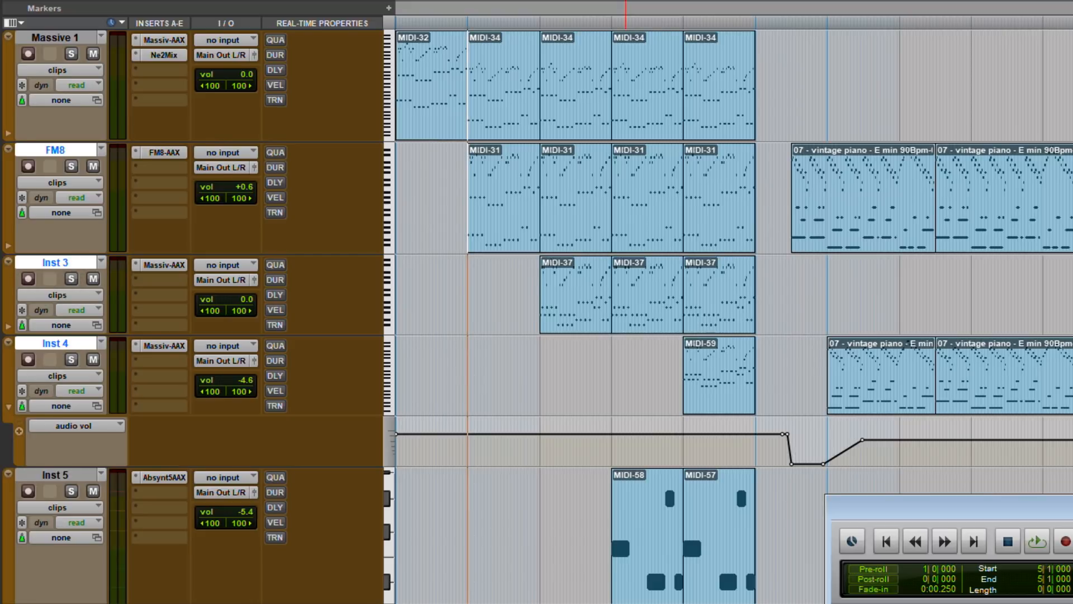
scroll(103, 324, down, 5)
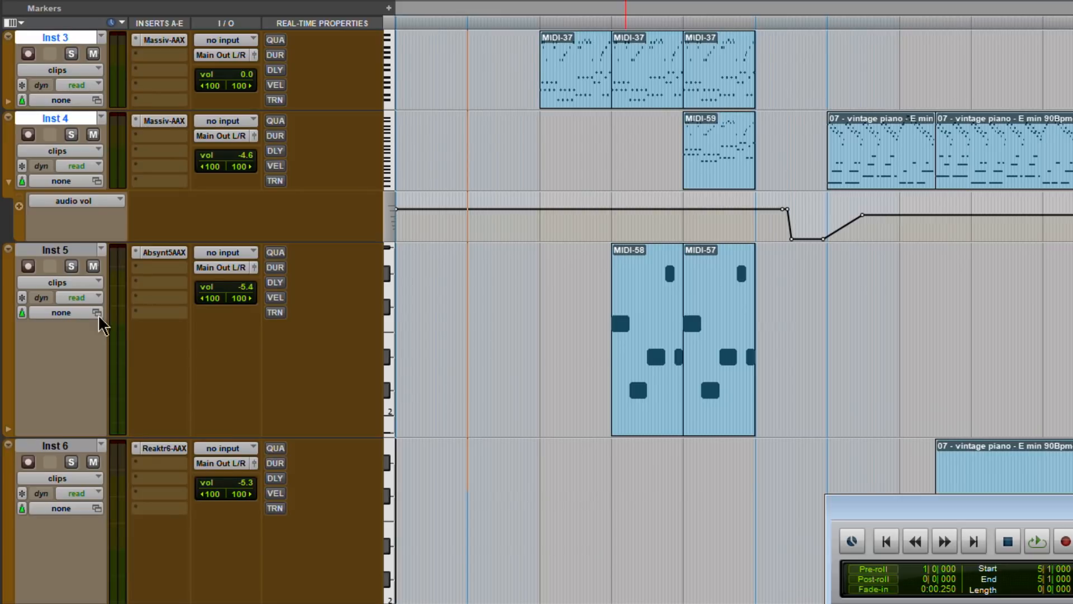
shift+click(63, 256)
shift+click(49, 445)
scroll(48, 341, down, 9)
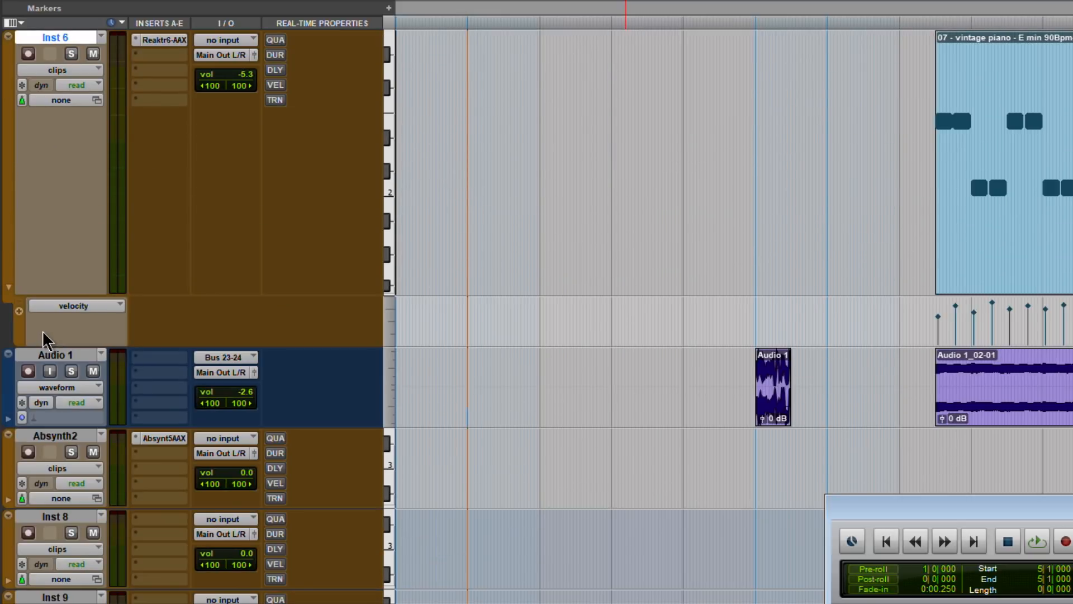
scroll(56, 361, down, 5)
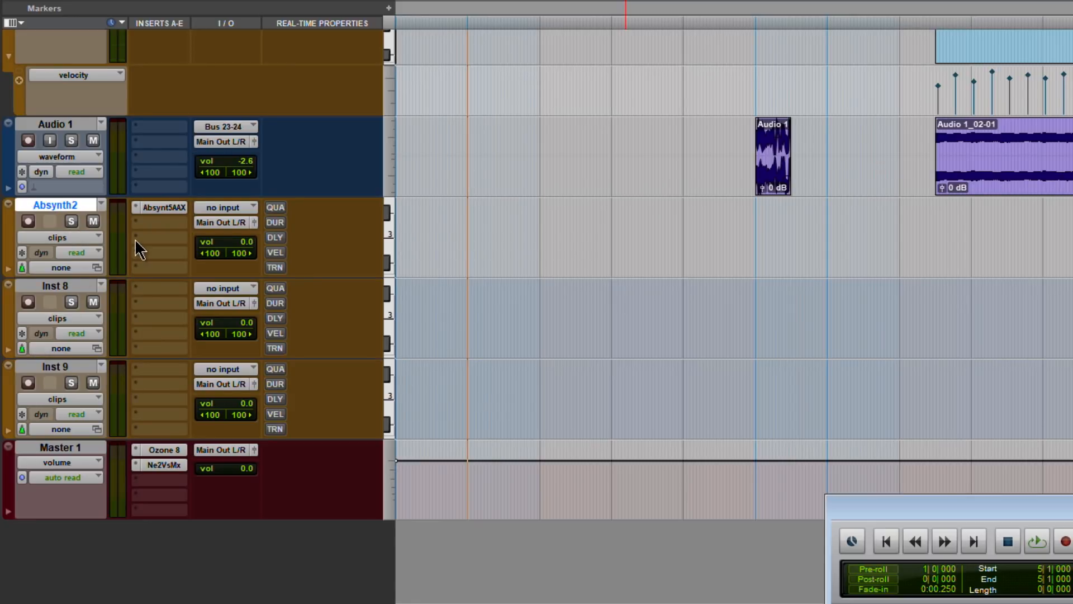
Insert the iZotope Neutron 2 Mix Tap (stereo) as a multichannel plug-in on all selected tracks at once, close its window and check the inserts.
scroll(160, 326, up, 15)
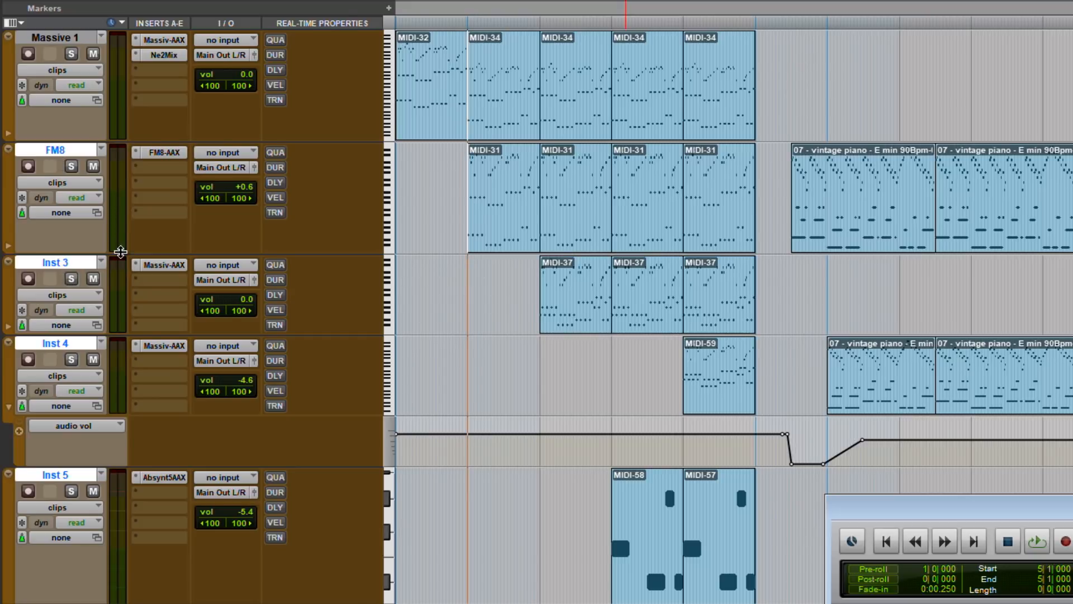
click(165, 166)
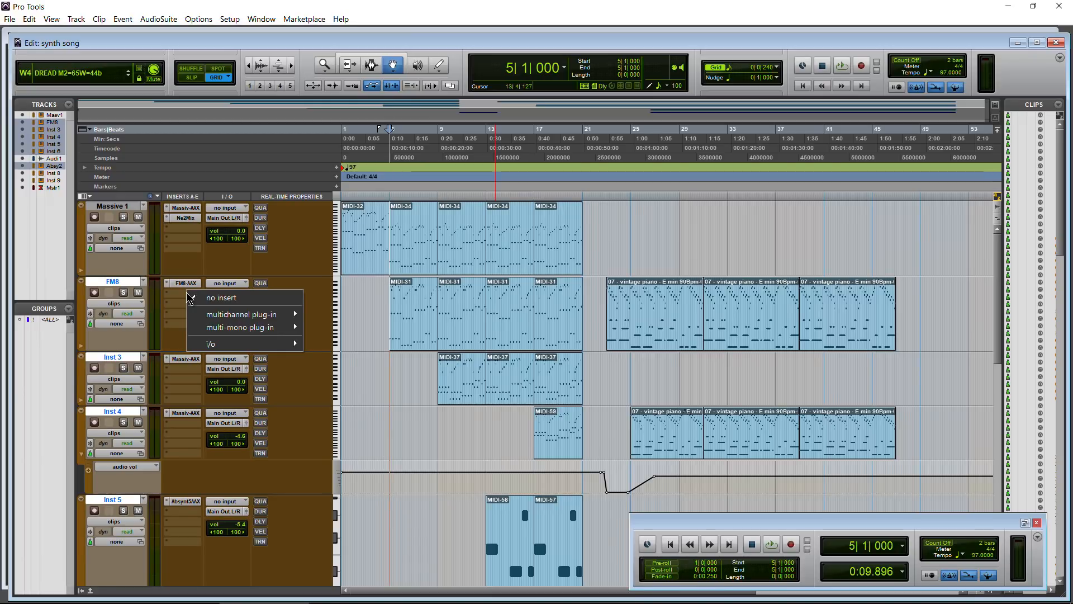
mouse_move(240, 315)
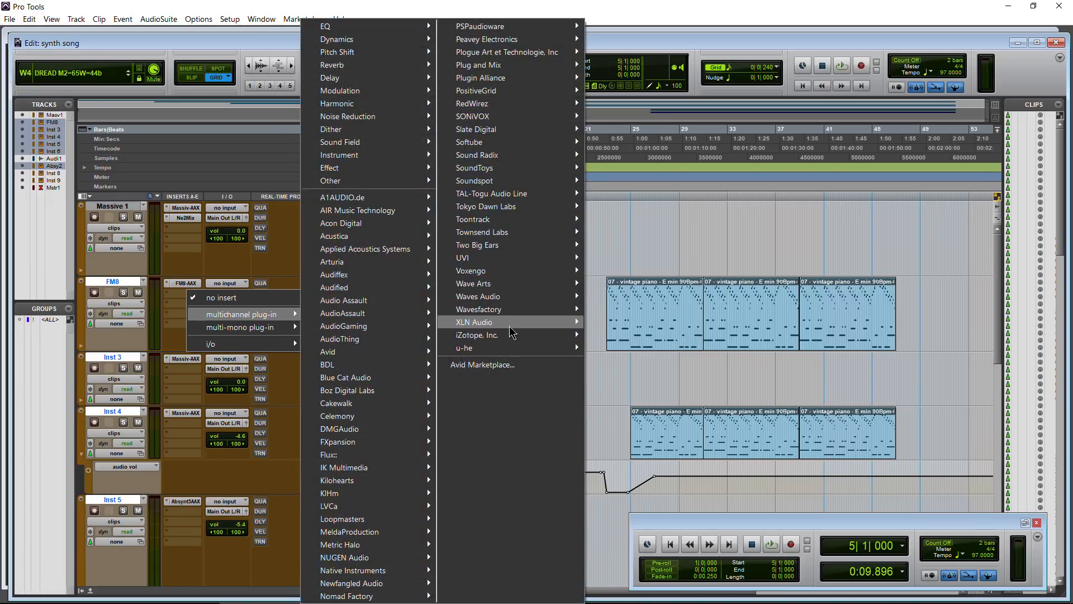
mouse_move(513, 341)
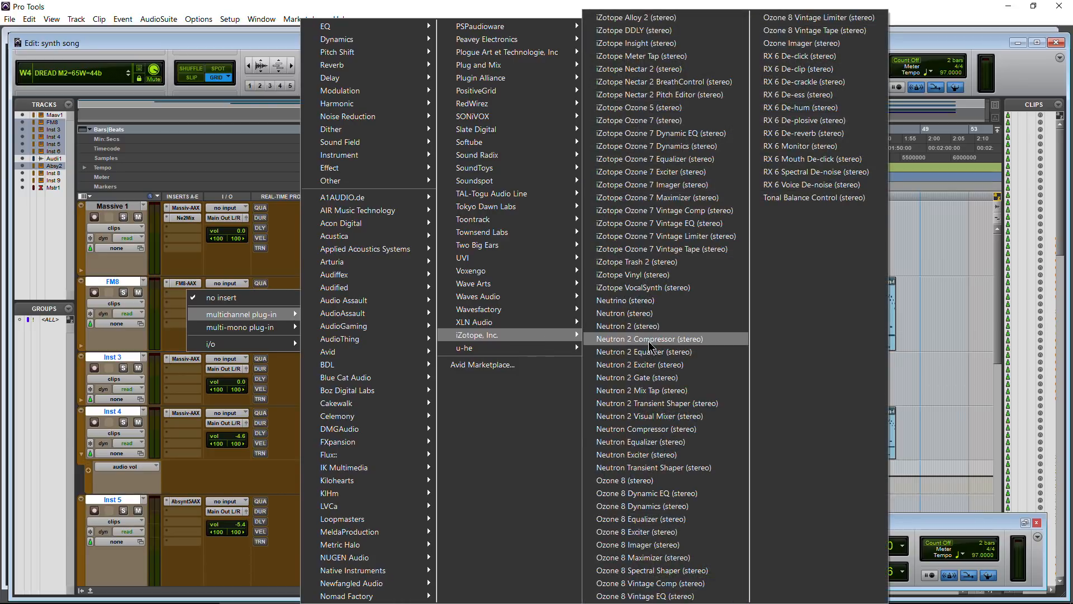
click(679, 391)
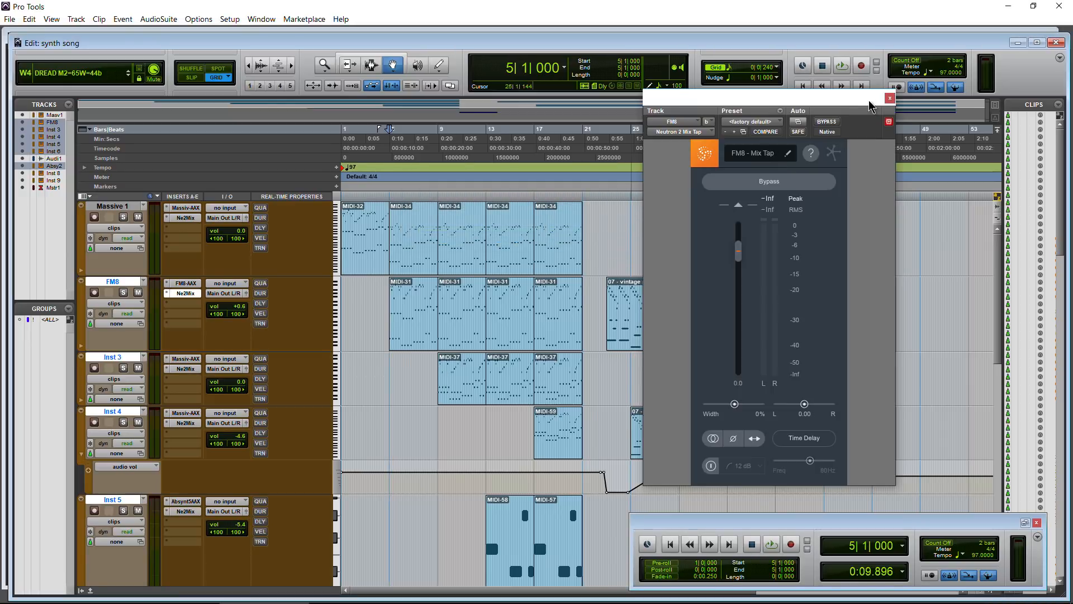
click(890, 98)
scroll(207, 407, down, 10)
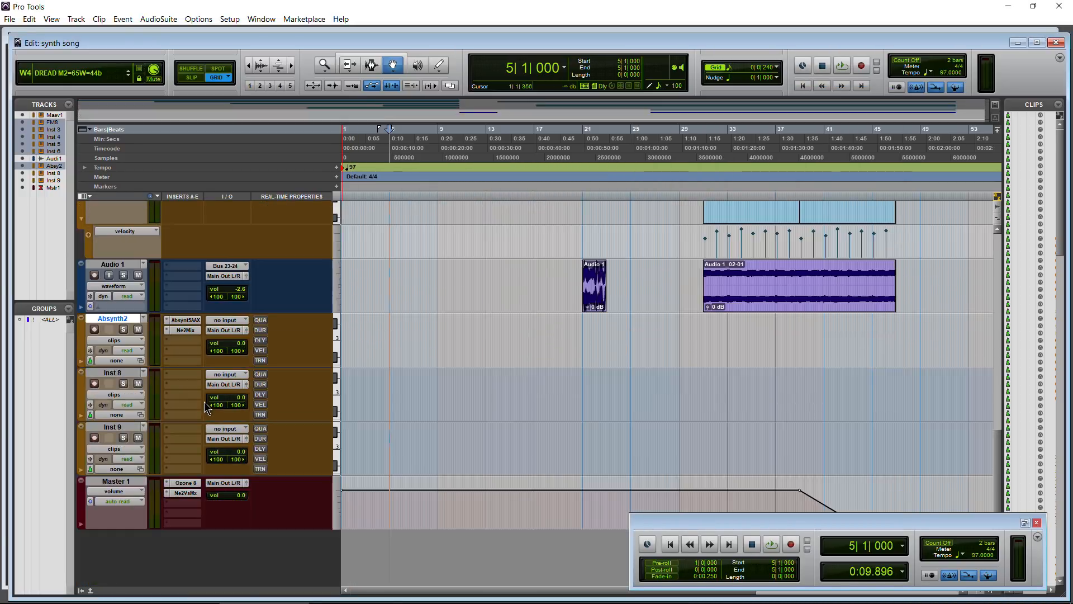
scroll(212, 402, up, 10)
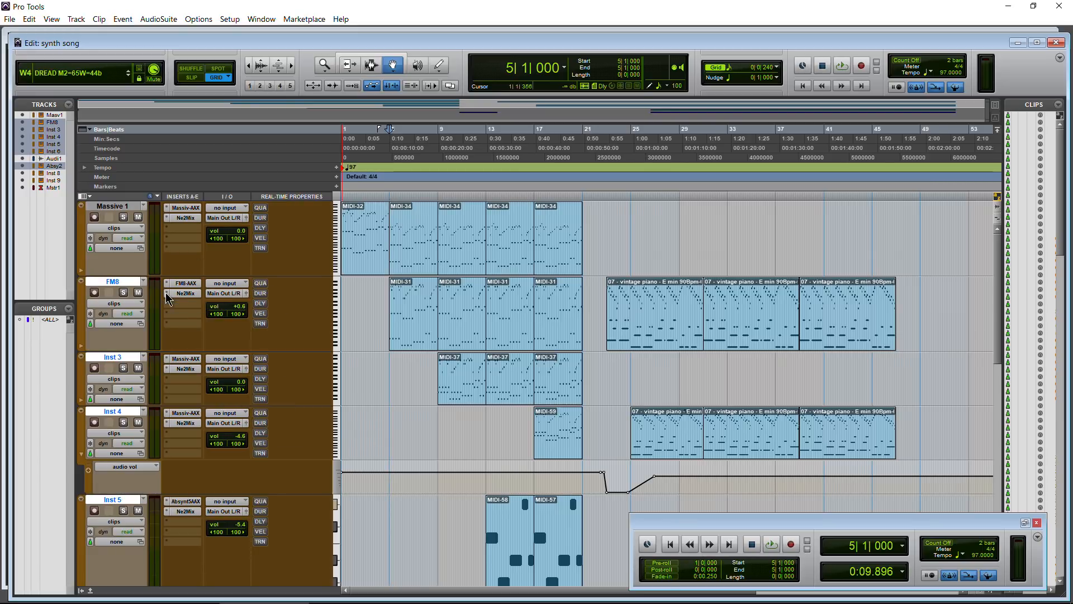
Examine where Neutron 2 Mix Tap is listed among the multichannel plug-ins, both under Sound Field and under iZotope, Inc.
click(189, 294)
mouse_move(197, 316)
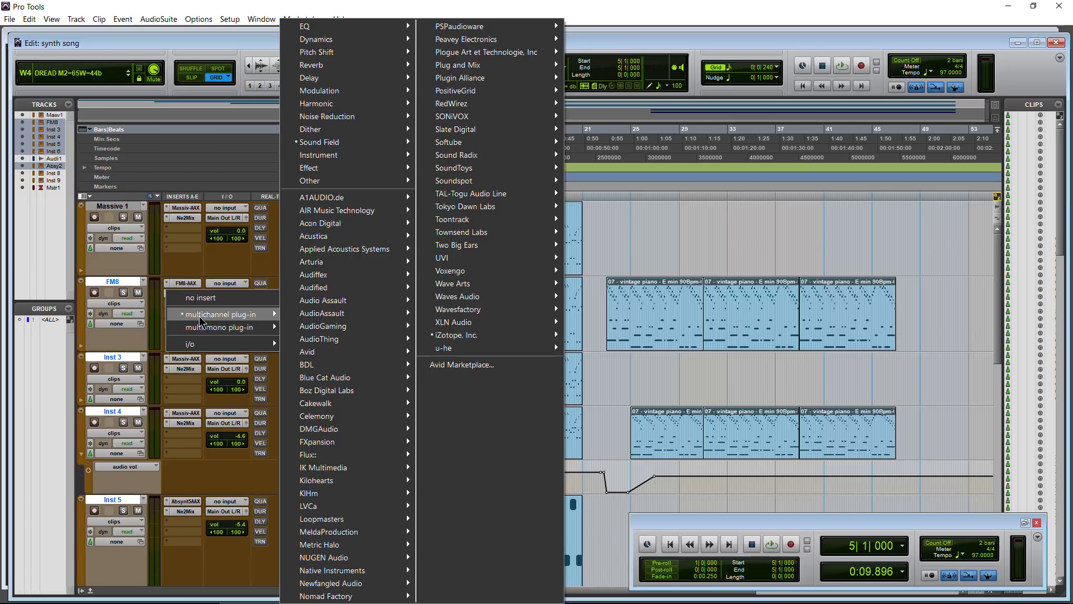
mouse_move(346, 143)
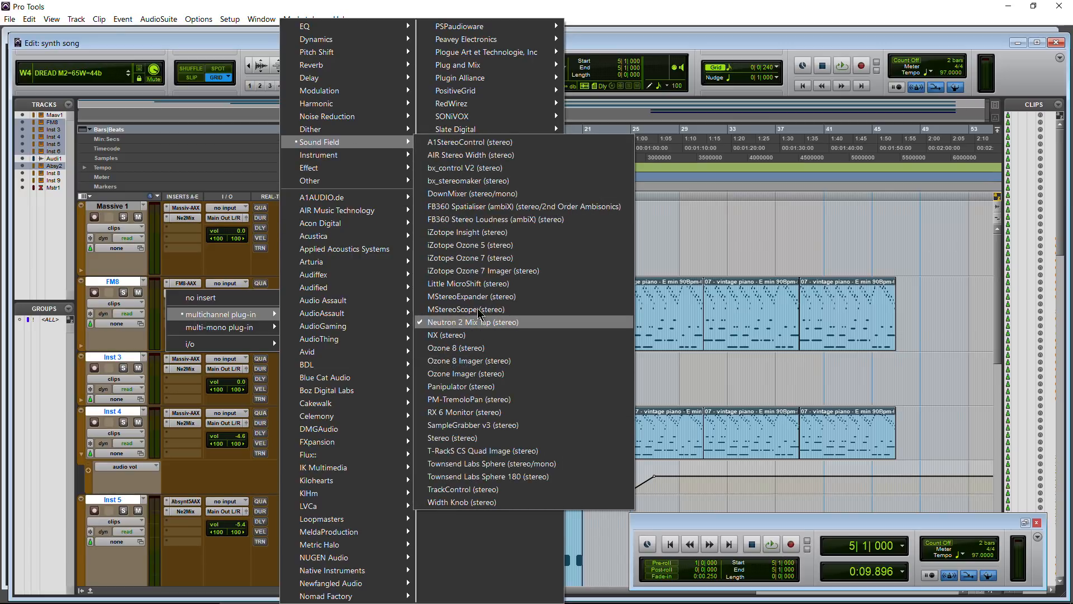
mouse_move(508, 340)
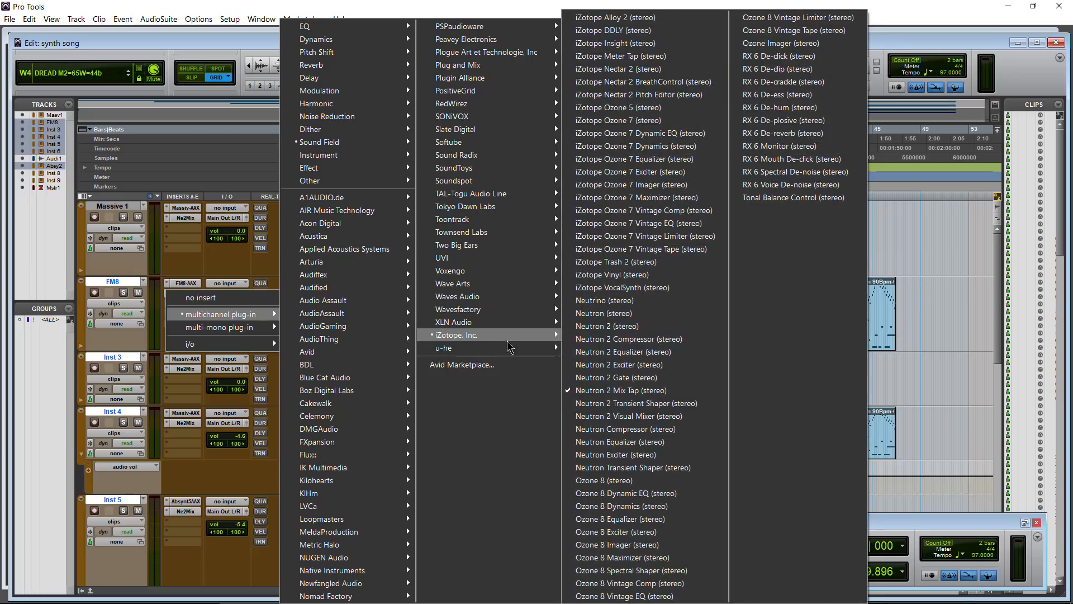
click(300, 11)
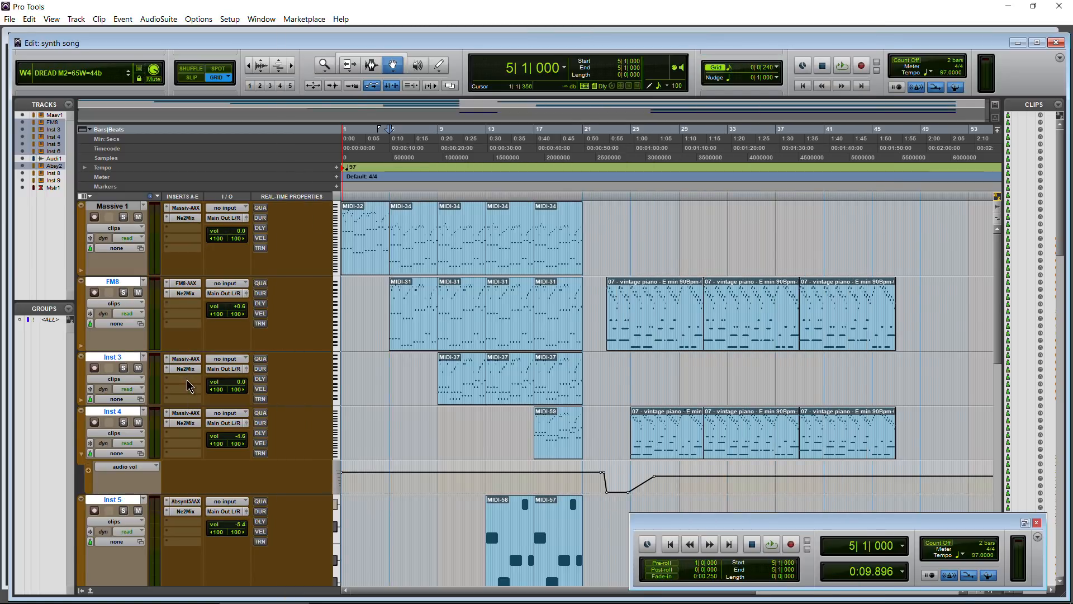
View the Mix Tap on the Inst 4 track and close its window.
scroll(187, 385, down, 3)
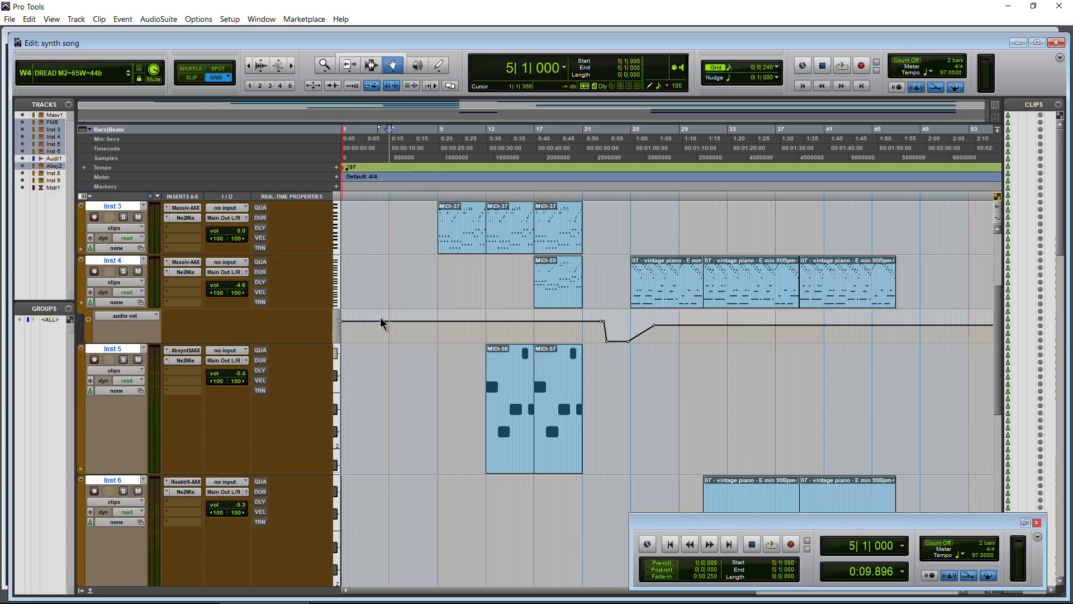
click(185, 273)
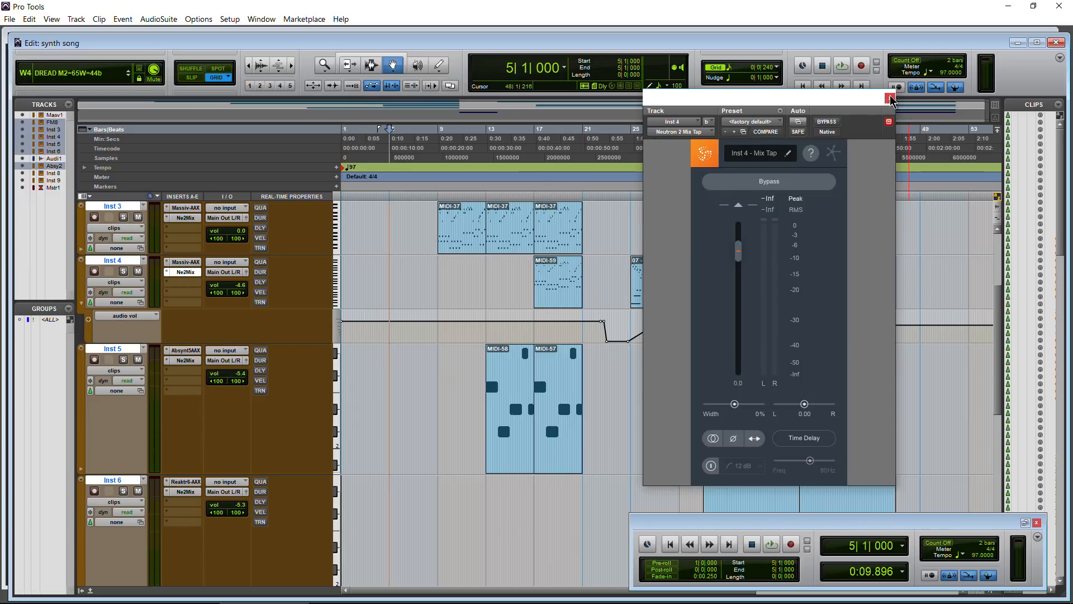
click(890, 99)
Open the Neutron 2 Visual Mixer on the Master 1 track and move its window so the whole track list is visible.
scroll(190, 379, down, 6)
click(186, 493)
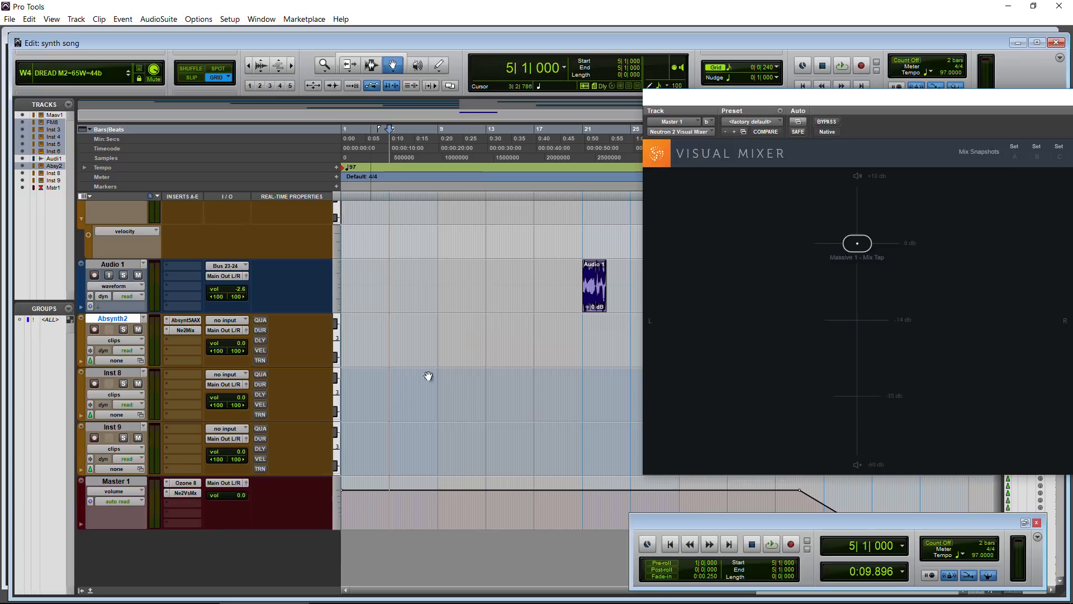
drag(908, 102, 614, 89)
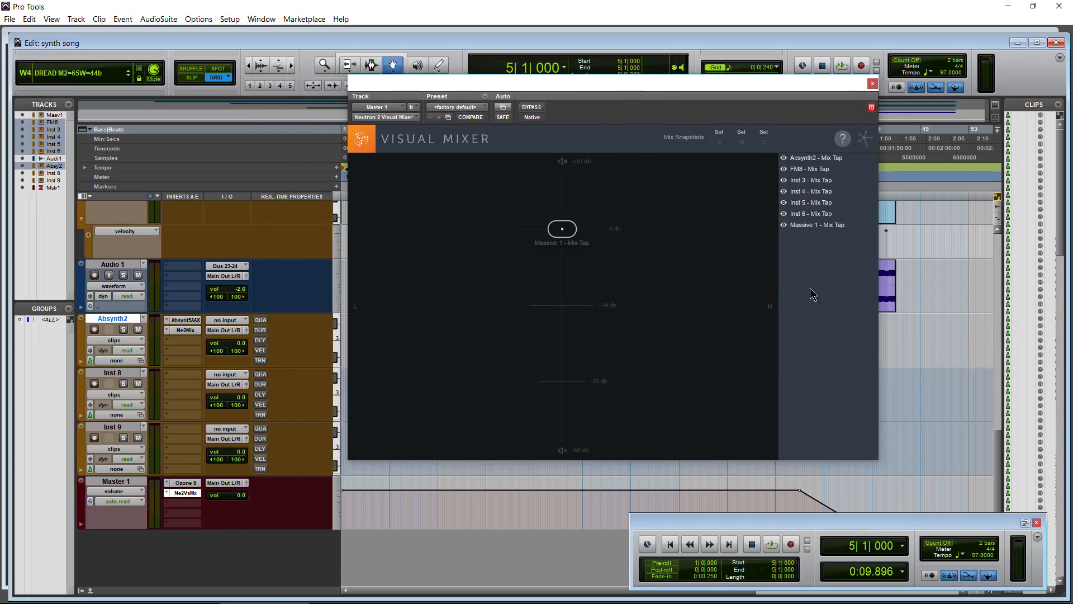
Hide the Inst 4, Inst 5 and Inst 6 Mix Tap nodes in the Visual Mixer and show them again.
click(785, 226)
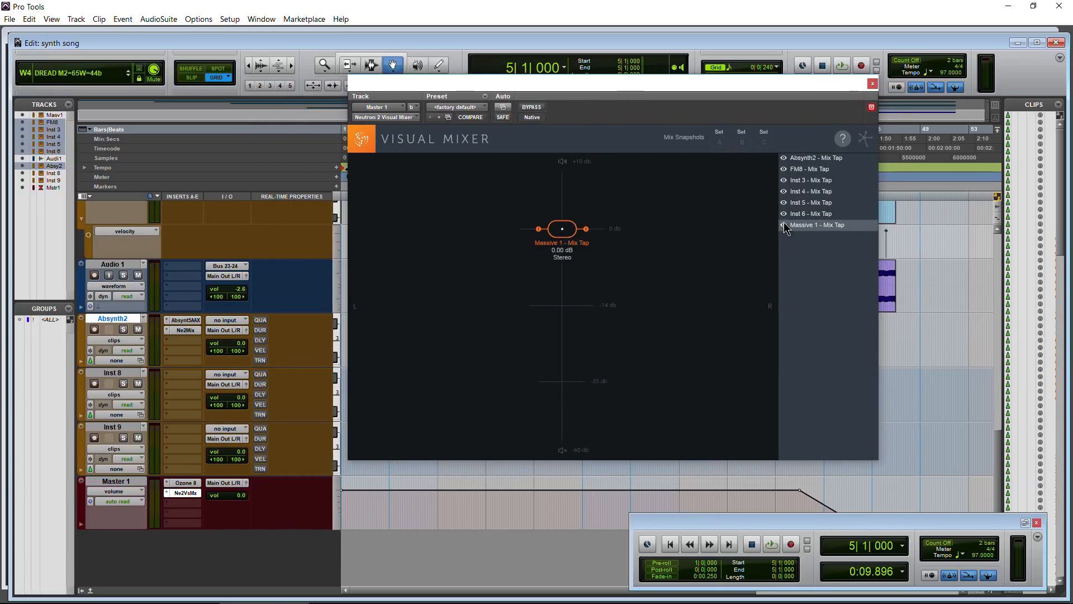
click(784, 213)
click(784, 191)
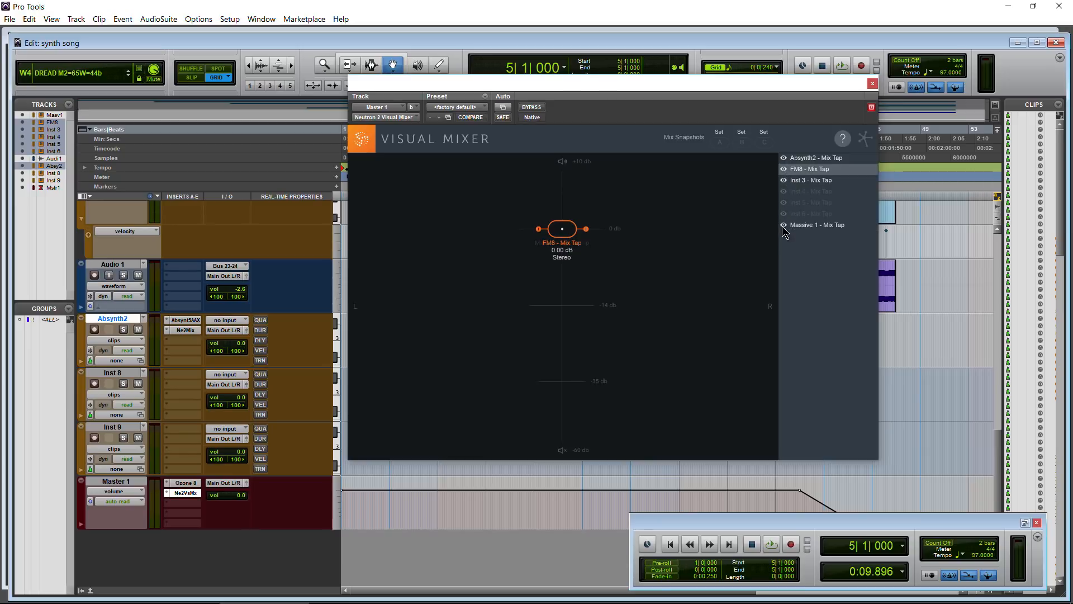
click(784, 192)
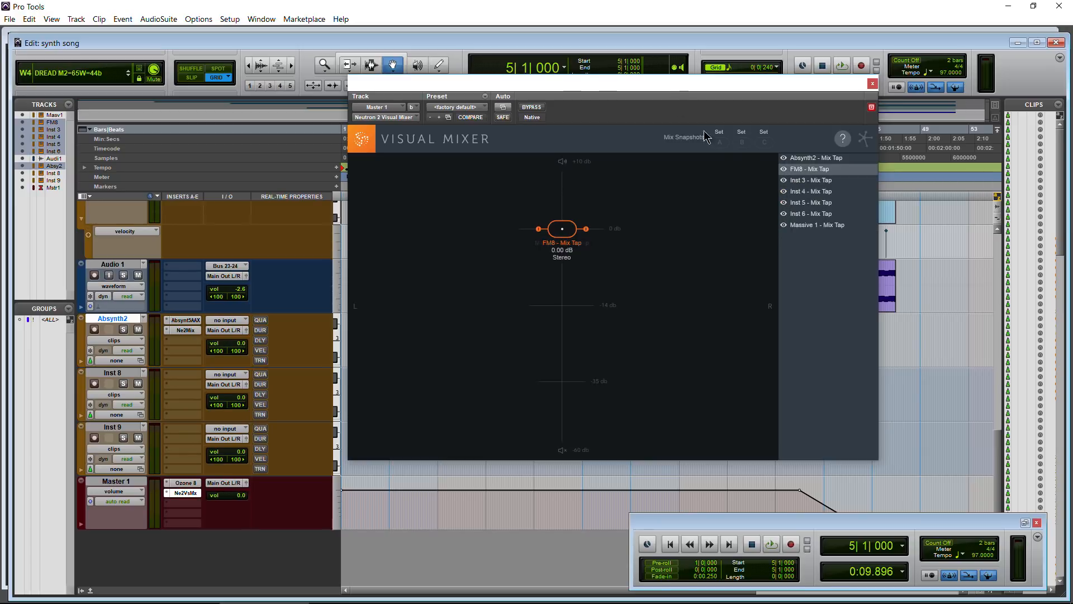
Move the Visual Mixer window clear of the track names and rename the Inst 3 track as Massive 2.
drag(671, 85, 792, 124)
scroll(151, 338, up, 5)
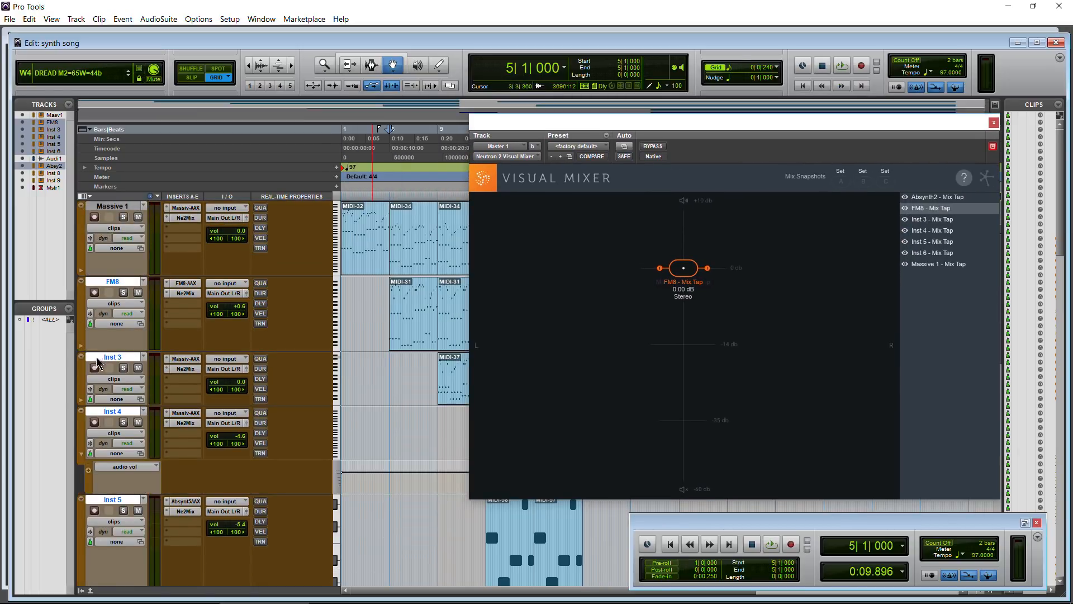
double_click(115, 358)
text(Massive 2)
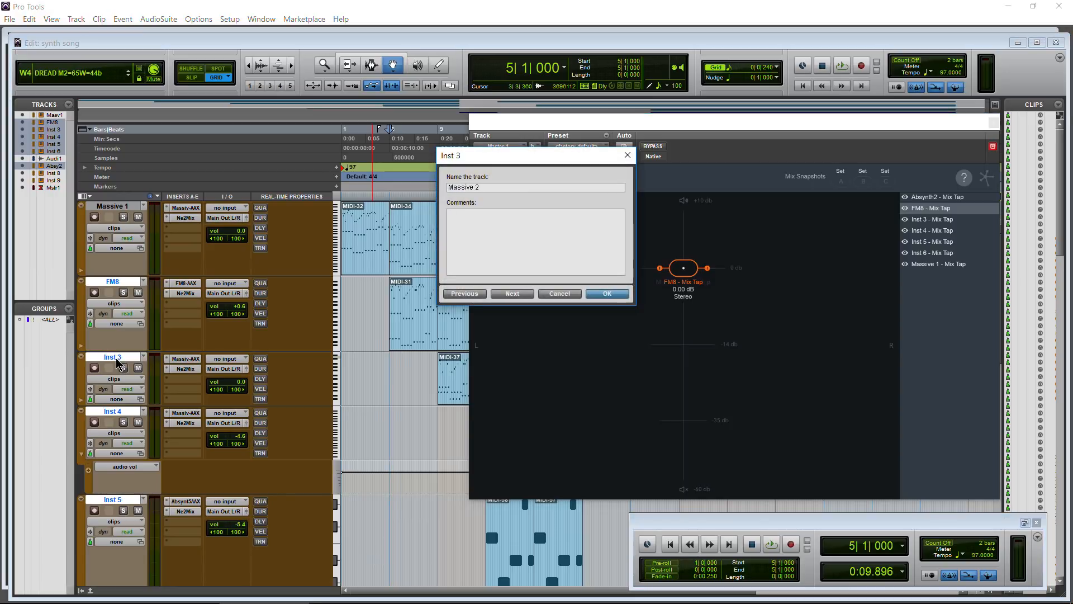
key(Return)
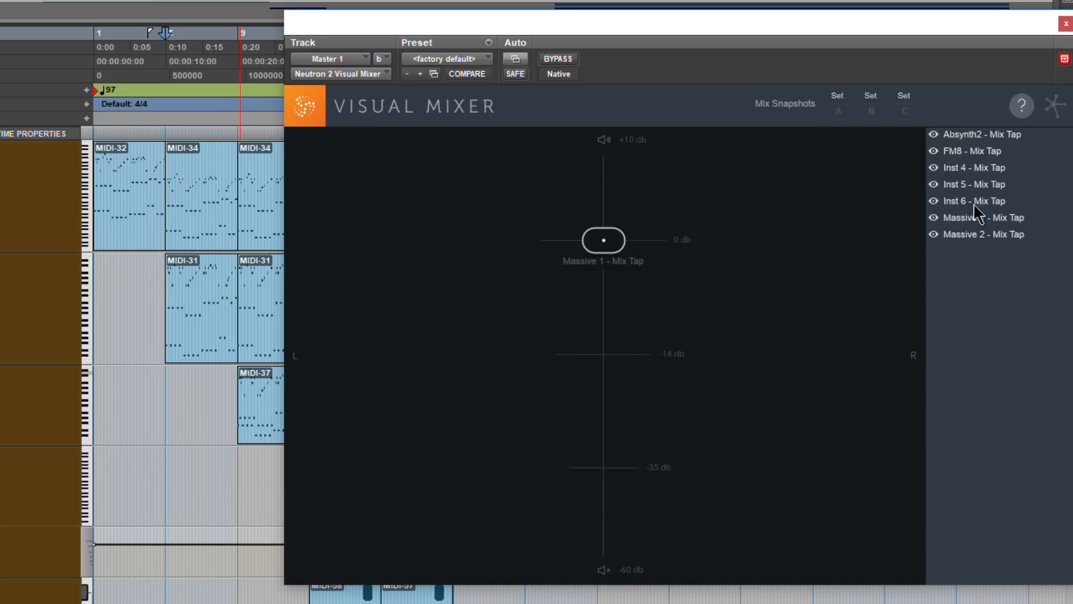
Edit the Massive 2 node's name in the Visual Mixer list, deleting its last word and retyping it as "Tap".
click(1007, 235)
click(1021, 235)
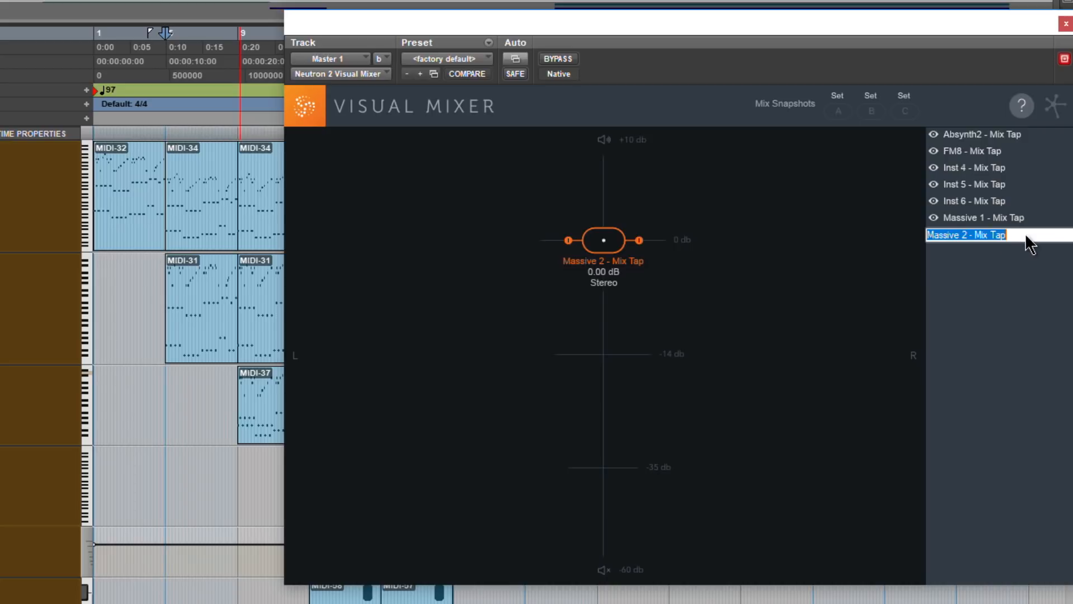
click(1002, 237)
key(BackSpace)
key(BackSpace)
key(BackSpace)
key(BackSpace)
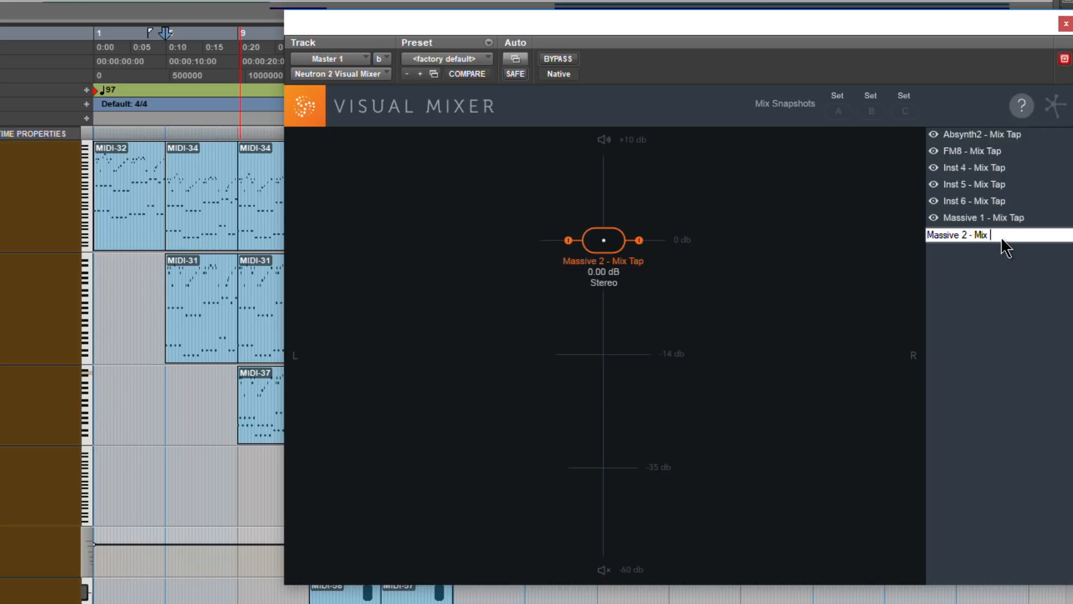
text(Tap)
click(972, 394)
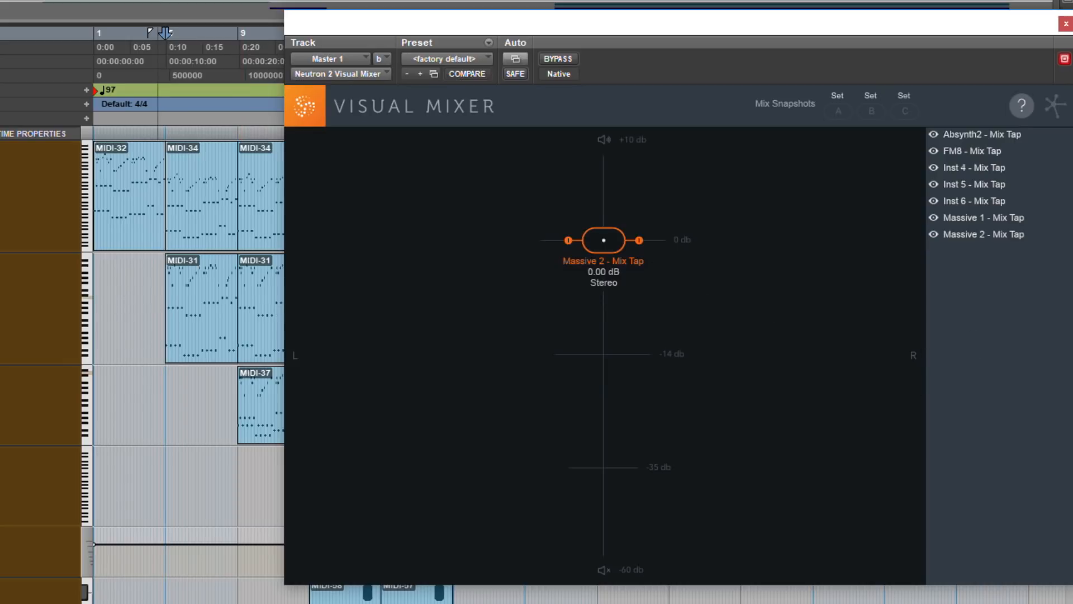
Rename the Inst 4 track as Massive 3 and the Inst 5 track as Absy.
text(M)
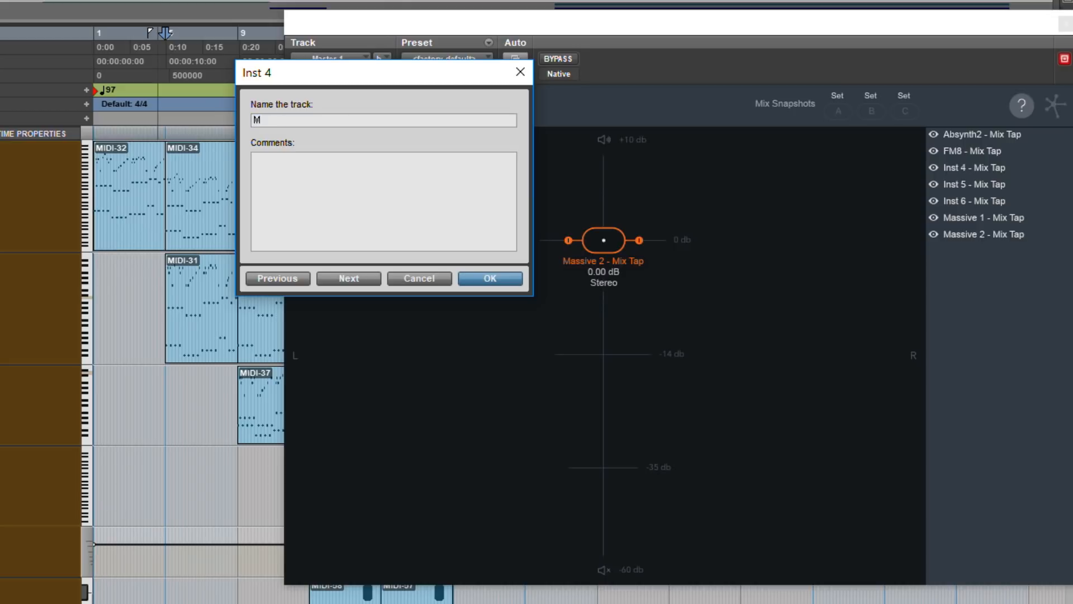
text(assive 3)
key(Return)
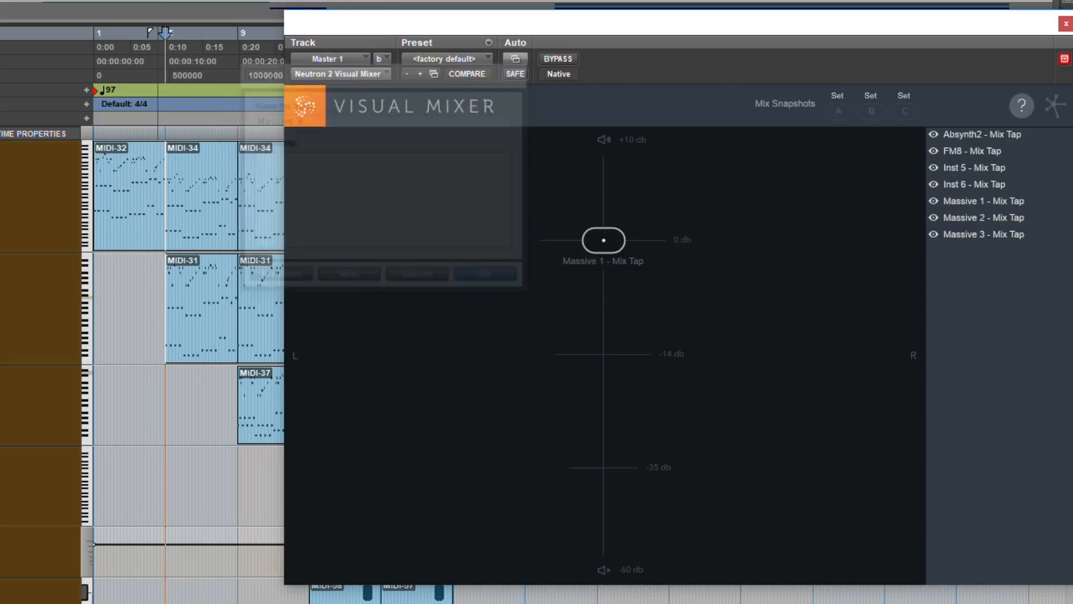
double_click(122, 506)
text(A)
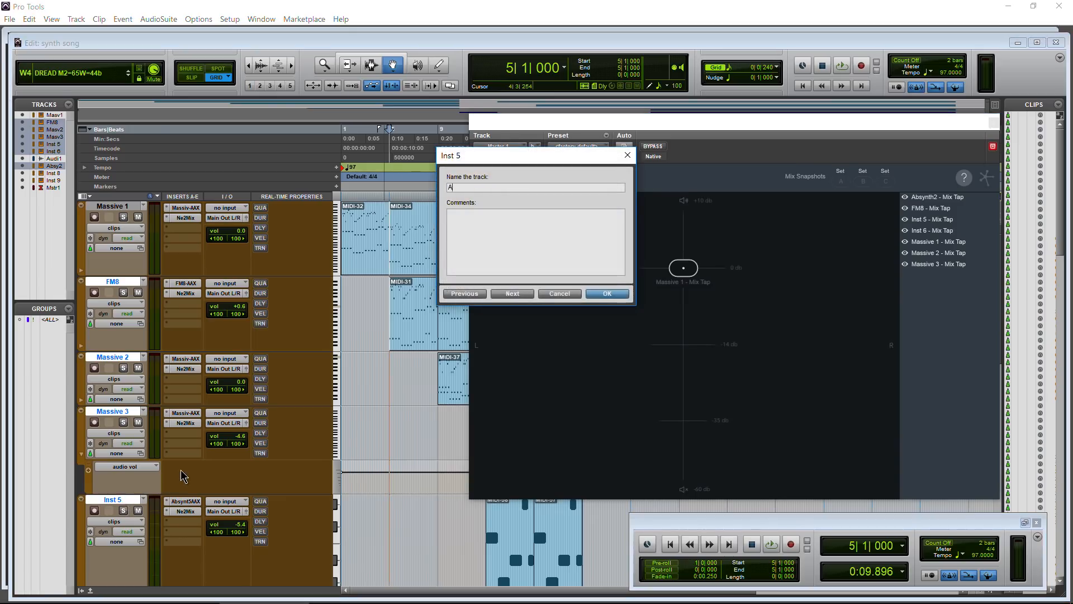
text(bsy)
click(607, 293)
Rename the Inst 6 track as Reaktor and reposition the Visual Mixer window over the arrangement.
scroll(197, 364, down, 5)
scroll(204, 391, down, 1)
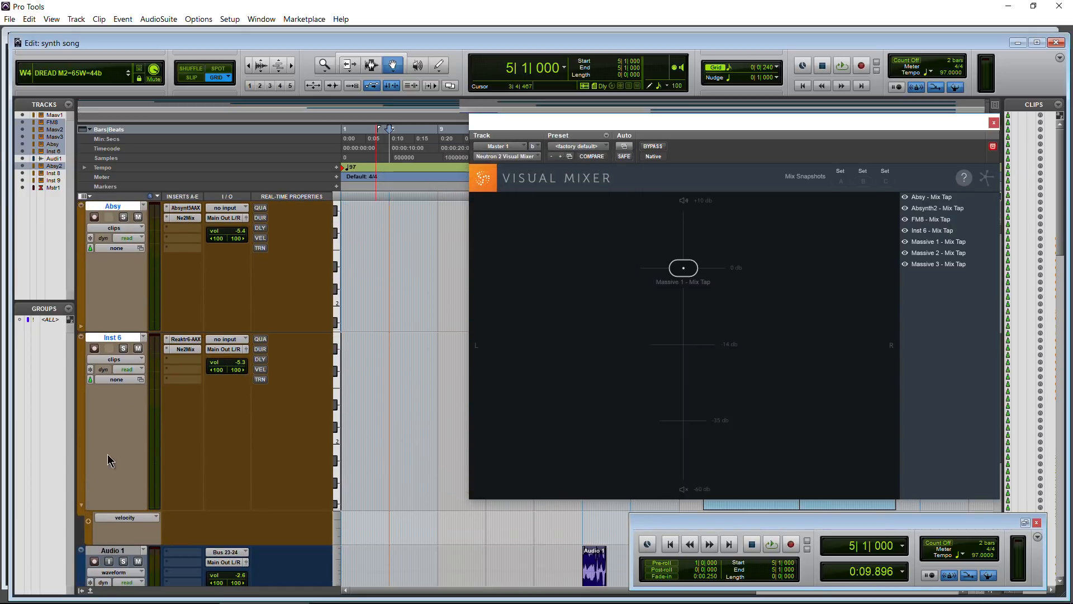
double_click(114, 340)
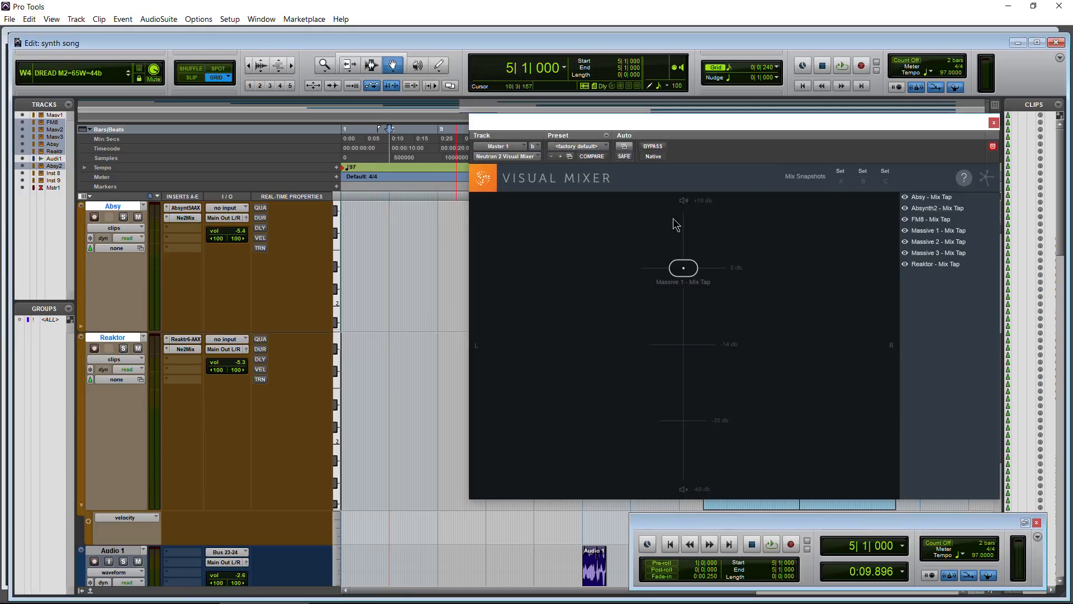
drag(766, 132, 673, 186)
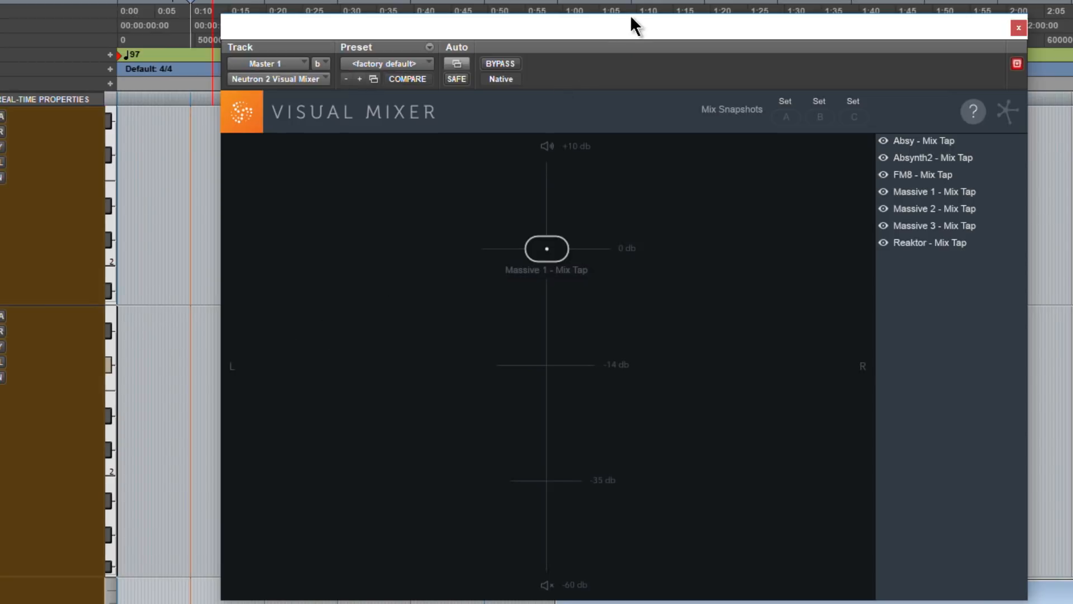
drag(629, 15, 598, 8)
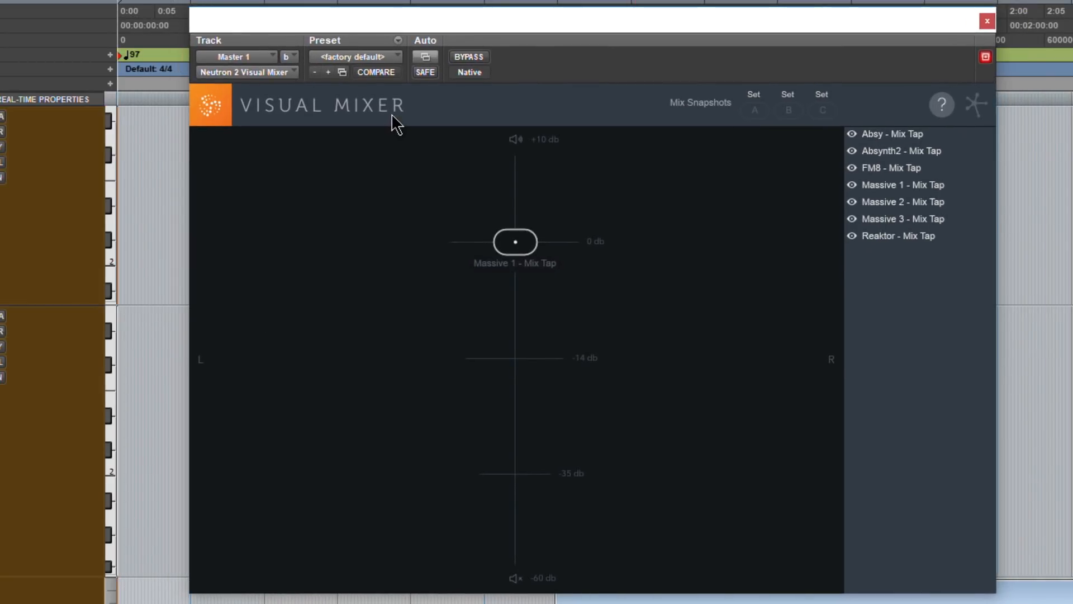
Spread the stacked nodes across the Visual Mixer, with Reaktor left of centre, Absy right, and Absynth2 right at about -20.5 dB.
drag(514, 242, 575, 215)
drag(505, 246, 462, 210)
drag(576, 216, 627, 337)
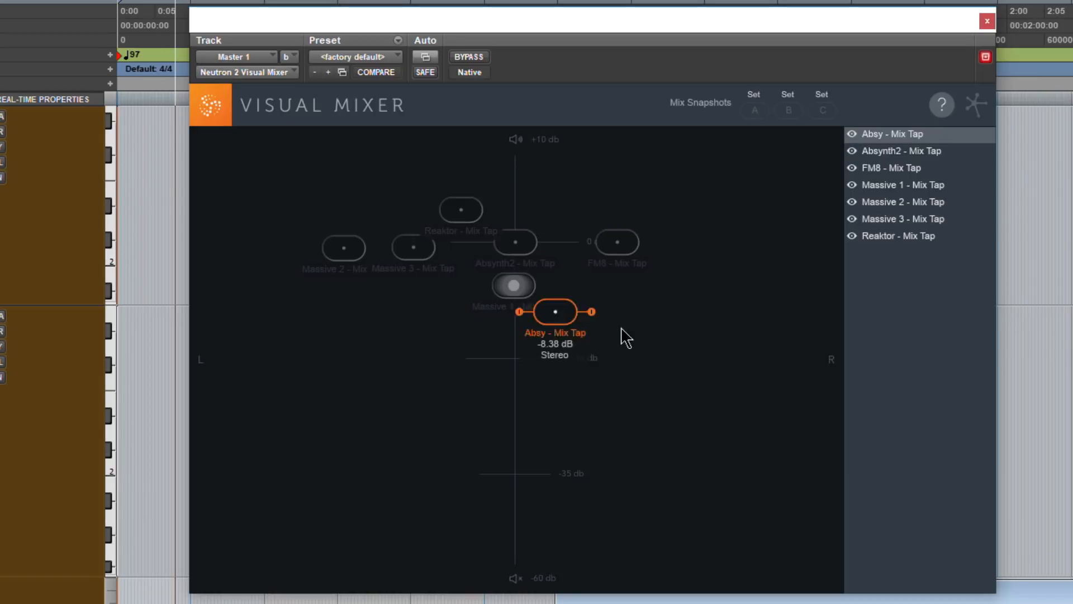
drag(470, 218, 404, 308)
drag(515, 242, 594, 455)
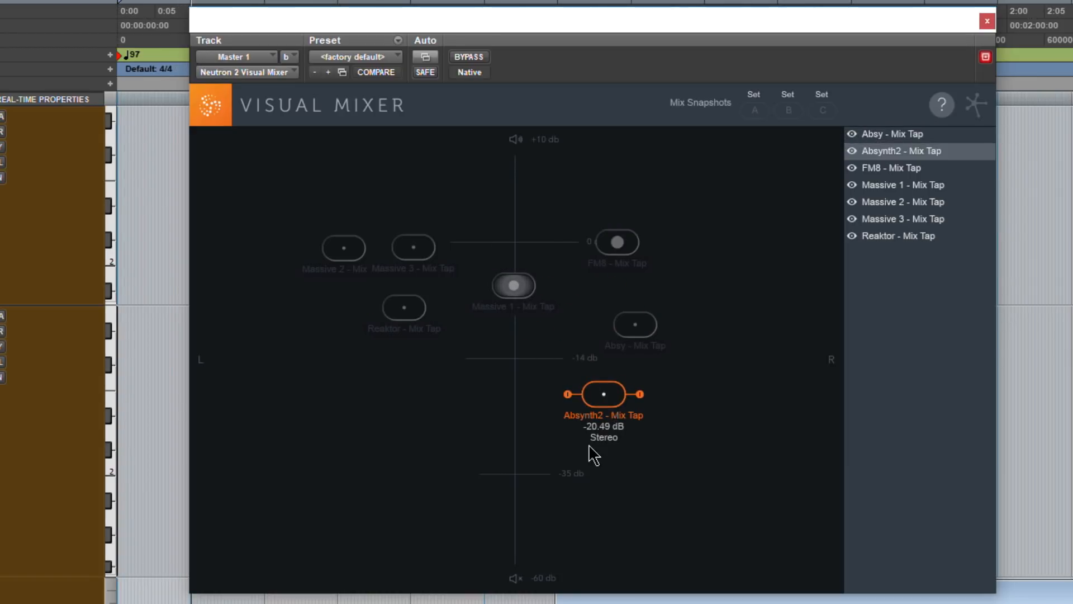
Pan the FM8 node far left and the Massive 1 node far right at about -2.35 dB.
drag(632, 241, 698, 239)
drag(499, 286, 518, 252)
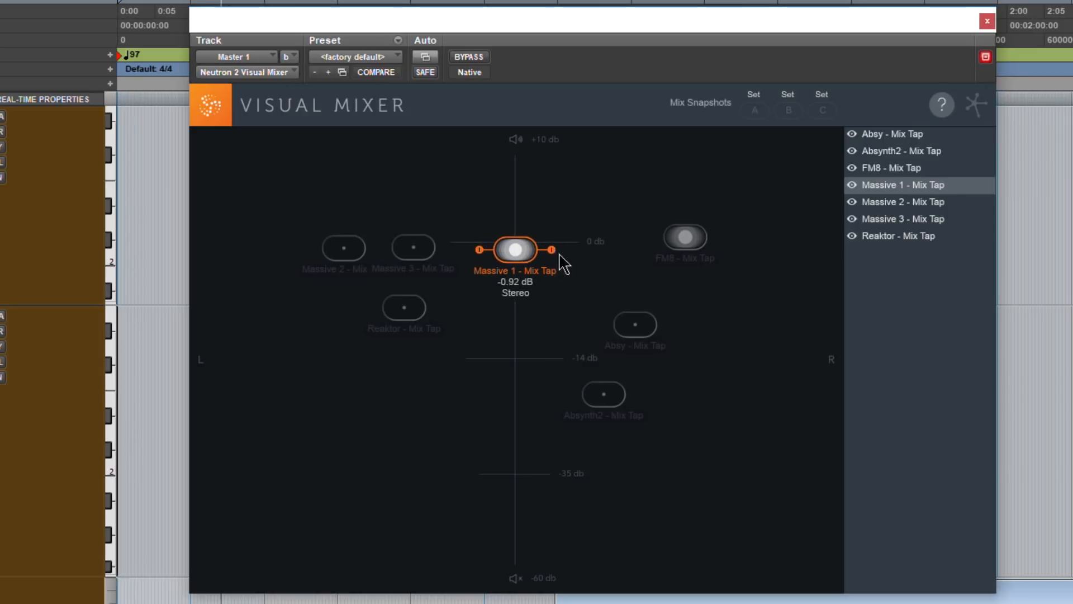
drag(686, 237, 258, 252)
drag(532, 249, 779, 271)
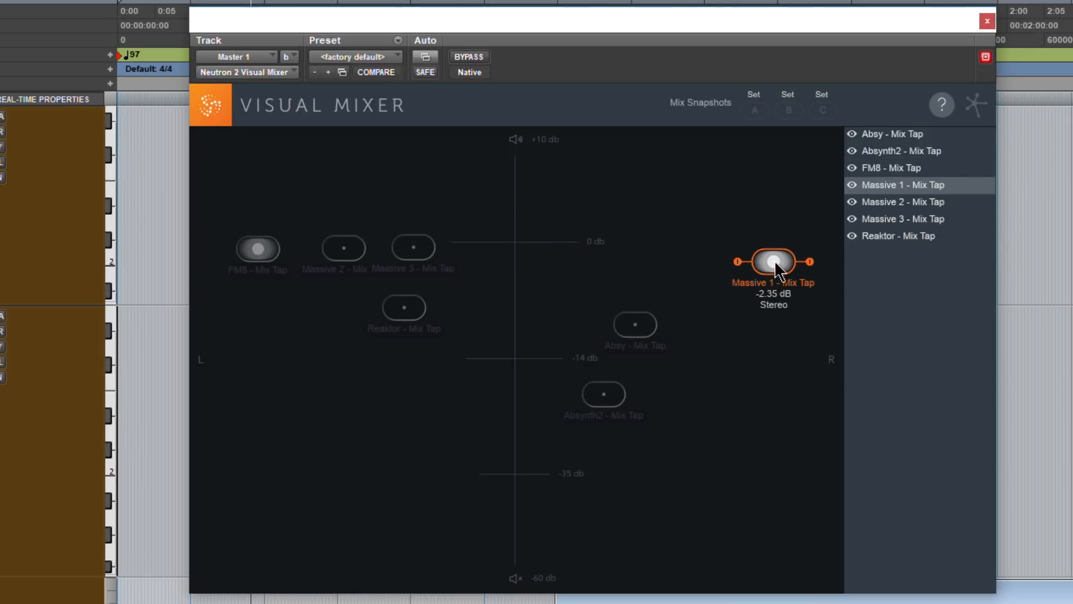
drag(269, 260, 251, 295)
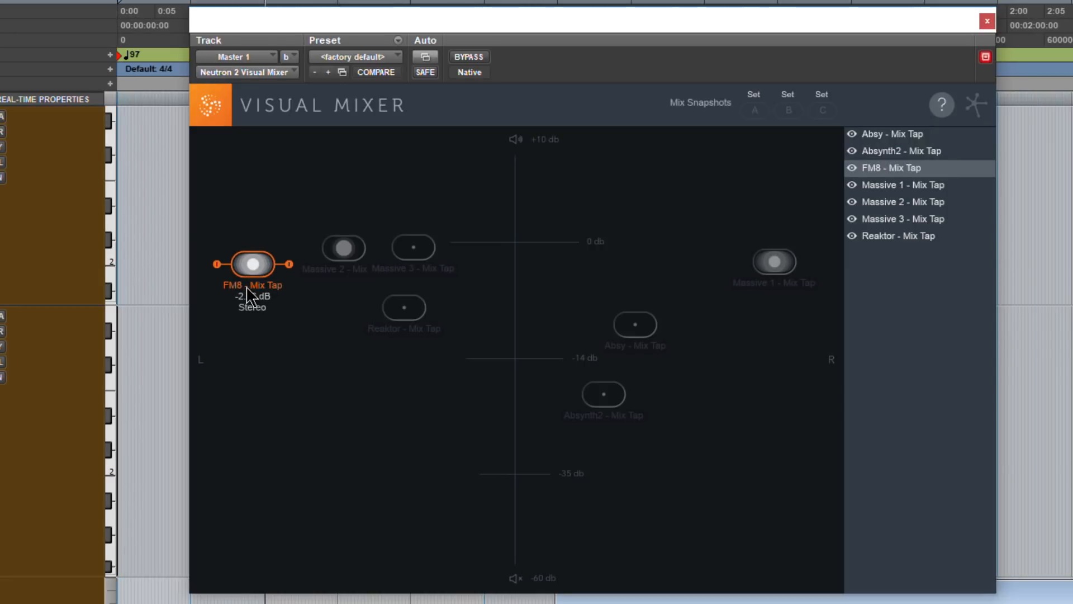
Centre the Massive 2 node at about -8.8 dB and Absy at about -0.7 dB, and place Massive 3 right of centre at about -3.6 dB.
drag(342, 255, 562, 327)
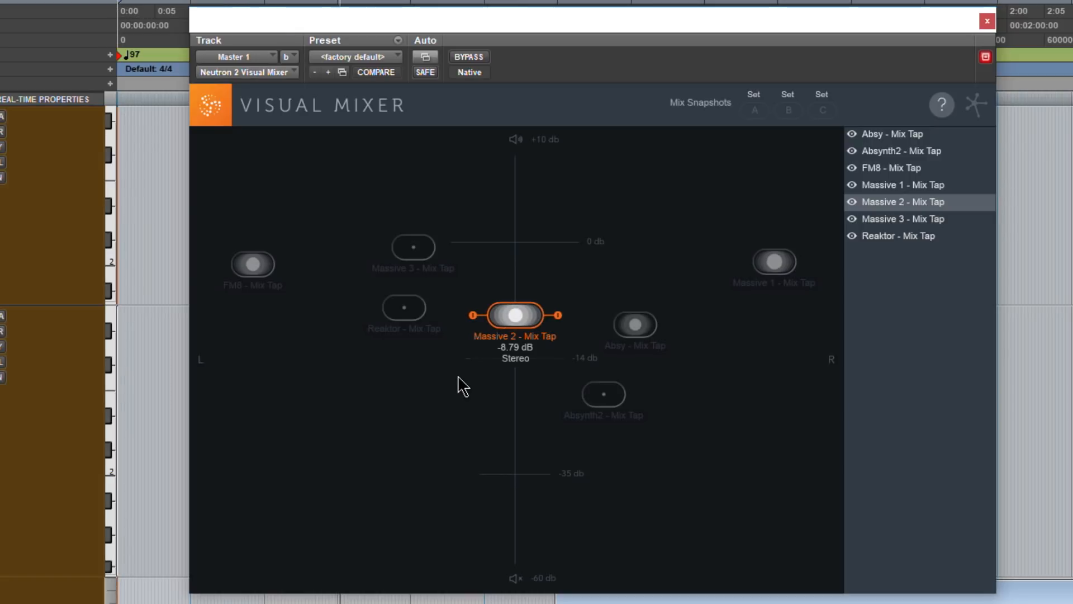
drag(635, 324, 550, 256)
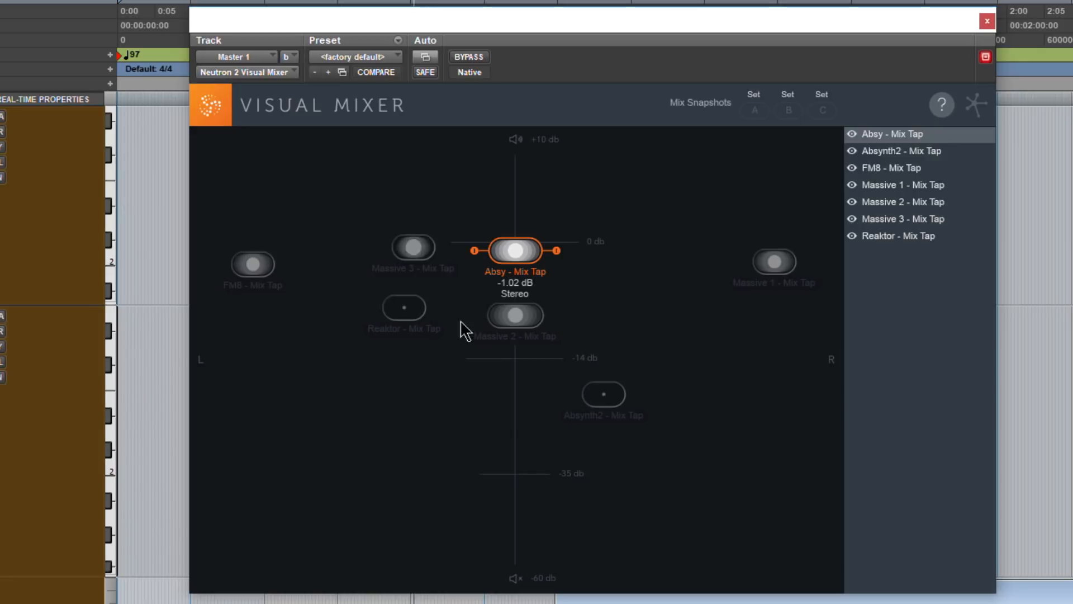
drag(414, 248, 706, 208)
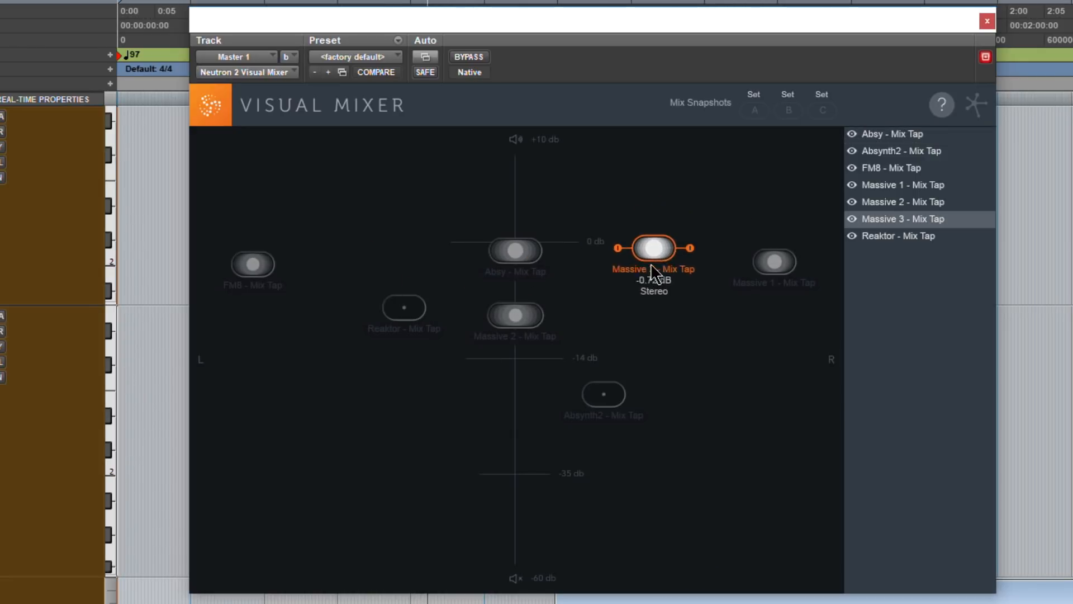
drag(650, 263, 657, 316)
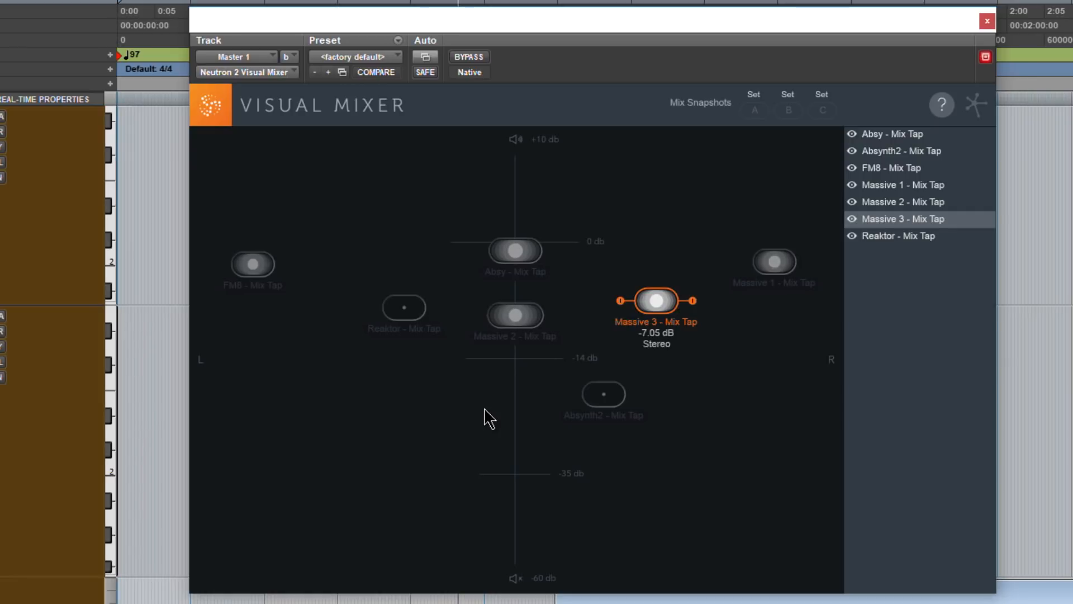
drag(638, 317, 632, 290)
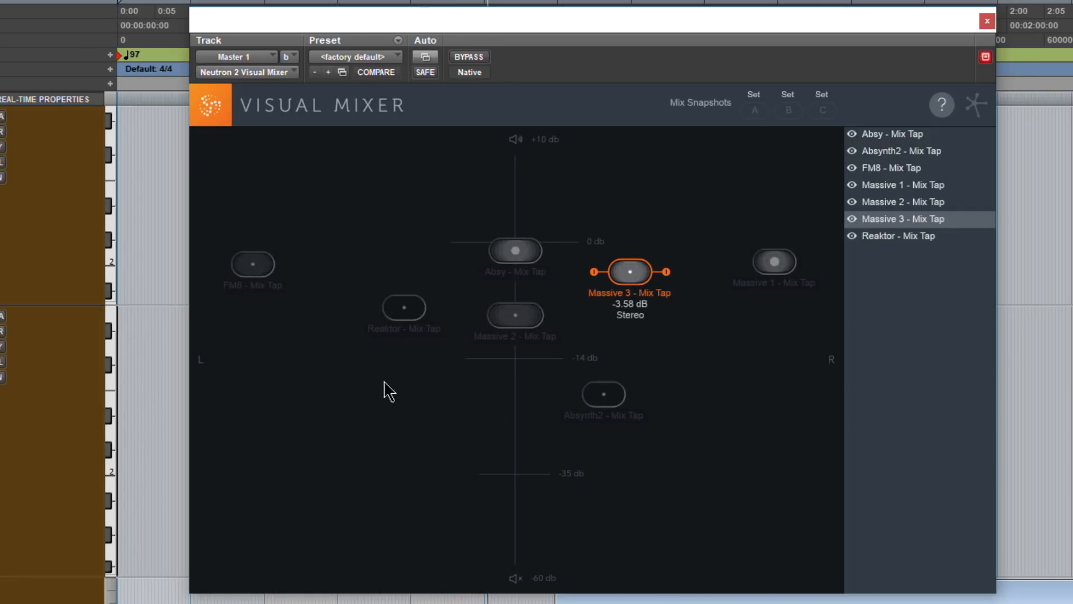
click(524, 255)
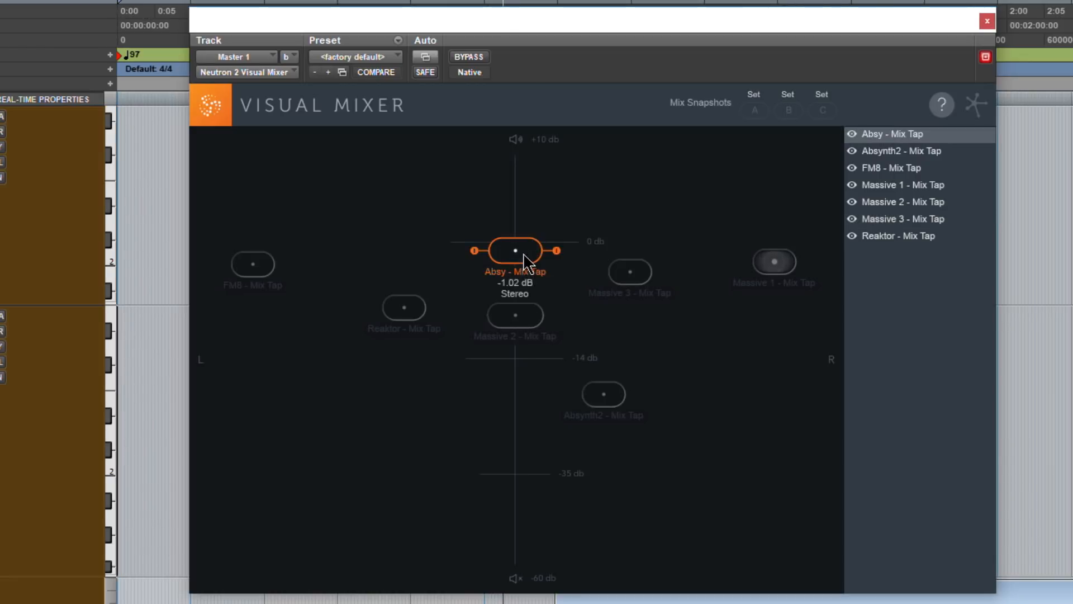
drag(525, 259, 523, 254)
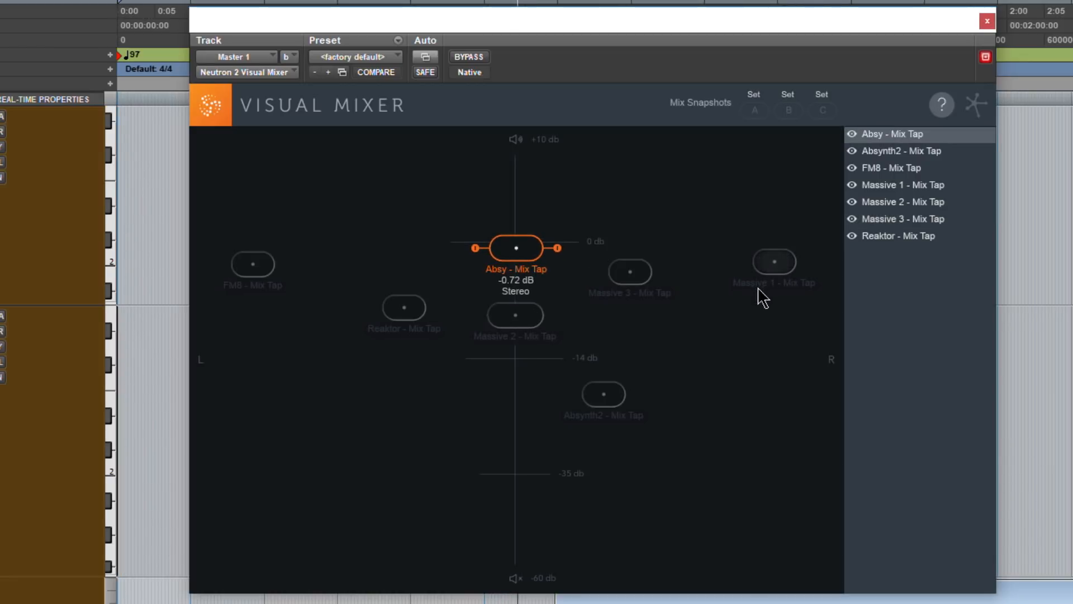
Raise and lower FM8's level, and bring FM8 to the centre at about -4.3 dB together with Massive 3 at 0 dB.
drag(261, 260, 262, 189)
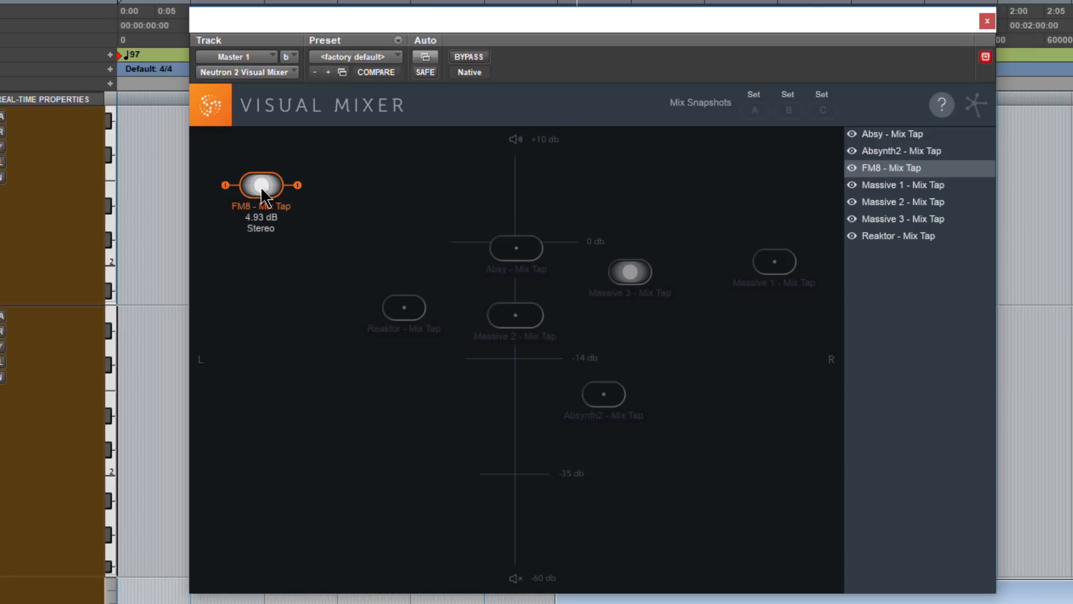
drag(261, 188, 265, 246)
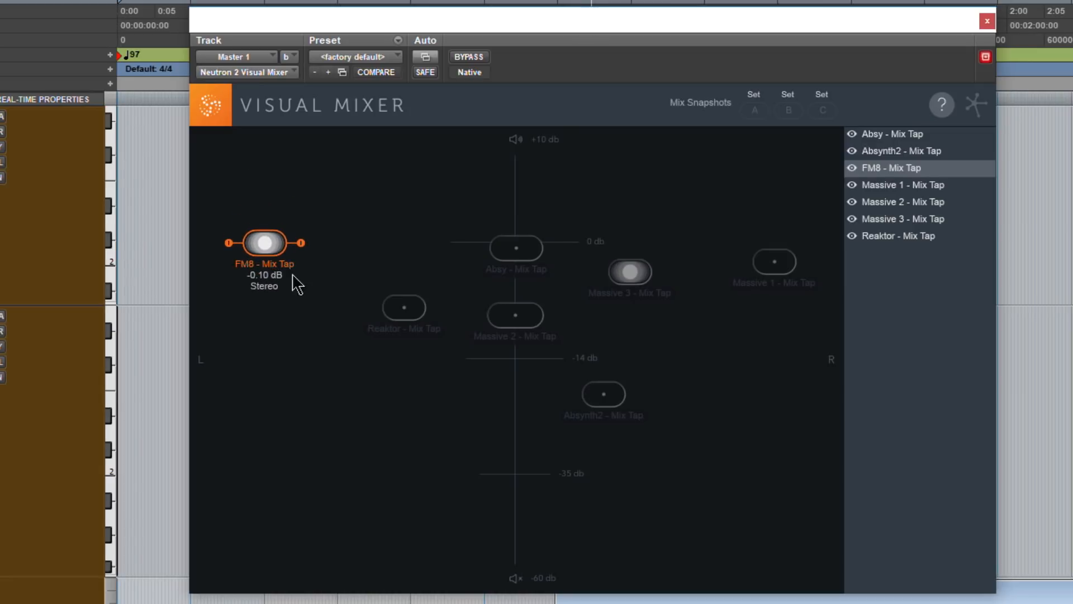
drag(631, 273, 510, 262)
drag(265, 245, 517, 263)
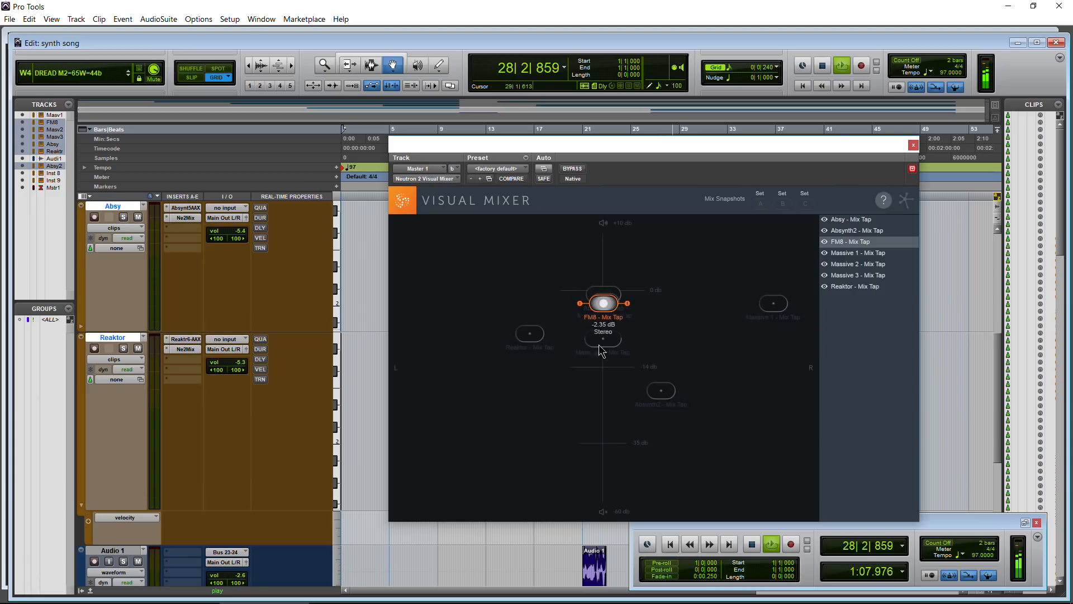
drag(605, 304, 607, 314)
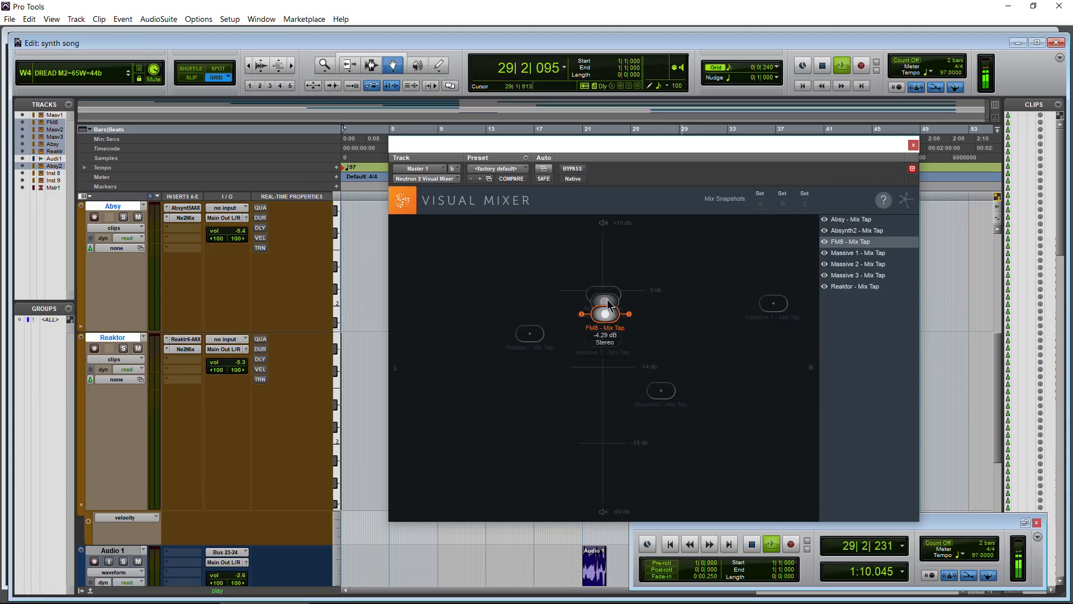
click(608, 300)
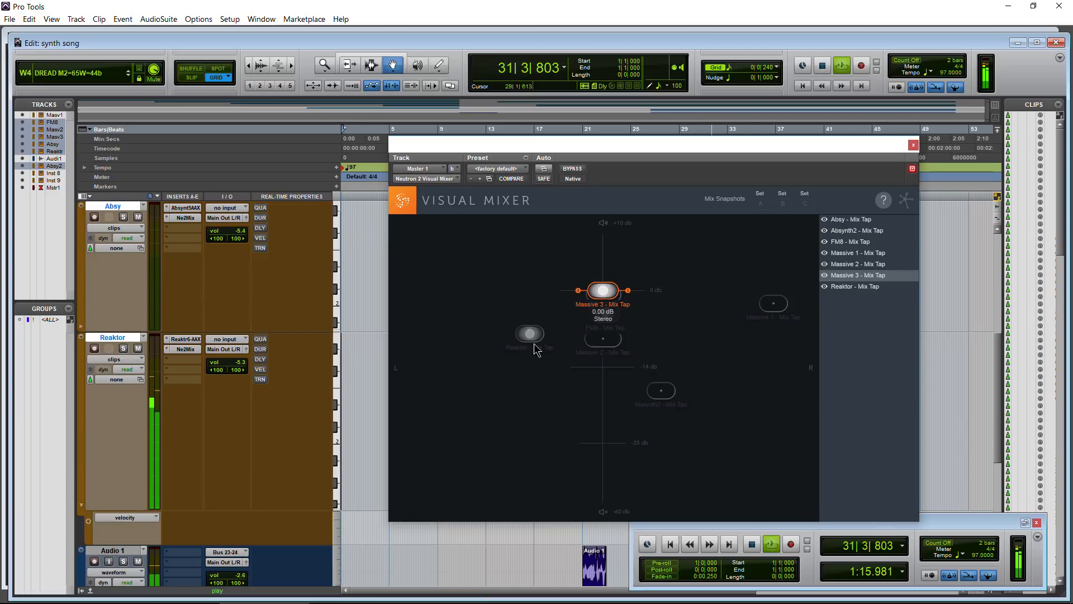
Place Reaktor left of centre, Massive 2 right at about -11.1 dB and Massive 3 further right at about -2 dB, and stop playback.
drag(536, 350, 574, 313)
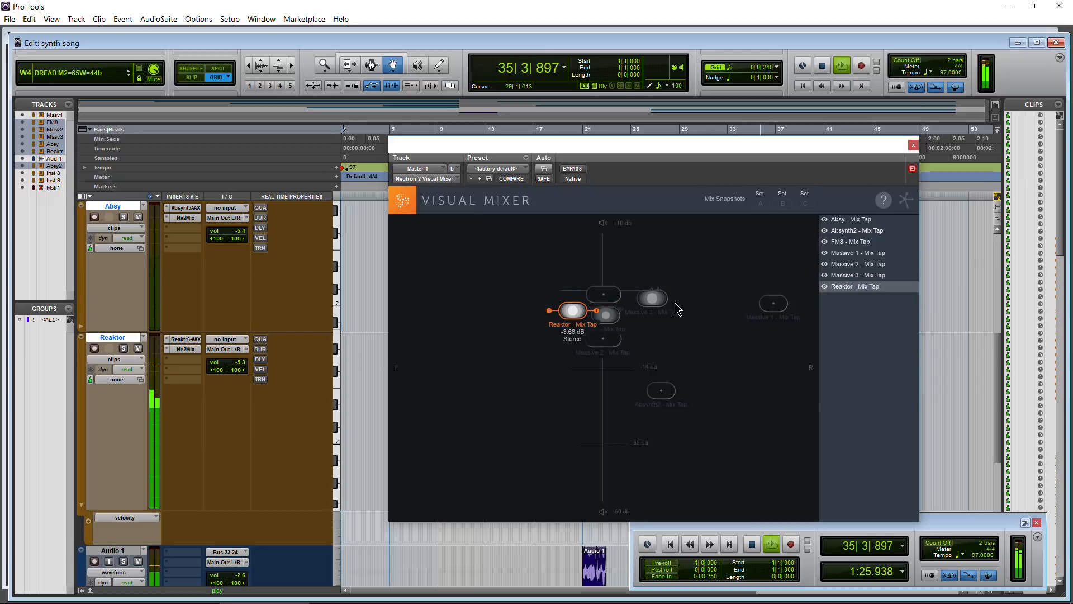
drag(652, 299, 607, 292)
drag(604, 338, 637, 351)
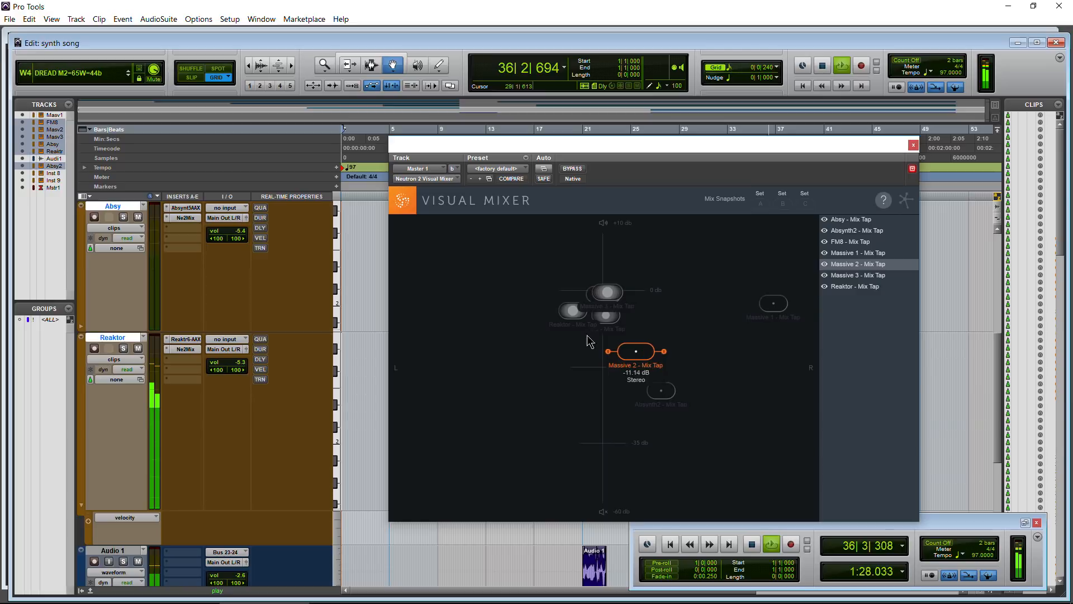
drag(572, 311, 541, 334)
drag(607, 292, 671, 302)
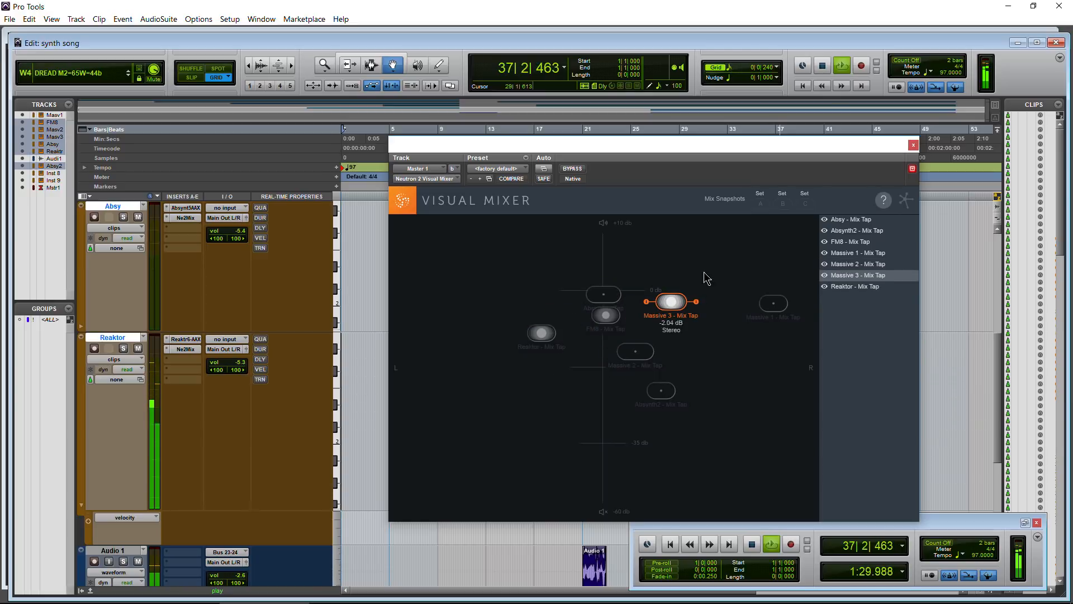
key(space)
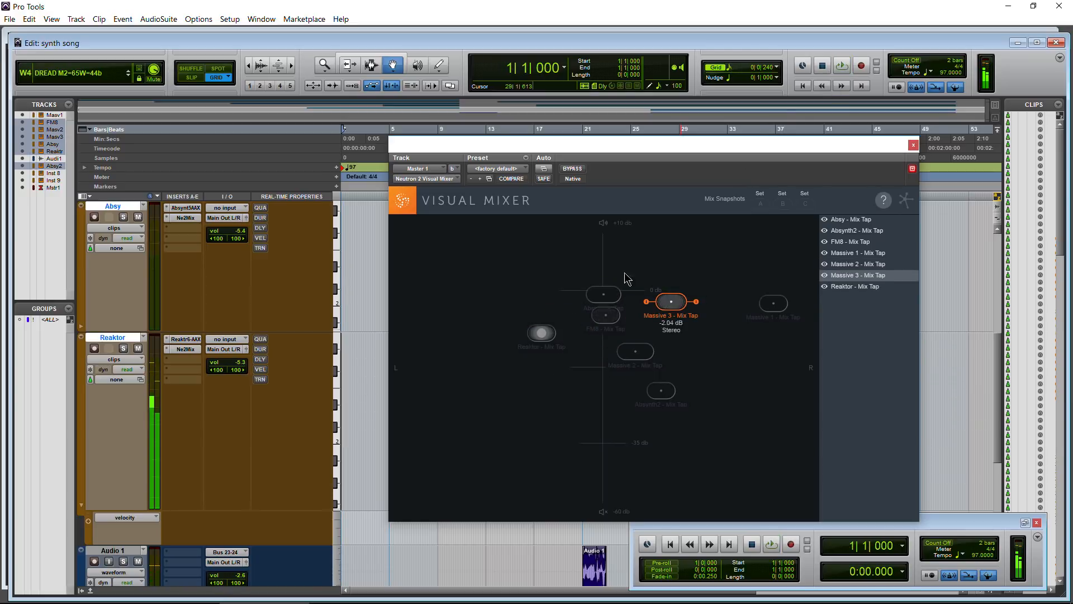
Move the Reaktor and Absy nodes further left and place FM8 right of centre at about 0.2 dB.
drag(535, 334, 509, 320)
drag(604, 294, 559, 290)
drag(606, 316, 676, 311)
click(633, 359)
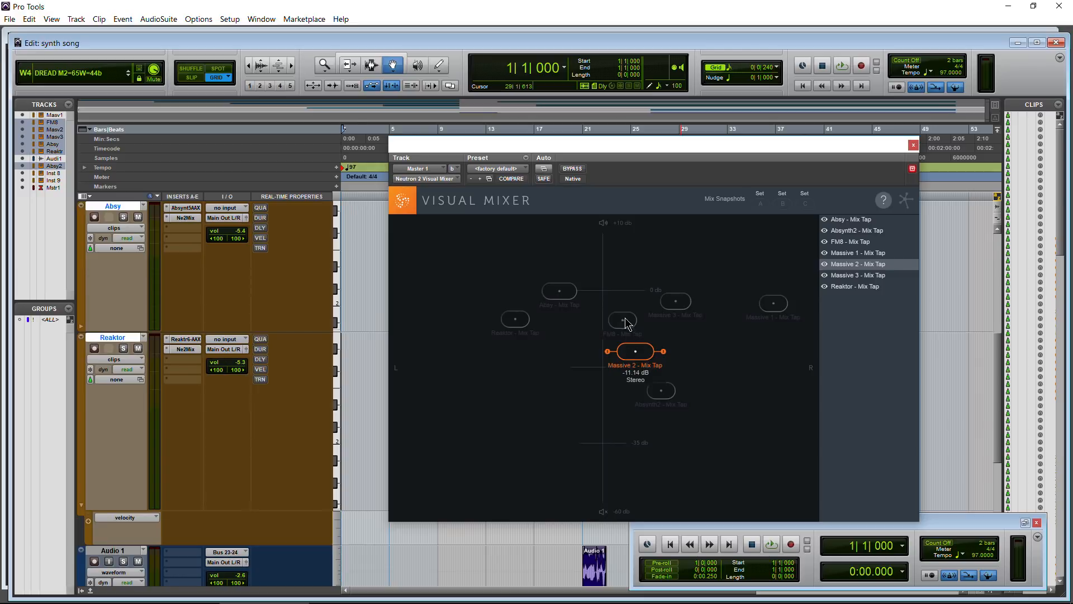
drag(626, 324, 623, 238)
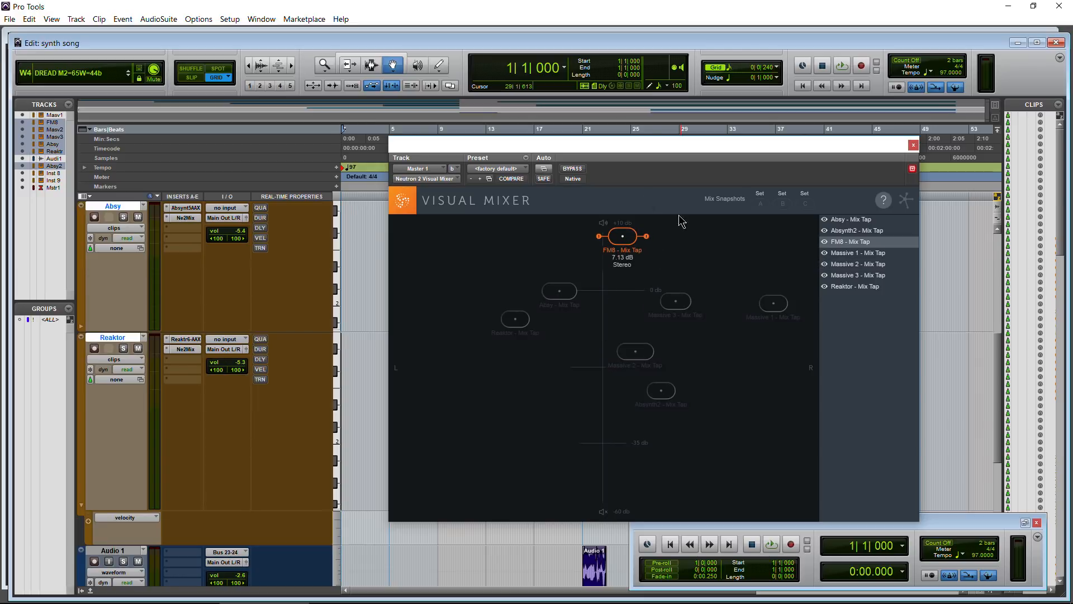
drag(626, 242, 682, 289)
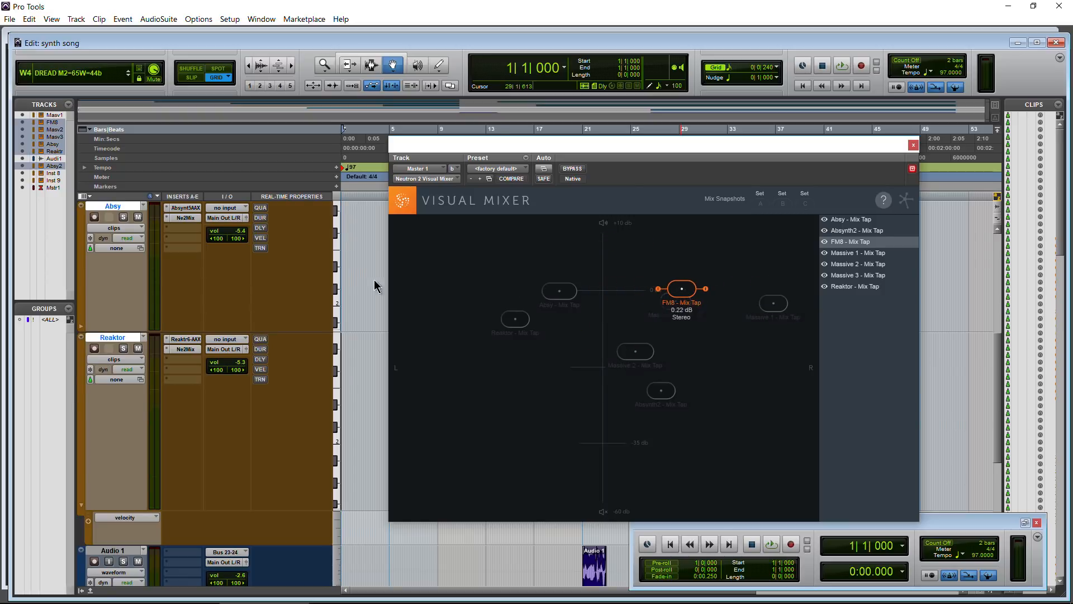
Move the FM8 node to just right of centre at about 3.3 dB in the Visual Mixer.
scroll(170, 354, up, 5)
click(236, 239)
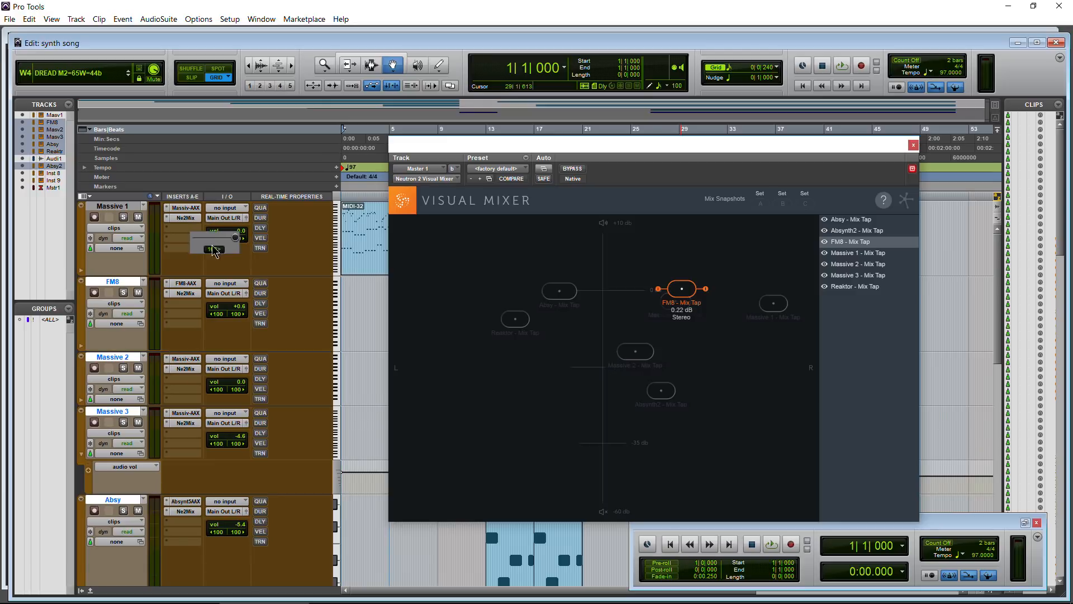
drag(688, 295, 578, 323)
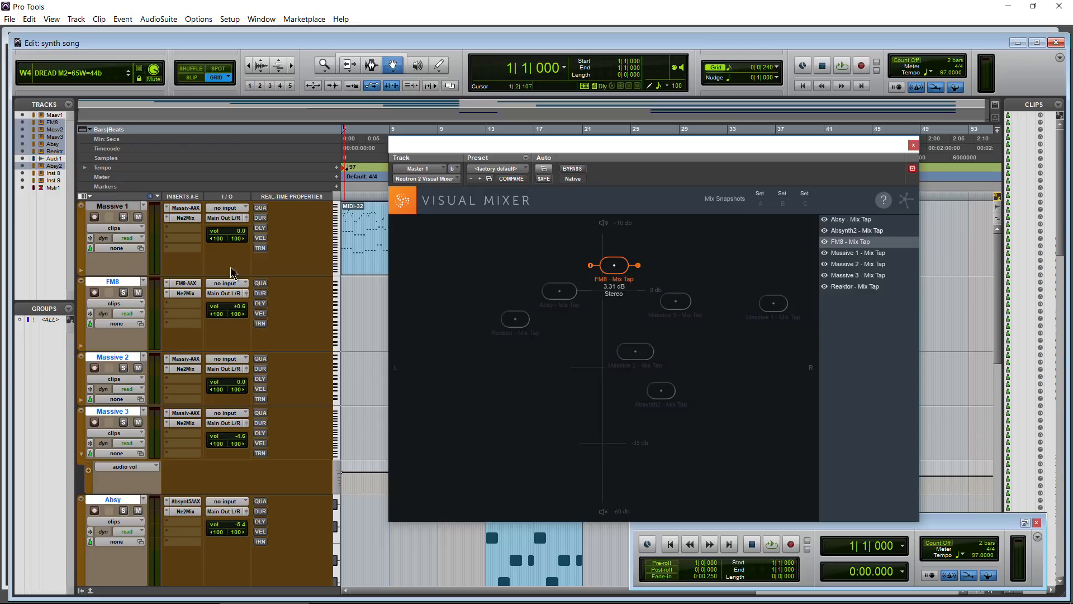
scroll(218, 414, down, 2)
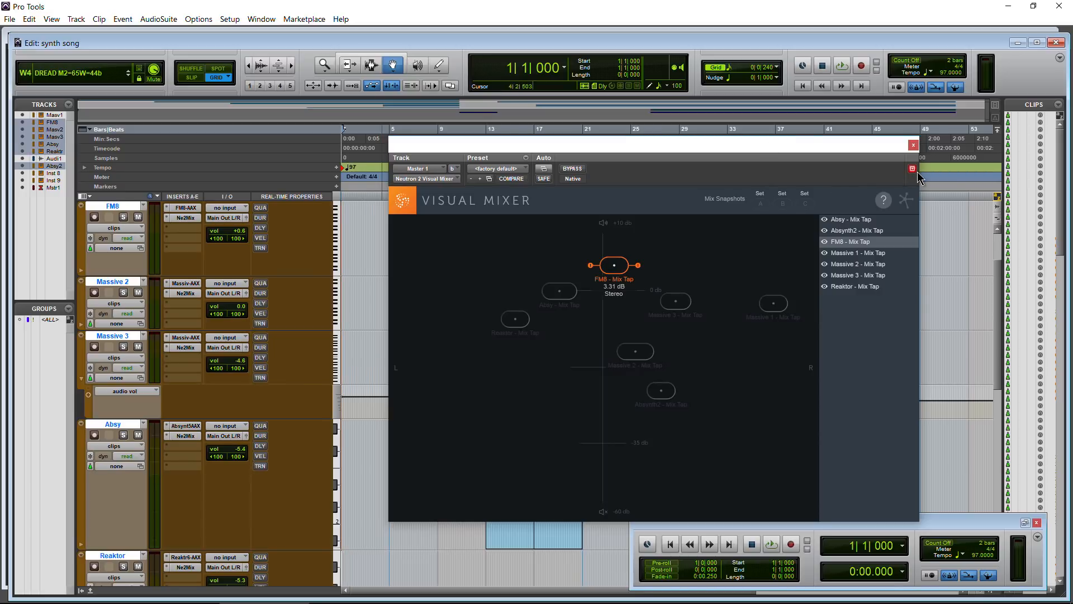
Open Massive 3's Mix Tap beside the Visual Mixer and centre the FM8 node at about 1.9 dB.
drag(735, 145, 903, 79)
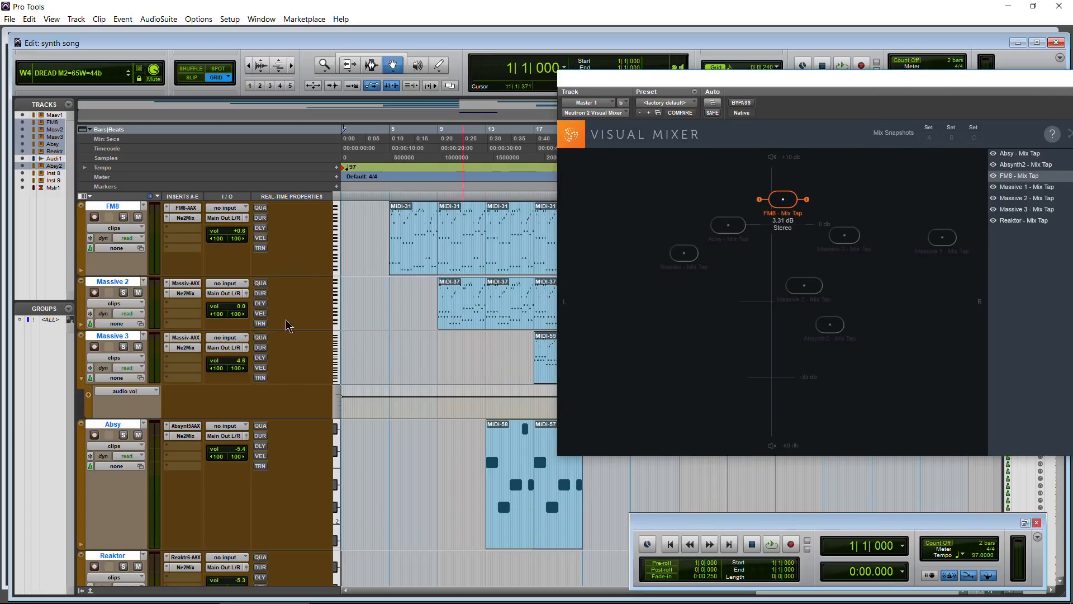
click(184, 348)
drag(540, 157, 416, 137)
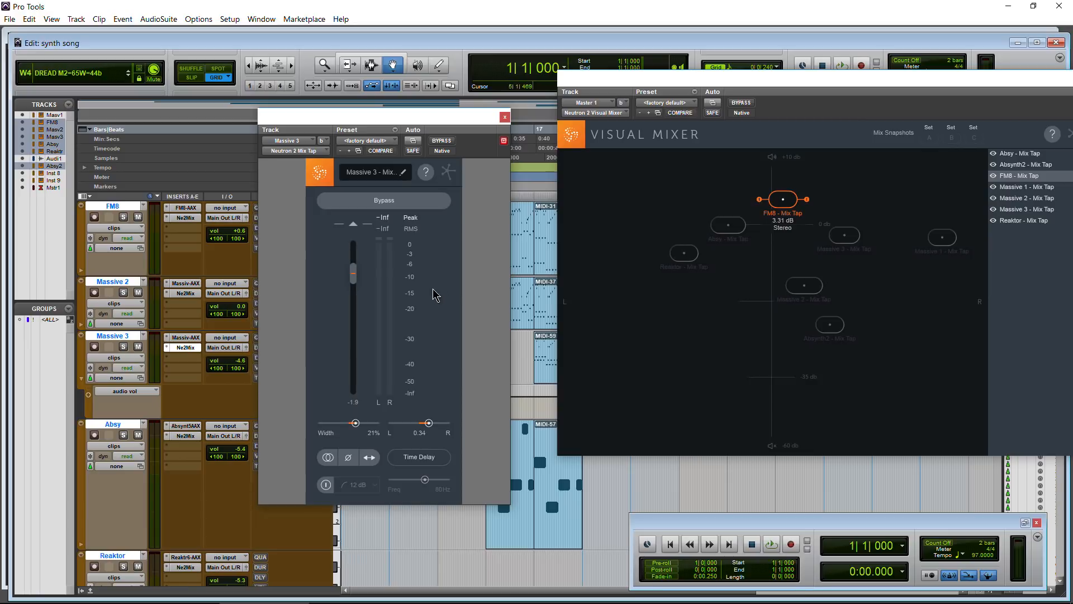
mouse_move(782, 201)
mouse_down()
mouse_move(727, 335)
mouse_move(772, 208)
mouse_up()
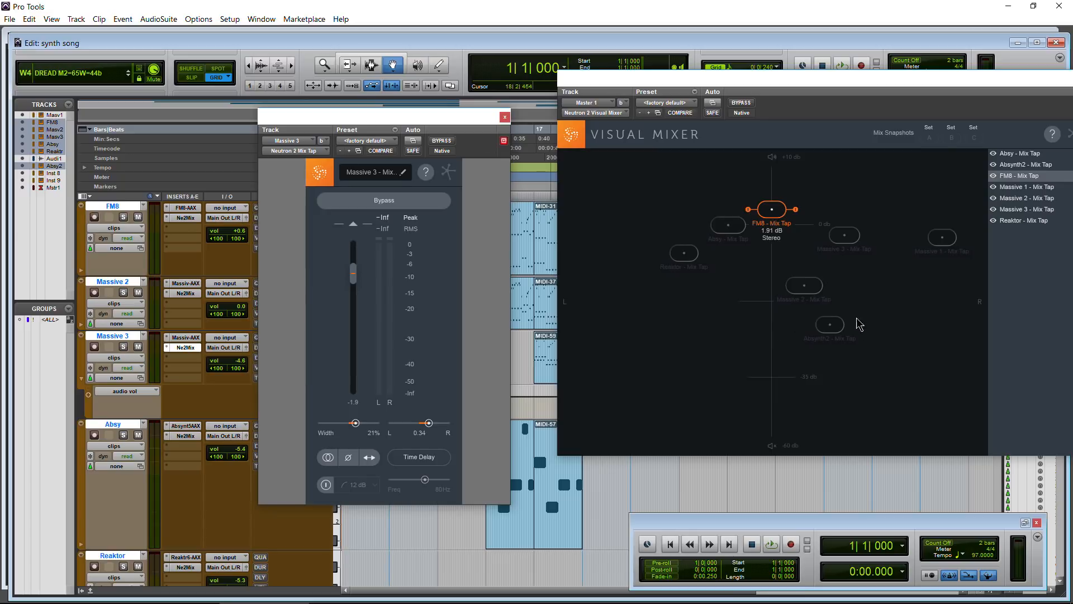
Set Massive 3 to about -5.1 dB with pan 0.40, and close its Mix Tap and the Visual Mixer.
drag(353, 284, 368, 308)
drag(845, 305, 859, 252)
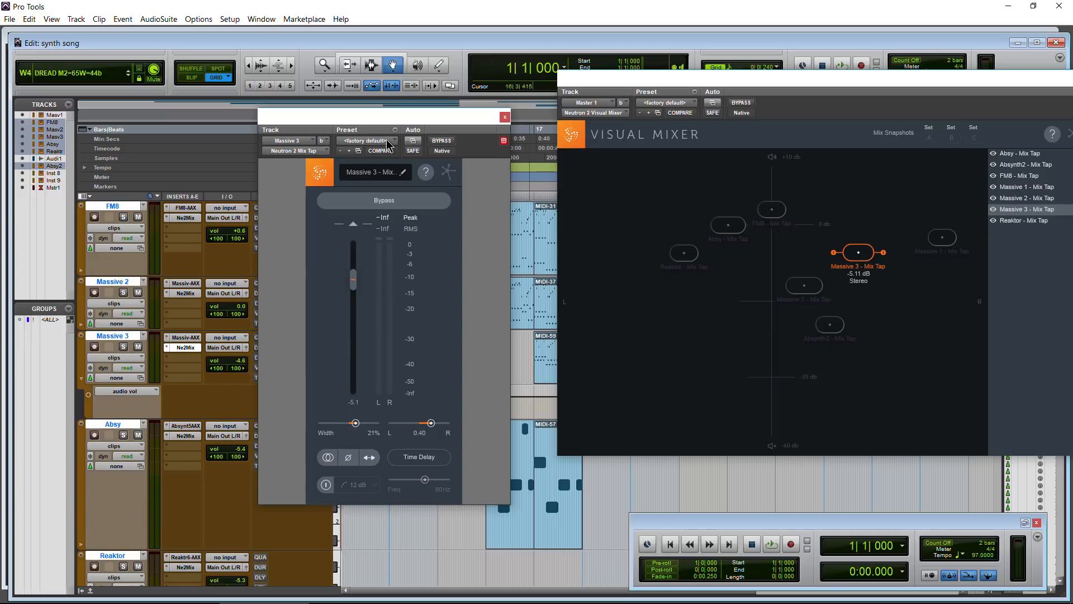
click(506, 117)
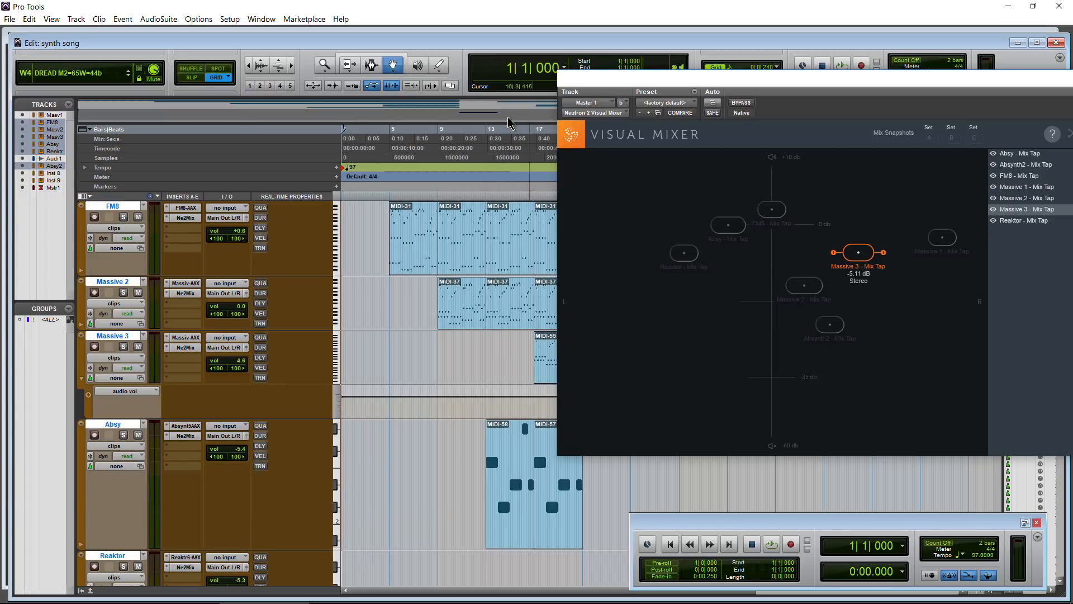
drag(791, 81, 632, 82)
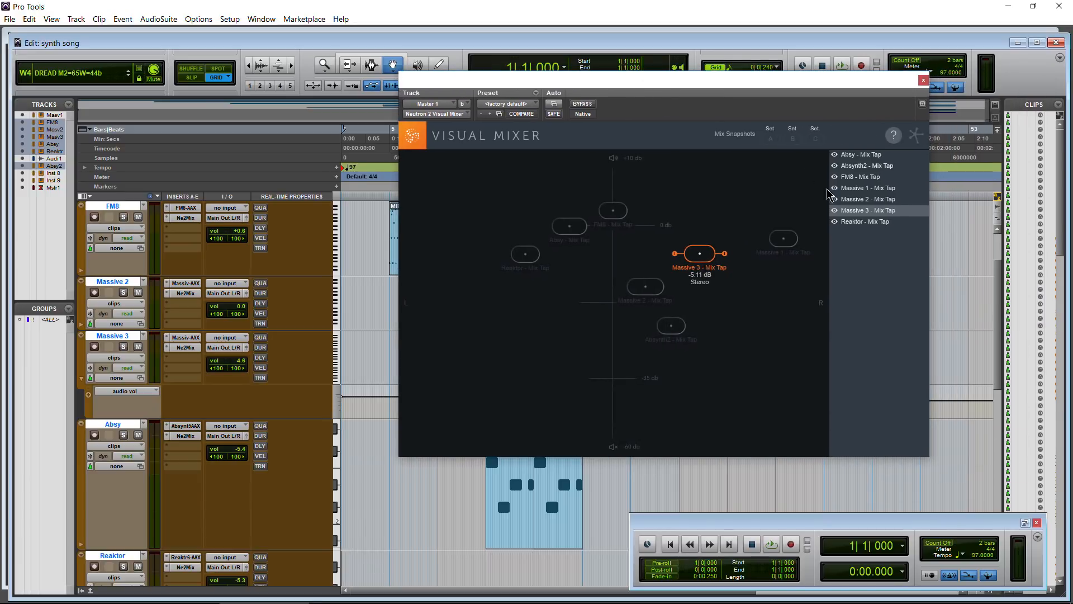
click(923, 82)
Create one mono audio track and one stereo aux input below the Absynth2 track.
scroll(302, 361, down, 10)
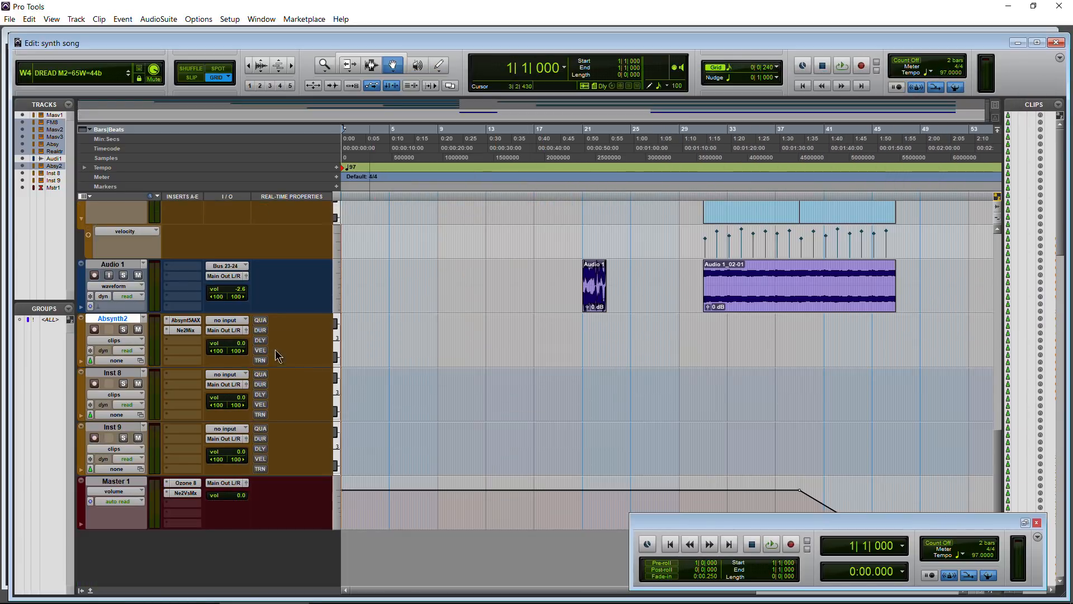
scroll(157, 365, up, 10)
scroll(179, 377, down, 10)
scroll(1001, 499, up, 5)
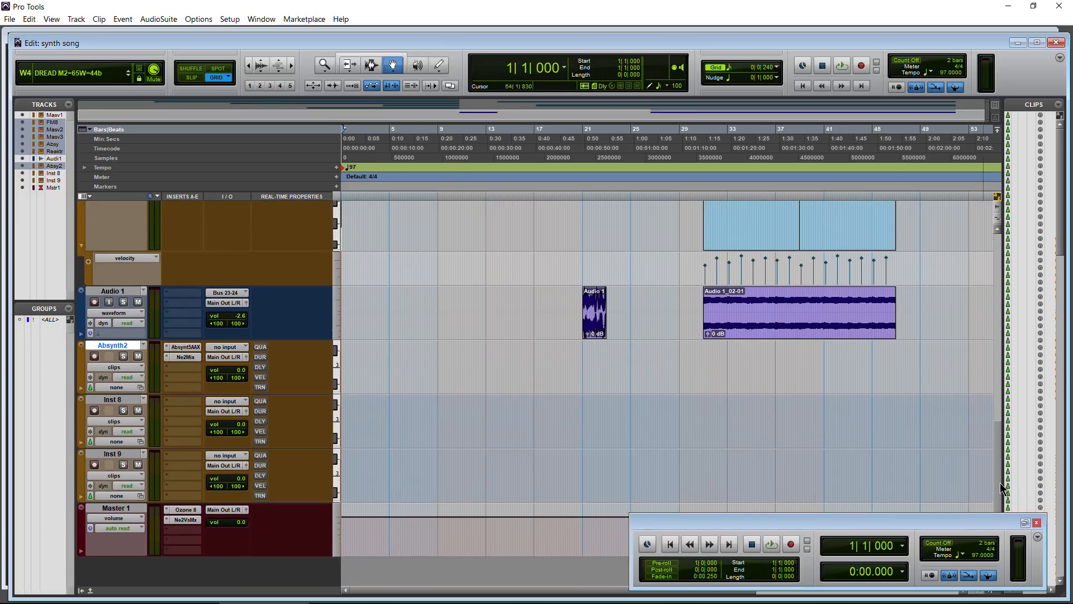
scroll(504, 450, down, 5)
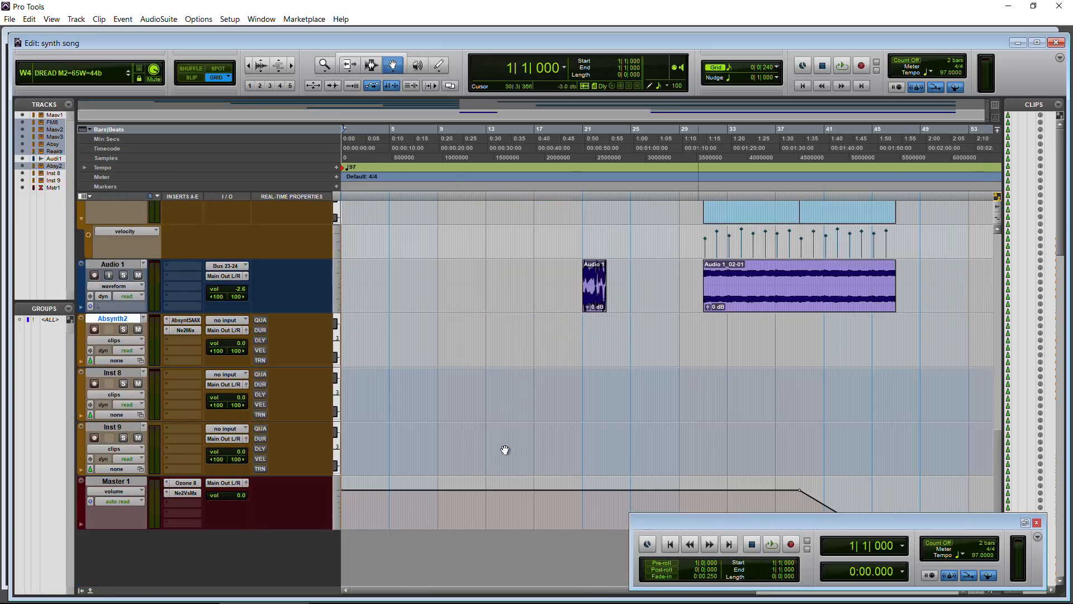
key(ctrl+shift+n)
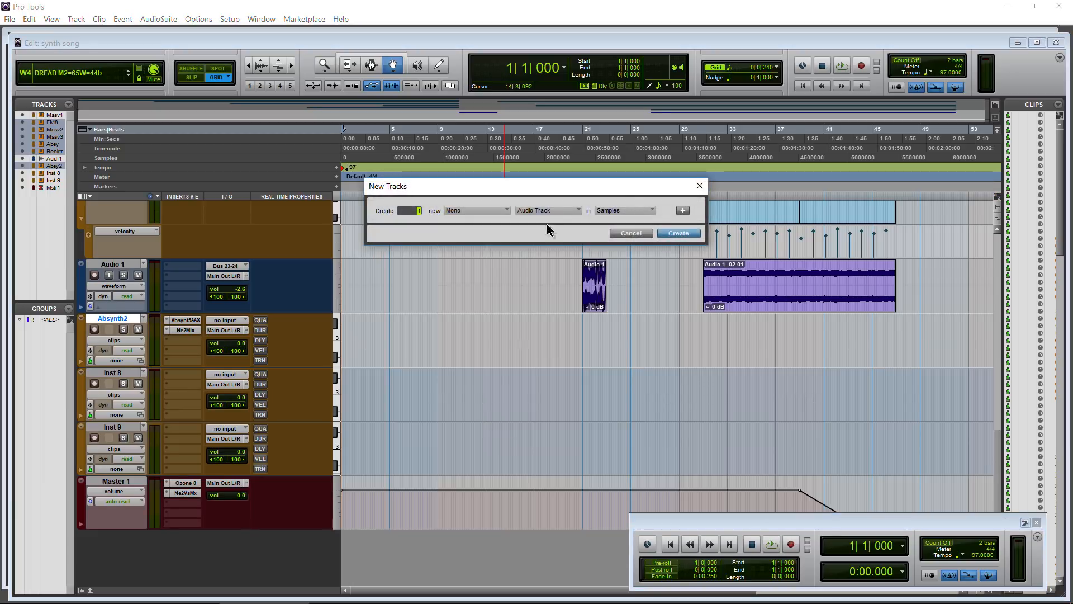
click(683, 211)
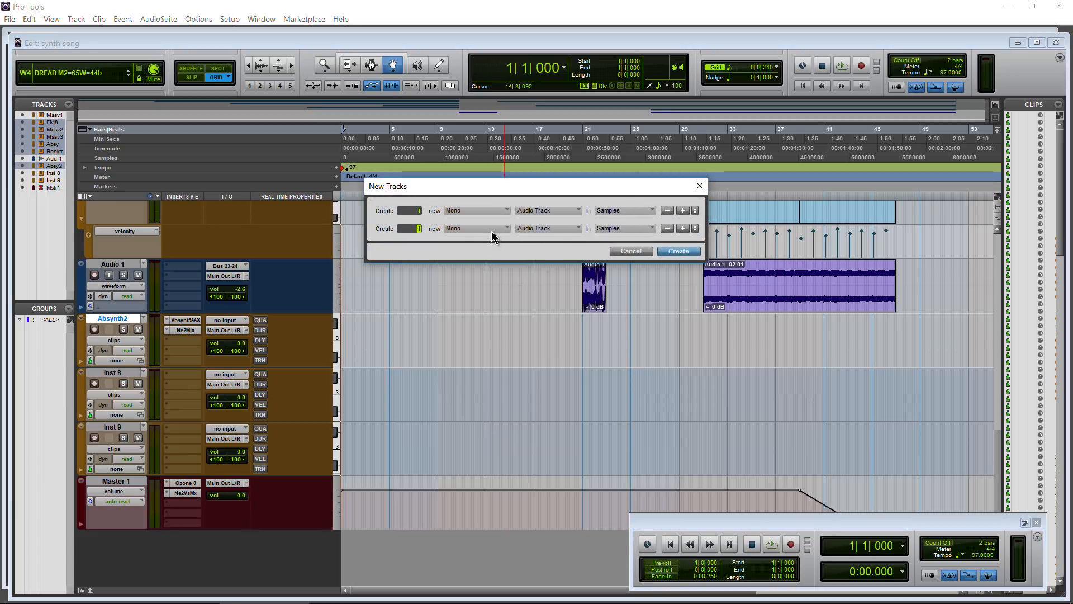
click(492, 229)
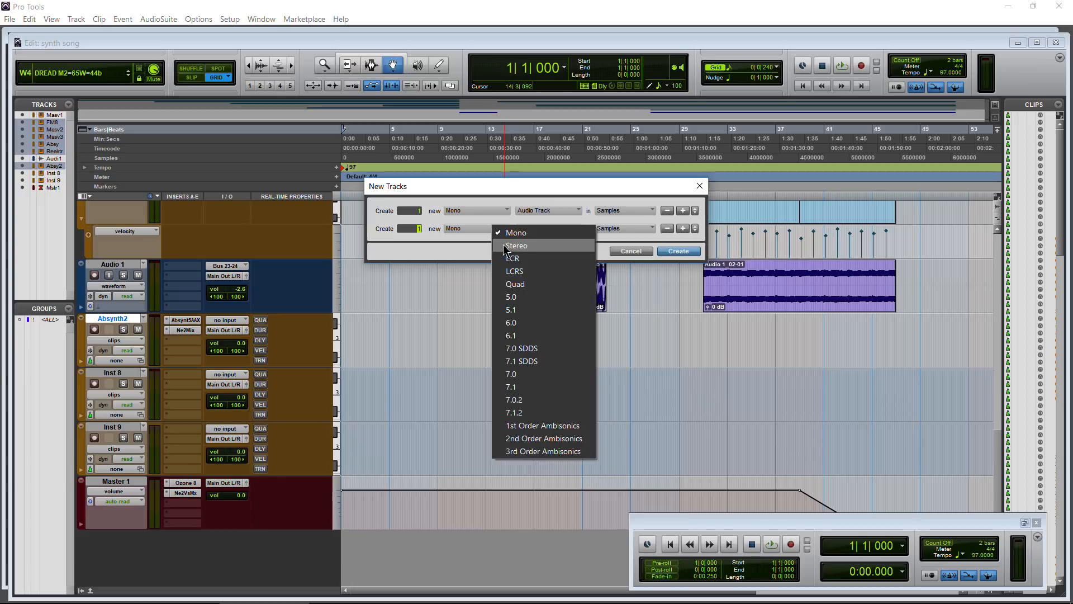
click(506, 246)
click(534, 229)
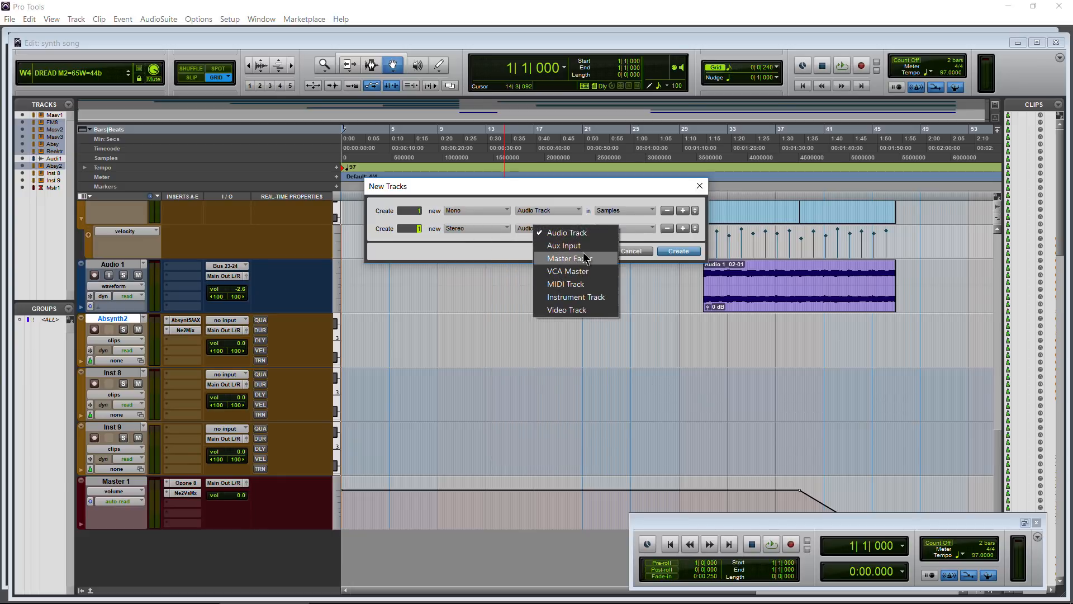
click(563, 246)
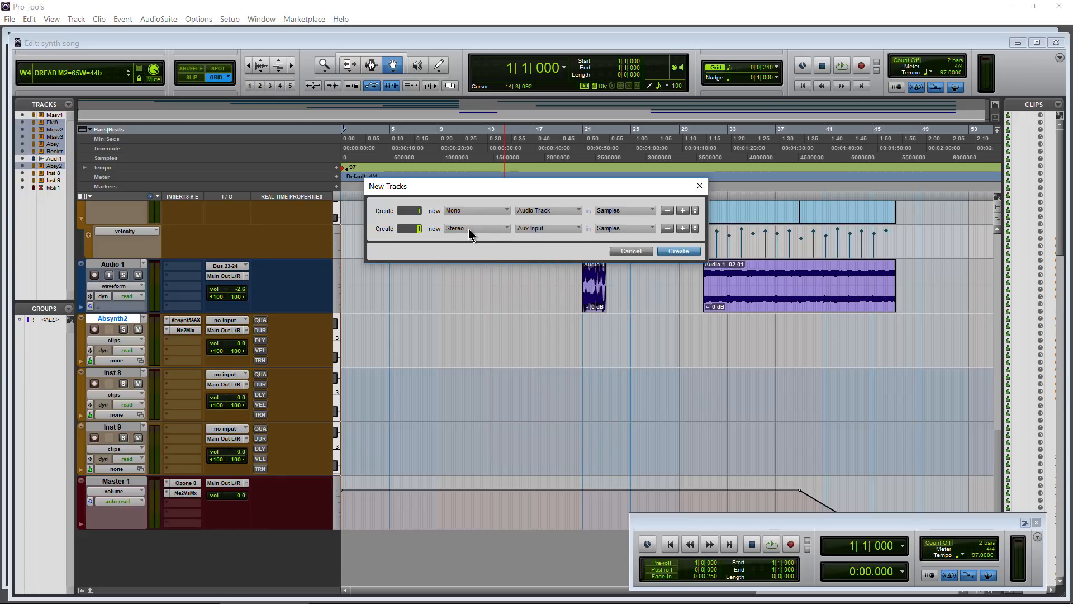
click(679, 251)
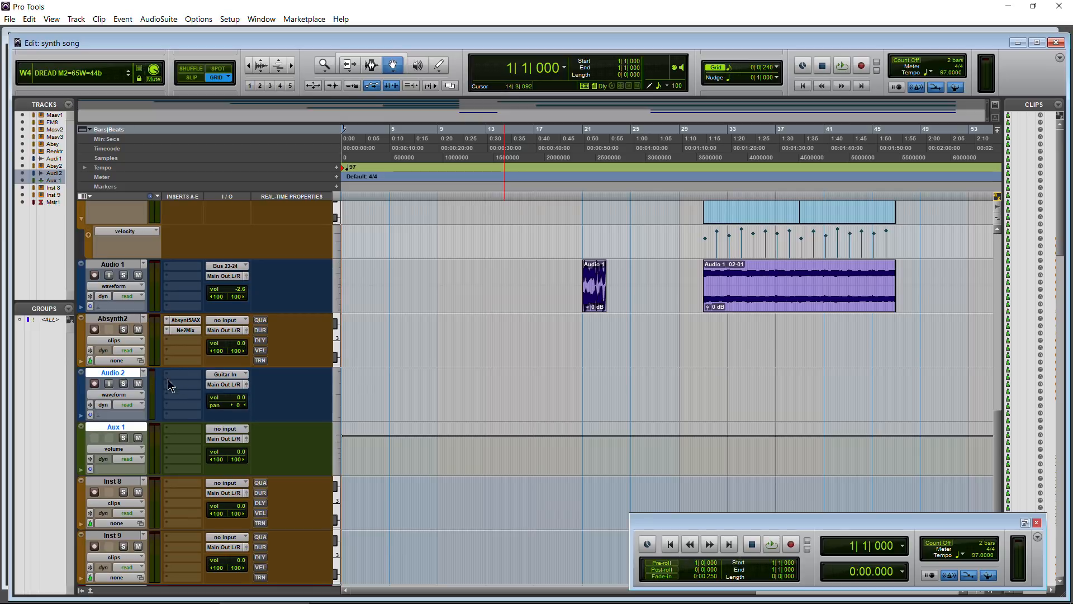
Insert the stereo Neutron 2 Visual Mixer as a multichannel plug-in on the Aux 1 track.
scroll(182, 429, down, 3)
scroll(182, 428, up, 5)
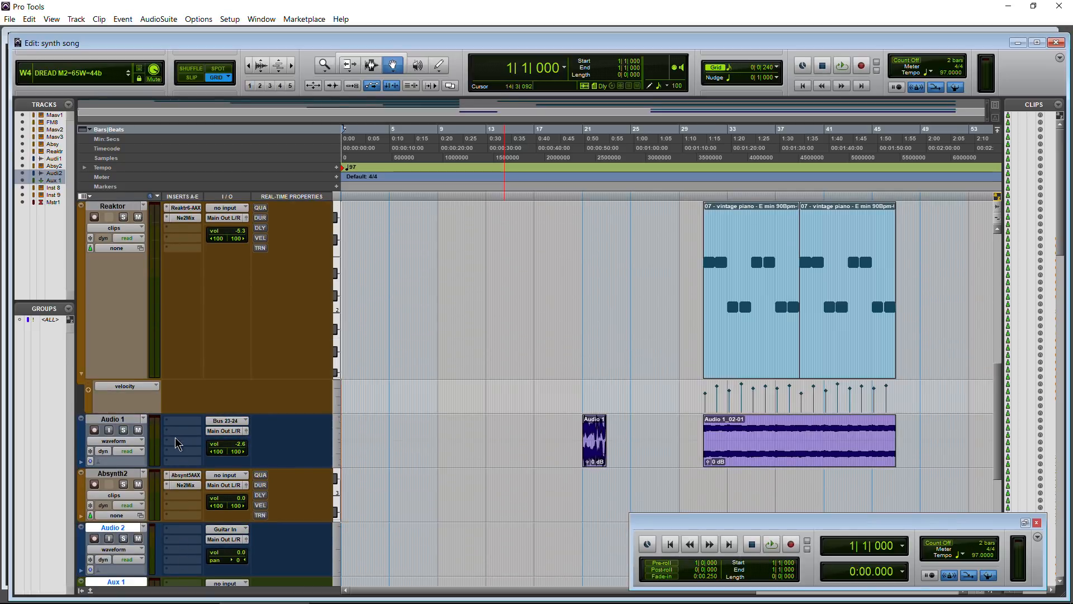
scroll(178, 441, down, 4)
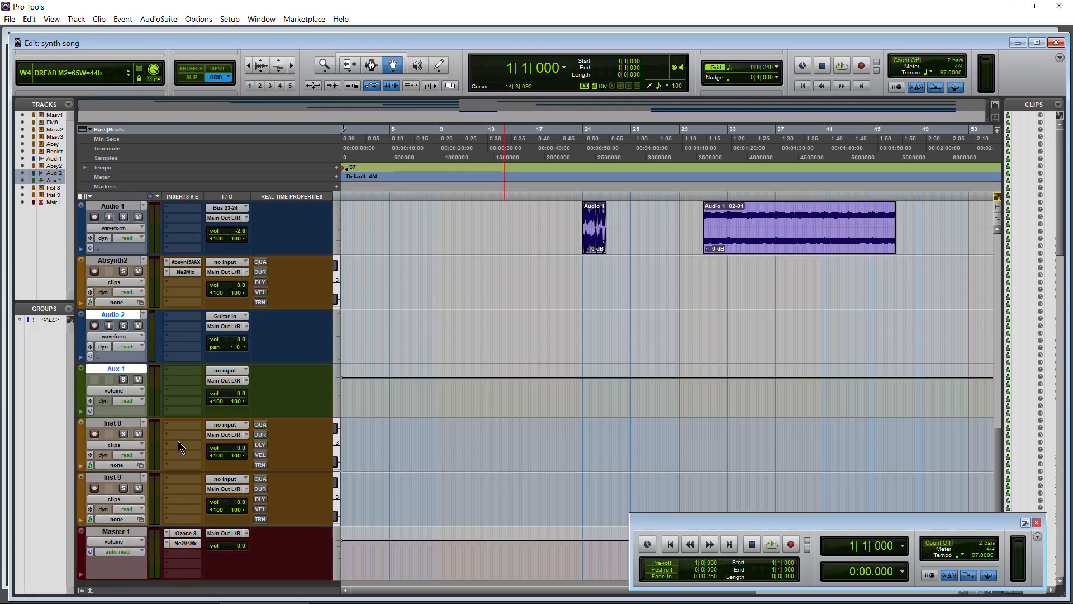
click(190, 374)
mouse_move(204, 392)
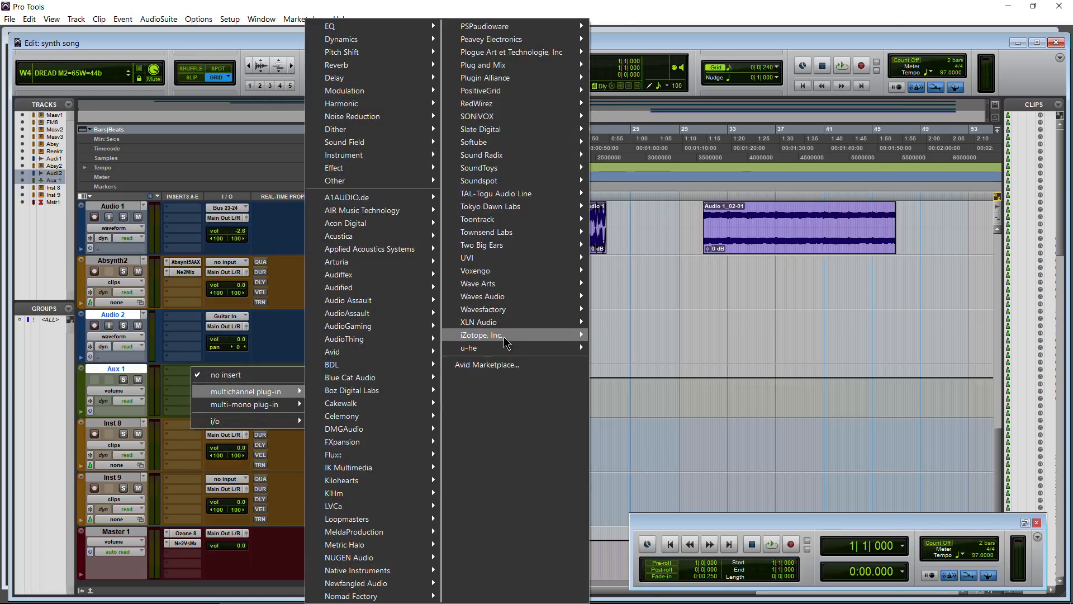
mouse_move(506, 338)
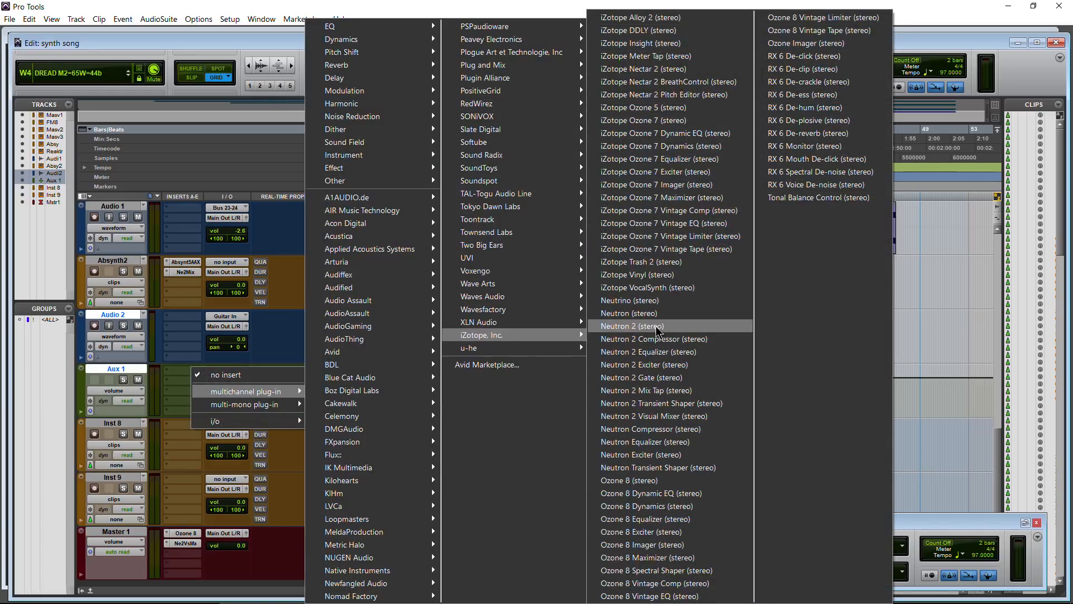
click(657, 416)
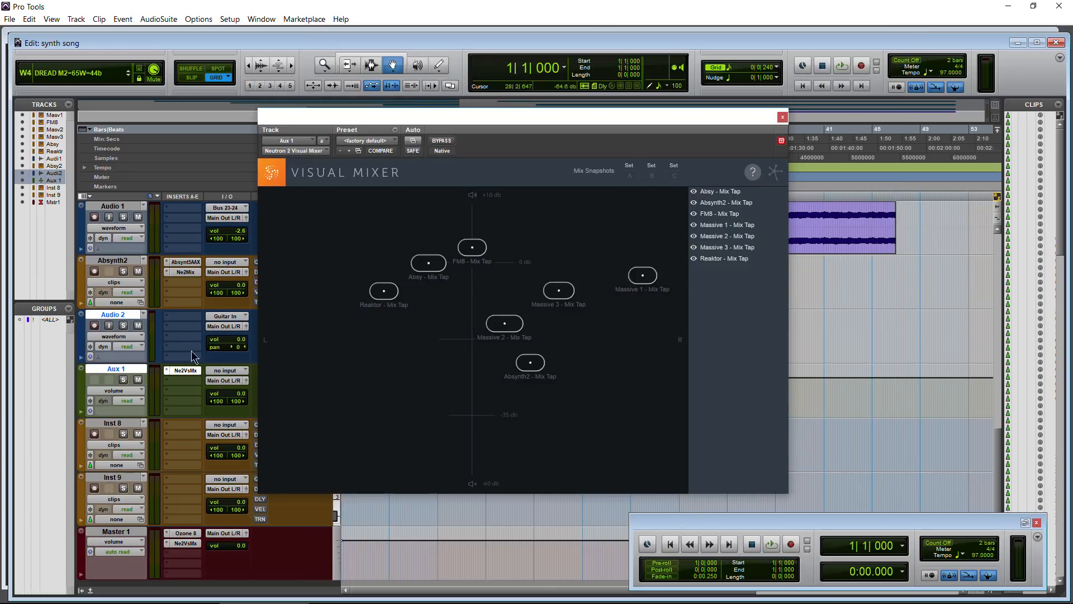
Compare the Master 1 Visual Mixer with the Aux 1 Visual Mixer side by side, and close both.
scroll(191, 357, down, 1)
drag(631, 104, 639, 103)
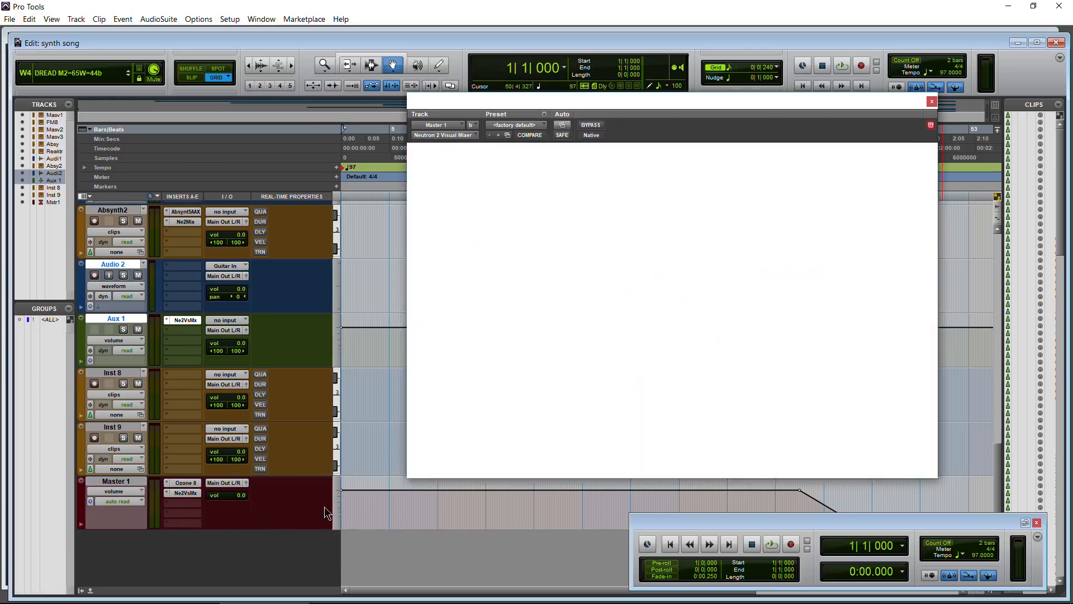
click(182, 493)
drag(659, 107, 752, 108)
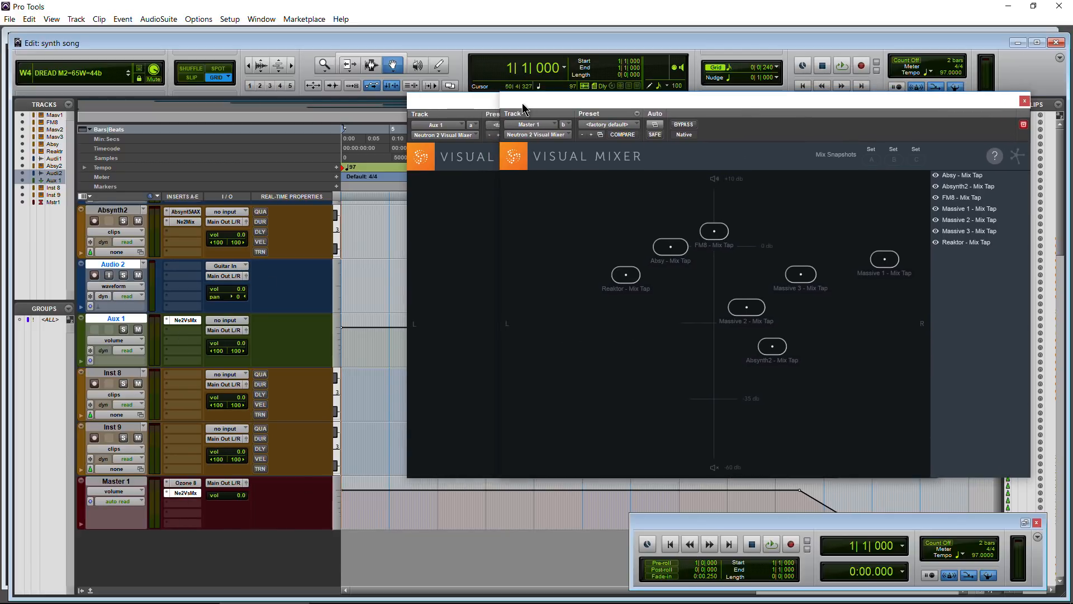
drag(478, 111, 291, 95)
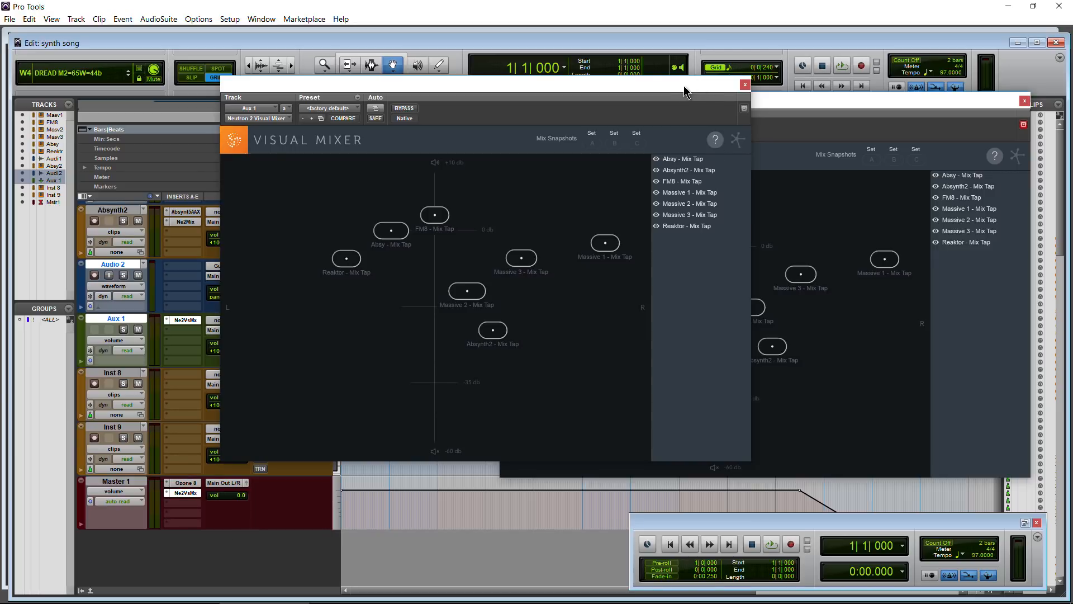
drag(685, 86, 987, 151)
click(1047, 150)
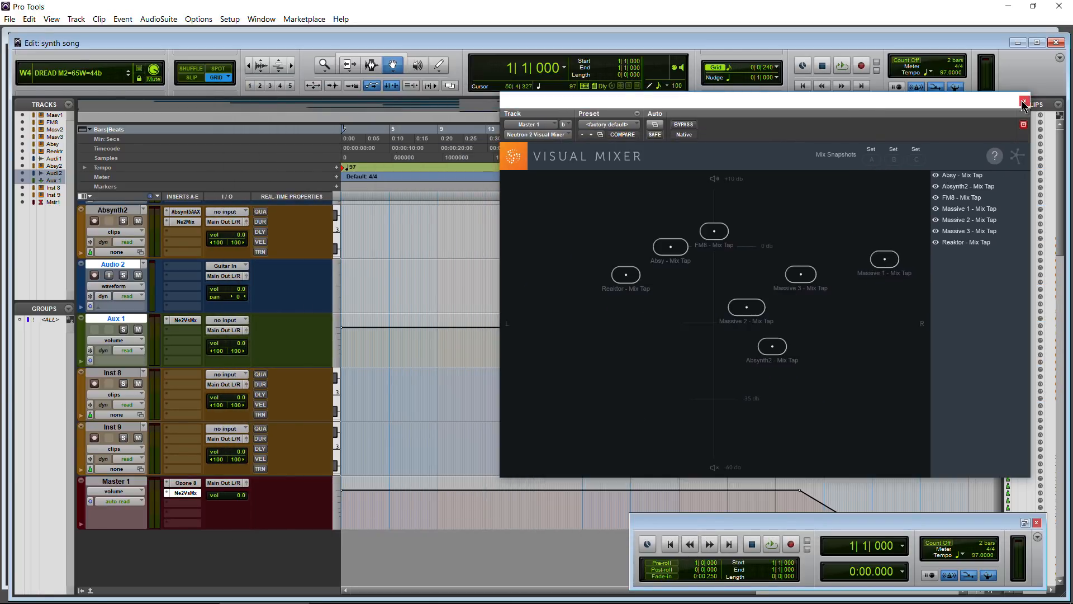
click(1025, 102)
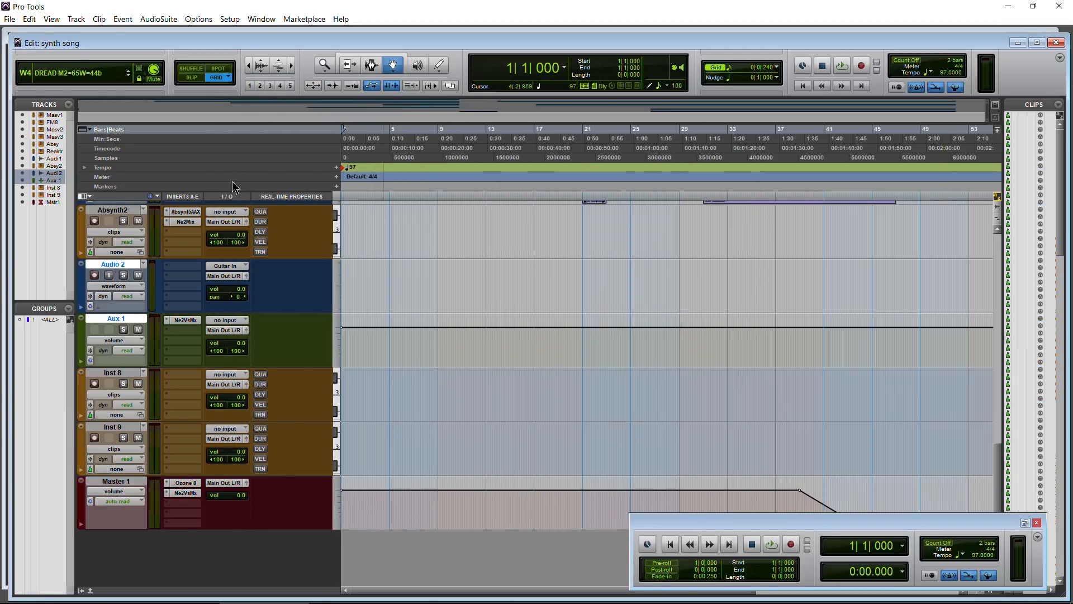
Insert the mono Neutron 2 Mix Tap on the Audio 2 track.
click(186, 266)
mouse_move(246, 287)
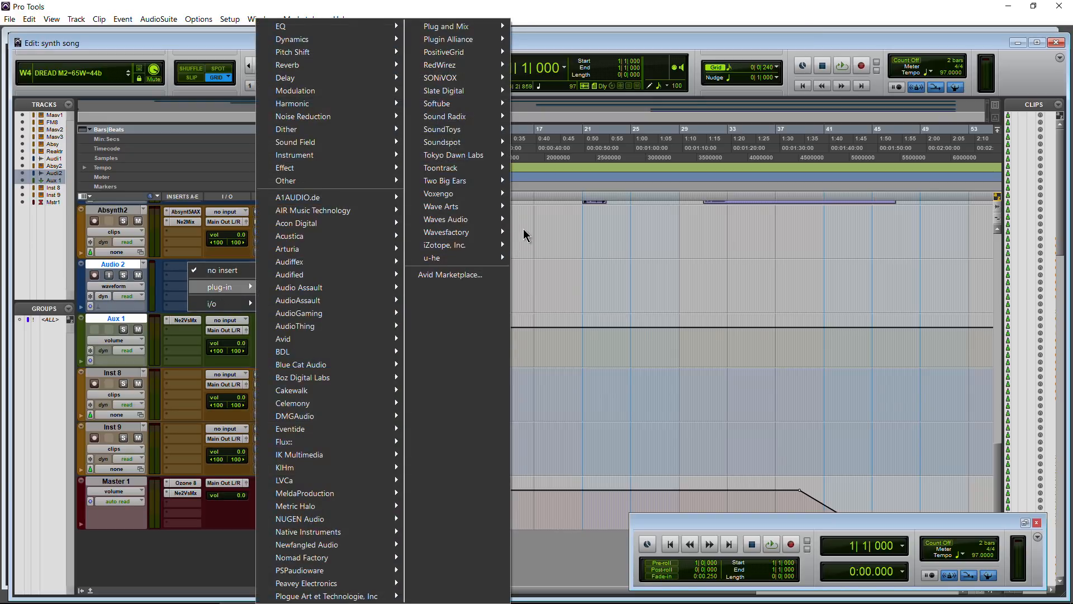
mouse_move(466, 255)
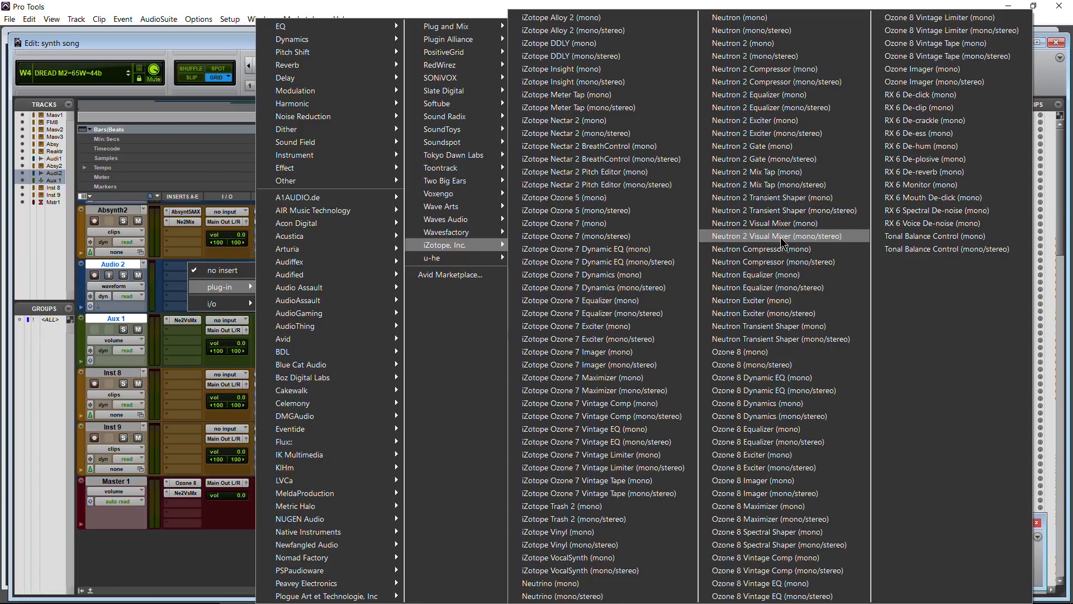
click(804, 175)
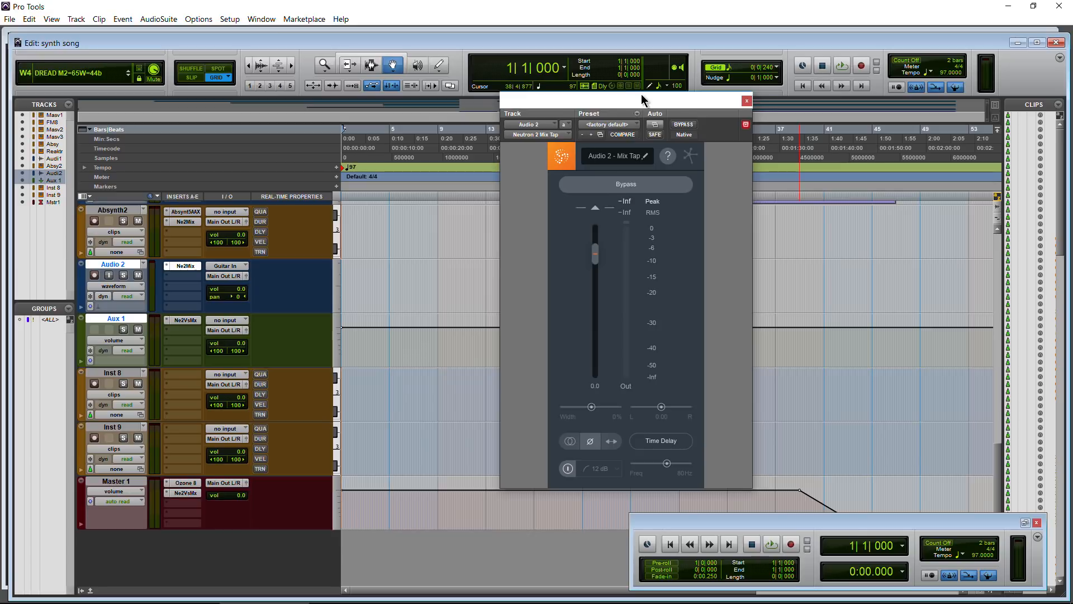
Open Aux 1's Visual Mixer beside the Audio 2 Mix Tap and lower the Mix Tap level to about -18.6 dB.
drag(642, 94, 545, 85)
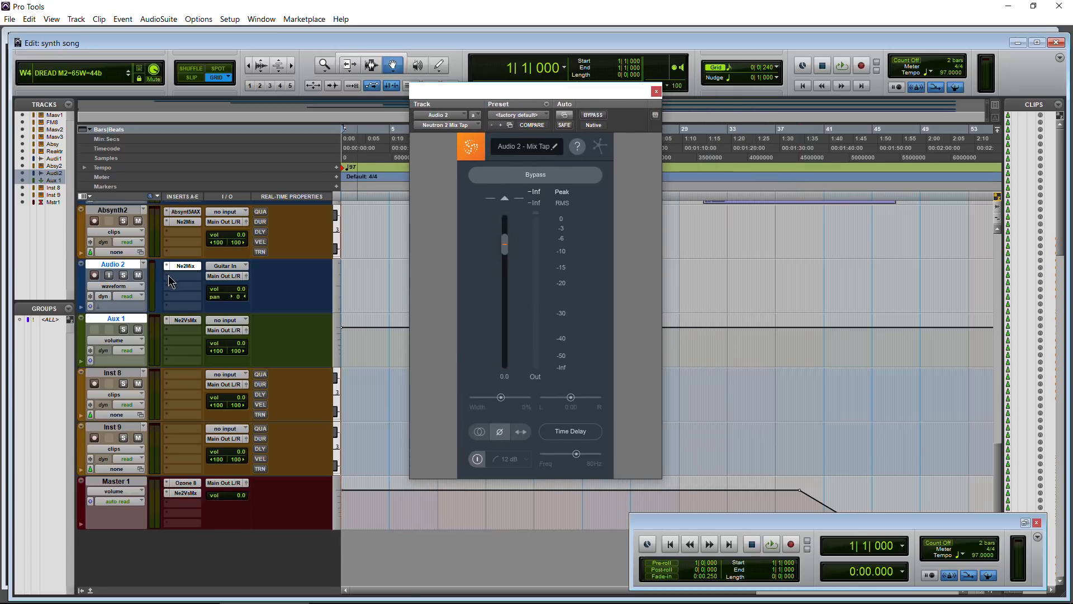
click(190, 320)
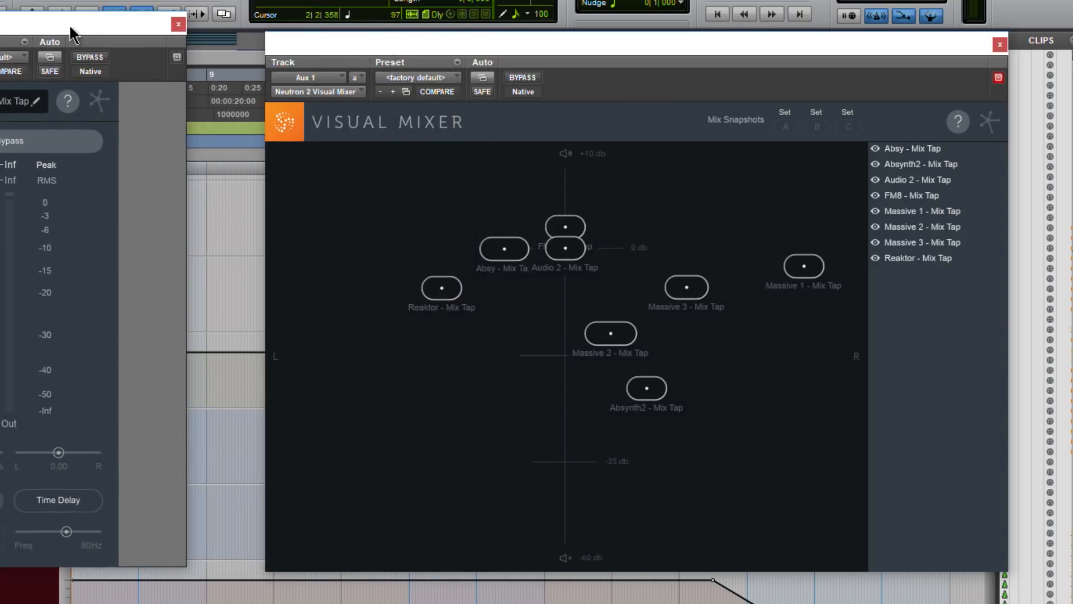
drag(597, 48, 568, 38)
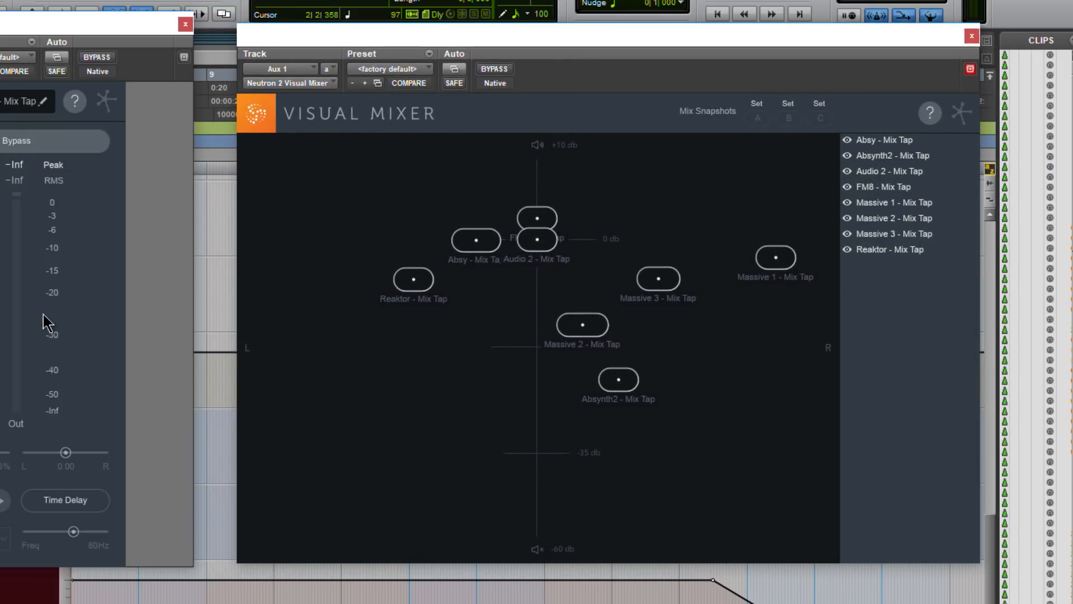
drag(139, 238, 130, 275)
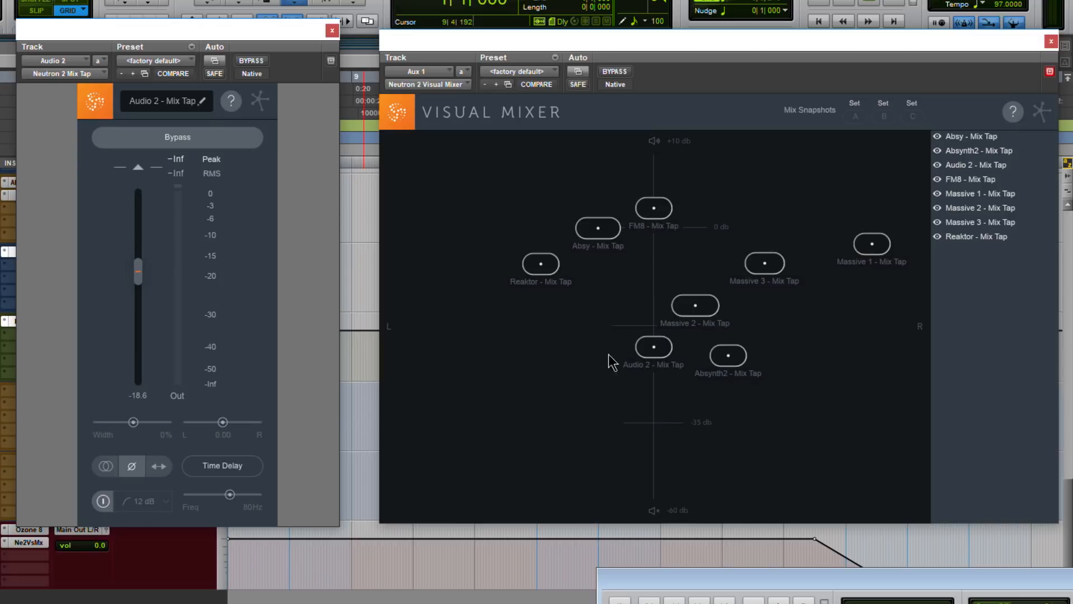
Lower the Audio 2 node to about -32.1 dB in the Visual Mixer, and close both plug-in windows.
drag(651, 348, 655, 421)
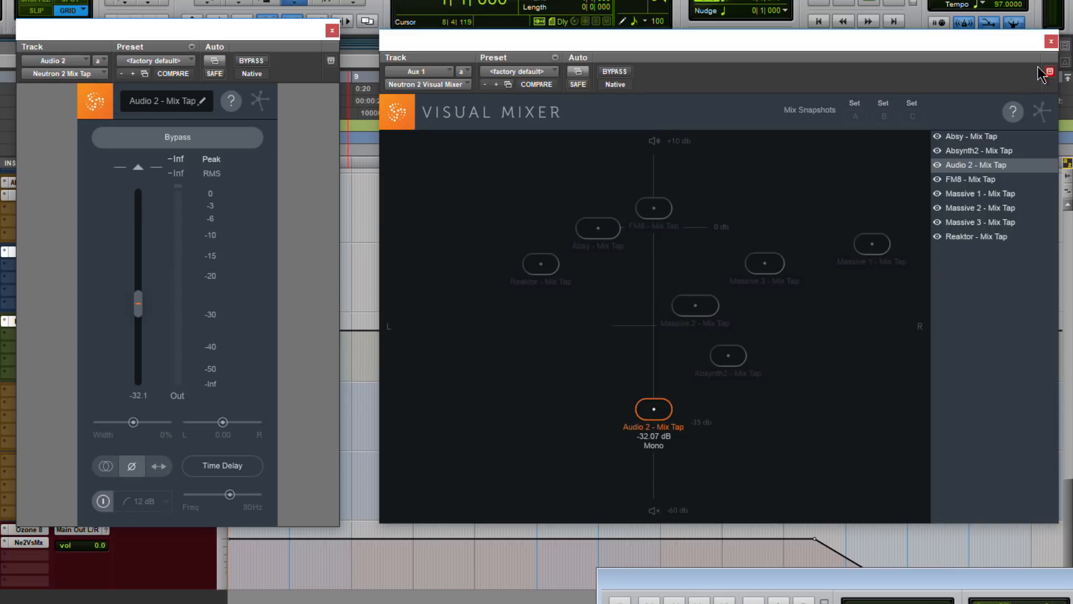
click(1051, 41)
click(332, 30)
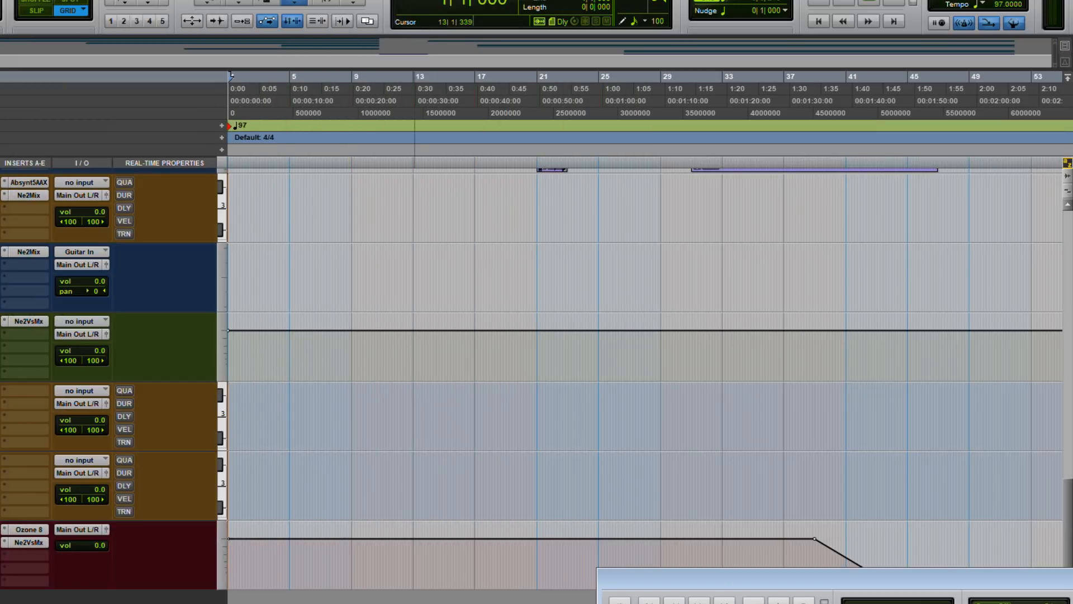
Open the plug-in choices for the Mix Tap insert on the Audio 2 track.
click(5, 252)
mouse_move(36, 284)
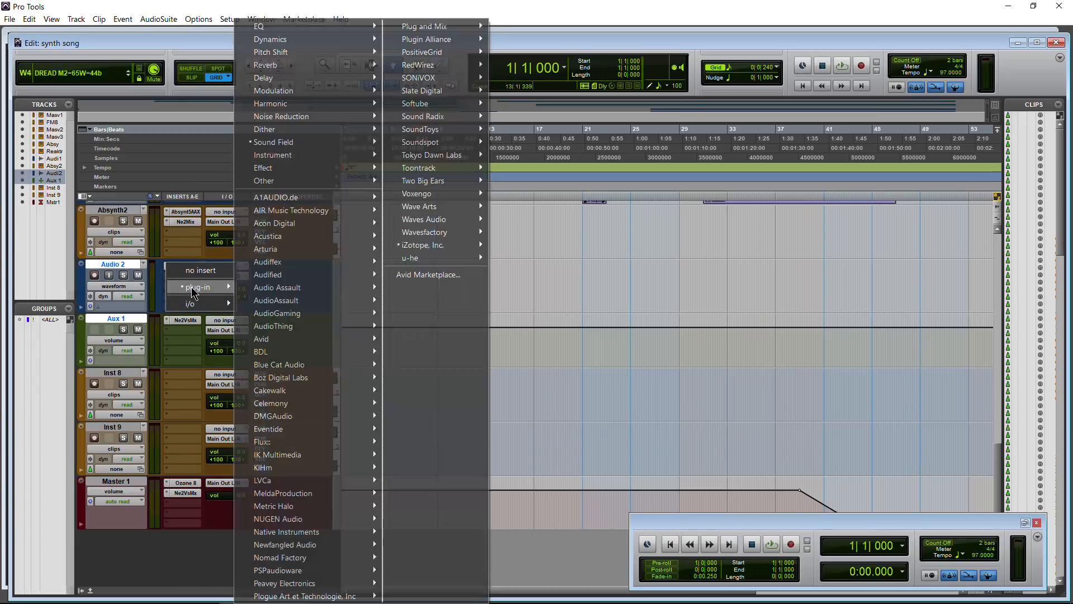
Insert Neutron 2 Mix Tap (mono/stereo) on the Audio 2 track and keep its window open while other plug-ins are opened.
mouse_move(450, 250)
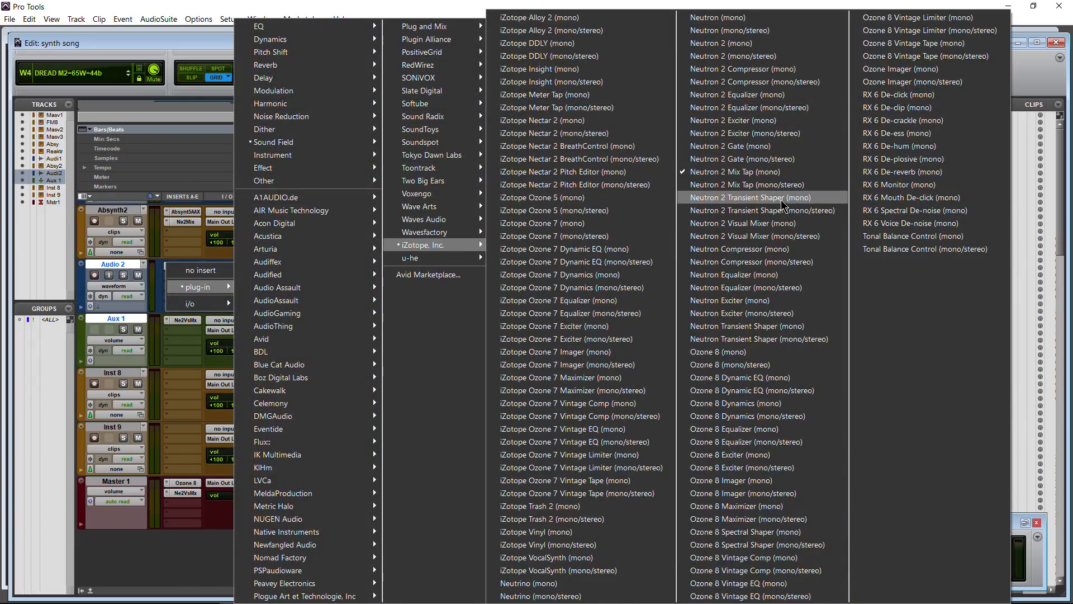
click(747, 184)
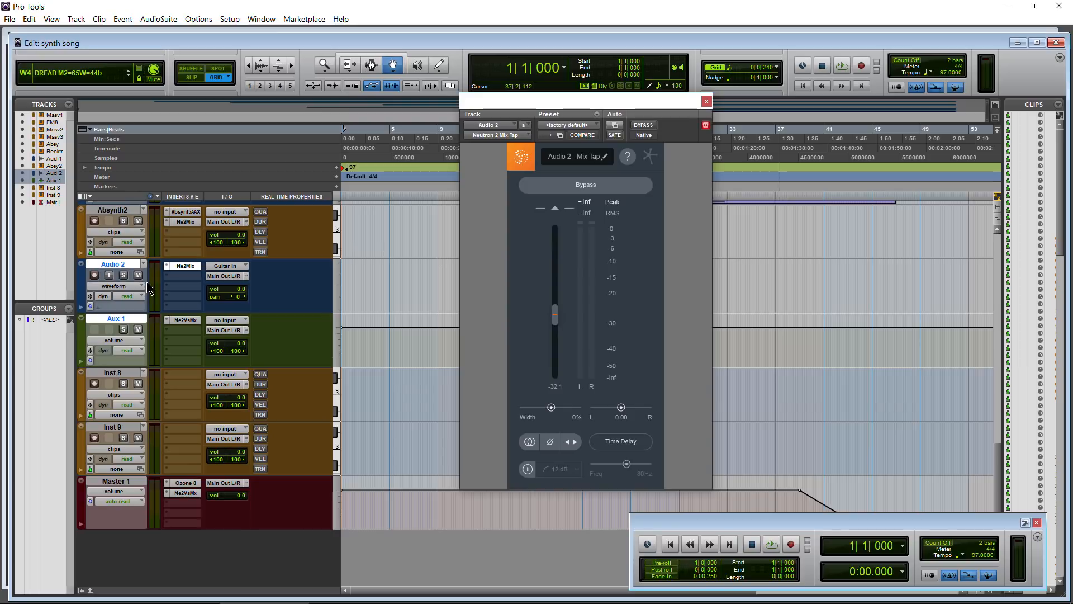
click(705, 125)
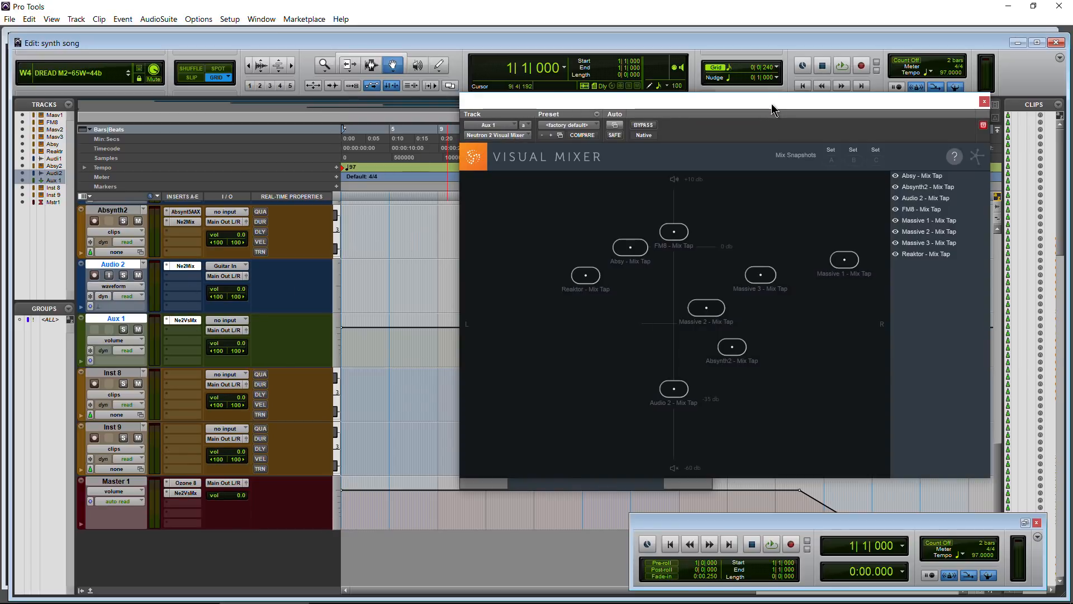
In the Aux 1 Visual Mixer, lower the Audio 2 - Mix Tap node to about -37.5 dB, slightly left of centre.
drag(771, 103, 795, 98)
click(963, 195)
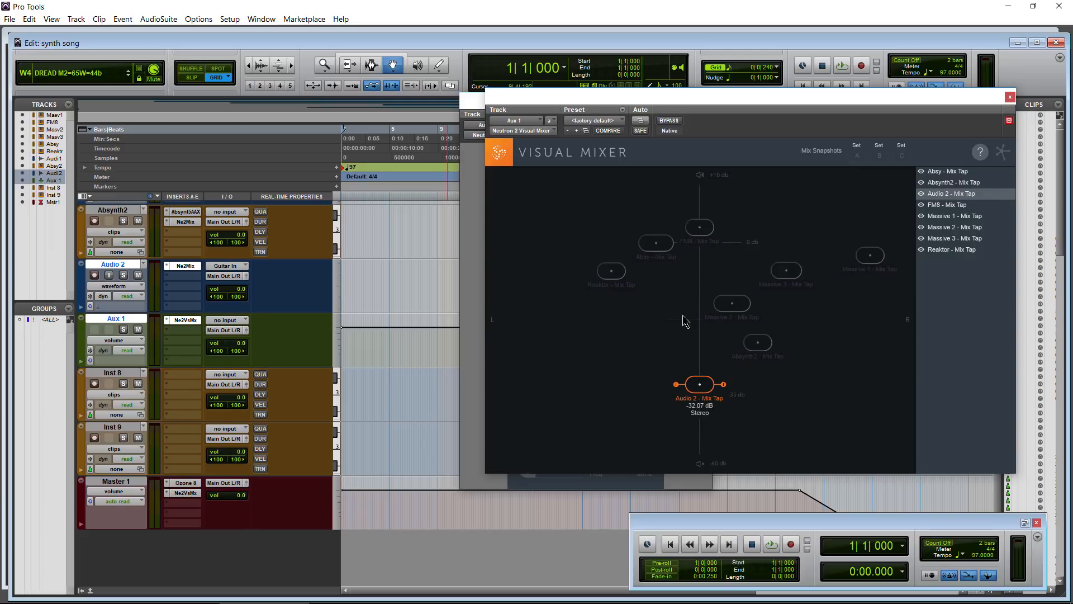
mouse_move(701, 393)
mouse_down()
mouse_move(702, 369)
mouse_move(539, 391)
mouse_move(903, 384)
mouse_move(695, 383)
mouse_move(741, 376)
mouse_move(624, 242)
mouse_move(696, 377)
mouse_move(683, 405)
mouse_move(691, 403)
mouse_up()
drag(594, 116, 628, 150)
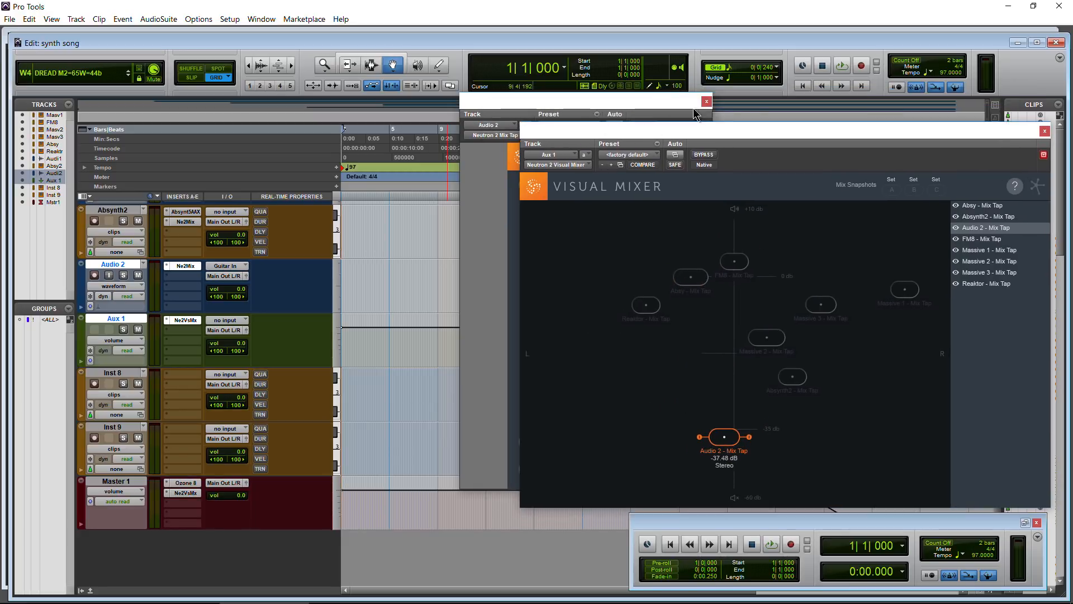
Keep the Aux 1 Visual Mixer open and open the Master 1 Visual Mixer beside it.
click(1044, 156)
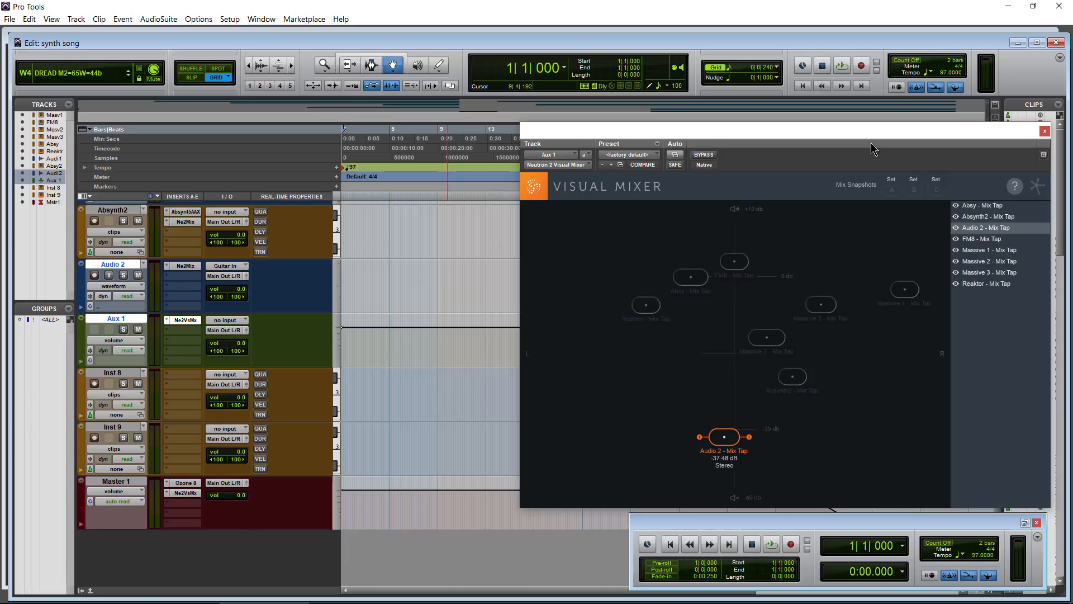
drag(707, 143, 684, 125)
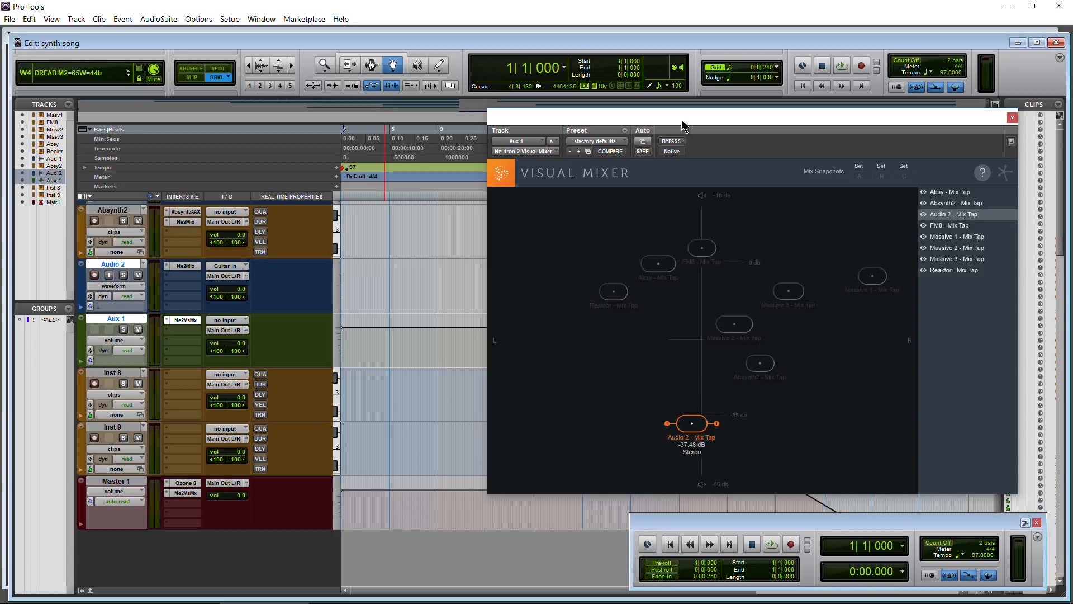
click(189, 493)
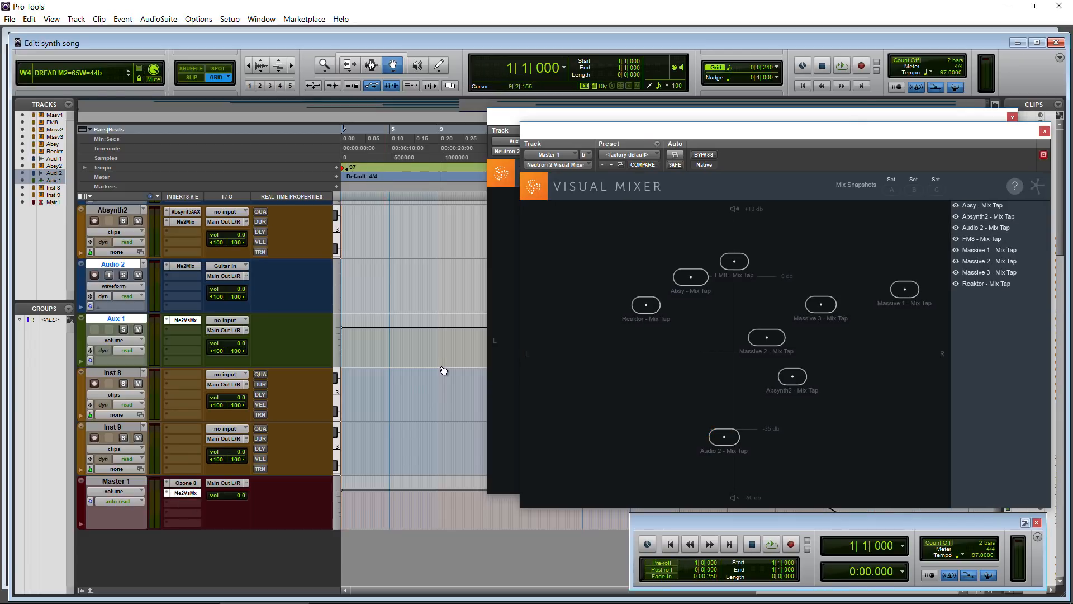
drag(881, 139, 408, 146)
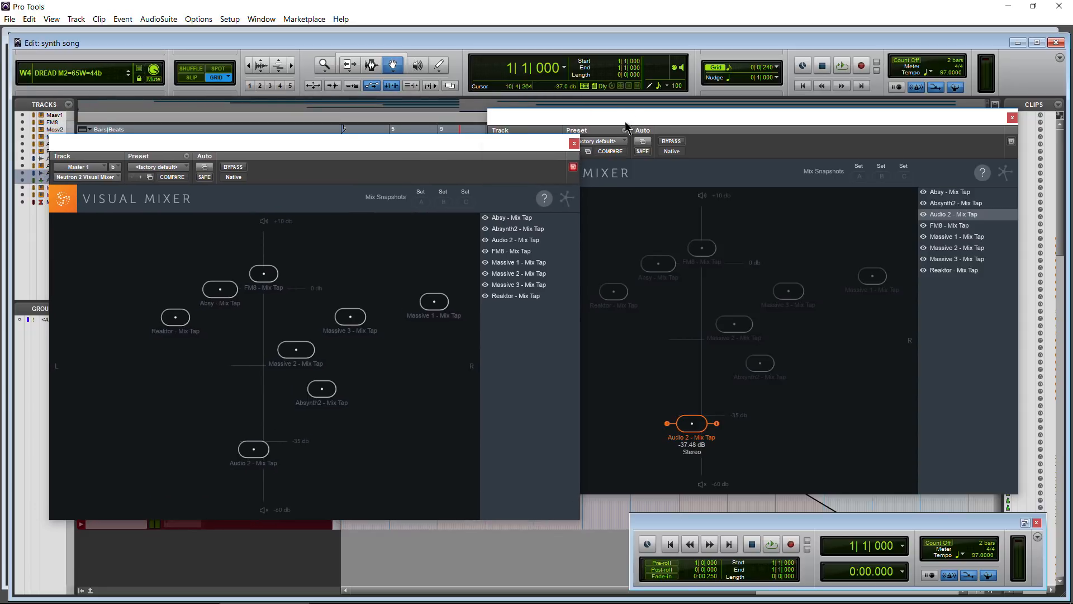
drag(626, 123, 629, 97)
click(370, 144)
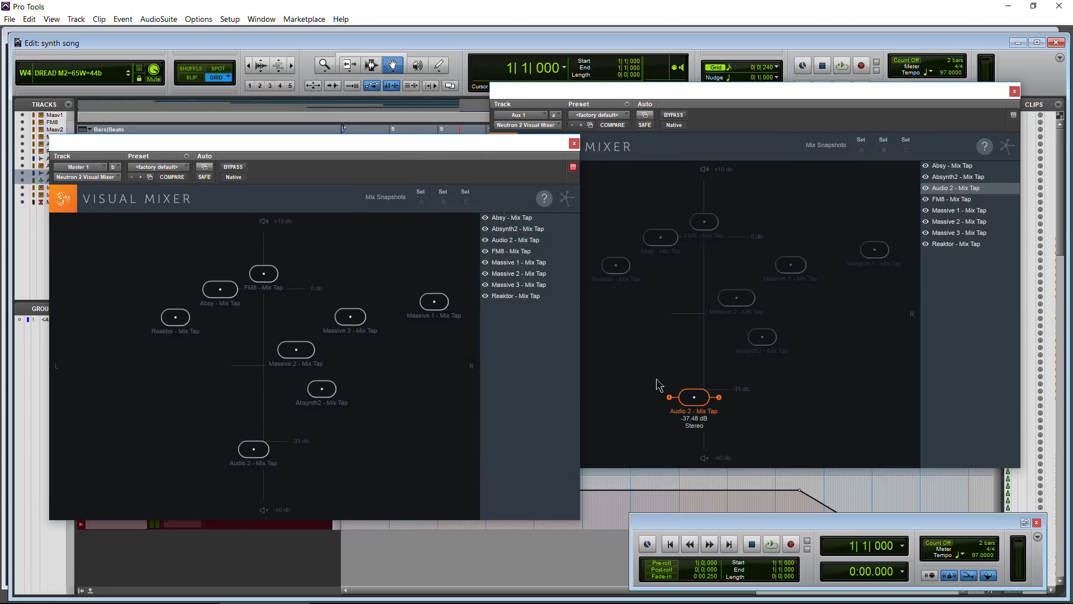
Raise Audio 2 - Mix Tap to about -33.6 dB in the Aux 1 Visual Mixer and hide it in the Master 1 Visual Mixer.
mouse_move(694, 397)
mouse_down()
mouse_move(673, 443)
mouse_move(702, 385)
mouse_up()
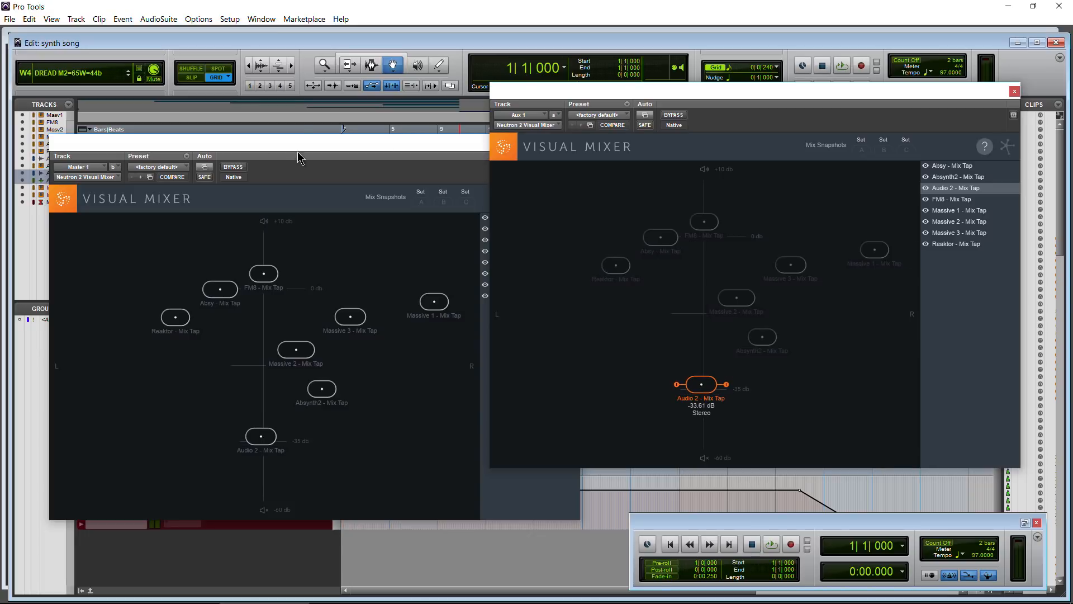
drag(300, 158, 331, 128)
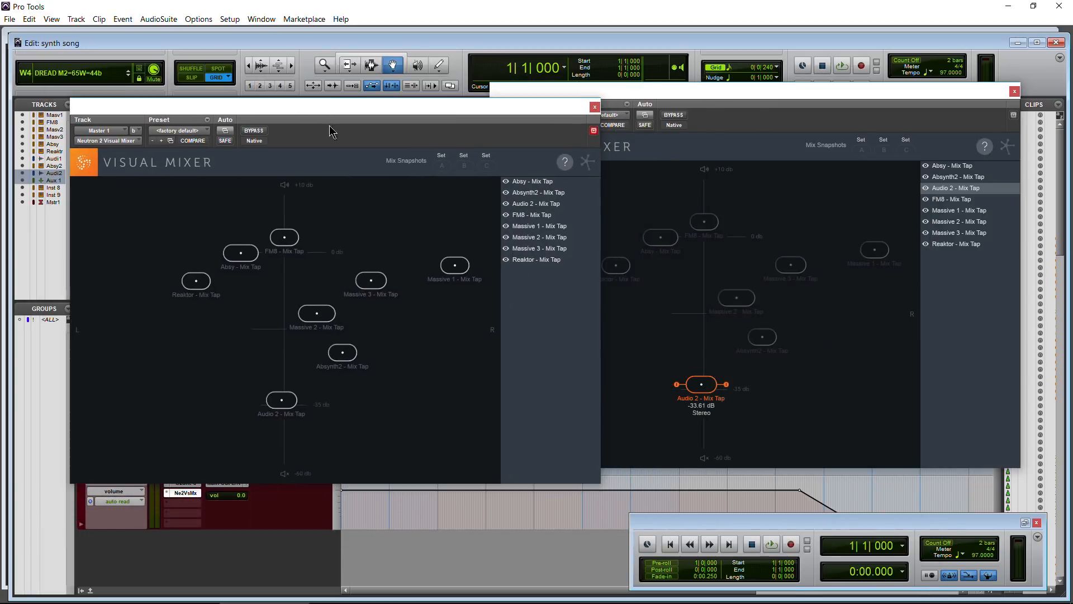
click(506, 204)
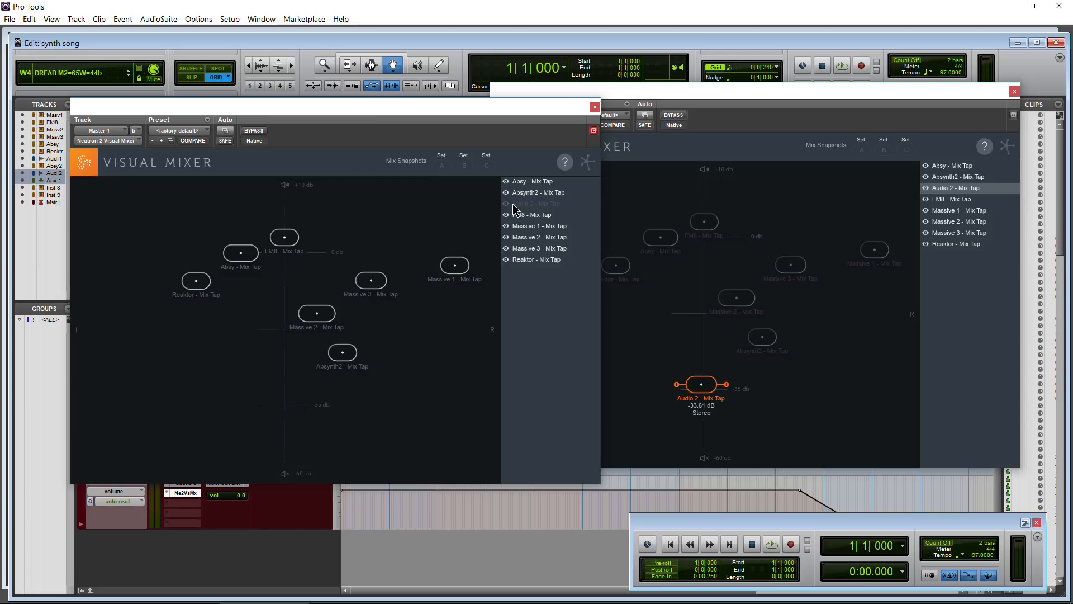
drag(398, 109, 392, 120)
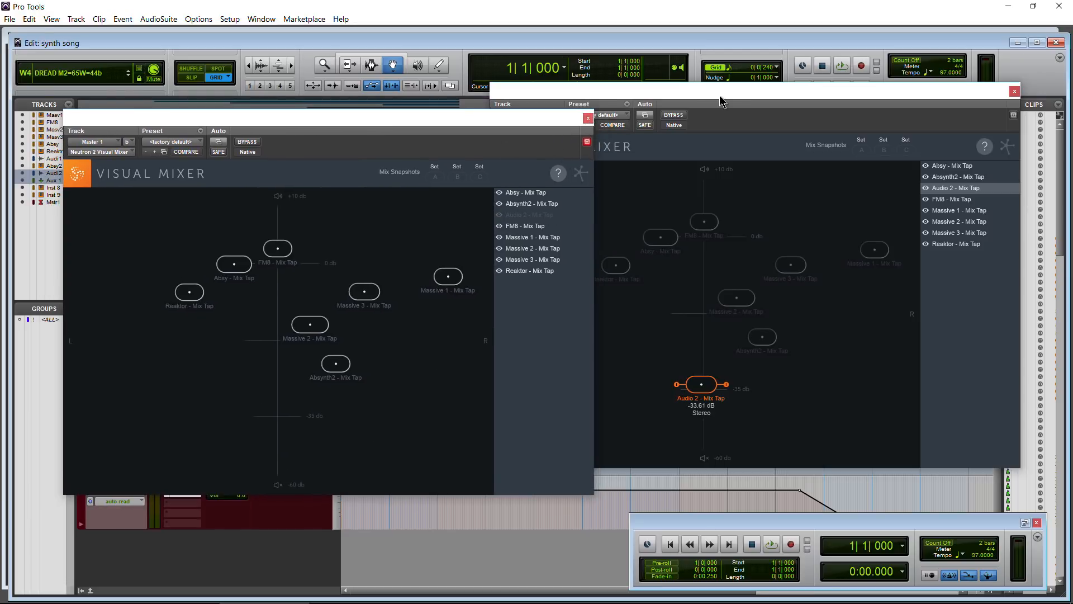
Hide every source except Audio 2 - Mix Tap in the Aux 1 Visual Mixer, then move Audio 2 up and slightly left.
drag(734, 95, 716, 95)
click(907, 166)
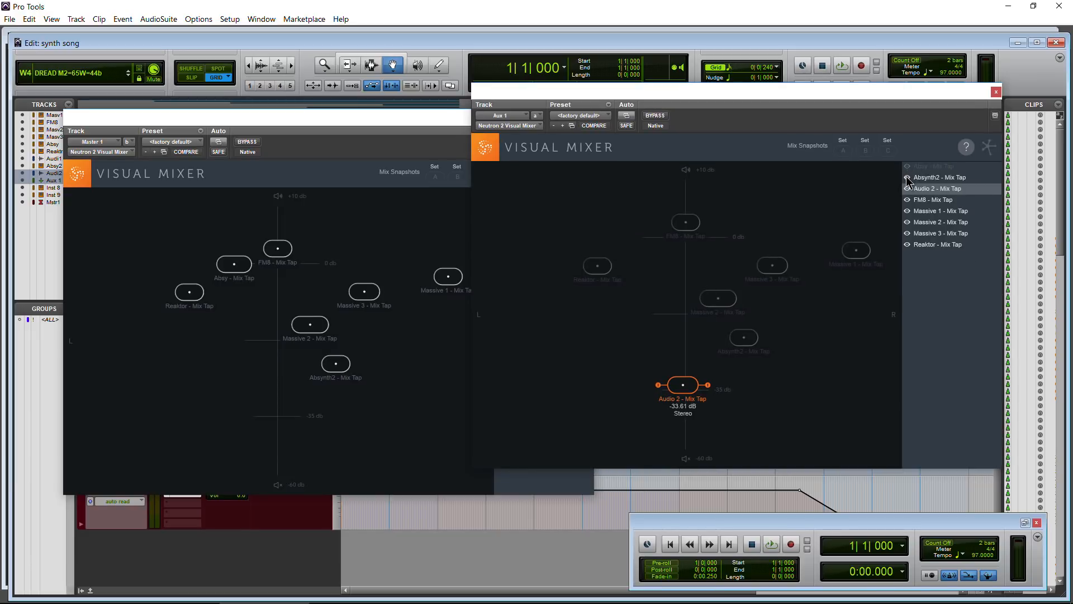
click(907, 177)
click(908, 200)
click(907, 211)
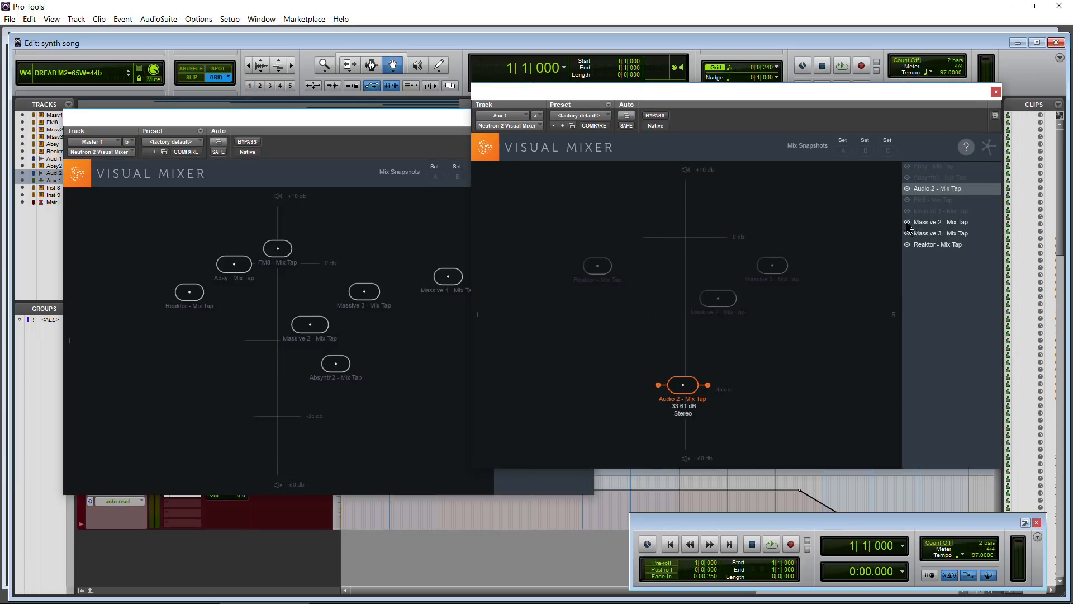
click(907, 222)
click(907, 233)
click(907, 245)
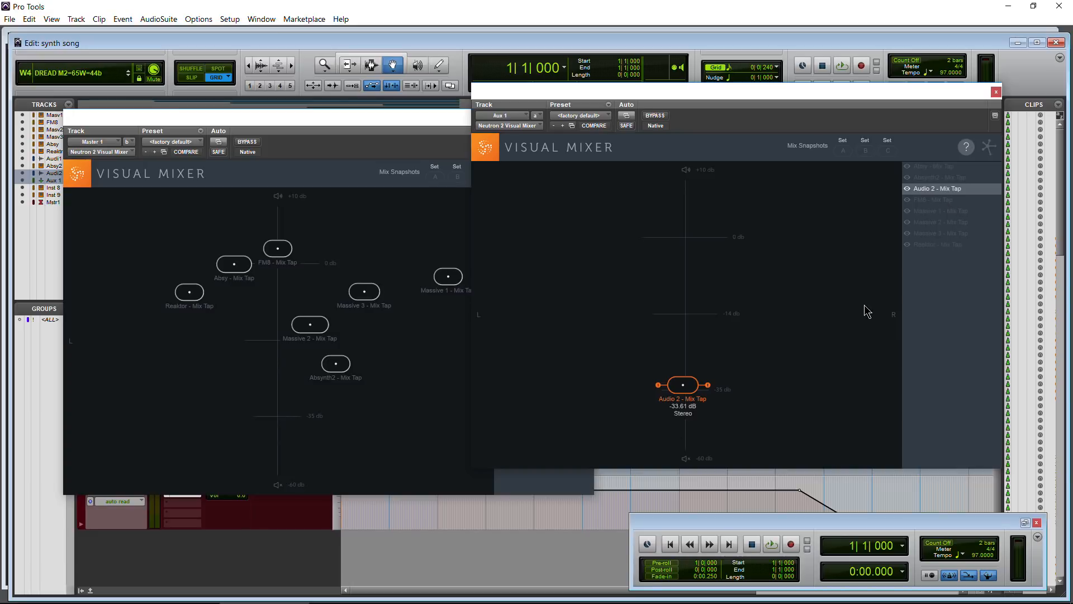
drag(683, 391, 654, 229)
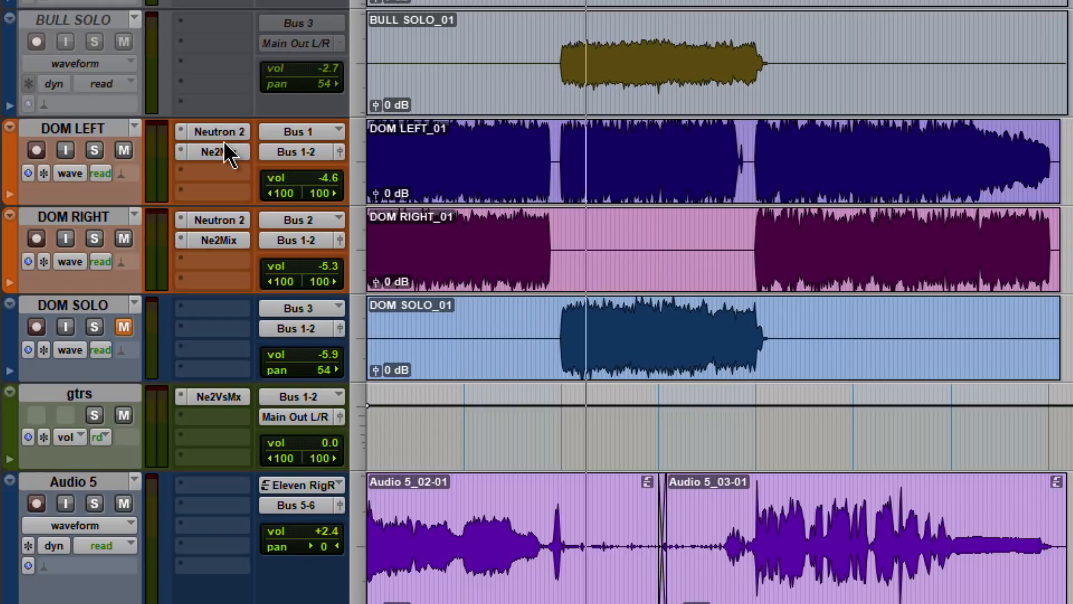
Inspect the source list in the Visual Mixer on the gtrs track of the DOMINATOR session, then close it.
click(225, 398)
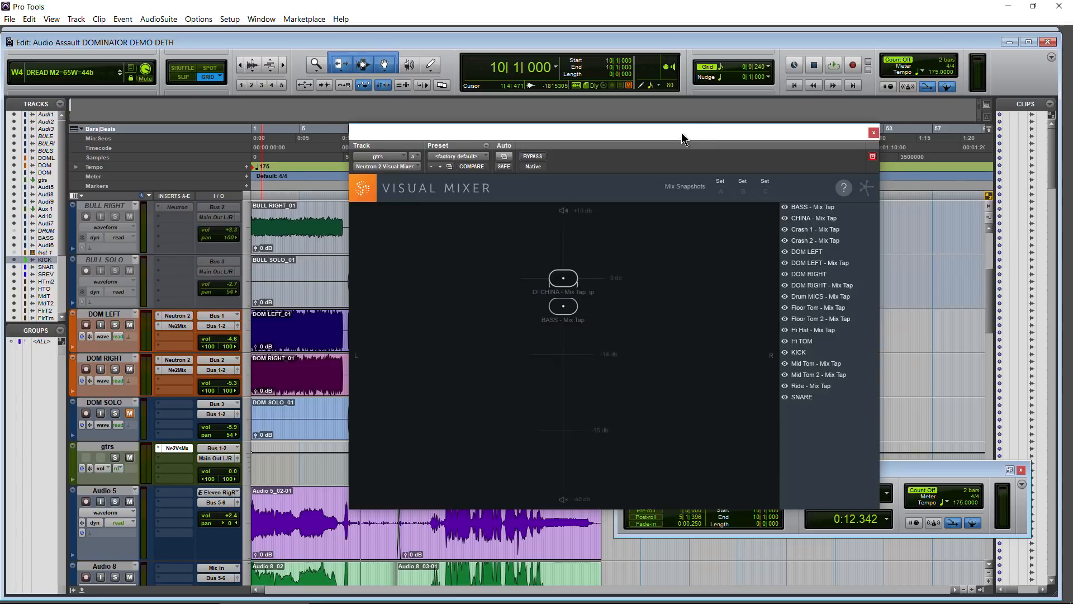
drag(682, 137, 749, 122)
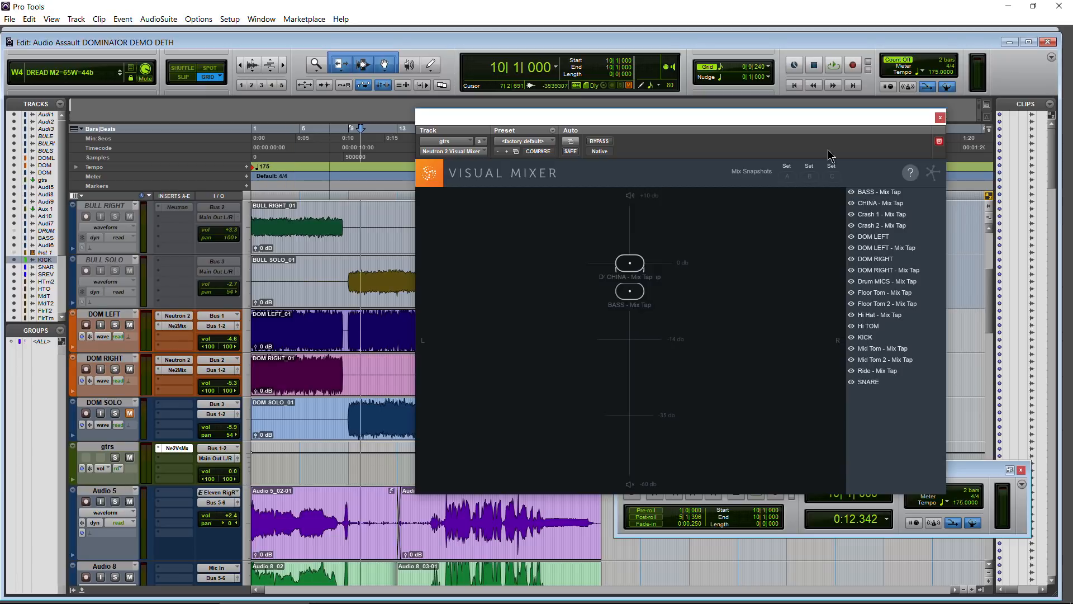
click(940, 117)
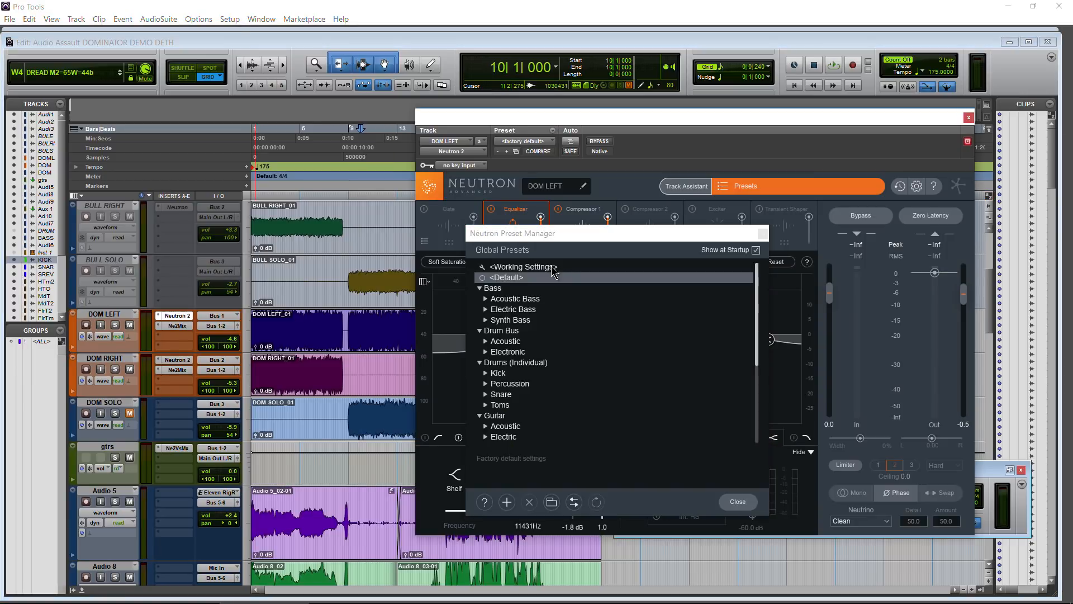
Review the Neutron 2 and Neutron 2 Mix Tap inserts on the DOM LEFT track and close their windows.
click(738, 501)
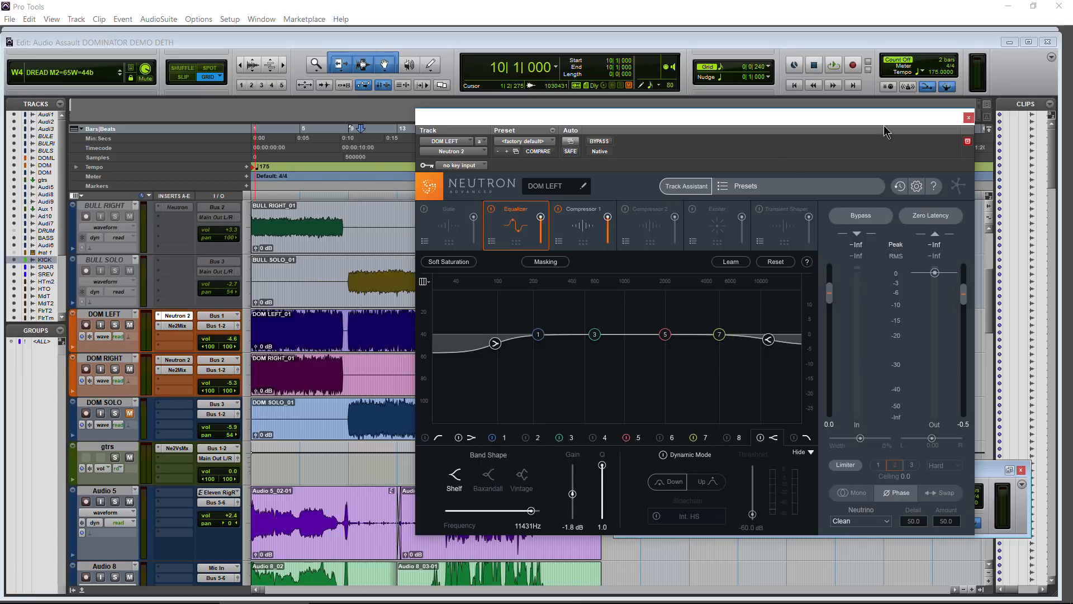
click(969, 118)
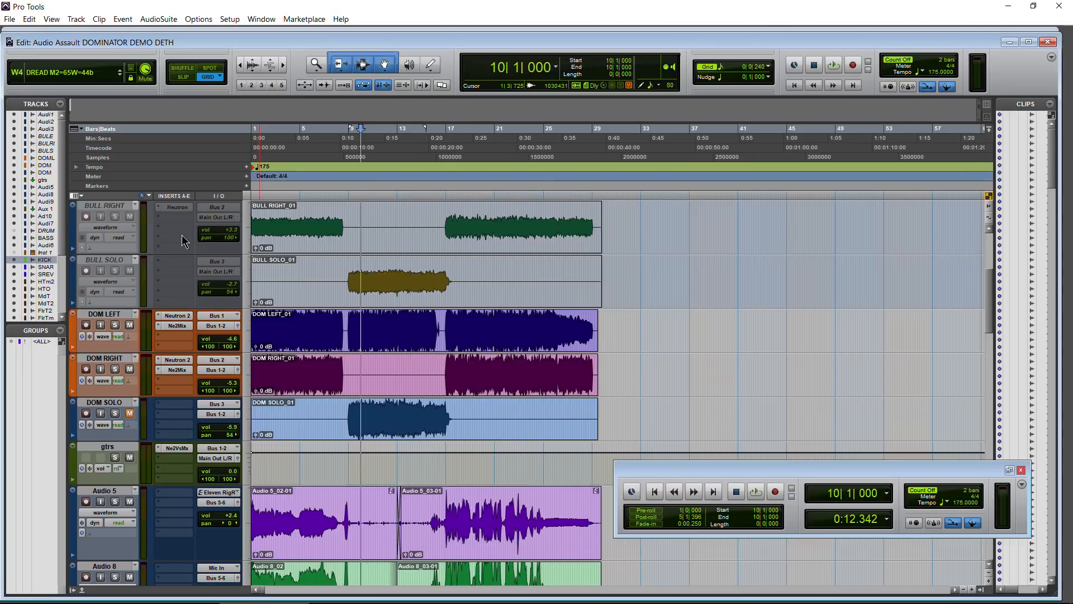
click(174, 326)
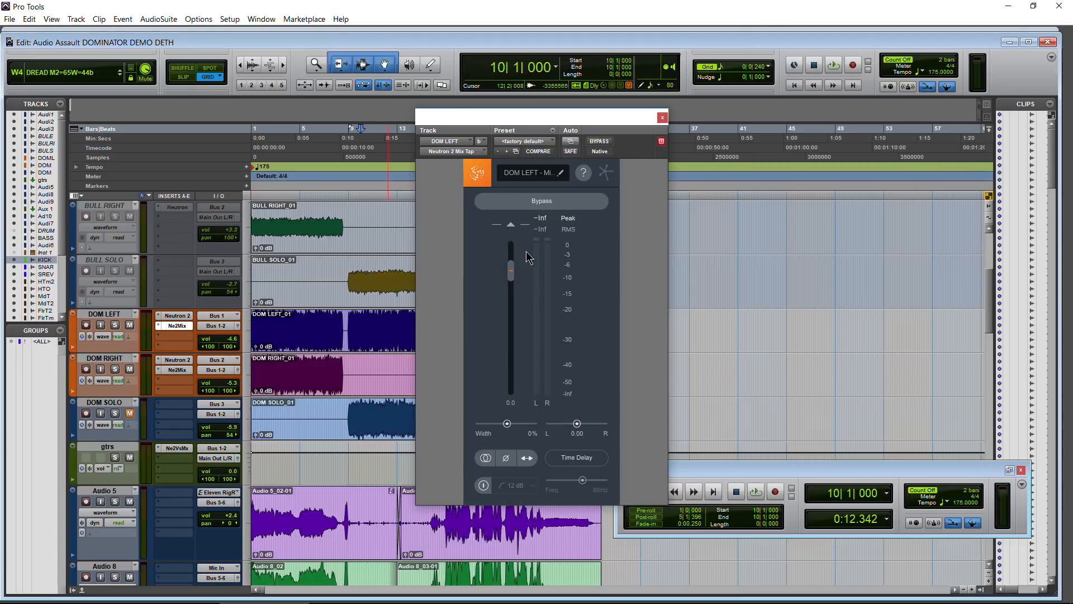
drag(582, 122, 617, 108)
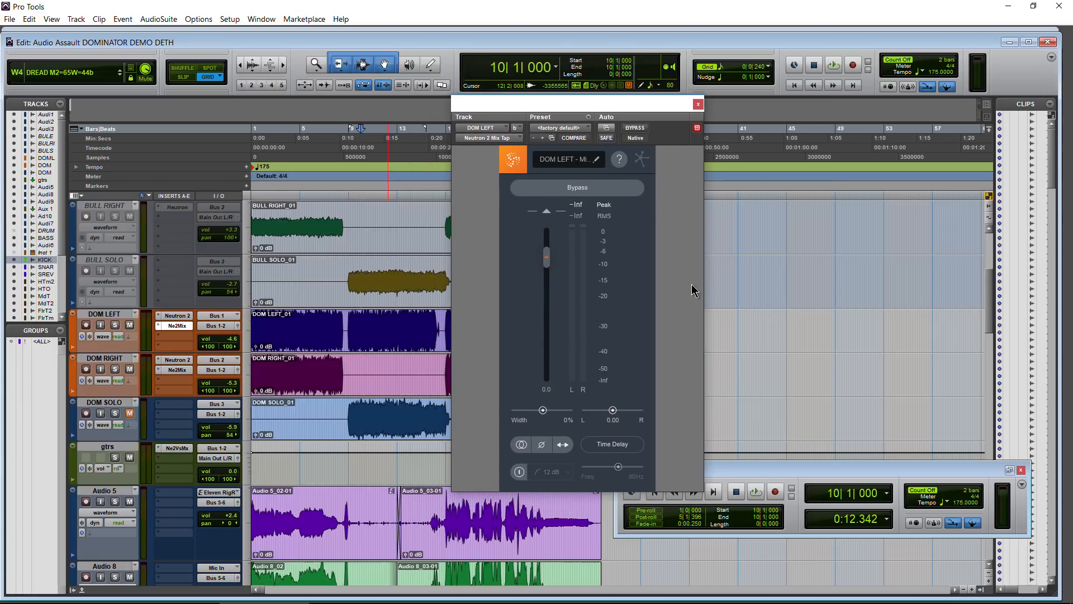
click(698, 105)
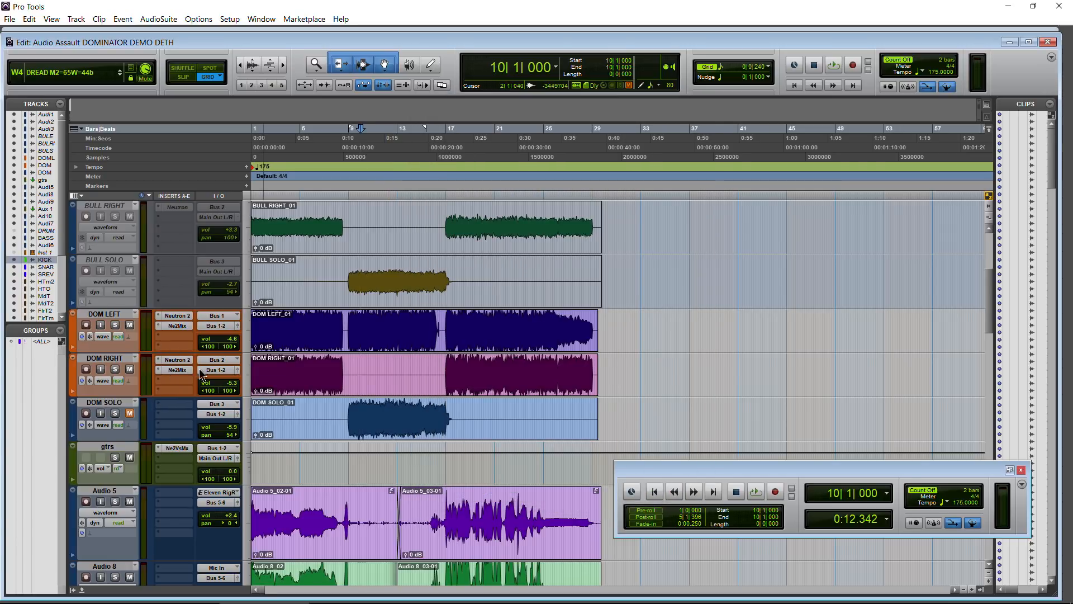
Reopen the Visual Mixer on the gtrs track and position its window clear of the track controls.
scroll(352, 317, down, 1)
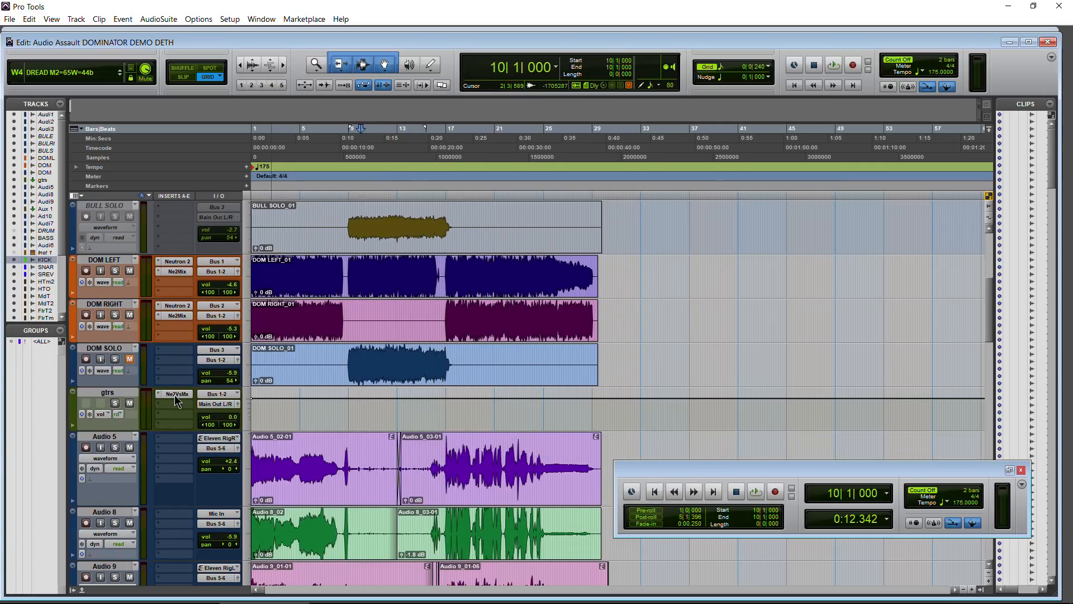
click(175, 394)
drag(747, 106, 729, 103)
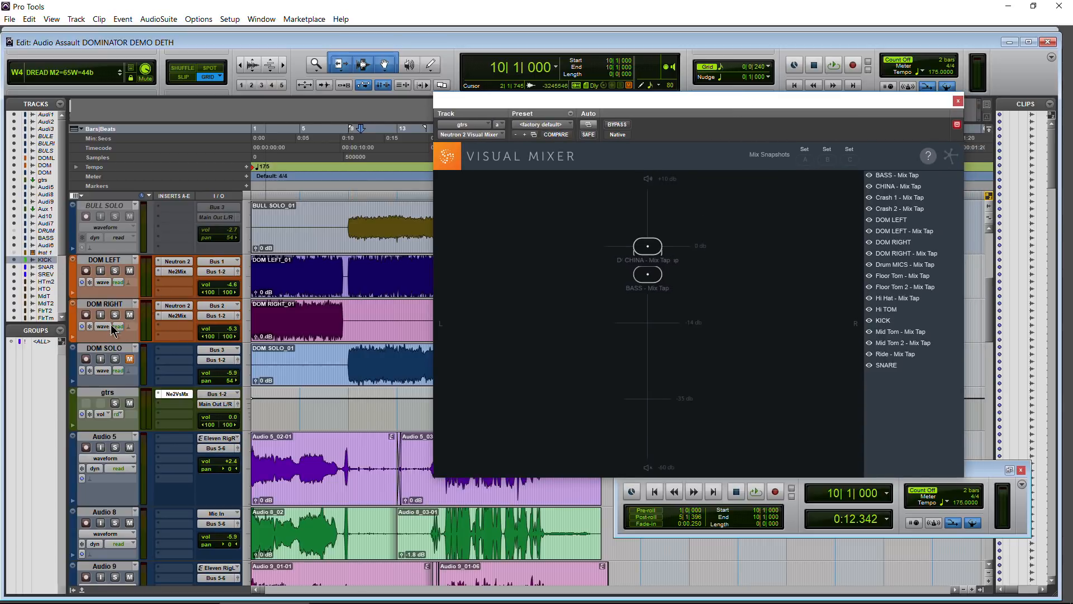
Solo the gtrs, DOM RIGHT and DOM LEFT tracks and play them briefly while watching the Visual Mixer.
click(115, 403)
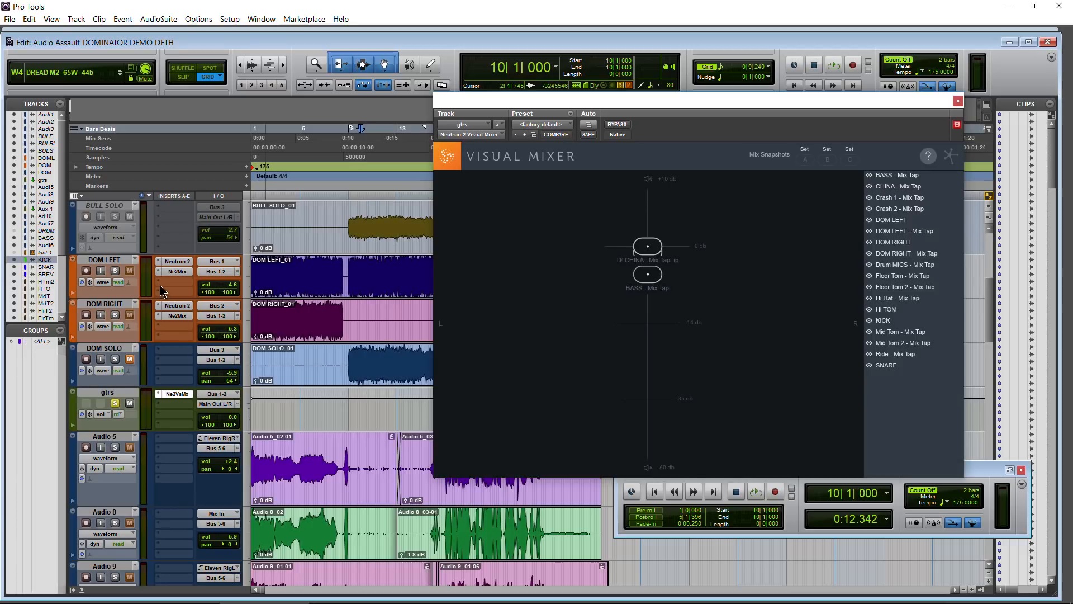
key(space)
key(space)
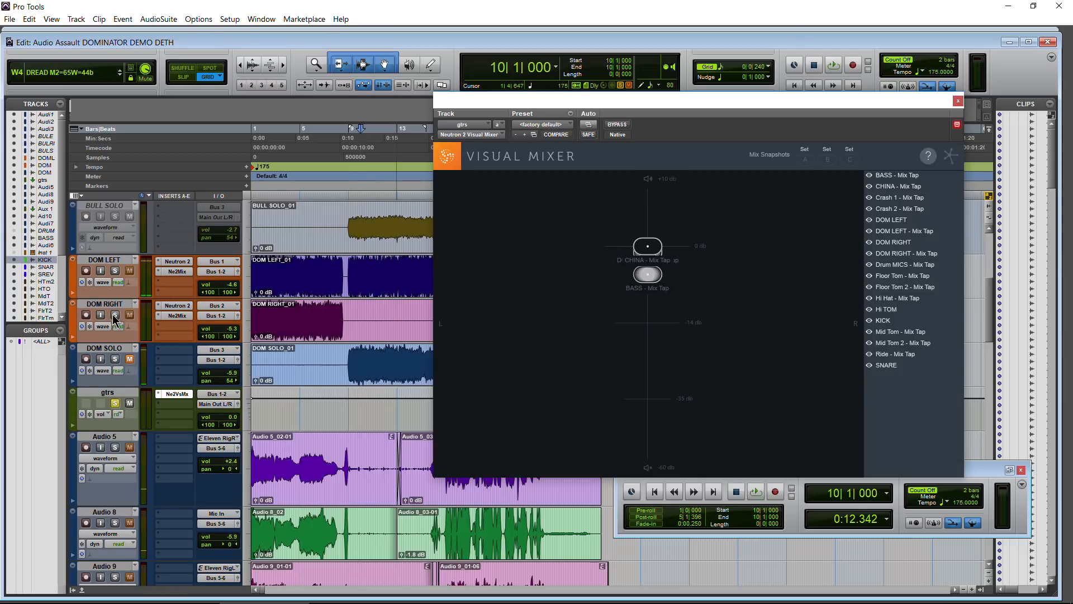
click(115, 315)
click(115, 270)
key(space)
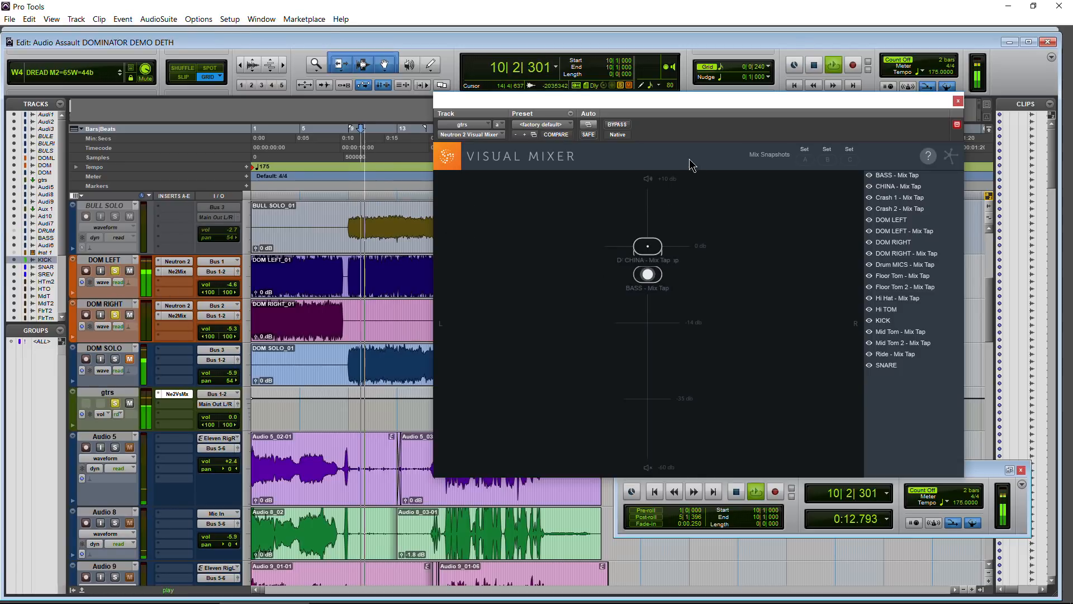
key(space)
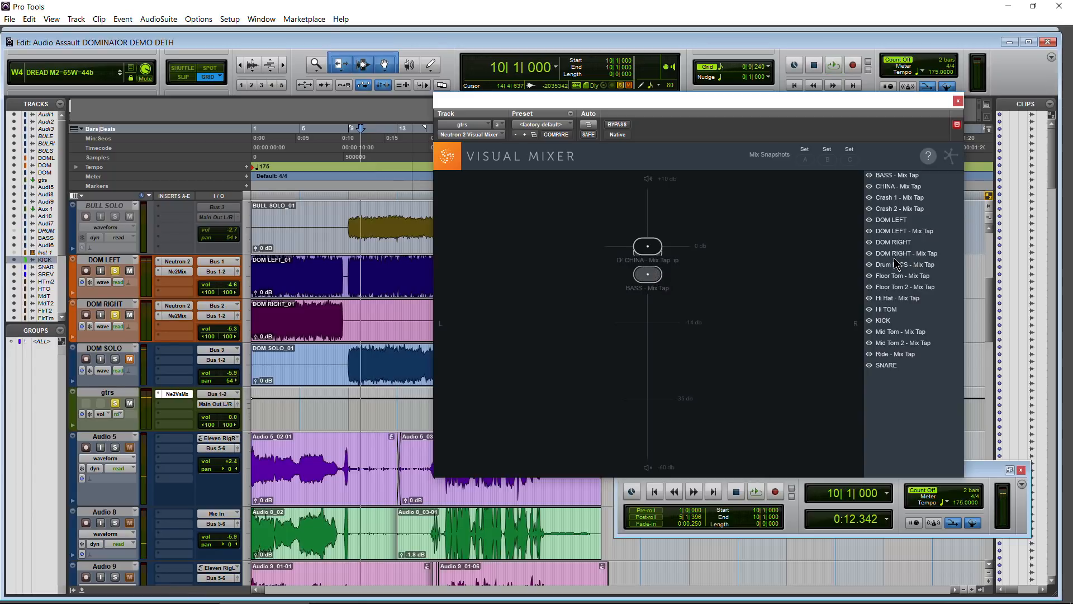
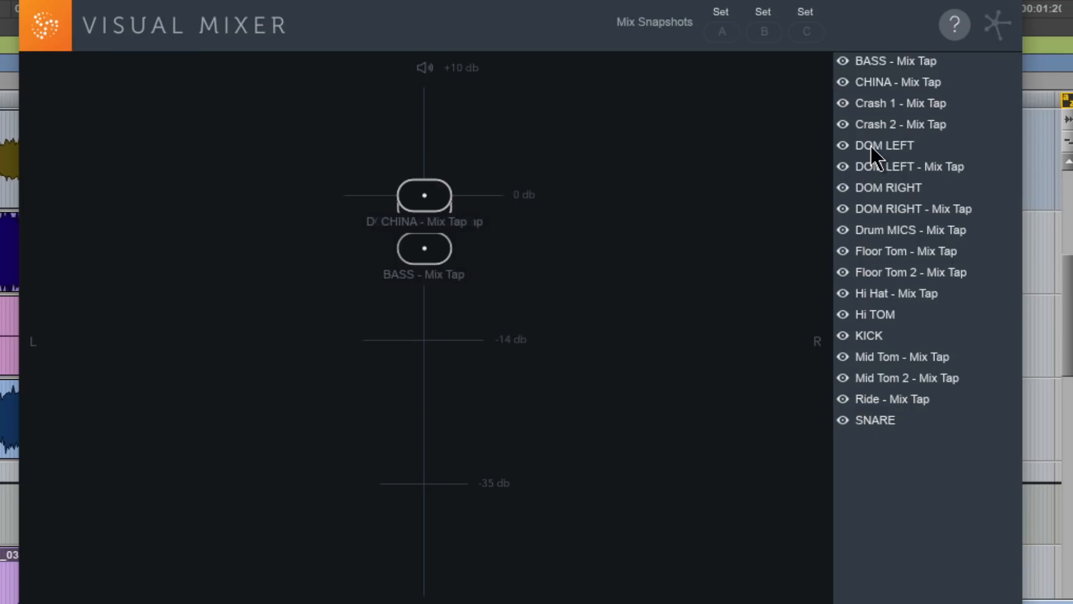
Select DOM LEFT in the gtrs Visual Mixer, toggle its visibility off and on, and raise its level to about 5.6 dB.
click(870, 146)
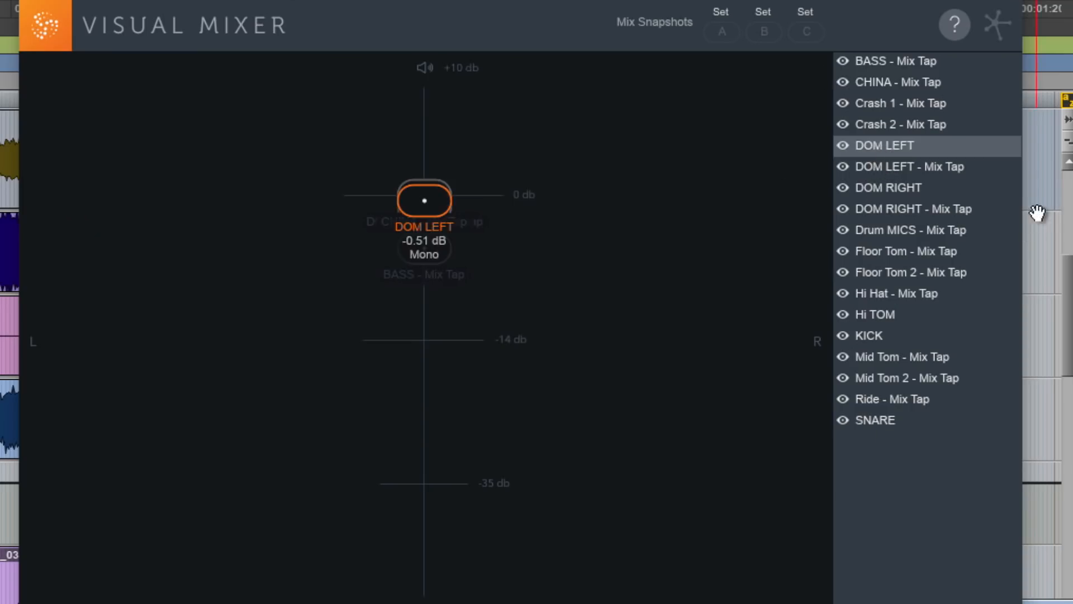
click(844, 147)
click(844, 148)
drag(408, 204, 407, 115)
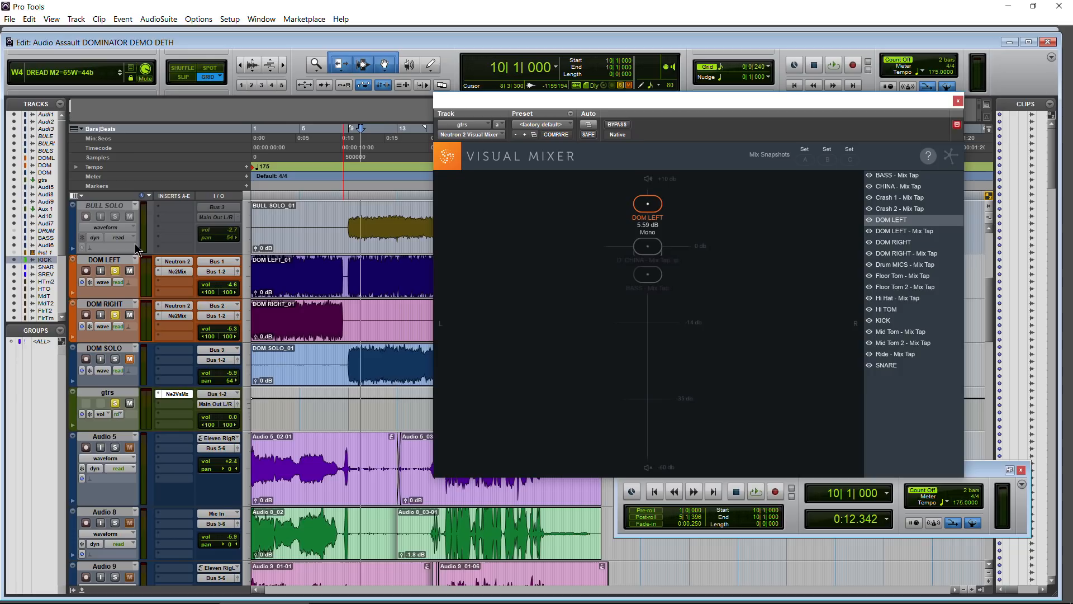
Set DOM LEFT to 0 dB in the gtrs Visual Mixer, keeping that window open, and open the track's Neutron 2 beside it.
drag(666, 212, 678, 250)
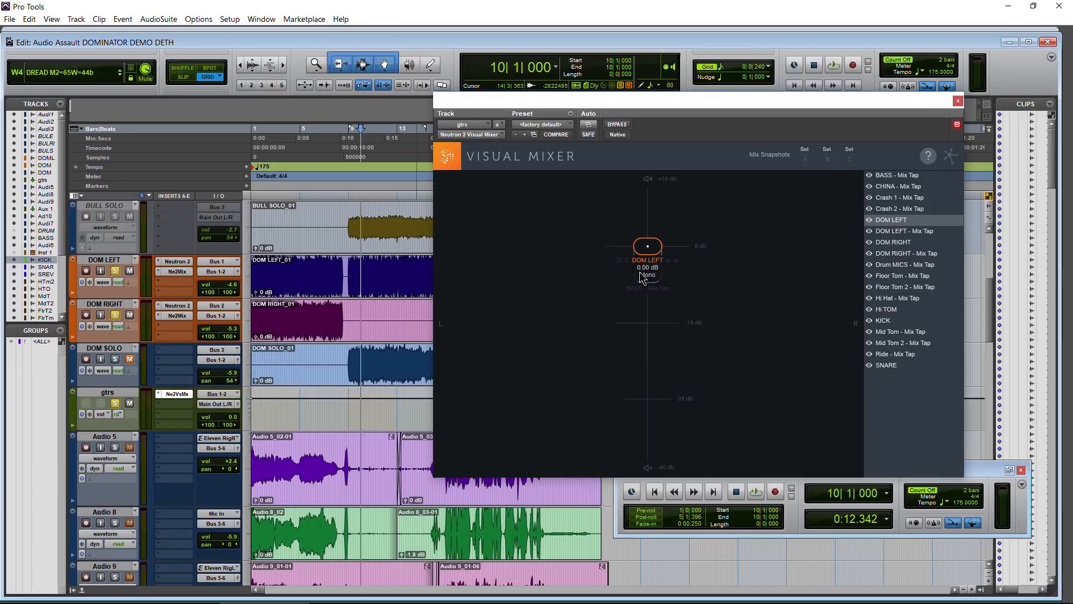
click(958, 126)
double_click(654, 307)
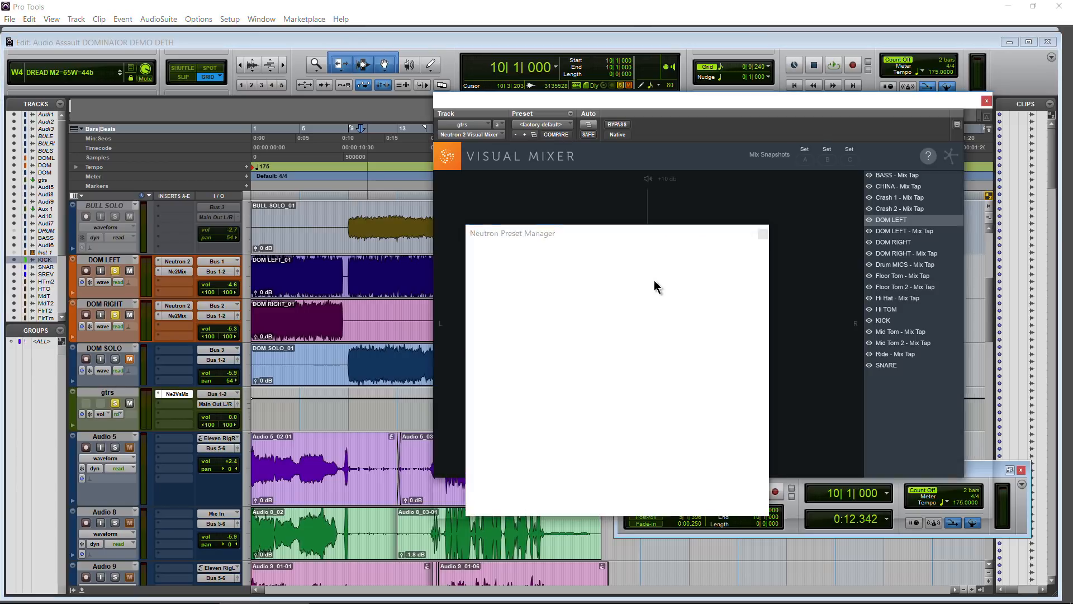
drag(777, 107, 319, 112)
Compare DOM LEFT's level in both plug-in windows by nudging it to about 1.2 dB and back, and close Neutron 2.
drag(650, 248, 650, 238)
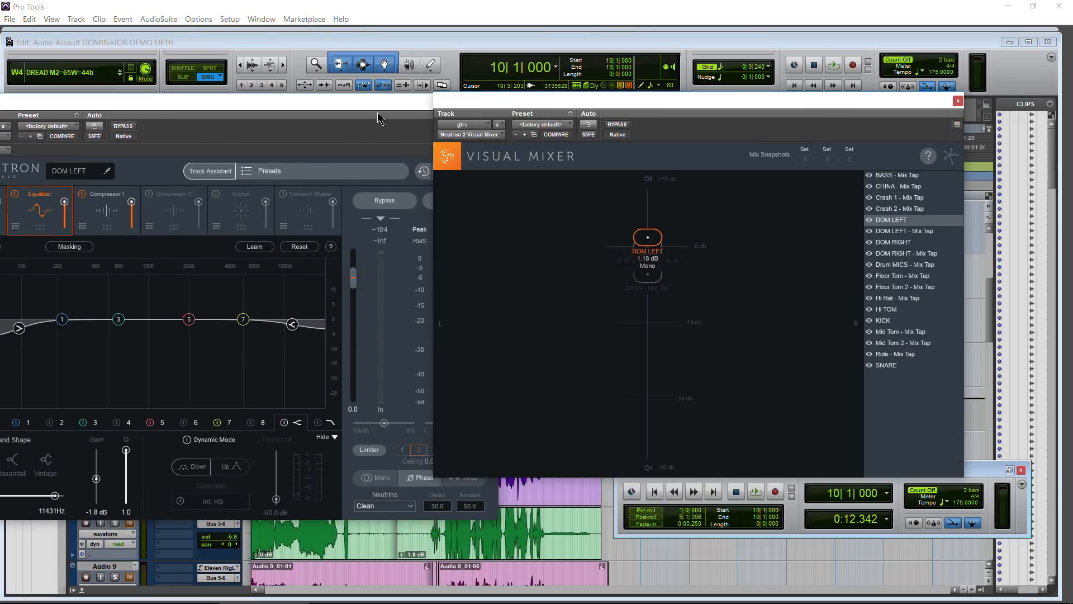
drag(377, 112, 279, 112)
mouse_move(661, 241)
mouse_down()
mouse_move(647, 370)
mouse_move(628, 427)
mouse_move(648, 235)
mouse_move(656, 254)
mouse_up()
click(395, 104)
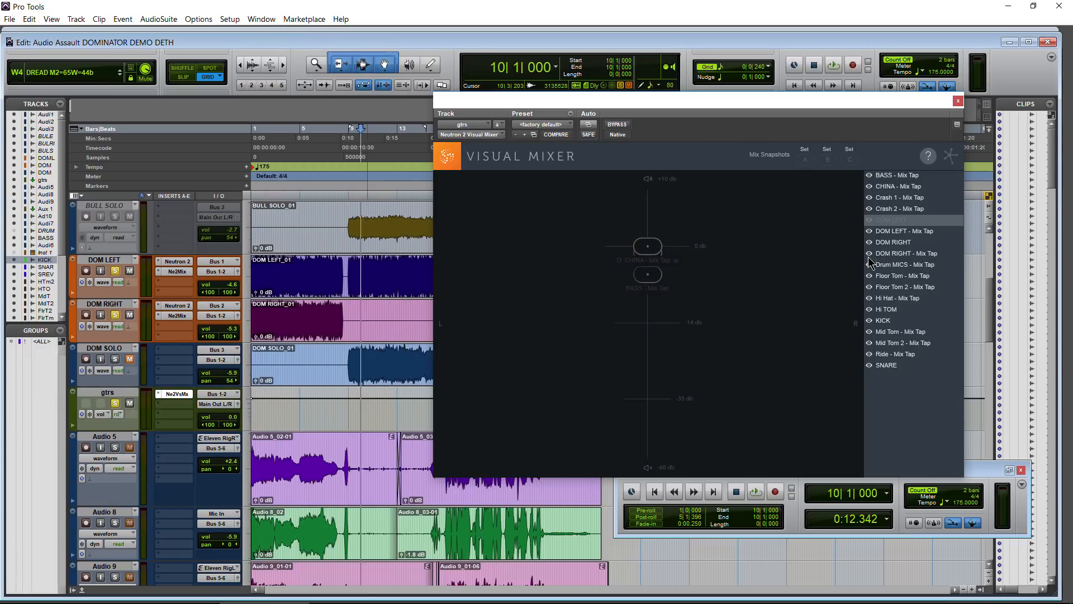
Hide the plain DOM LEFT and DOM RIGHT entries in the Visual Mixer and select DOM RIGHT - Mix Tap.
click(869, 242)
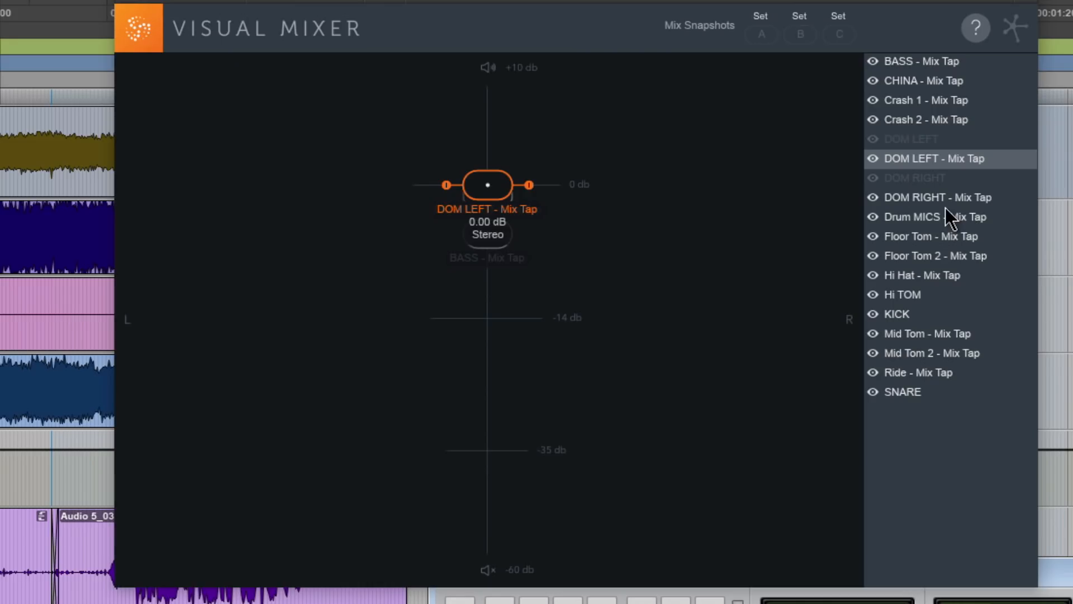
click(947, 201)
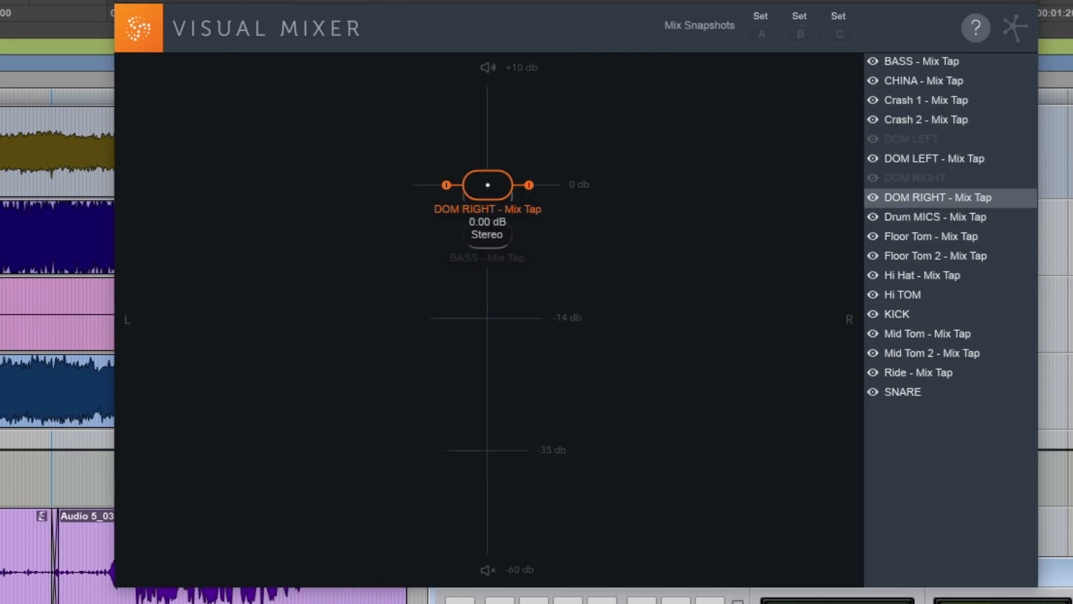
Hide the CHINA, Crash 1, Crash 2, Drum MICS and Floor Tom entries in the gtrs Visual Mixer.
scroll(58, 346, down, 14)
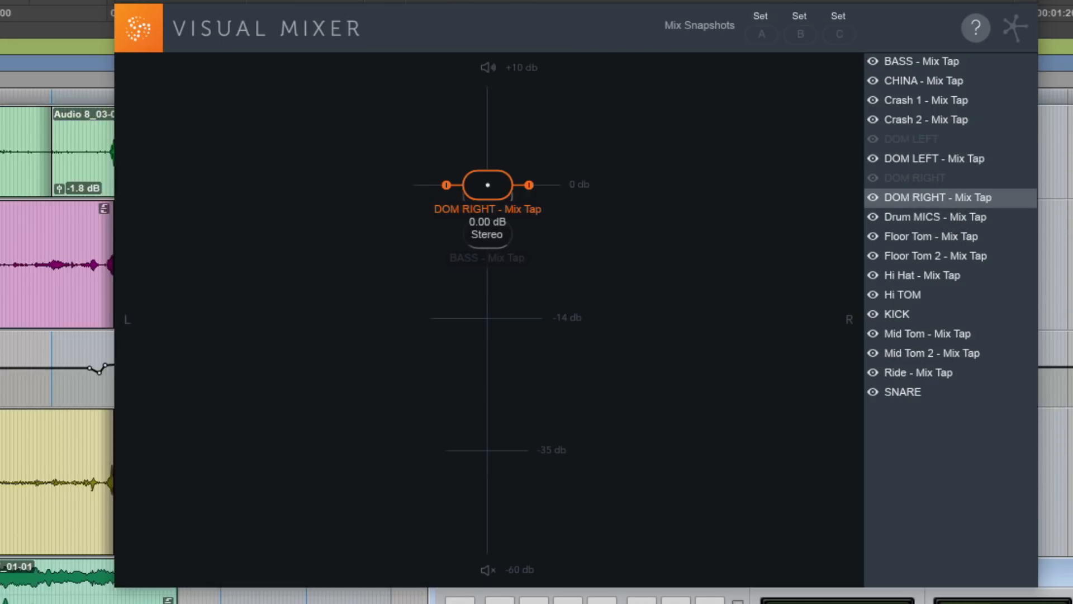
scroll(57, 347, down, 4)
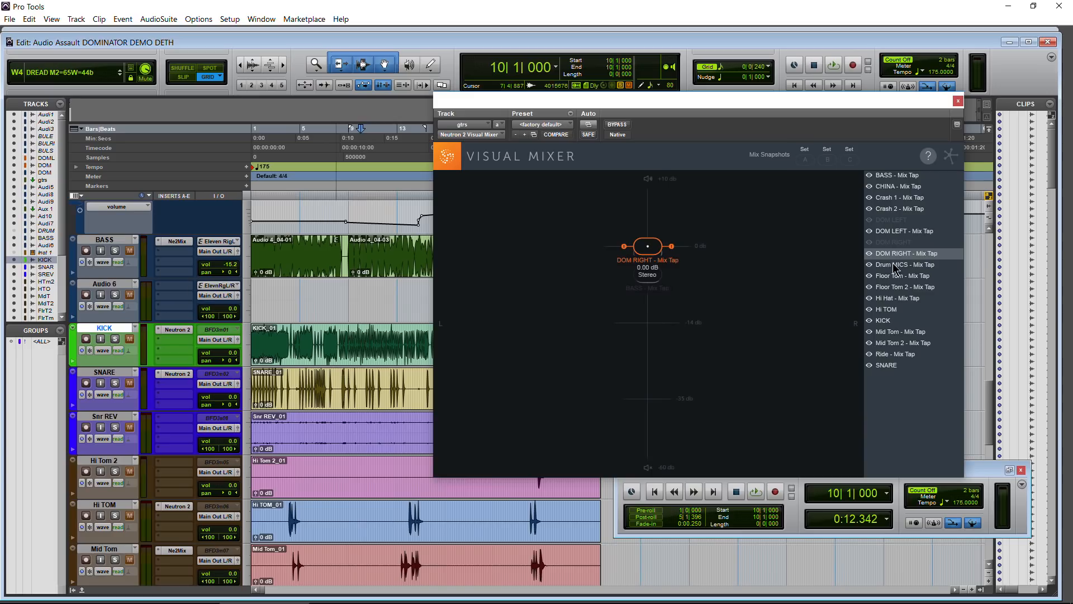
click(869, 187)
click(869, 198)
click(869, 276)
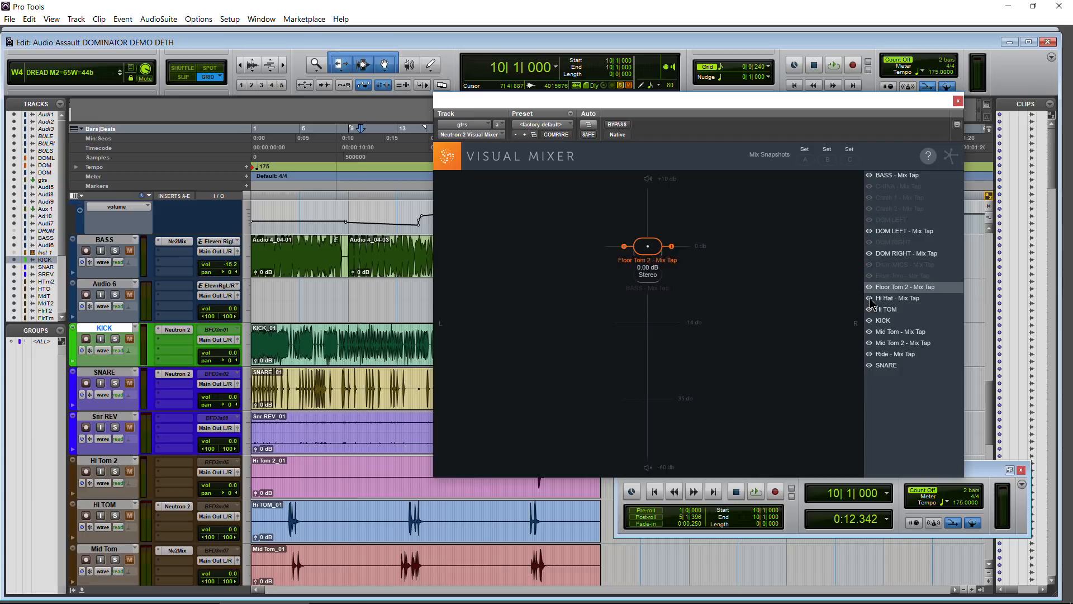
Hide the Hi Hat, Hi TOM, KICK, Mid Tom, Mid Tom 2, SNARE and Floor Tom 2 entries in the Visual Mixer.
click(870, 298)
click(868, 311)
click(870, 322)
click(871, 331)
click(871, 344)
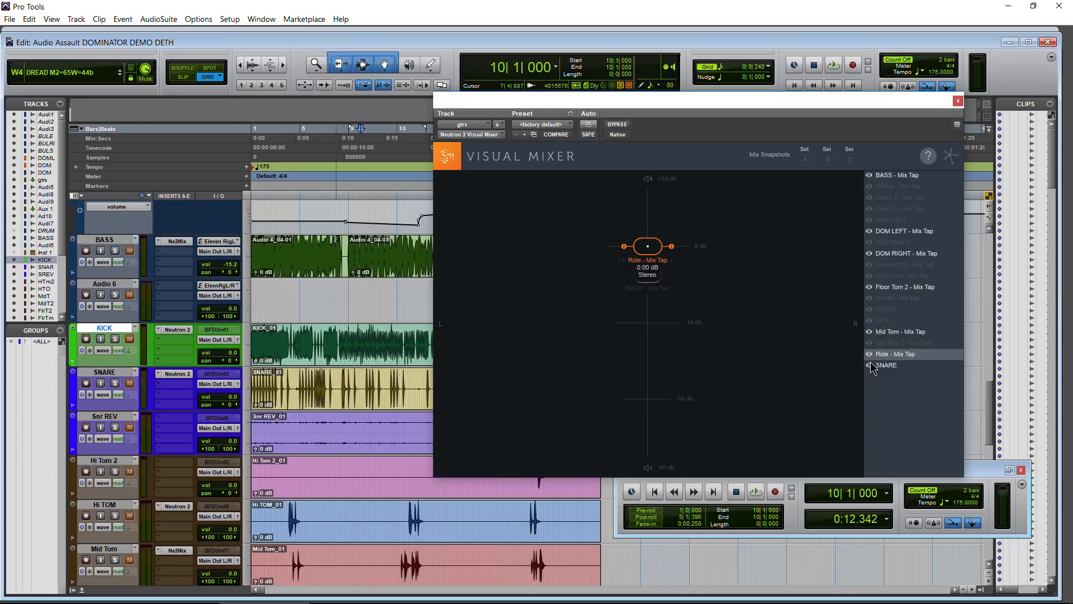
click(870, 366)
click(869, 332)
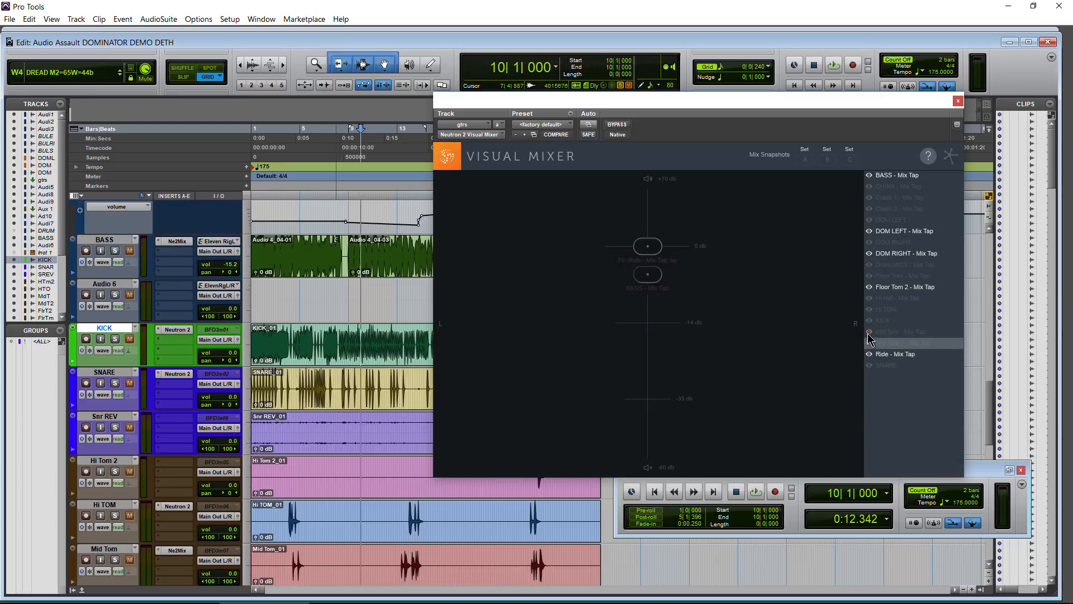
click(869, 287)
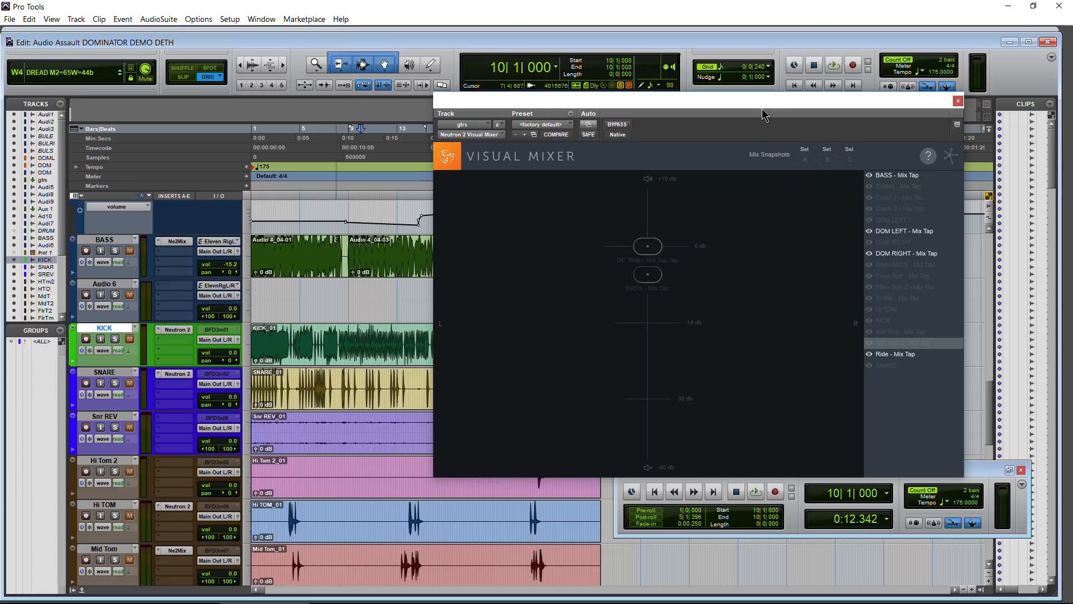
Return the transport to the session start and lower BASS - Mix Tap to about -8.4 dB, playing the mix briefly.
drag(774, 110, 742, 111)
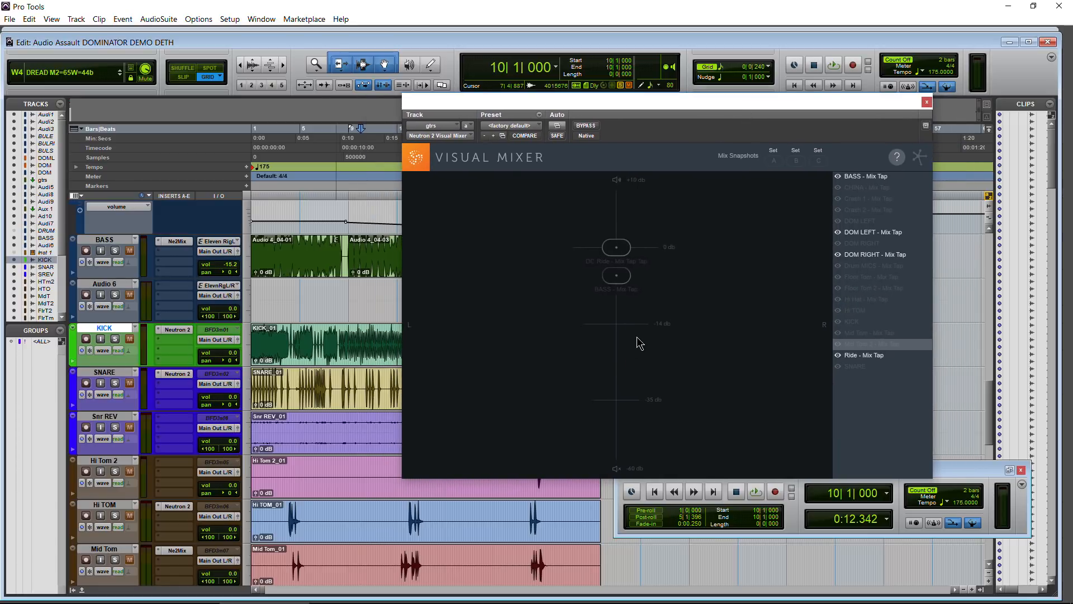
click(797, 86)
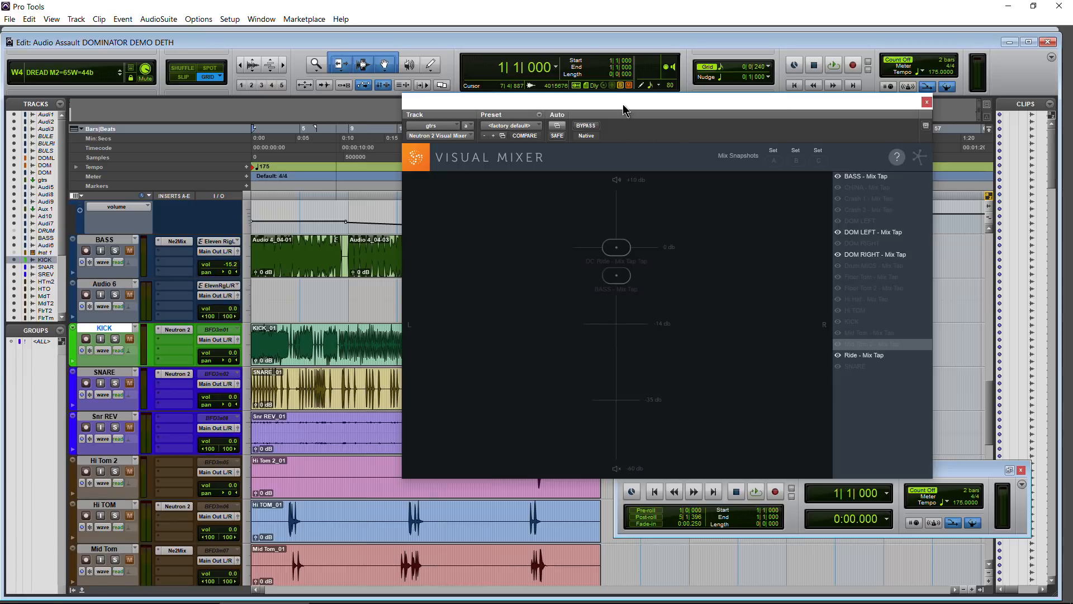
key(space)
drag(616, 275, 616, 293)
key(space)
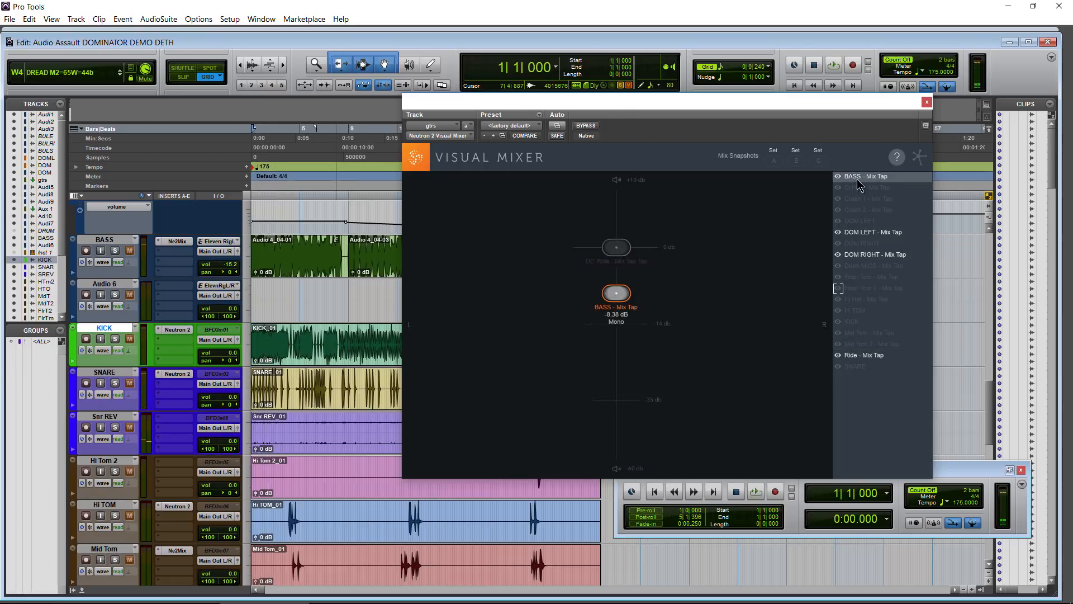
Raise BASS - Mix Tap to about -4.4 dB in the Visual Mixer and audition it in brief playback.
mouse_move(615, 303)
mouse_down()
mouse_move(616, 373)
mouse_move(616, 282)
mouse_up()
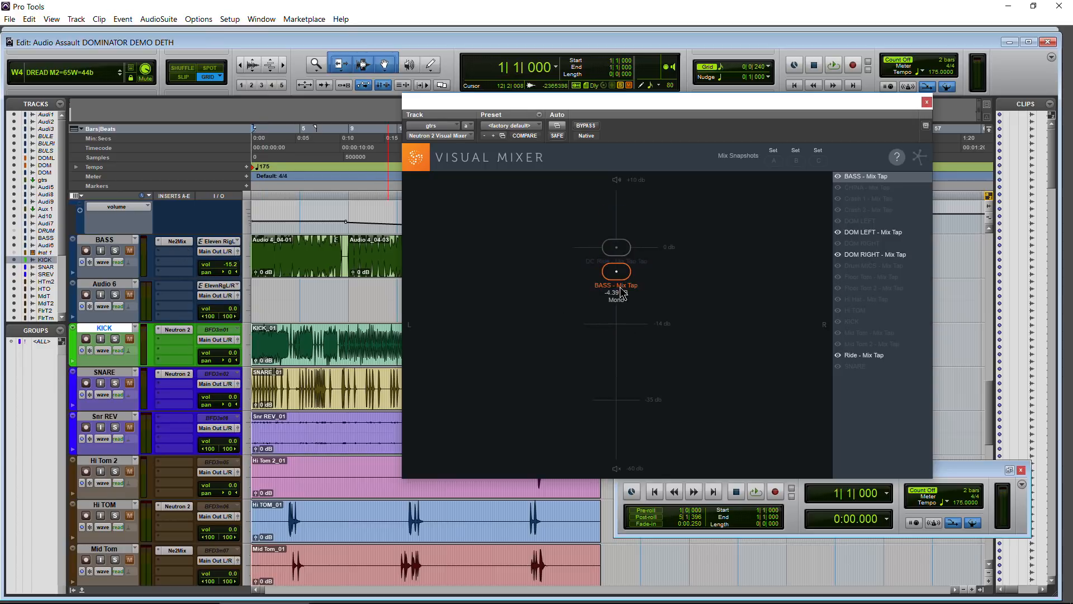
key(space)
mouse_move(620, 278)
mouse_down()
mouse_move(621, 200)
mouse_move(626, 279)
mouse_up()
key(space)
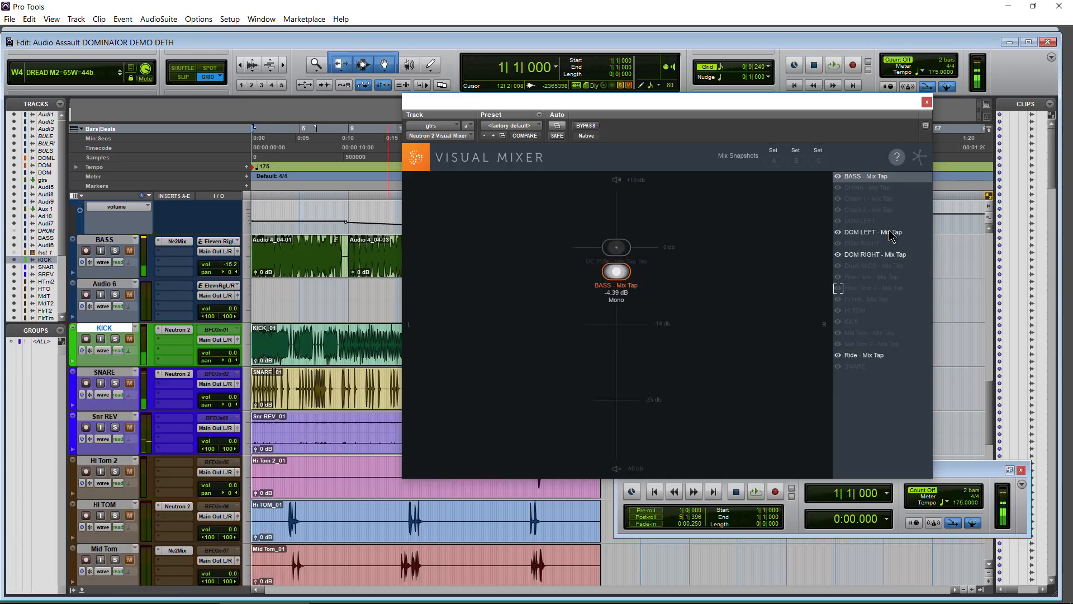
Pan DOM LEFT - Mix Tap to the left and DOM RIGHT - Mix Tap to the right at about -2.2 dB, and start playback.
click(890, 233)
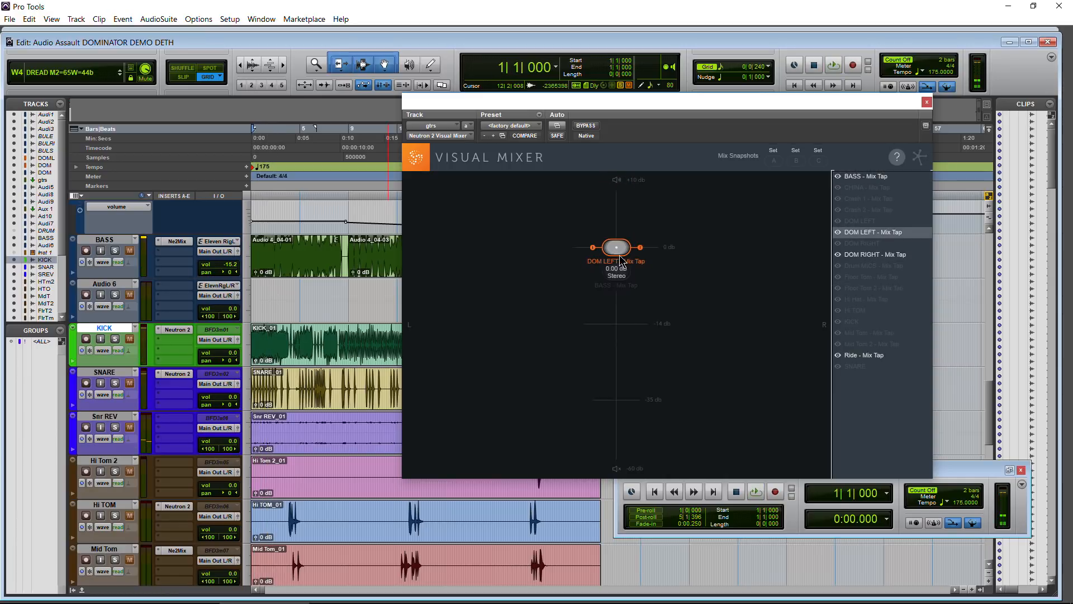
click(896, 256)
key(space)
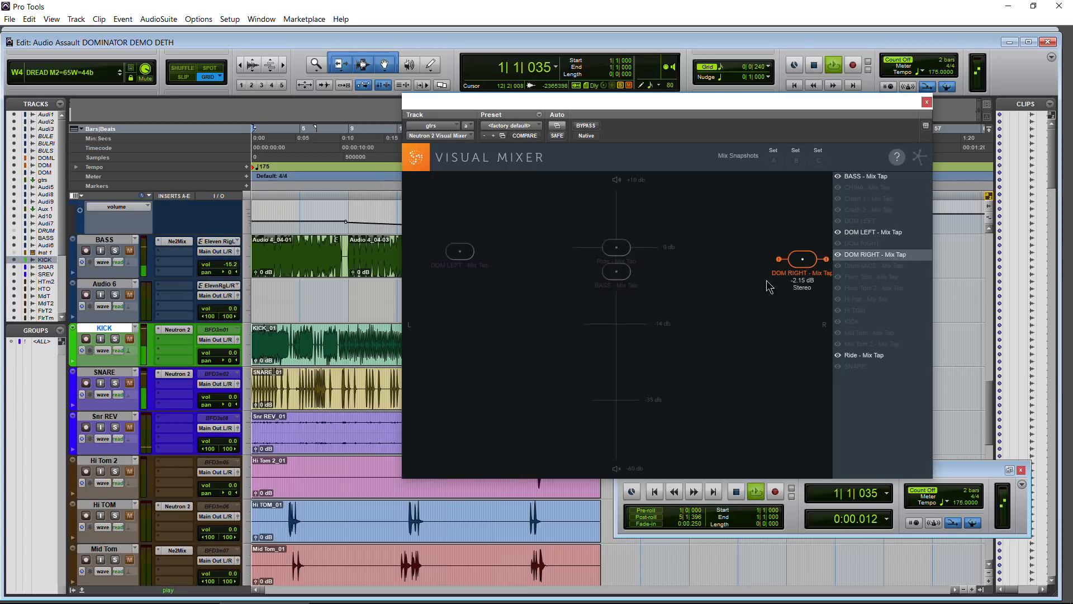
Try narrower positions for DOM LEFT - Mix Tap and DOM RIGHT - Mix Tap during playback, with DOM RIGHT at about -1.6 dB.
mouse_move(458, 260)
mouse_down()
mouse_move(443, 267)
mouse_move(506, 215)
mouse_move(504, 198)
mouse_move(435, 372)
mouse_move(467, 295)
mouse_move(465, 255)
mouse_up()
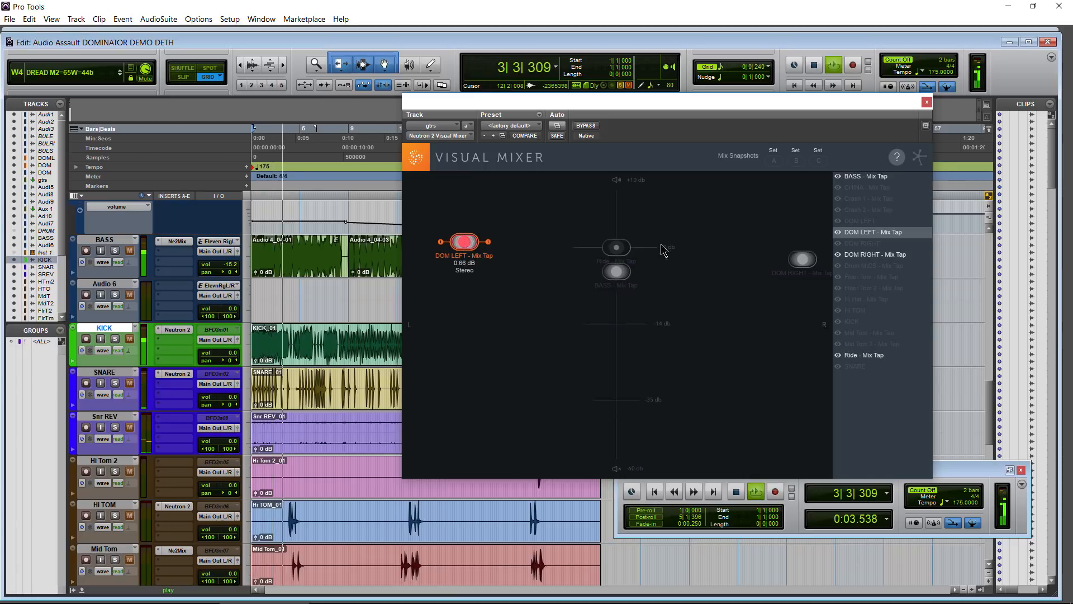
drag(795, 255, 725, 252)
drag(465, 242, 483, 269)
drag(725, 251, 722, 257)
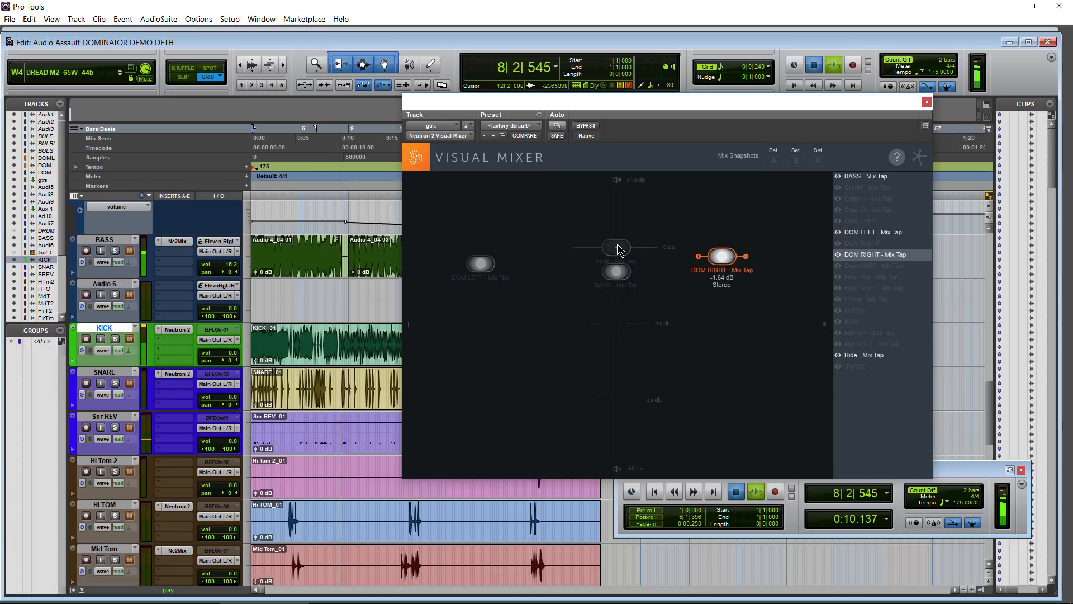
Stop playback, spread the two DOM Mix Taps wide with DOM LEFT at about -2.2 dB, and close the Visual Mixer.
key(space)
click(466, 258)
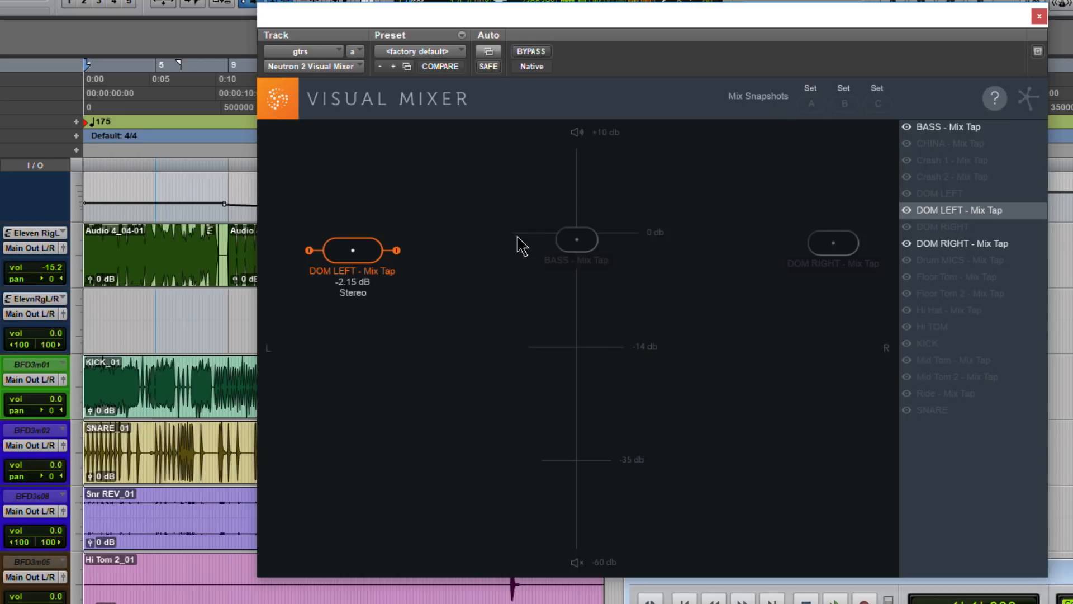
click(1039, 16)
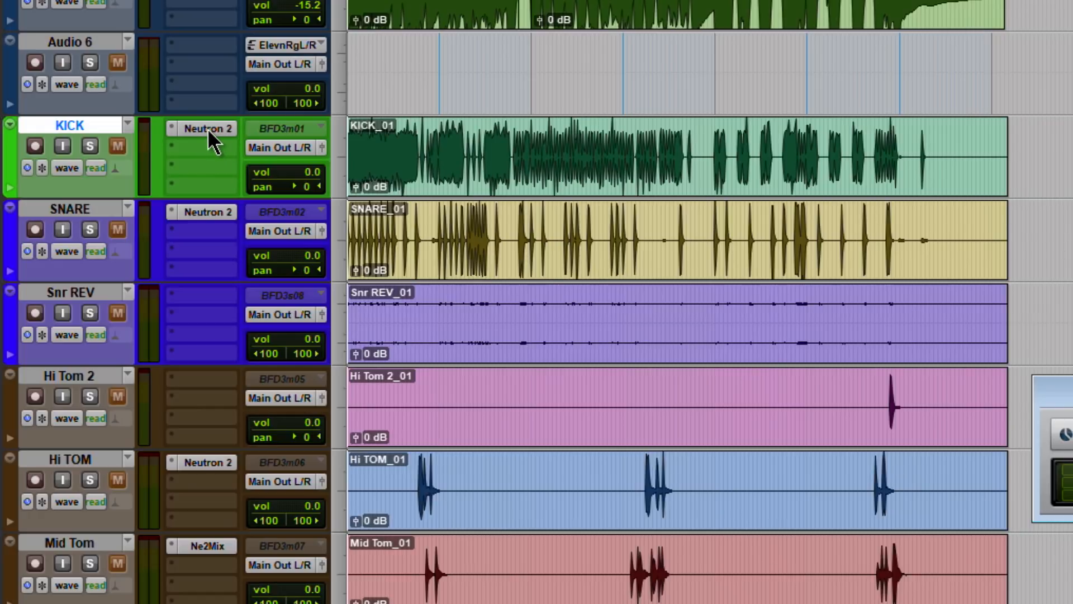
Review the Neutron 2 insert on the KICK track, dismissing its preset manager, and close its window.
click(207, 130)
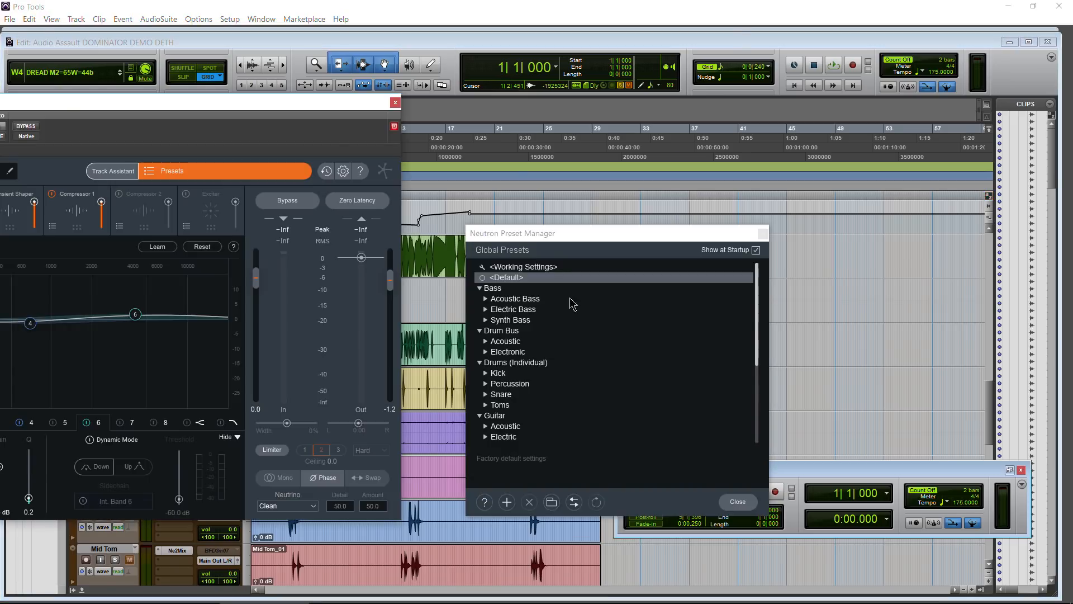
click(734, 501)
drag(120, 102, 623, 85)
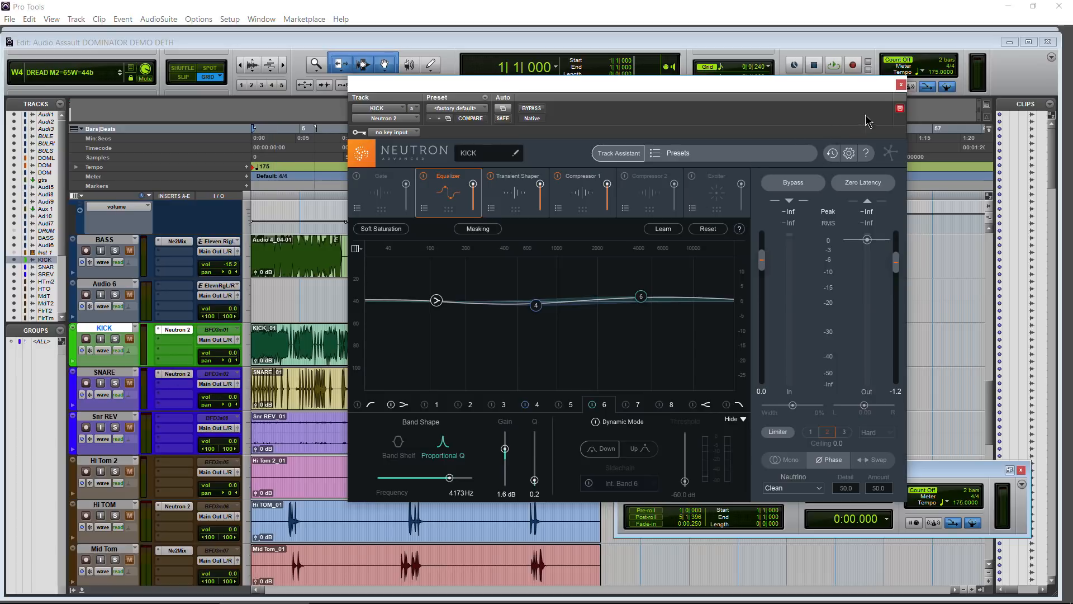
click(902, 85)
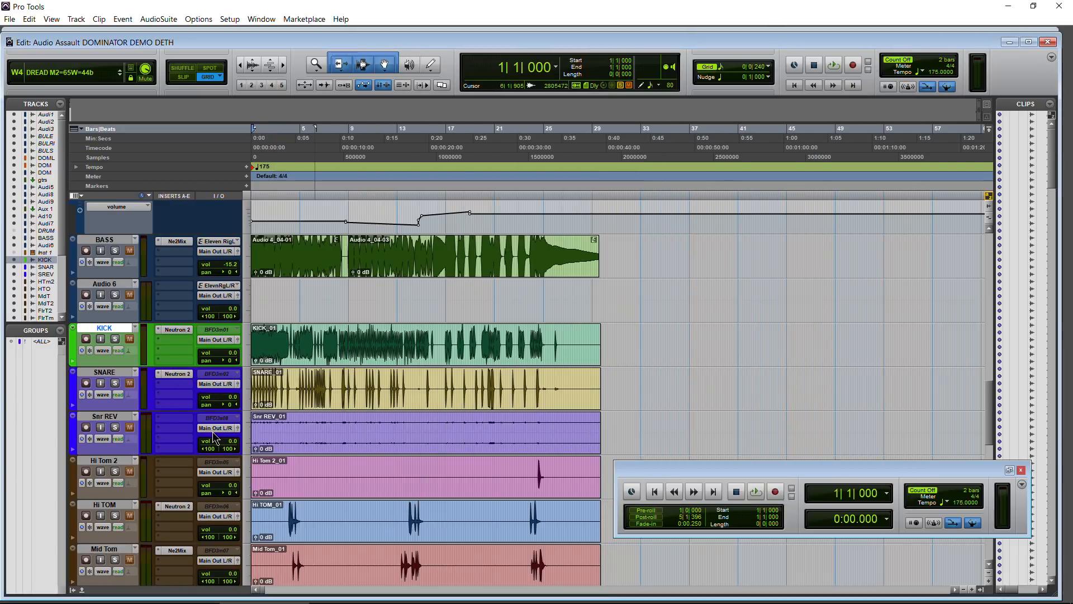
Insert the iZotope Neutron 2 Mix Tap (mono/stereo) in the first insert slot of Hi Tom 2 and close its window.
scroll(286, 400, down, 3)
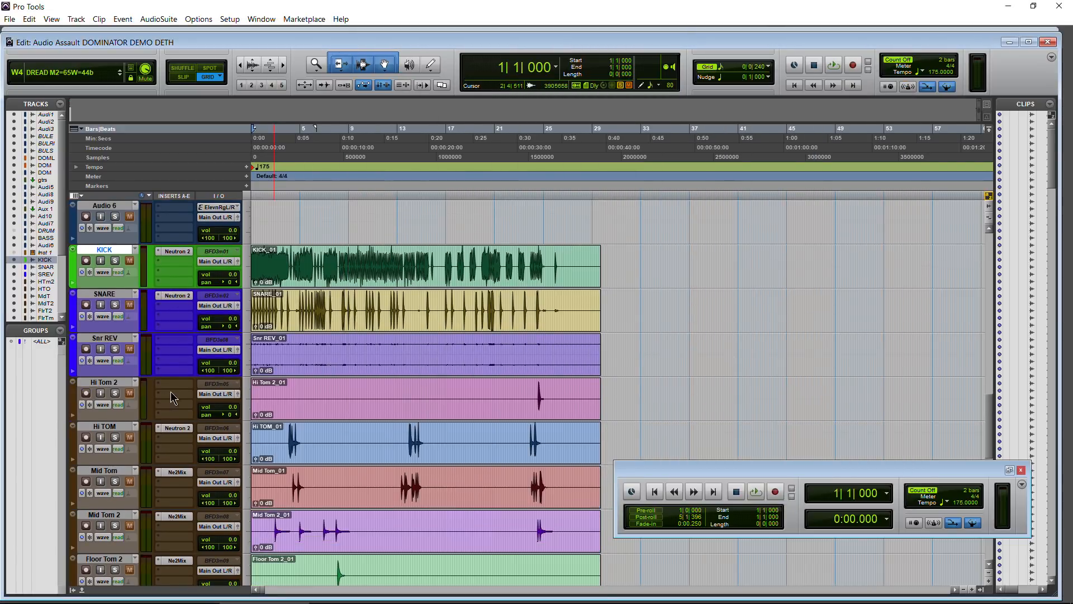
click(178, 390)
mouse_move(216, 405)
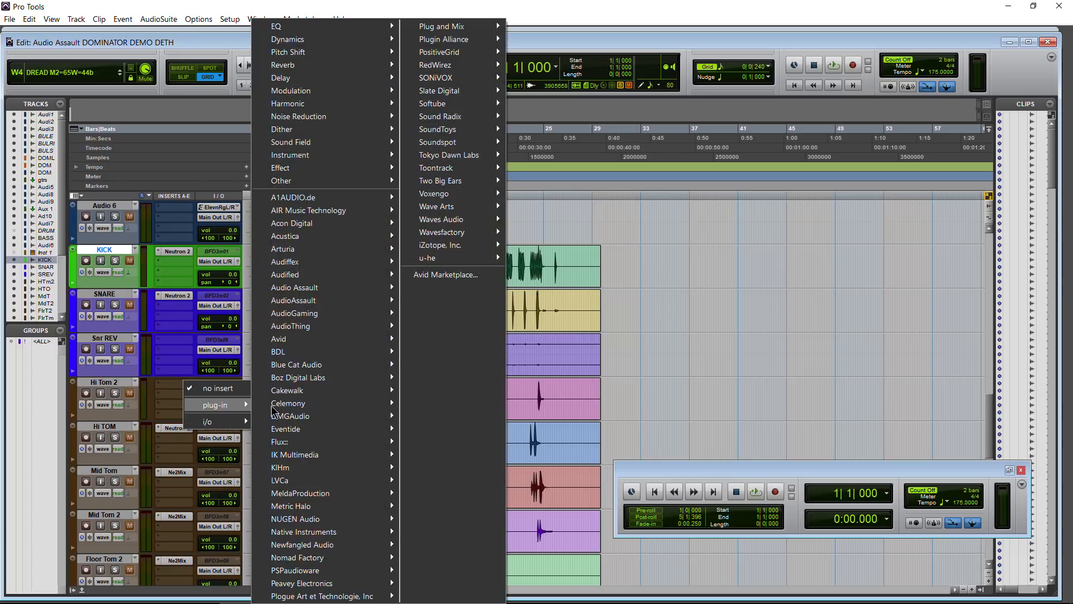
mouse_move(454, 249)
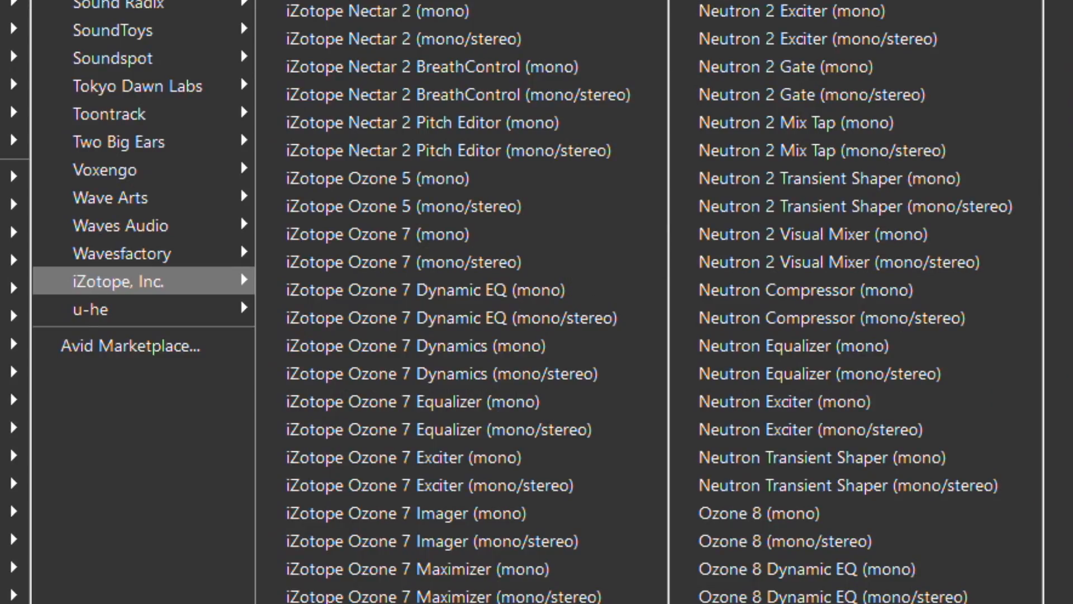
click(911, 152)
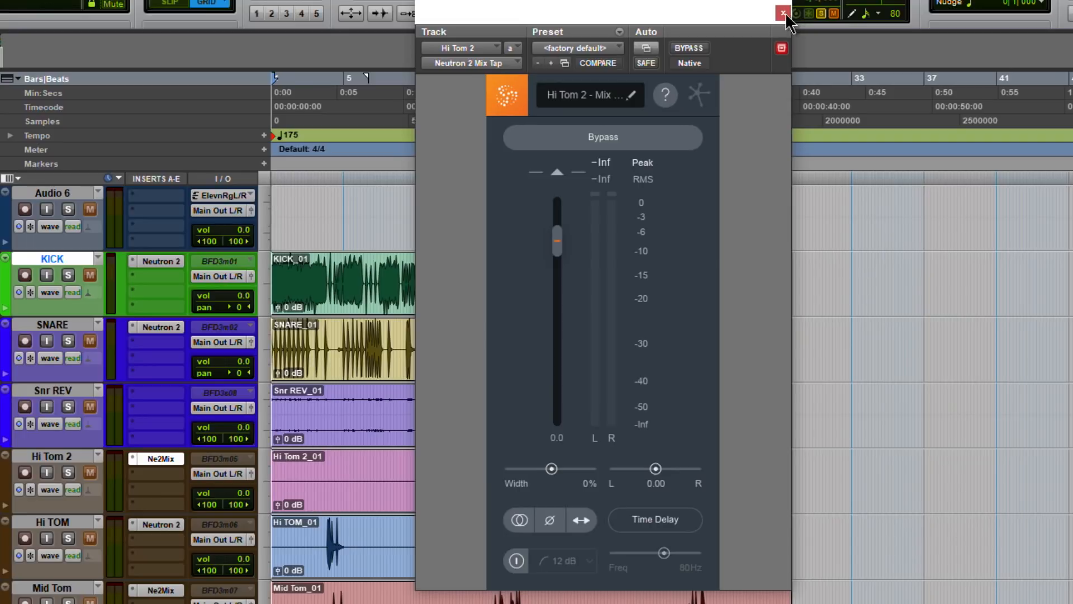
click(784, 14)
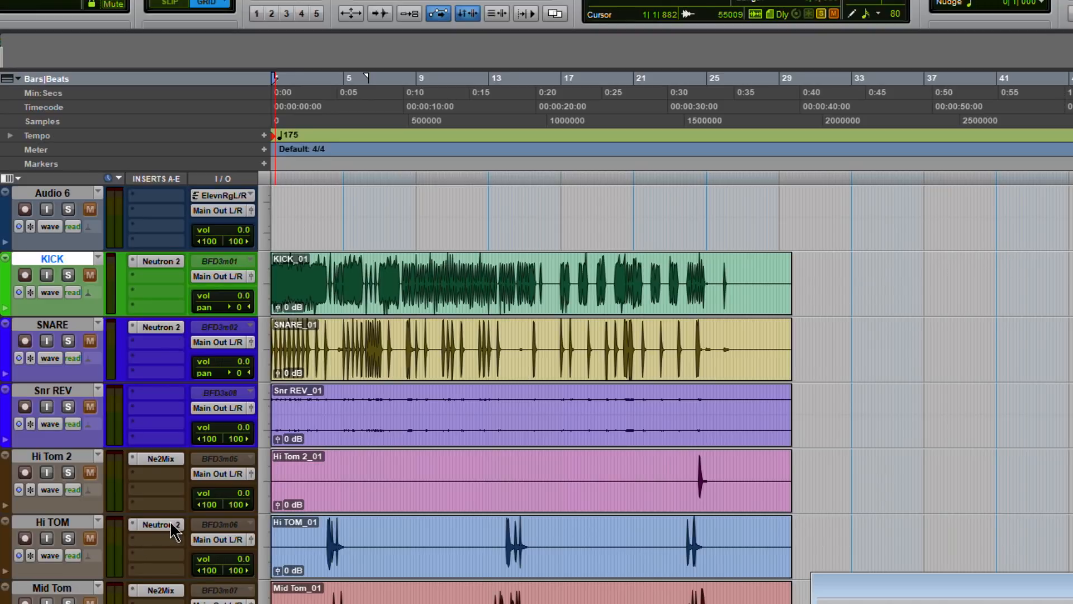
Open the Visual Mixer on the Drum MICS track and position its window clear of the track controls.
scroll(171, 497, down, 3)
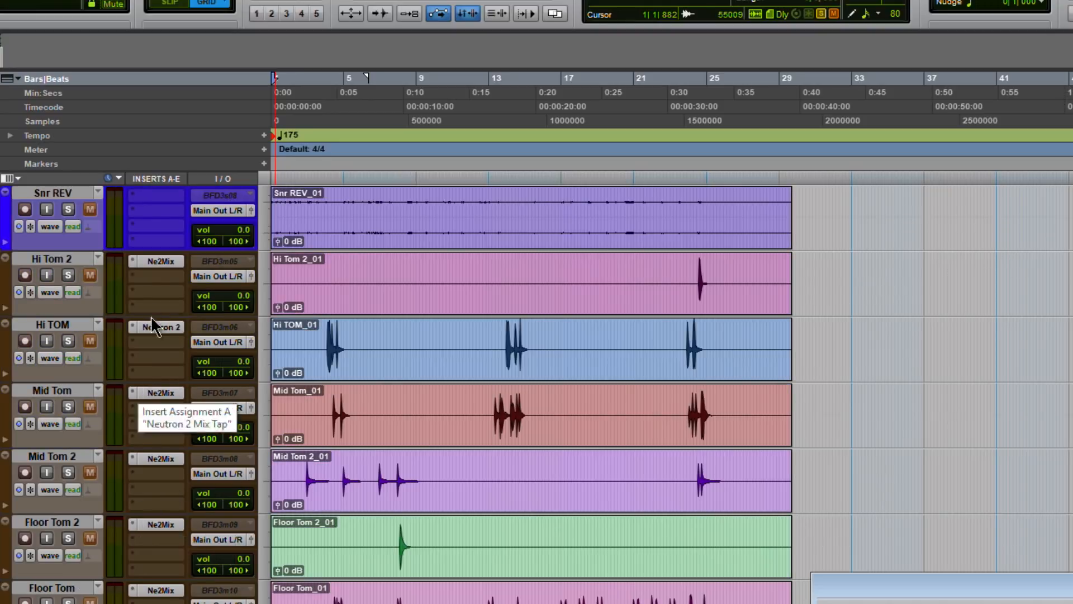
scroll(160, 403, down, 2)
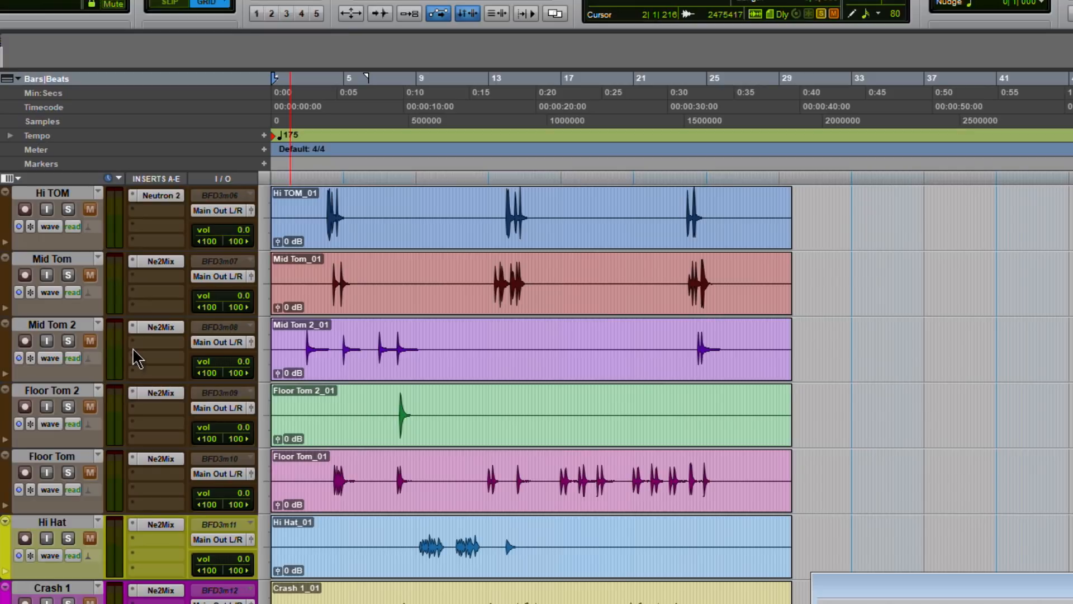
scroll(137, 354, down, 5)
scroll(62, 313, down, 2)
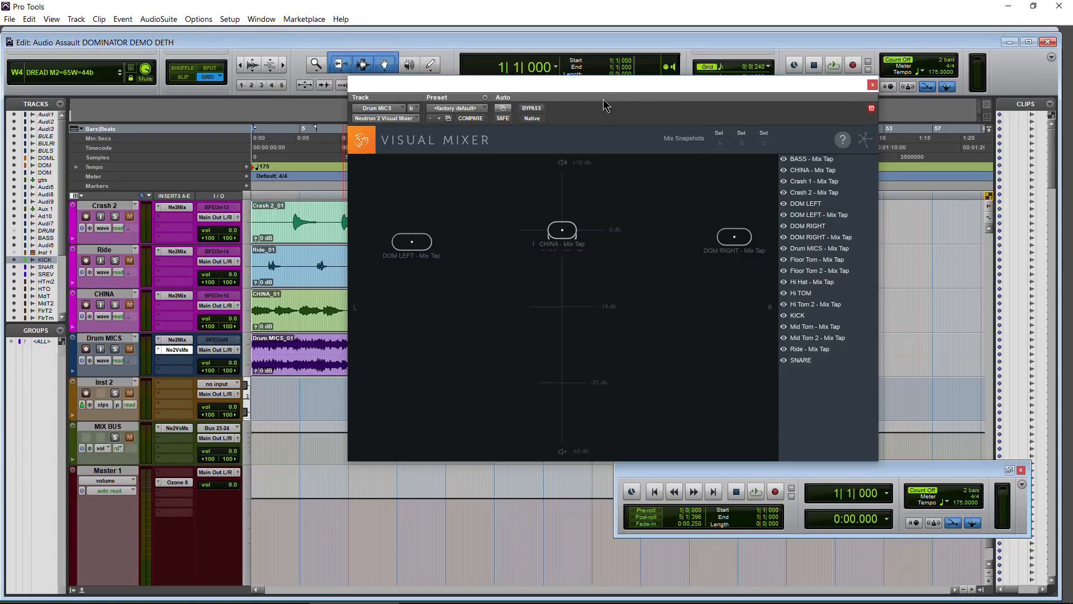
drag(717, 86, 768, 84)
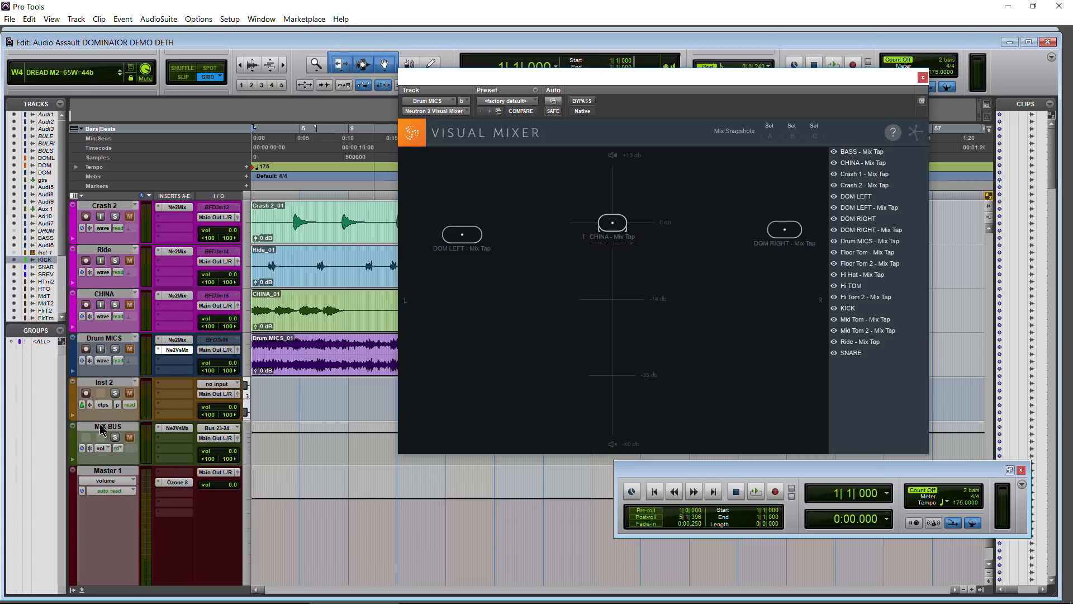
Open the Visual Mixer on the MIX BUS track, close the Drum MICS one, and position the remaining window beside the track controls.
click(105, 427)
click(171, 430)
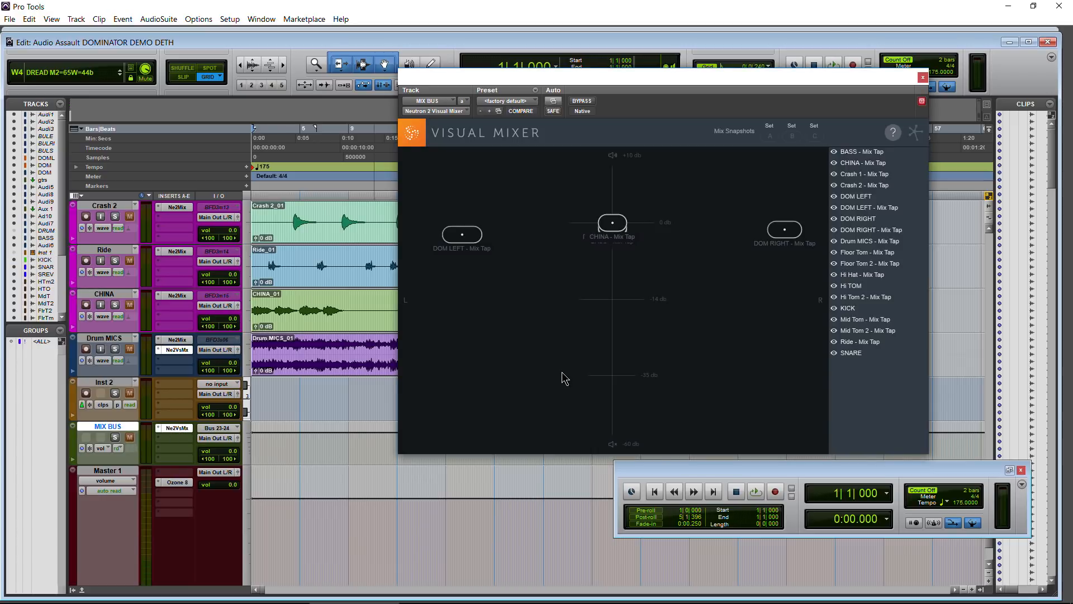
drag(786, 81, 615, 143)
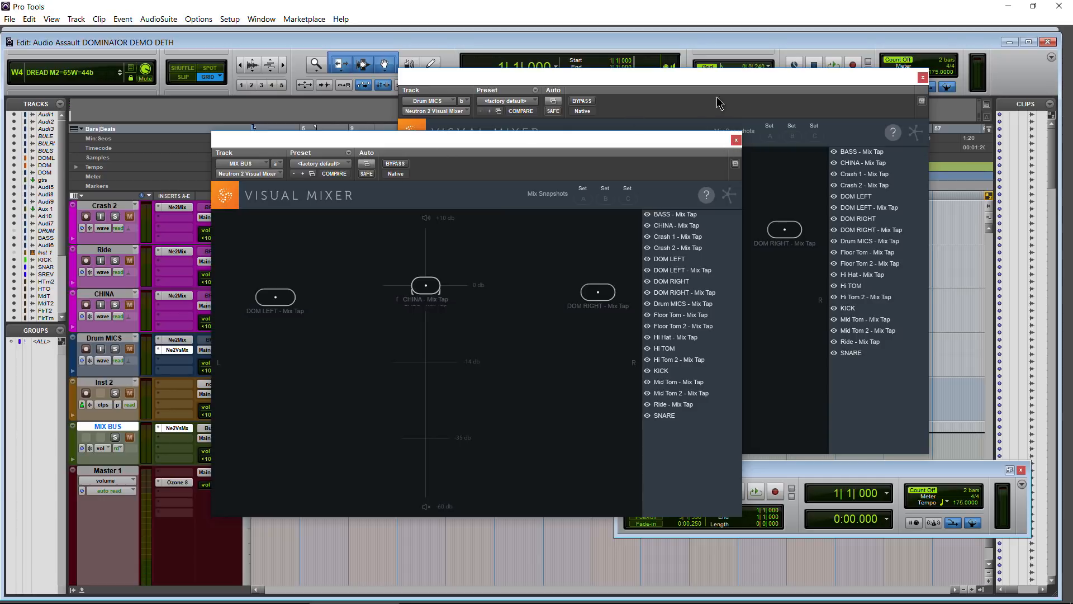
drag(714, 84, 796, 84)
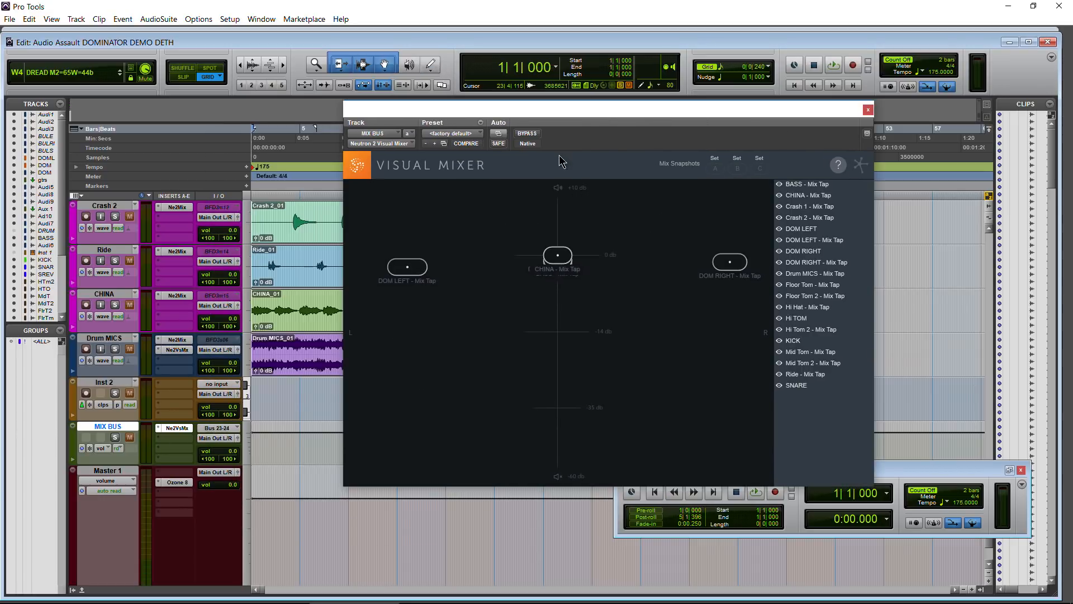
drag(550, 116, 574, 111)
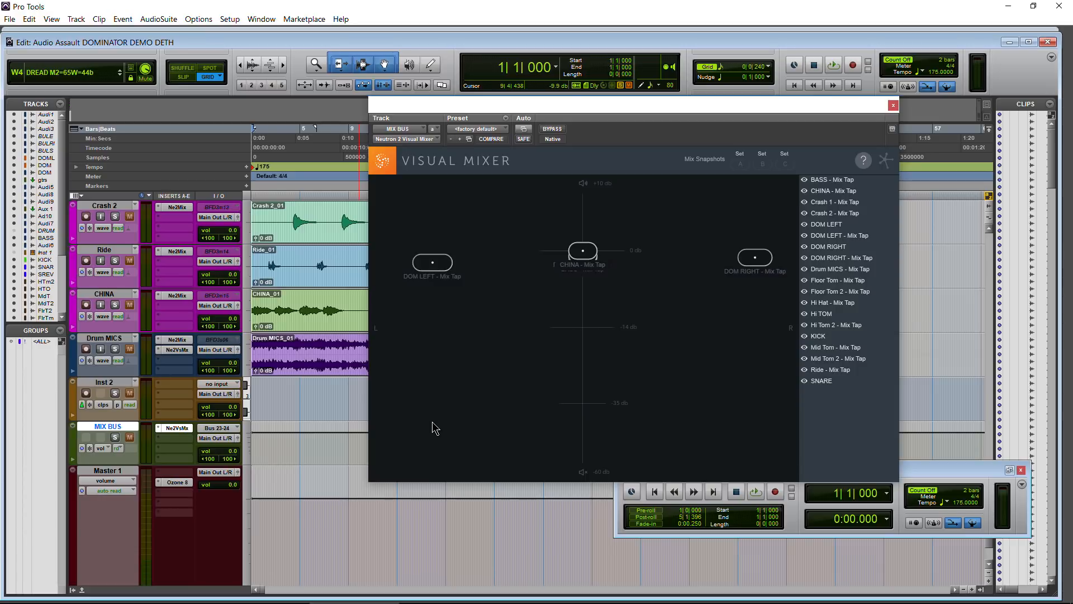
Play the session briefly, lower the DOM LEFT Mix Tap to about -13.5 dB, and move the mixer window nearer the tracks.
key(space)
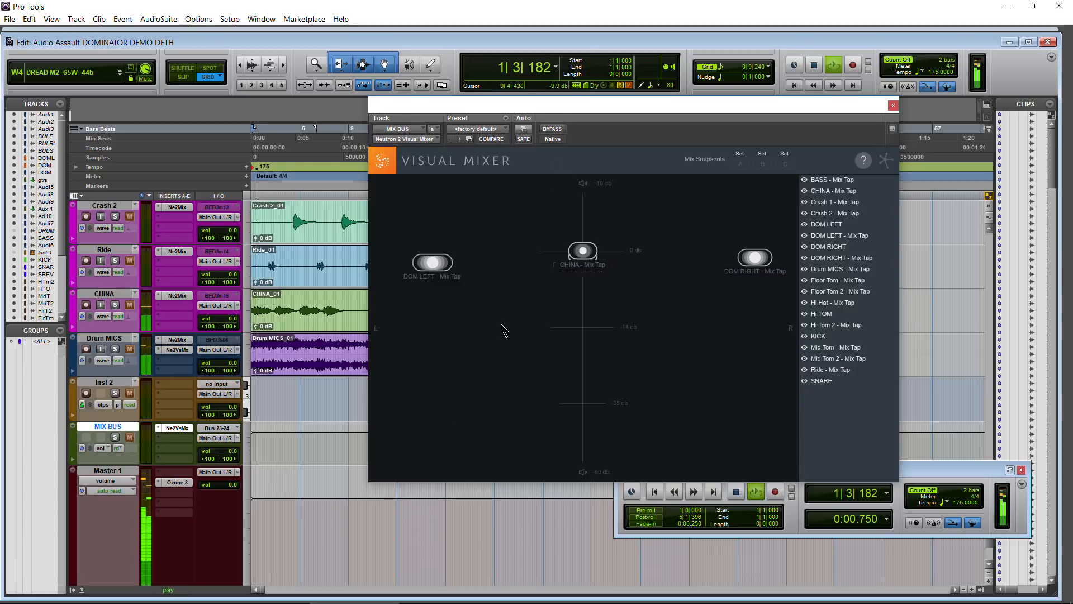
drag(439, 268, 441, 323)
key(space)
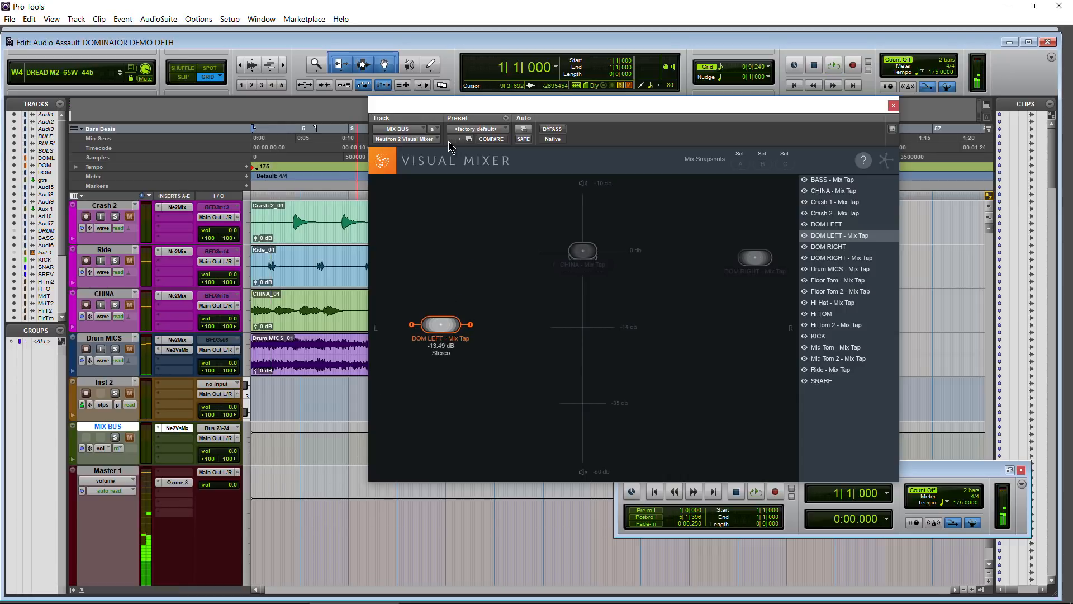
drag(501, 109, 367, 173)
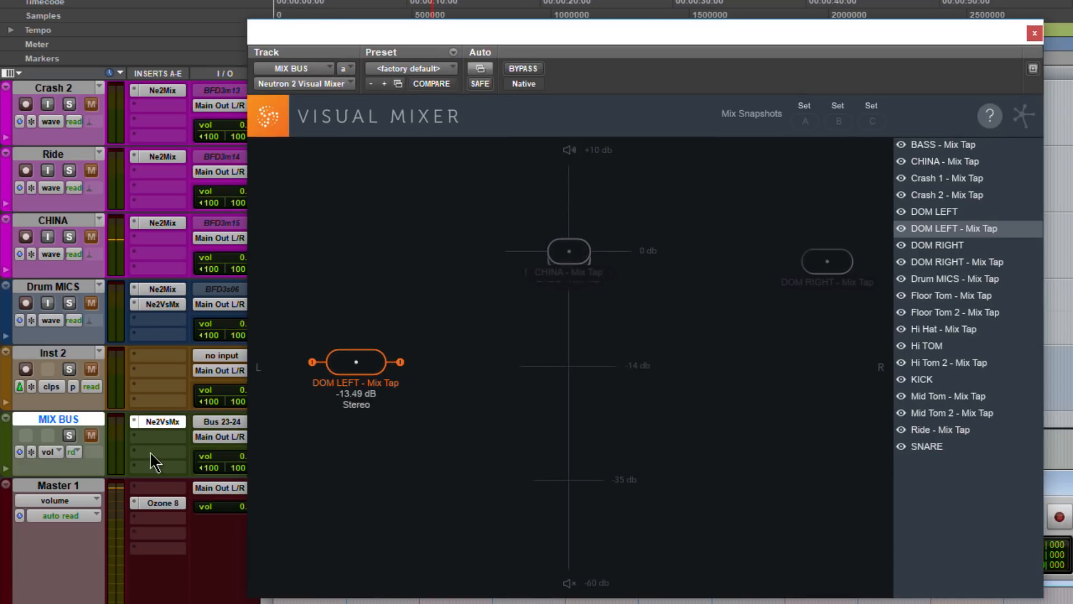
During playback, raise DOM LEFT and move it further left, and set DOM RIGHT to about -5 dB further right.
key(space)
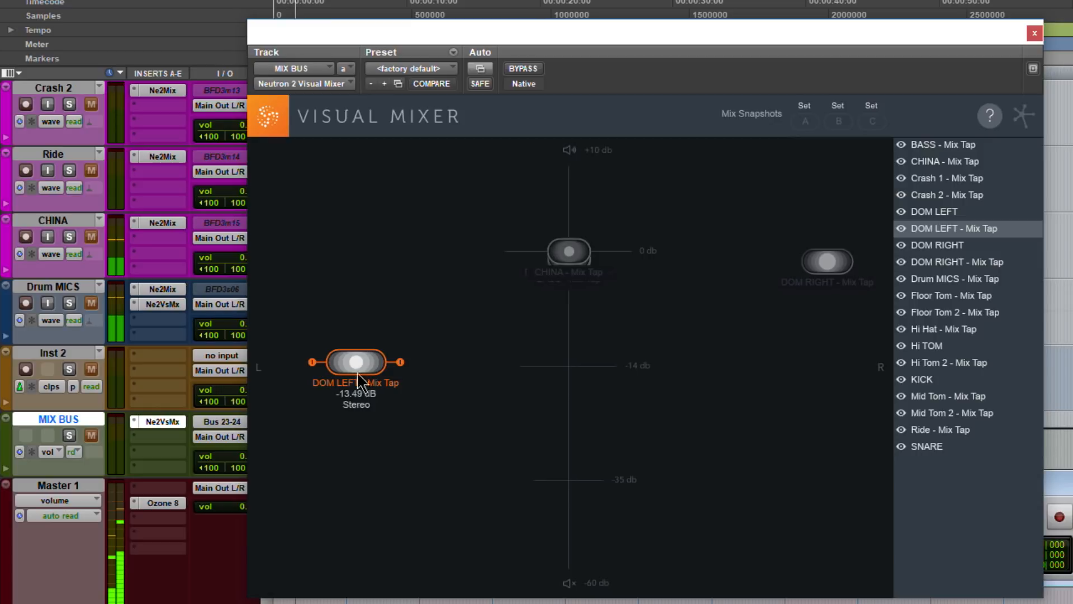
drag(363, 369, 308, 295)
drag(822, 283, 855, 290)
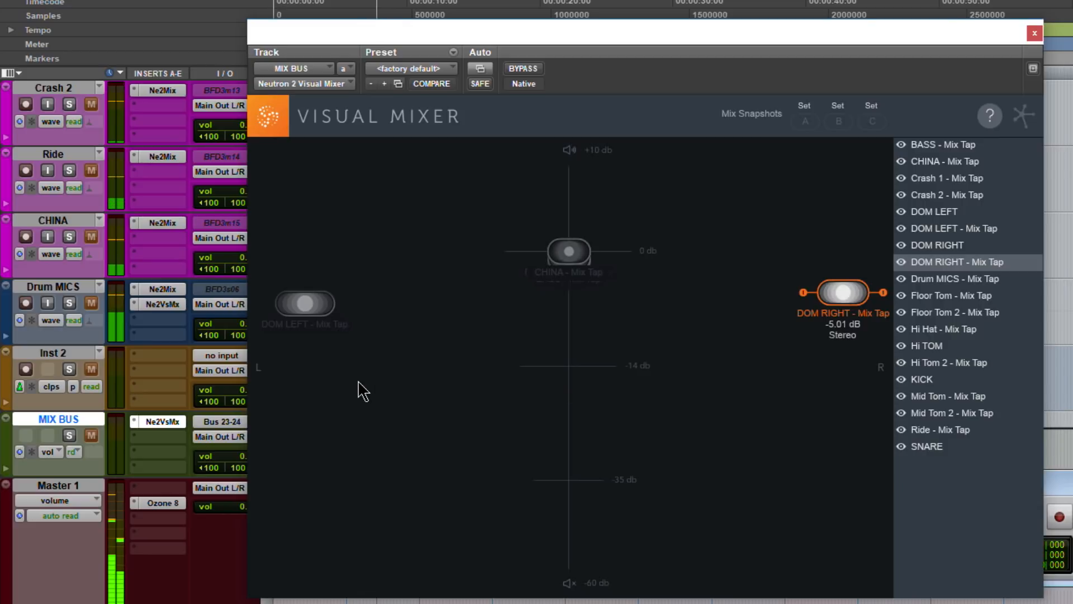
Open the gtrs Visual Mixer beside the MIX BUS one and raise DOM LEFT to about 0.3 dB in the MIX BUS instance.
drag(518, 29, 711, 3)
scroll(27, 478, up, 5)
scroll(27, 478, up, 15)
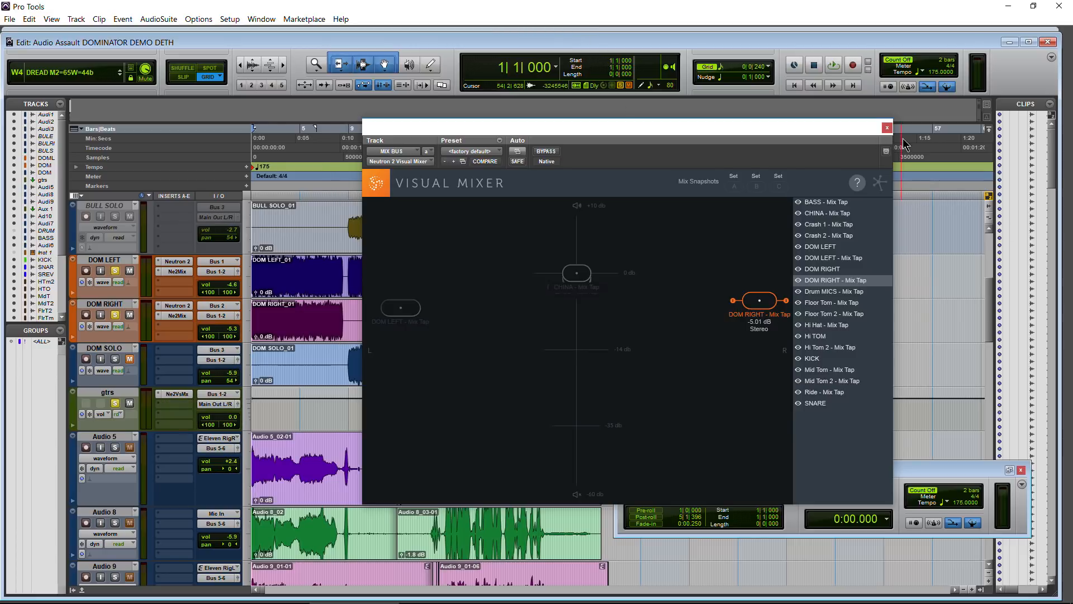
drag(874, 129, 1051, 136)
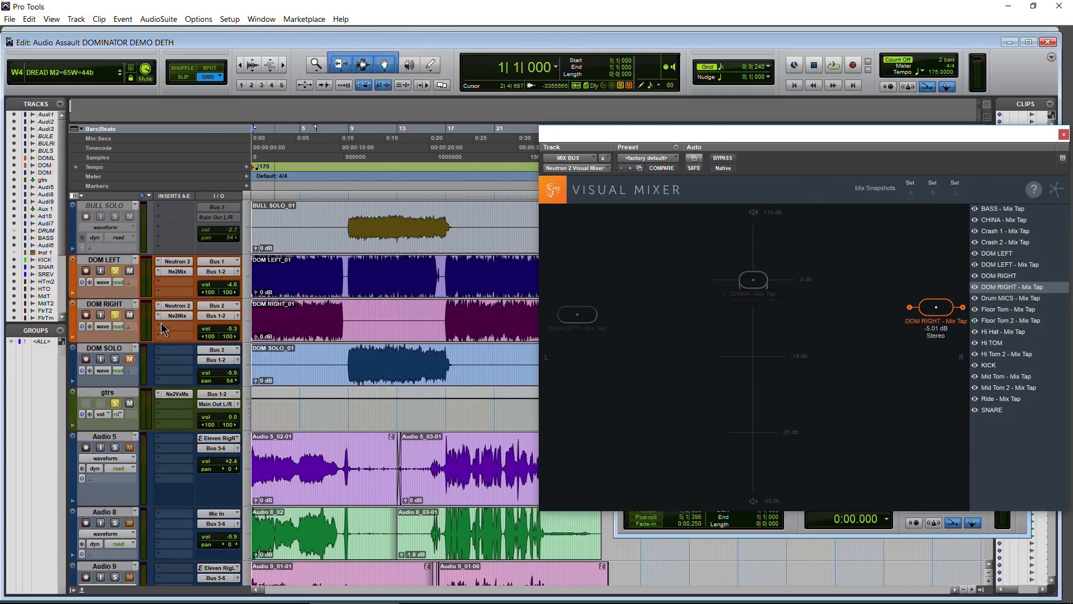
click(177, 394)
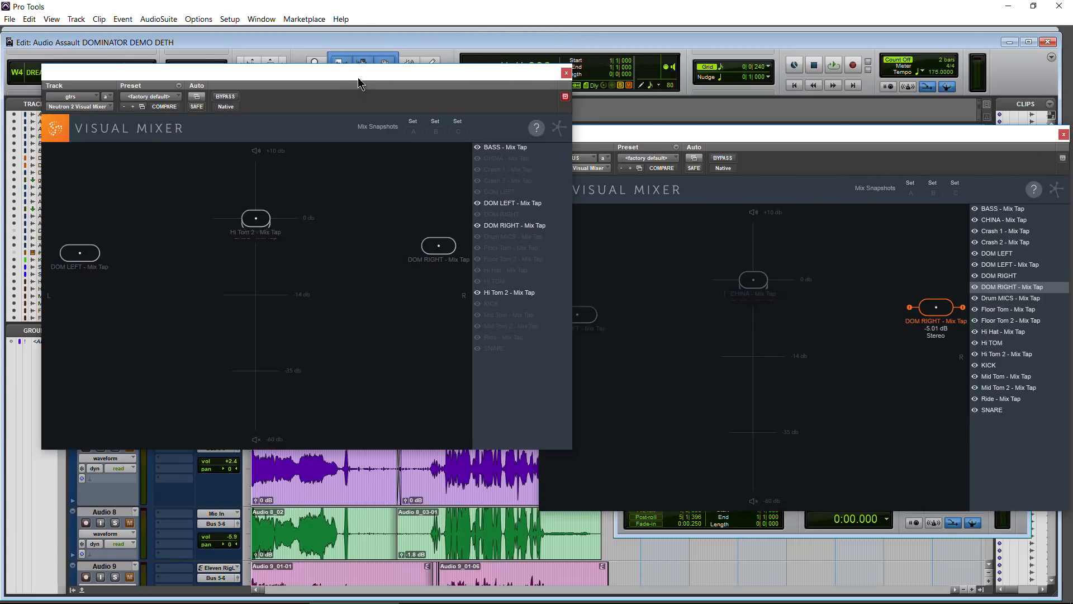
drag(358, 82, 292, 75)
drag(147, 73, 194, 119)
drag(562, 319, 571, 277)
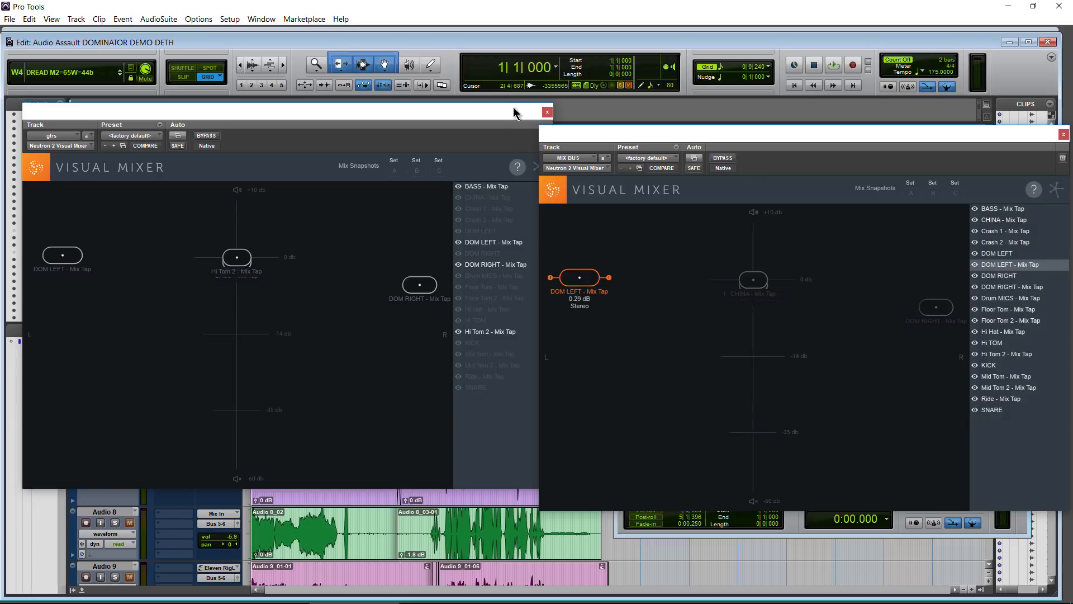
Close the gtrs Visual Mixer, set DOM LEFT to about -5 dB in the MIX BUS instance, and close that window too.
click(548, 114)
drag(618, 139, 314, 120)
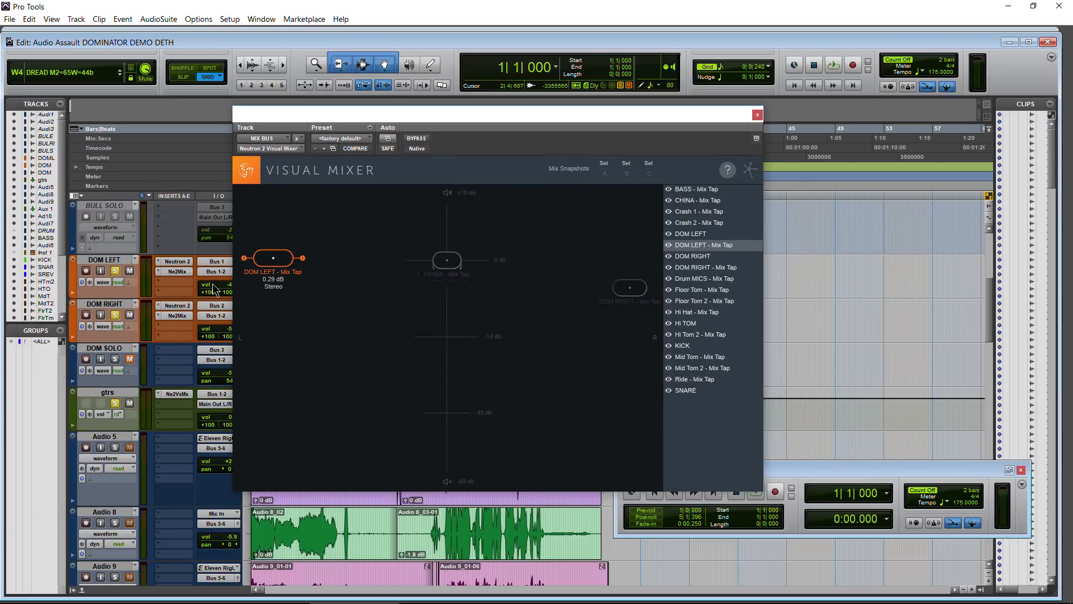
drag(263, 267, 275, 287)
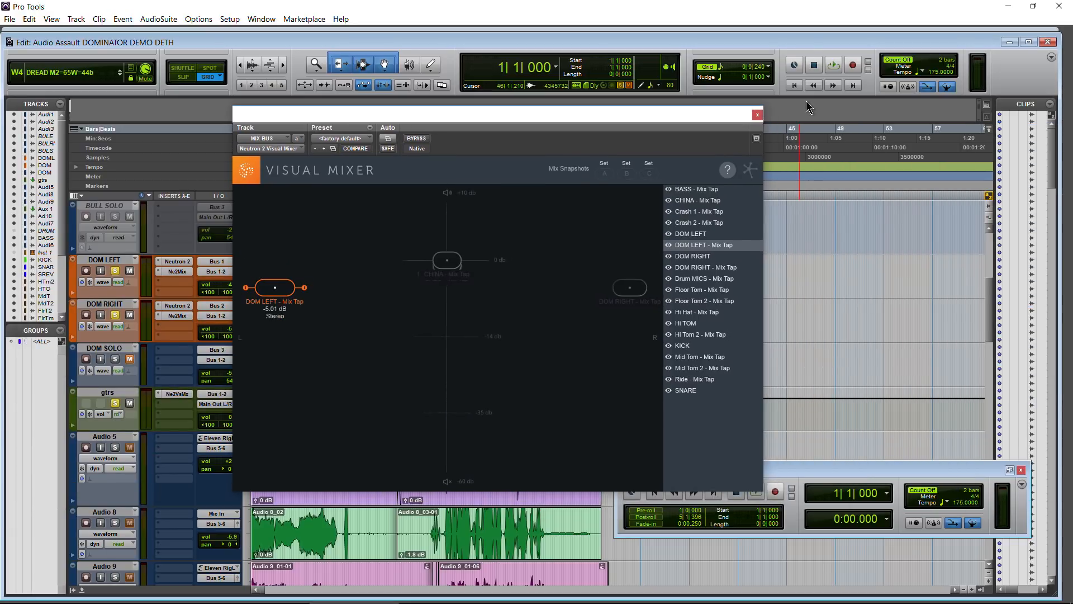
click(758, 115)
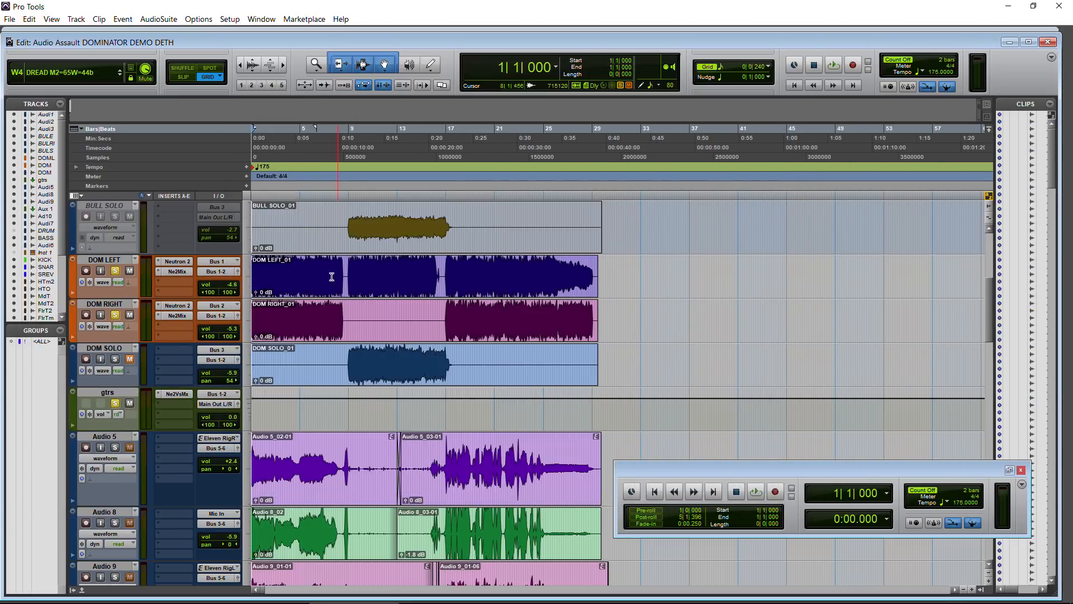
Unsolo the gtrs and DOM guitar tracks, and open the Drum MICS Visual Mixer clear of the track controls.
click(114, 403)
click(115, 315)
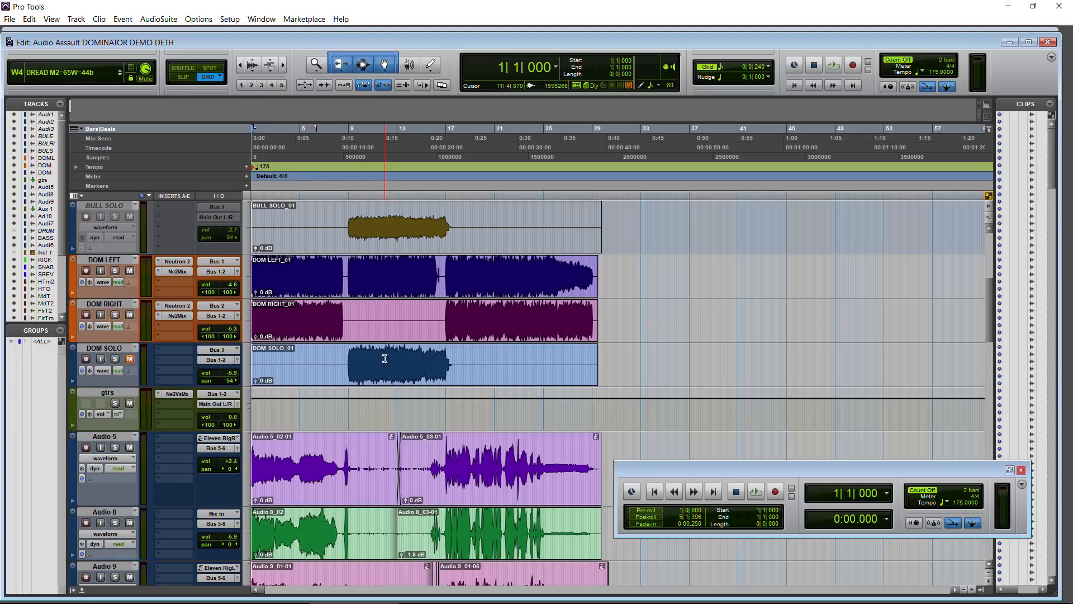
scroll(275, 371, down, 15)
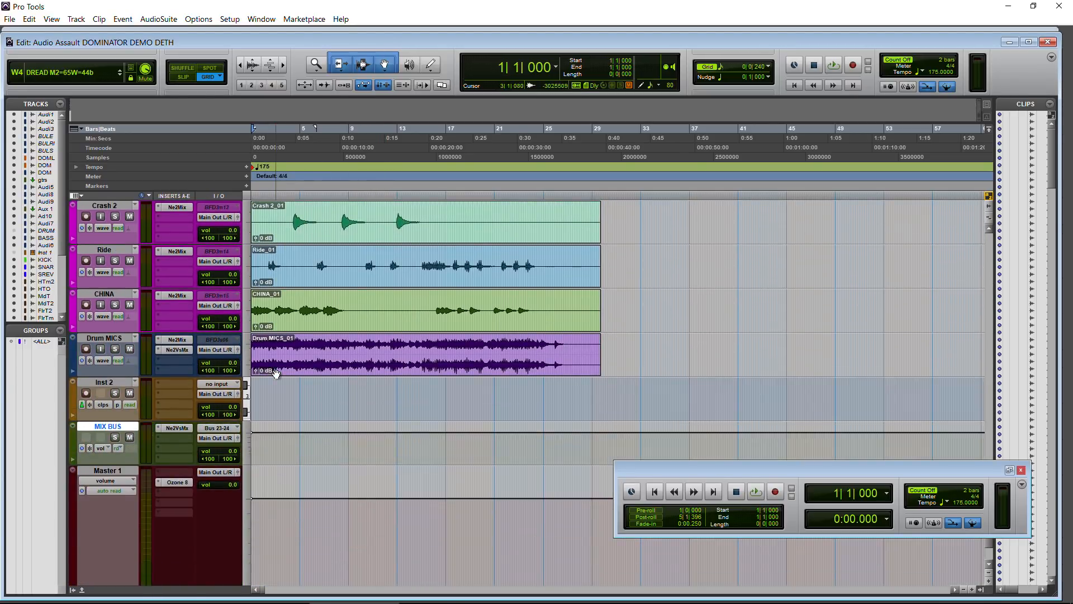
scroll(276, 372, down, 1)
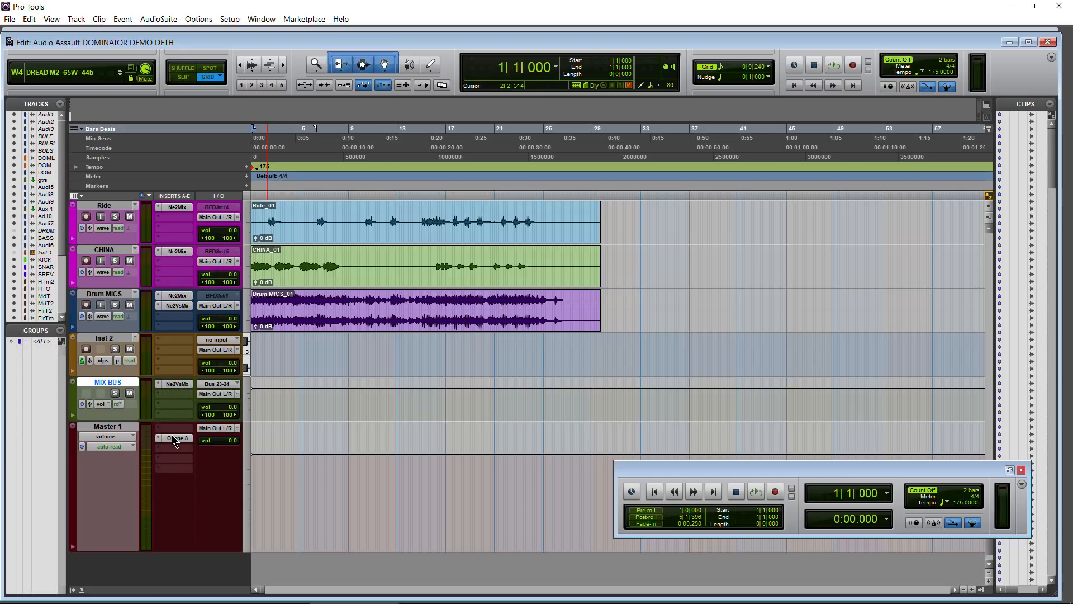
click(177, 306)
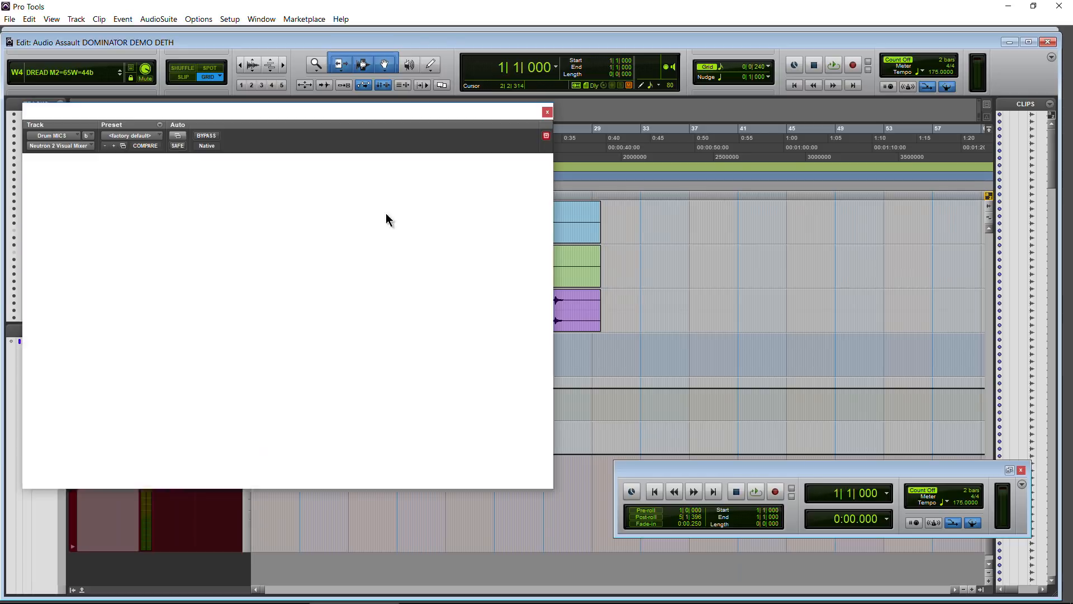
drag(211, 117, 549, 133)
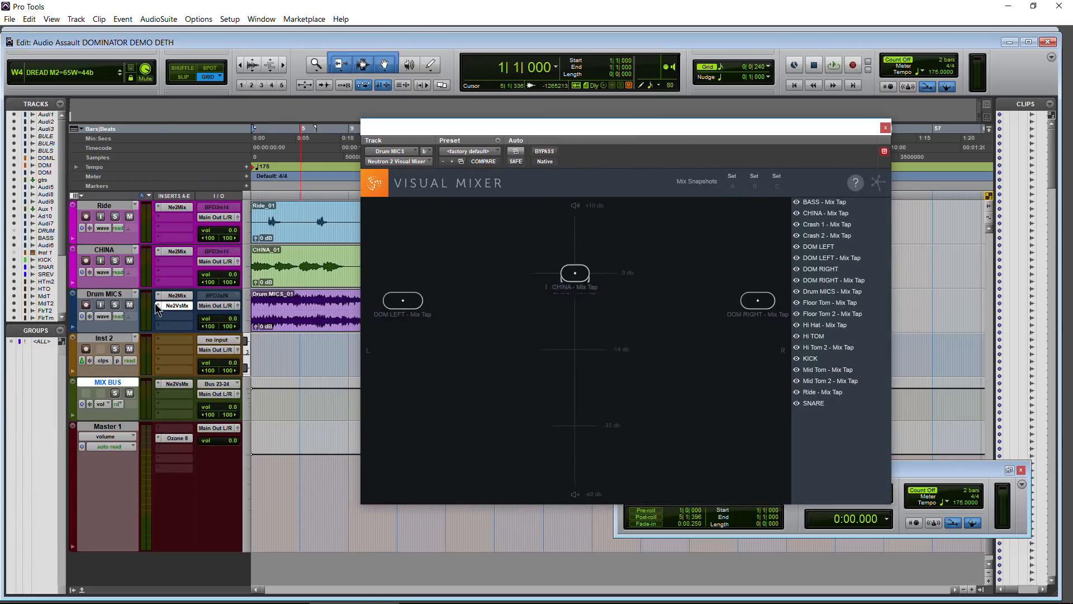
Solo the Drum MICS track, audition it briefly, and inspect its Mix Tap settings before closing the window.
click(116, 306)
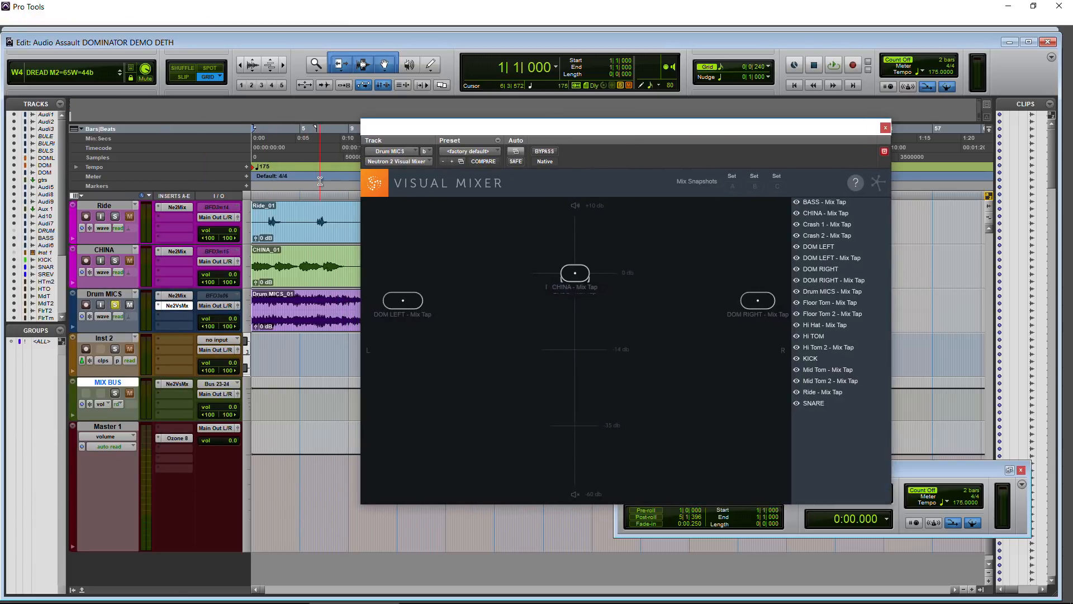
key(space)
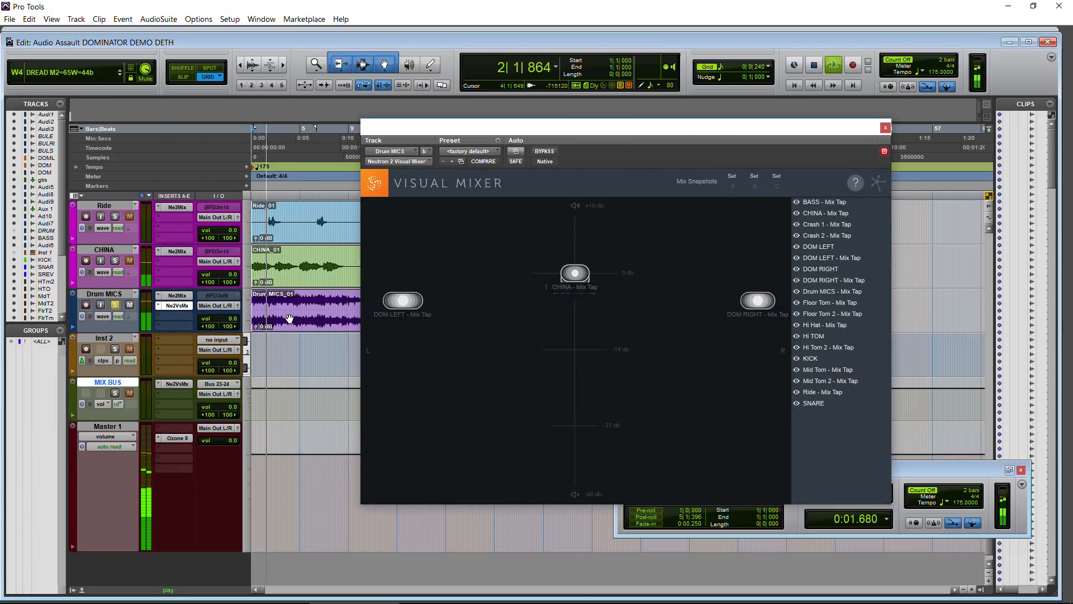
key(space)
click(176, 297)
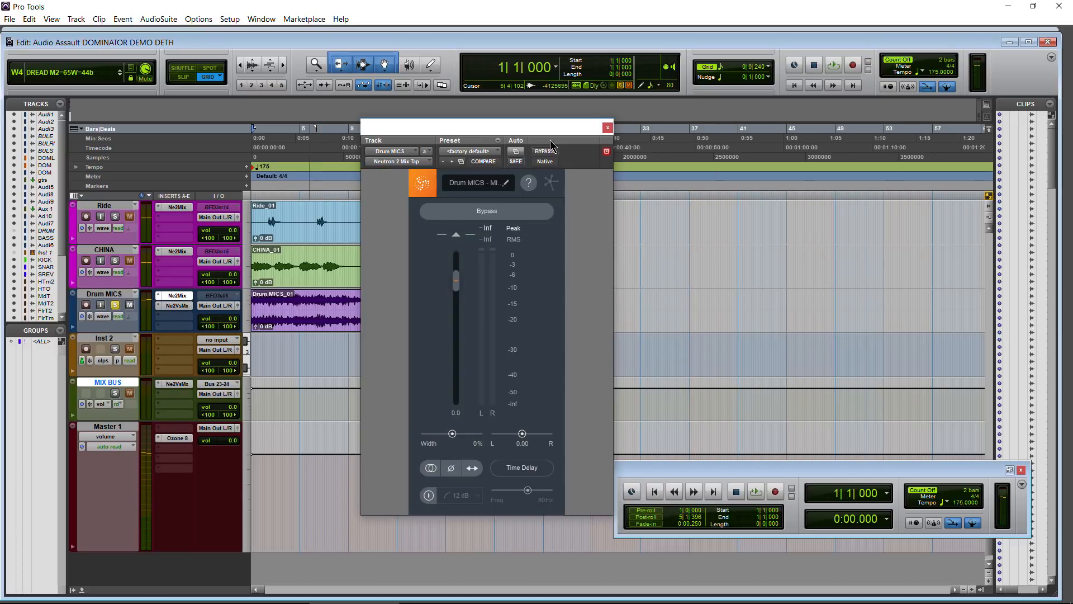
click(607, 128)
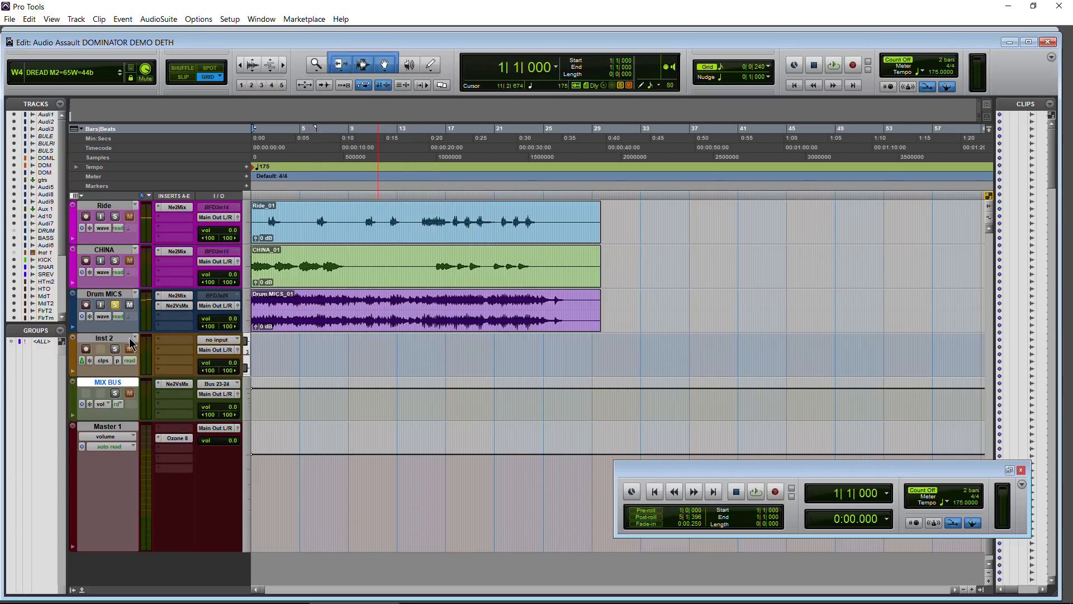
Reopen the Drum MICS Visual Mixer and hide the DOM LEFT, DOM RIGHT and BASS entries so only drum taps are shown.
click(177, 306)
drag(582, 141, 627, 126)
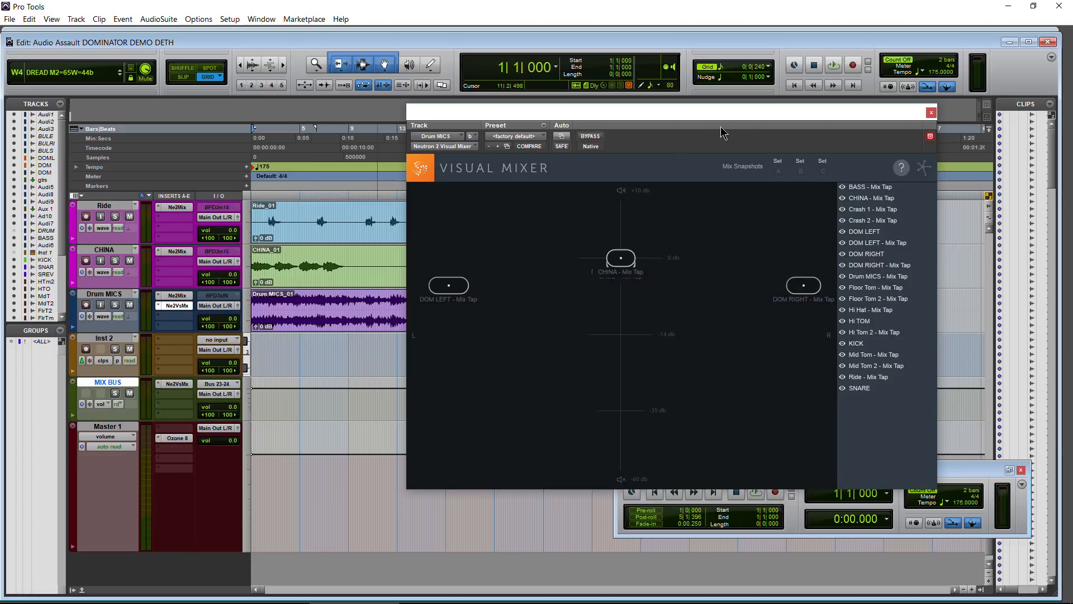
drag(746, 119, 725, 108)
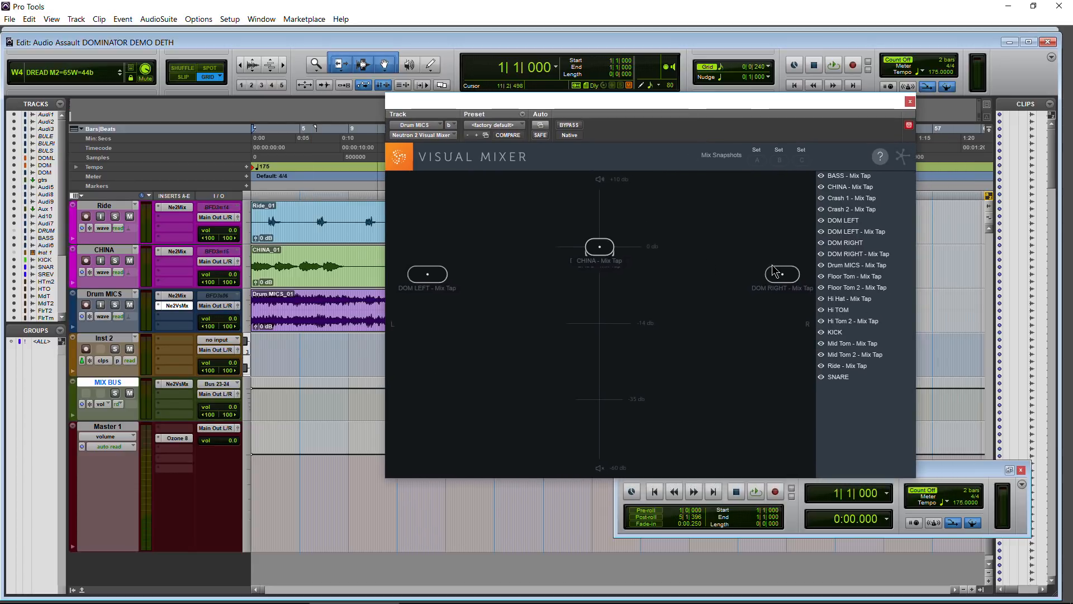
click(821, 231)
click(821, 253)
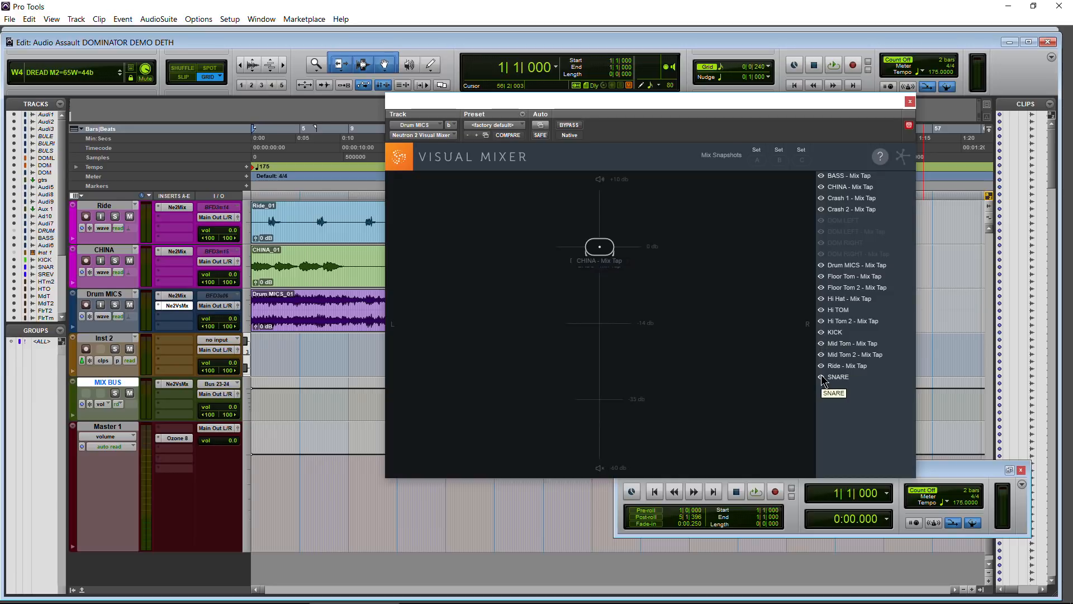
click(821, 176)
drag(581, 104, 624, 100)
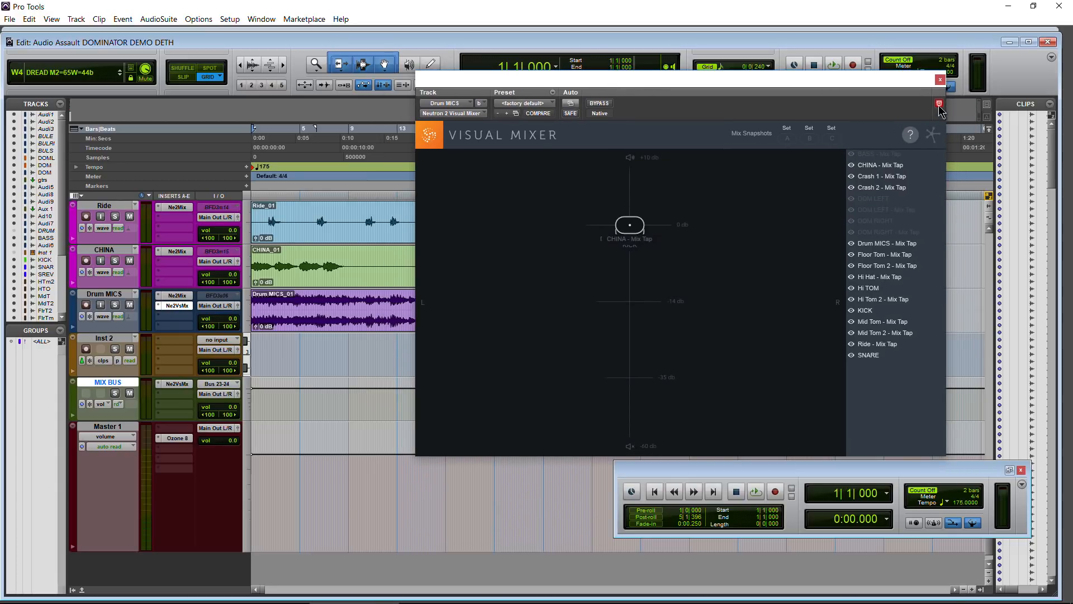
Audition the mix and check the solo and mute states of the drum and guitar tracks with the Drum MICS Visual Mixer open.
key(space)
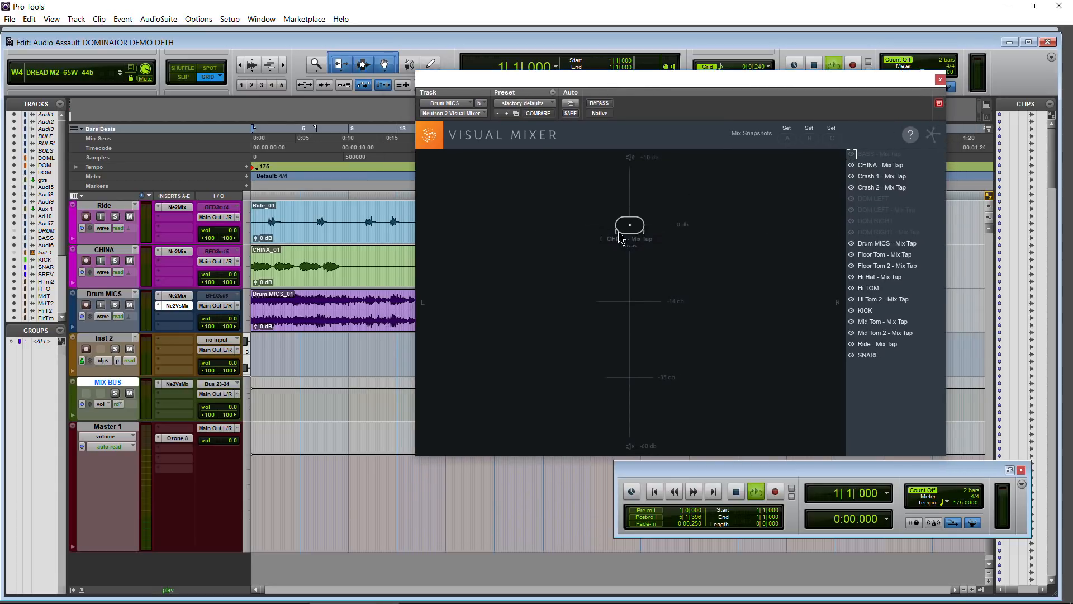
key(space)
scroll(156, 324, up, 15)
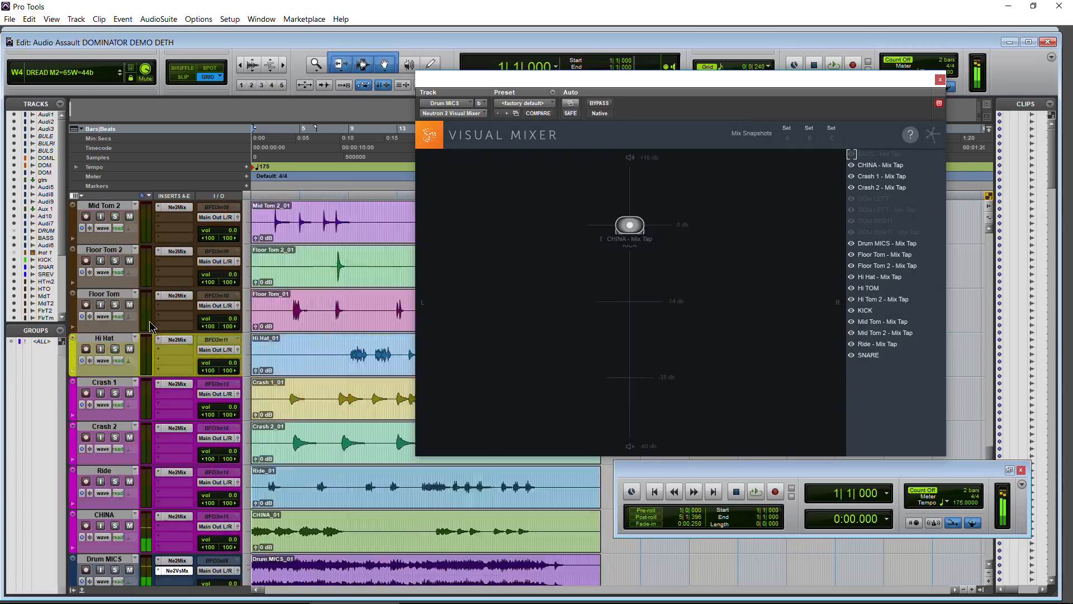
scroll(149, 321, up, 5)
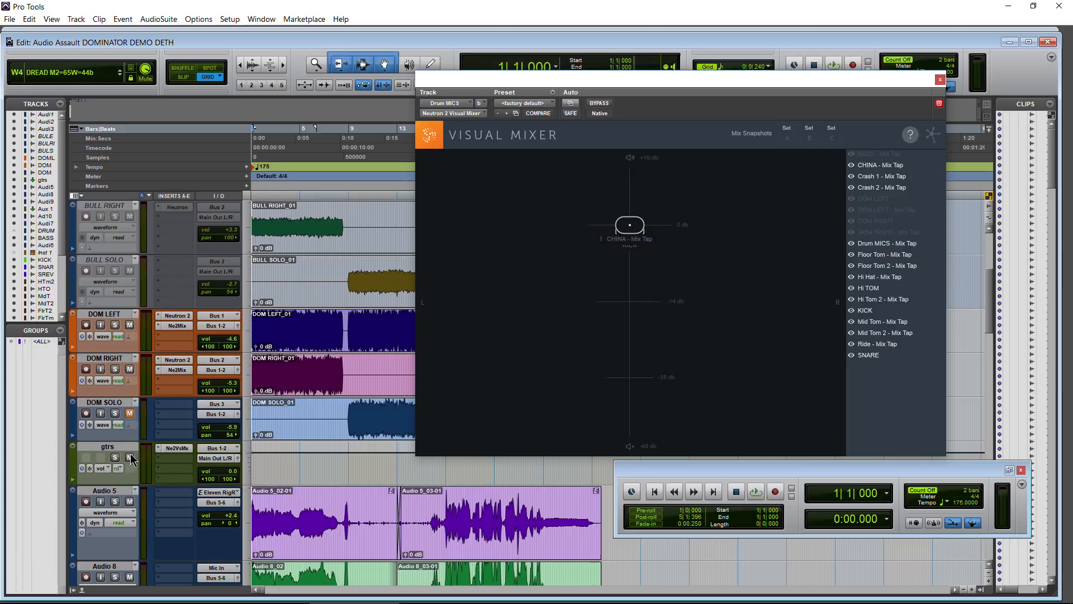
scroll(132, 459, down, 20)
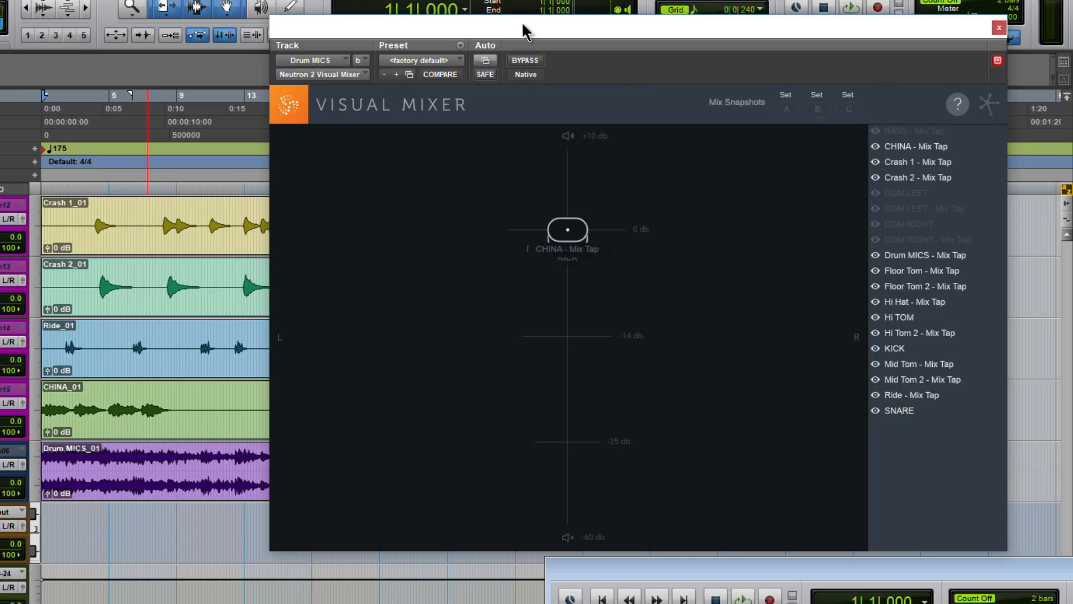
drag(522, 29, 538, 37)
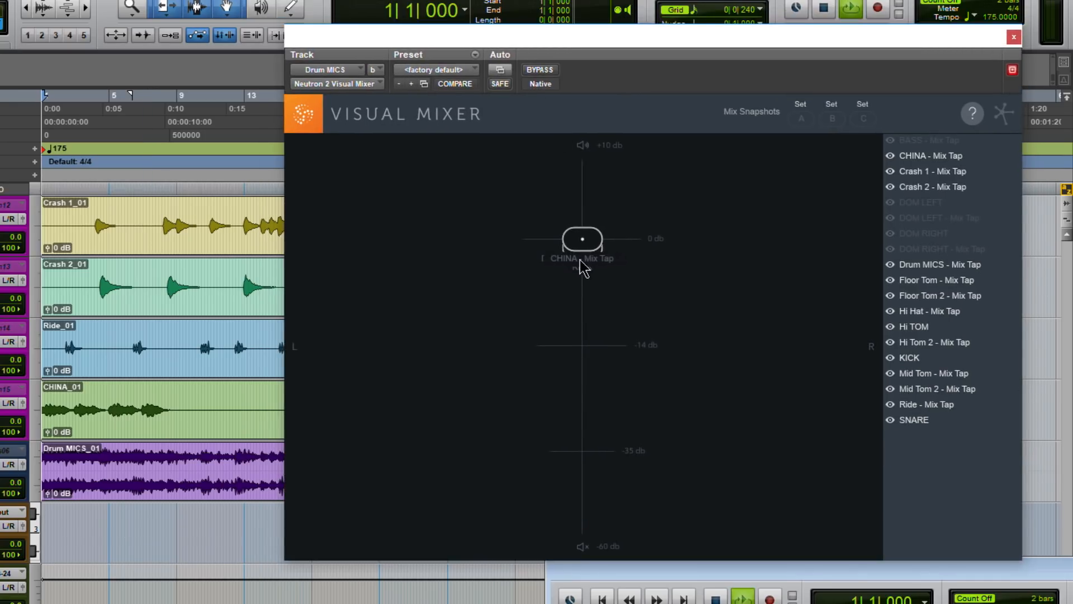
Start playback and spread CHINA and Crash 1 left of centre, and Hi Tom 2 and Hi TOM right, with Hi TOM at about -5 dB.
key(space)
drag(583, 240, 428, 279)
drag(583, 240, 498, 365)
drag(583, 239, 657, 242)
drag(583, 240, 672, 270)
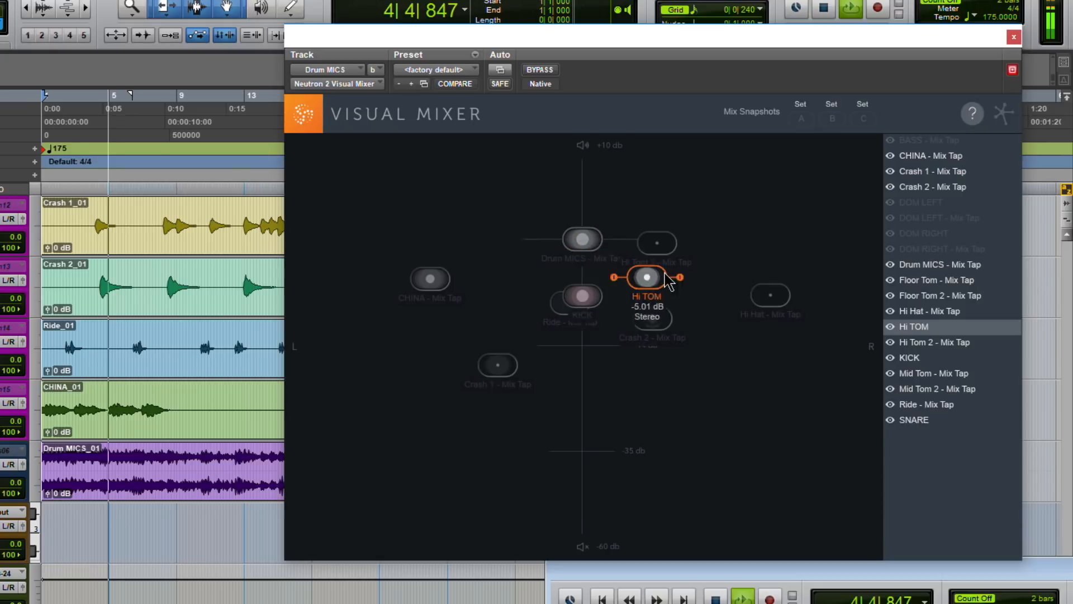
Shift Drum MICS left of centre, lower KICK to about -12 dB, and stop playback.
drag(583, 240, 505, 281)
drag(582, 296, 583, 328)
key(space)
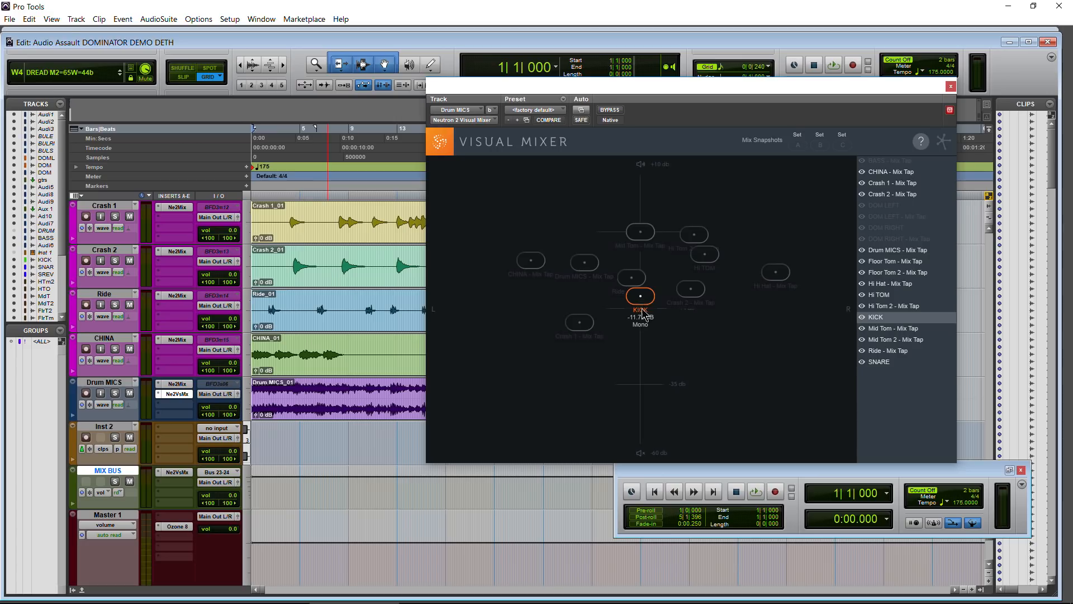
Drop KICK to about -26 dB and raise it partway back, and place Mid Tom right of centre at about -5.5 dB.
drag(643, 313, 646, 358)
scroll(159, 352, up, 5)
scroll(352, 361, down, 8)
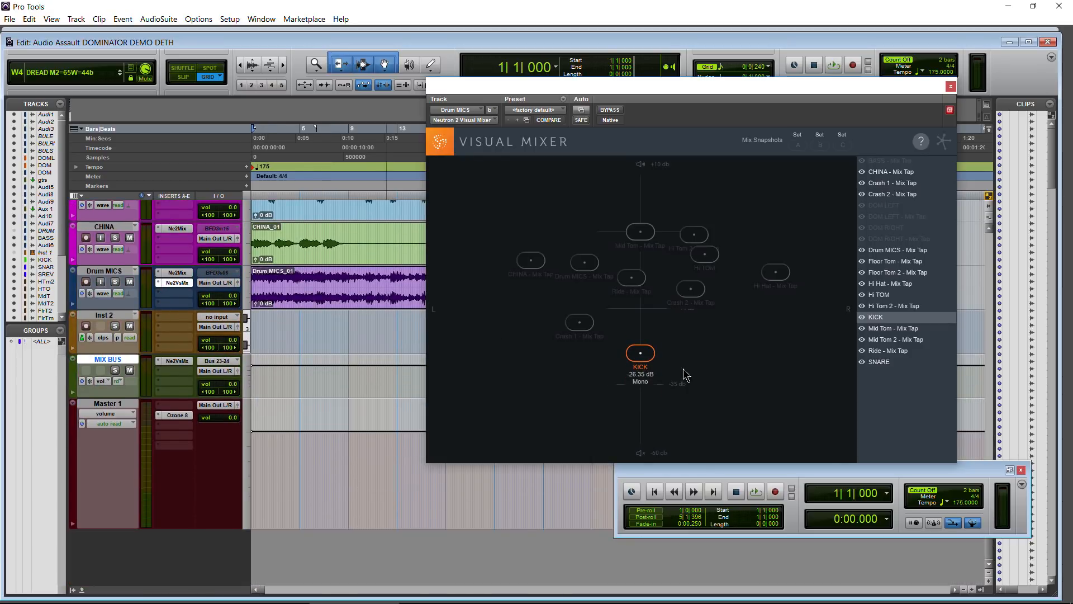
mouse_move(643, 361)
mouse_down()
mouse_move(646, 231)
mouse_move(644, 342)
mouse_up()
drag(641, 226, 622, 258)
Try dropping SNARE to about -26 dB, and bring it back up near its previous level.
click(883, 363)
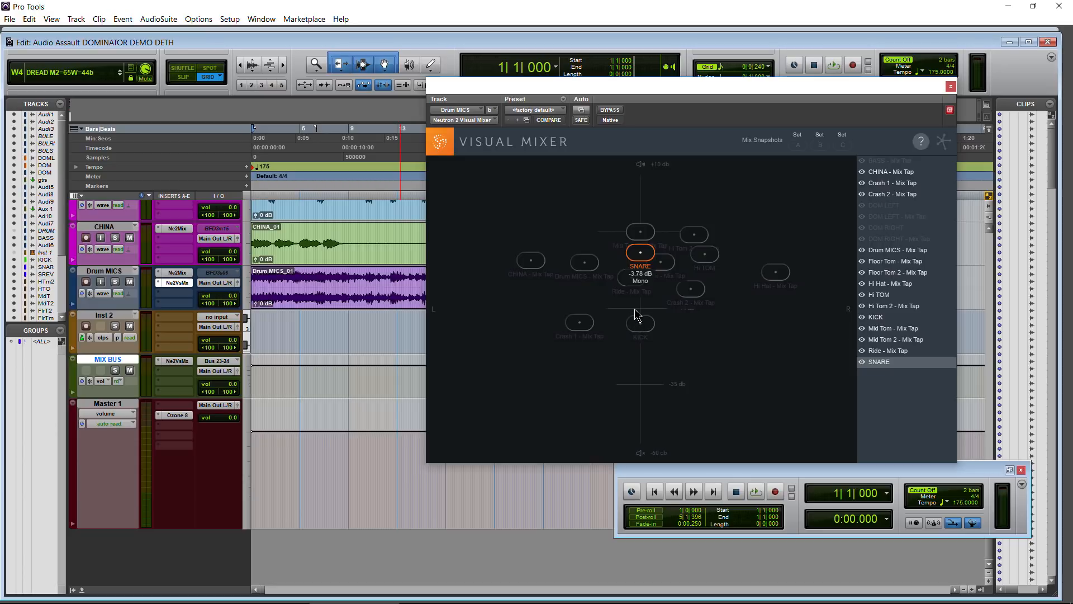
drag(638, 253, 639, 352)
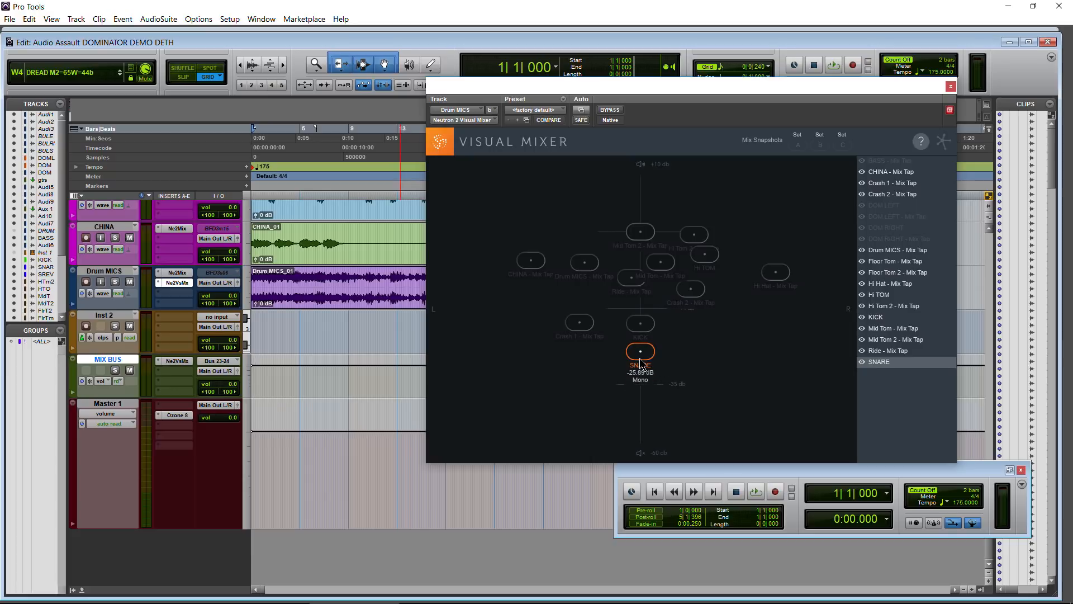
drag(641, 363, 647, 219)
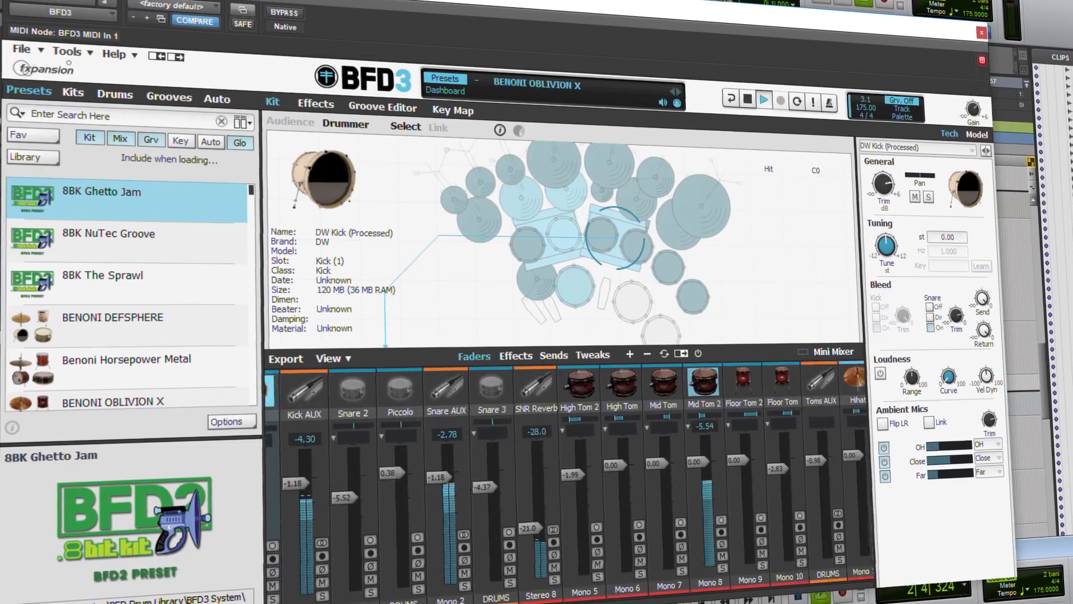
Switch to BFD3 and examine the output assignments of the drum and cymbal channels in its mixer.
scroll(725, 588, right, 10)
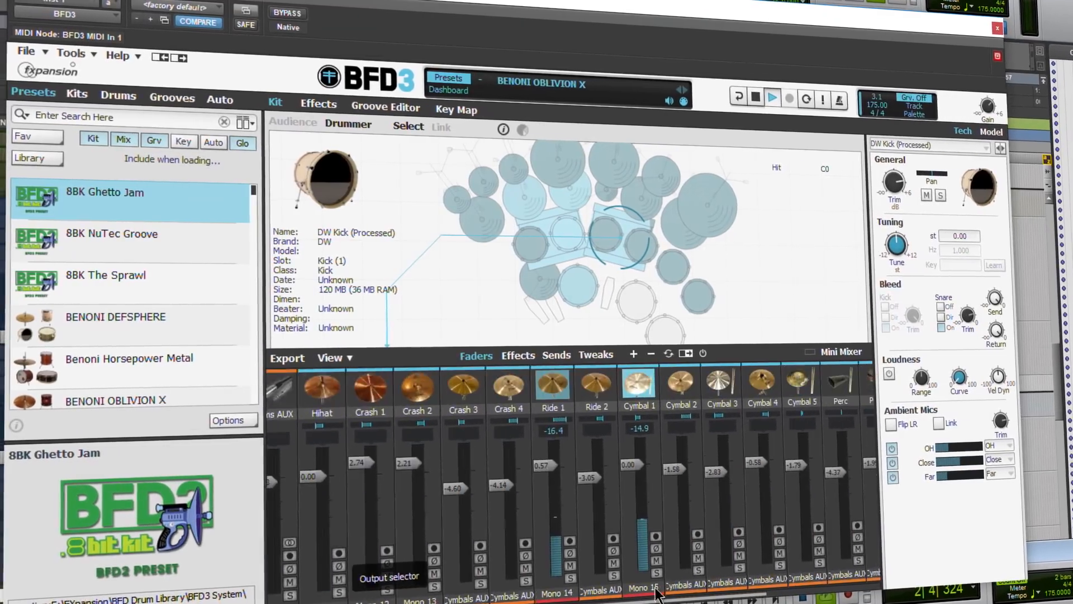
drag(723, 584, 436, 571)
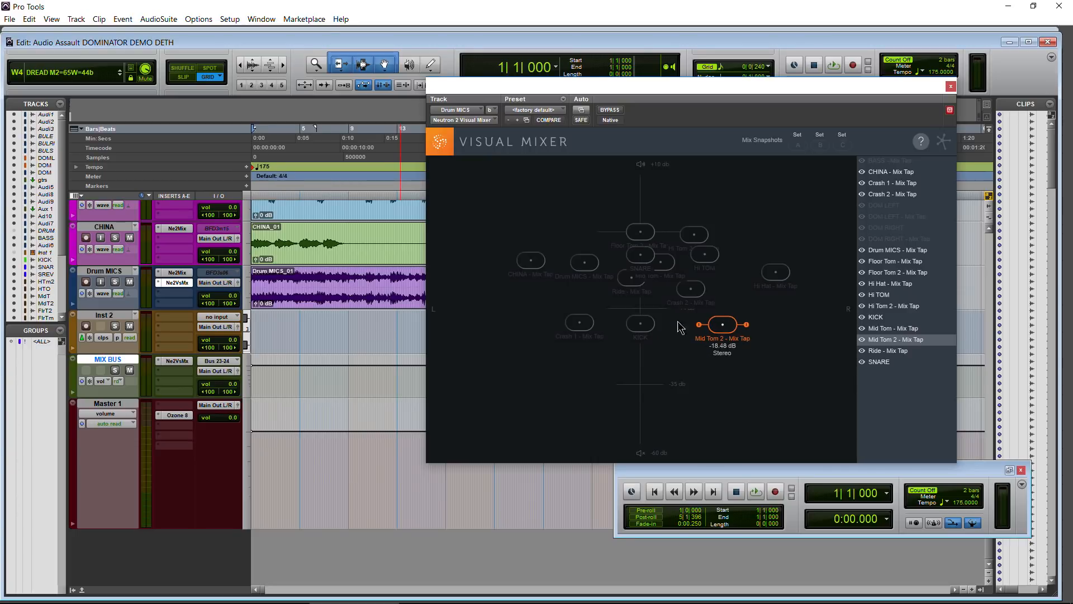
Audition the drums with SNARE at about -4.2 dB and check the drum tracks before stopping playback.
key(space)
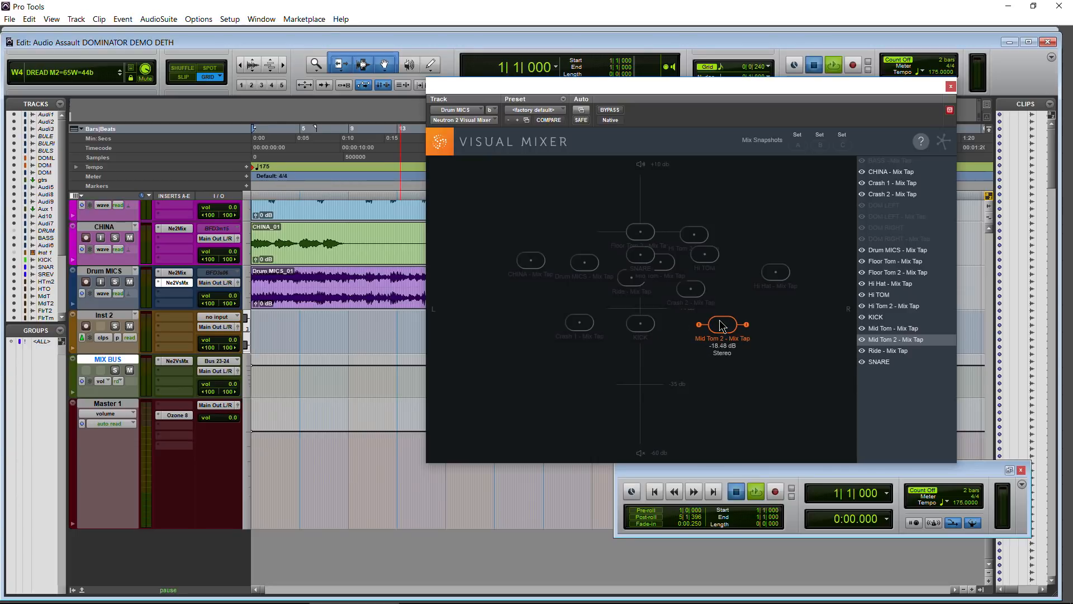
mouse_move(642, 252)
mouse_down()
mouse_move(650, 288)
mouse_move(650, 252)
mouse_up()
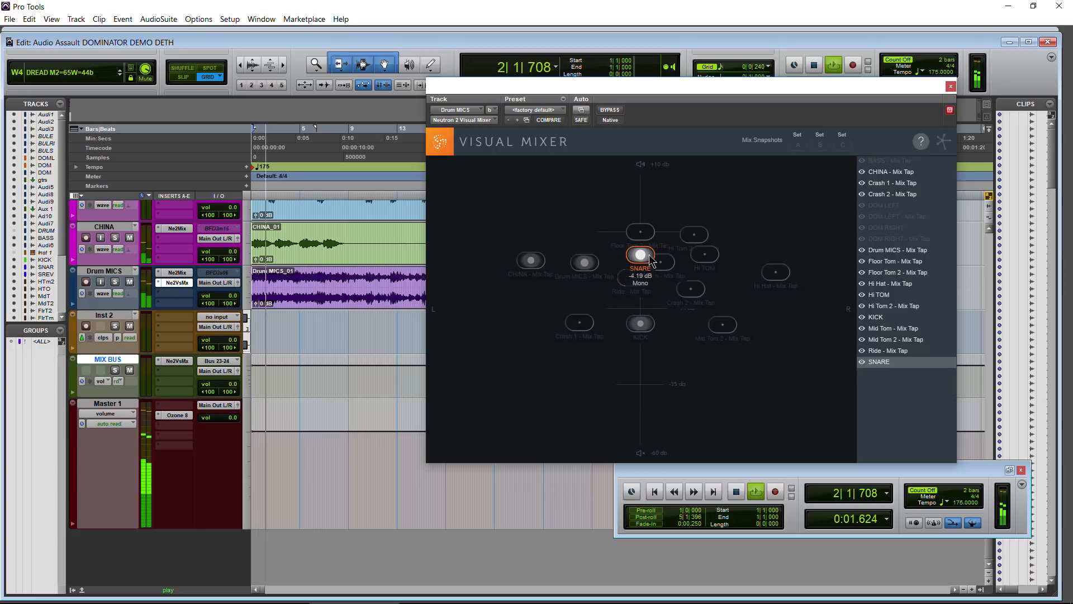
scroll(111, 339, up, 10)
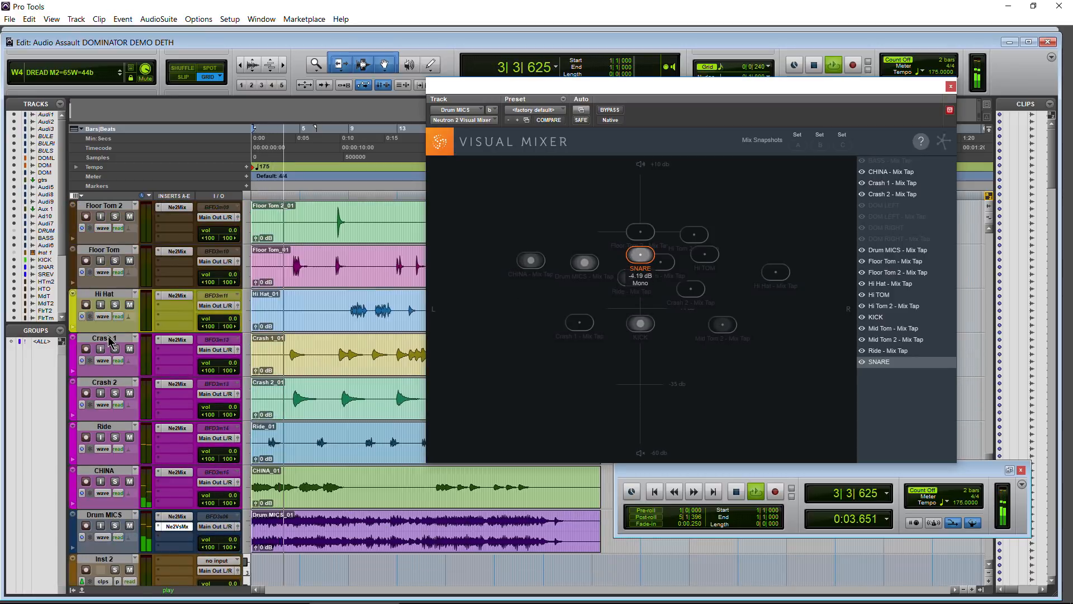
key(space)
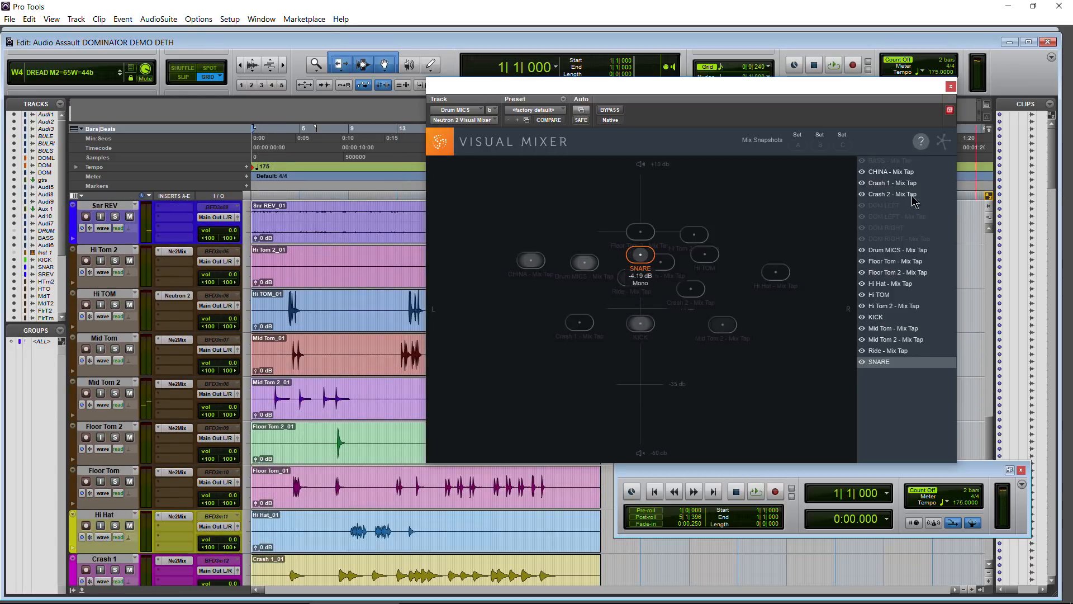
Show the BASS Mix Tap in the Drum MICS Visual Mixer and lower it to about -50.6 dB.
click(862, 162)
click(889, 161)
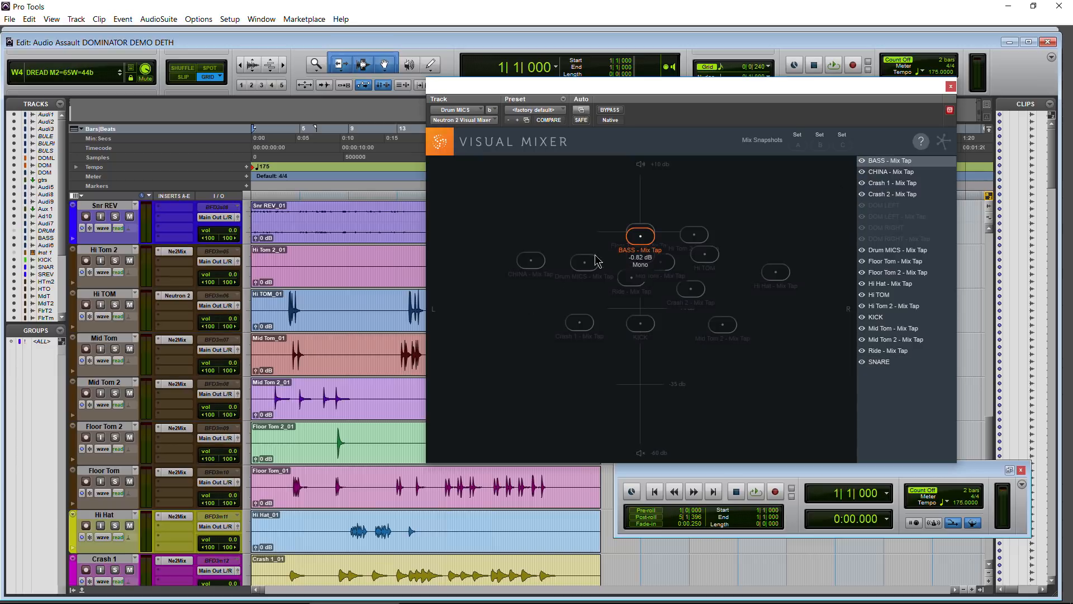
drag(646, 245, 658, 437)
Start playback and raise KICK to about -6.5 dB, keeping it centred.
key(space)
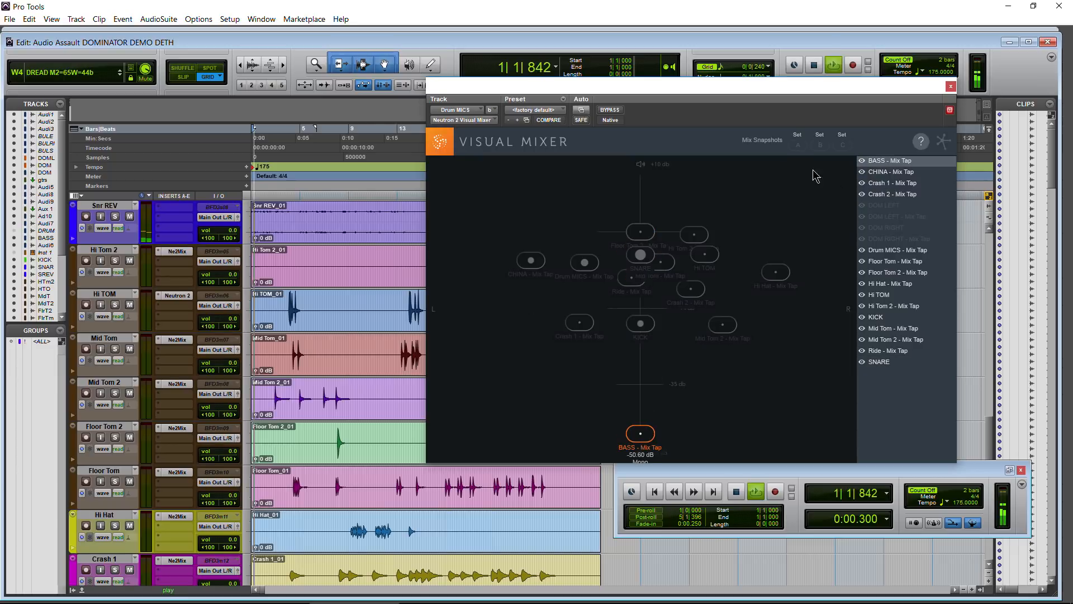
drag(643, 323, 645, 232)
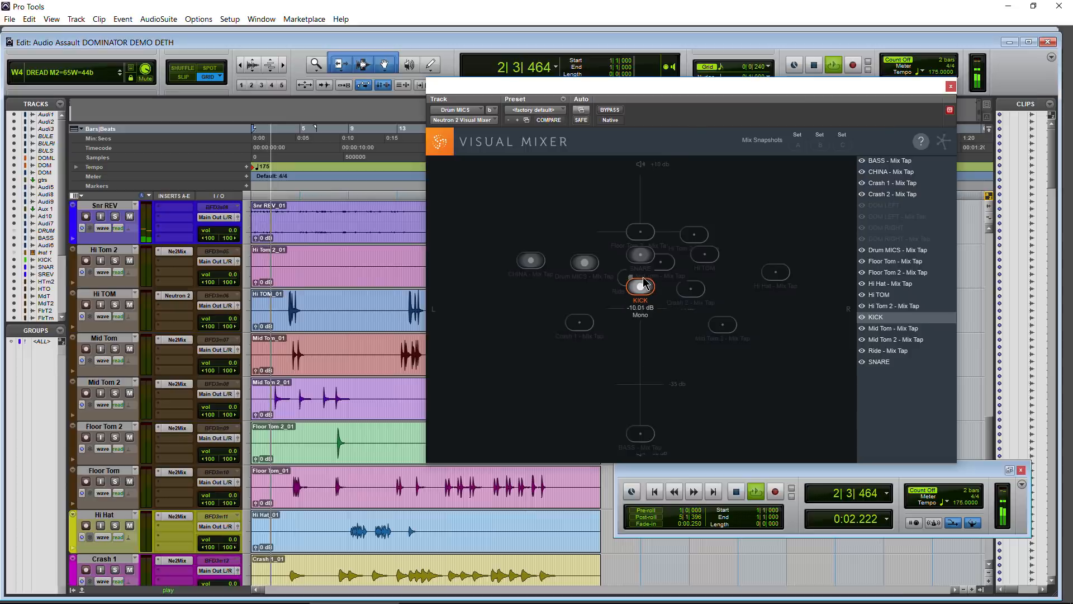
drag(515, 208, 510, 270)
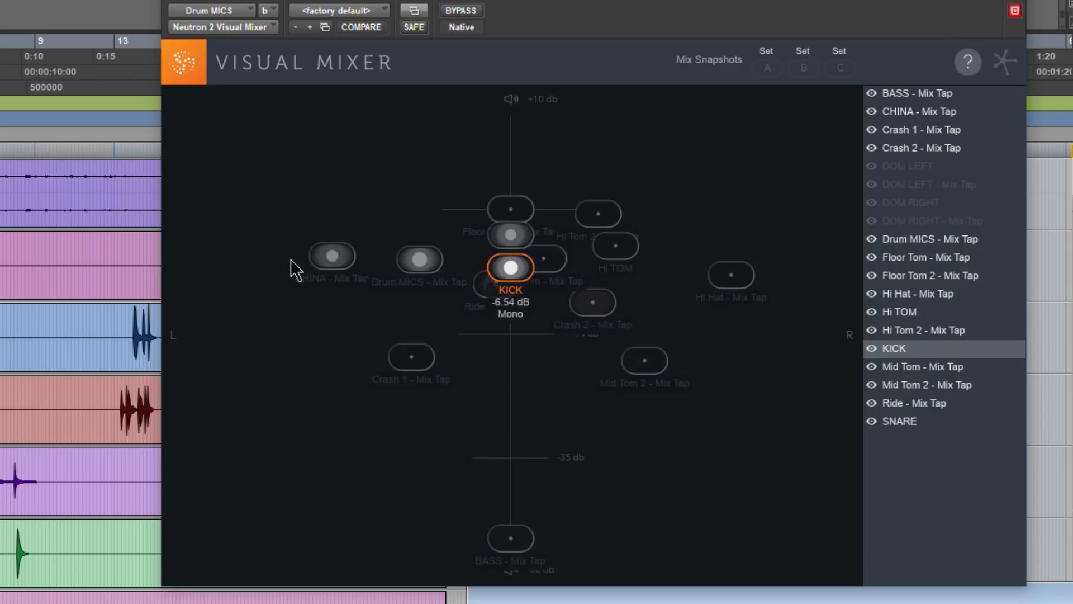
Pan CHINA further left at about -4.9 dB, Hi Hat left of centre, and Ride right at about -6.3 dB.
drag(323, 266, 249, 252)
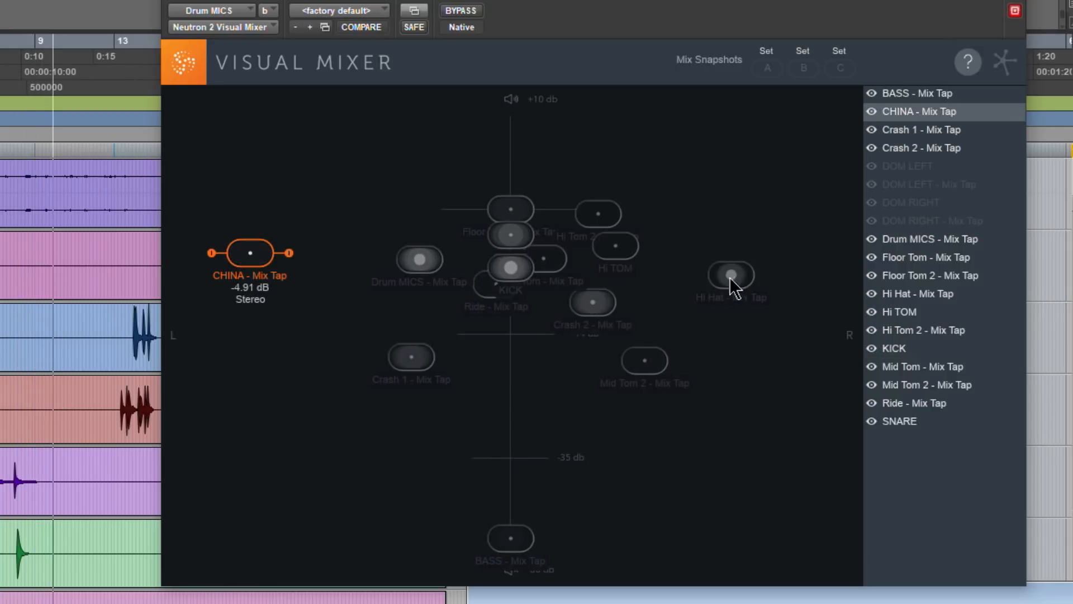
drag(730, 276, 388, 295)
drag(502, 285, 696, 269)
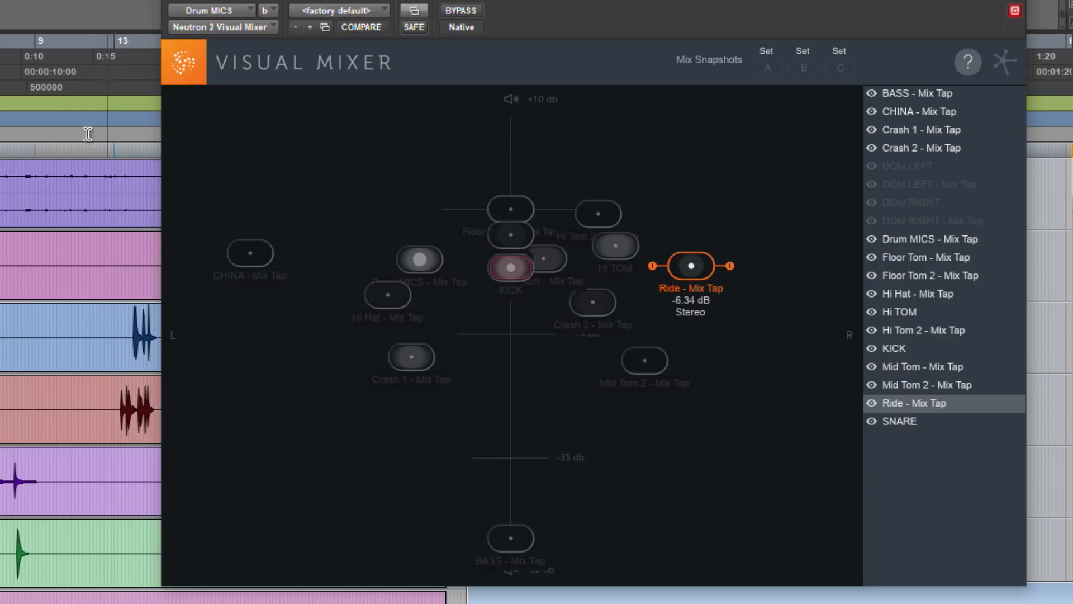
Pan Hi TOM left at about -2 dB and move Drum MICS closer to centre at about -7.6 dB.
drag(615, 246, 411, 221)
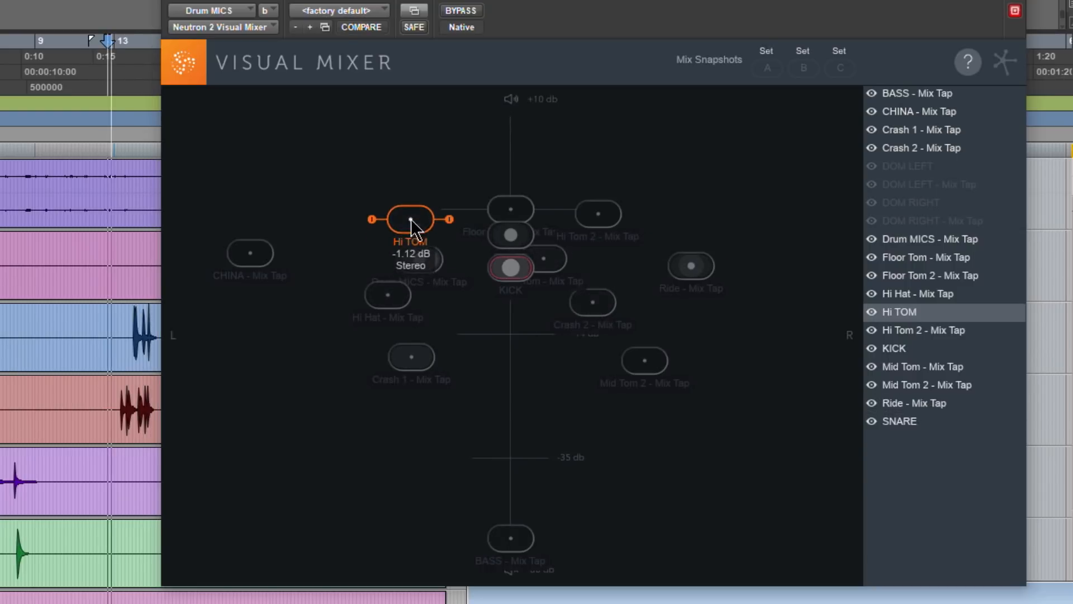
drag(434, 264, 467, 282)
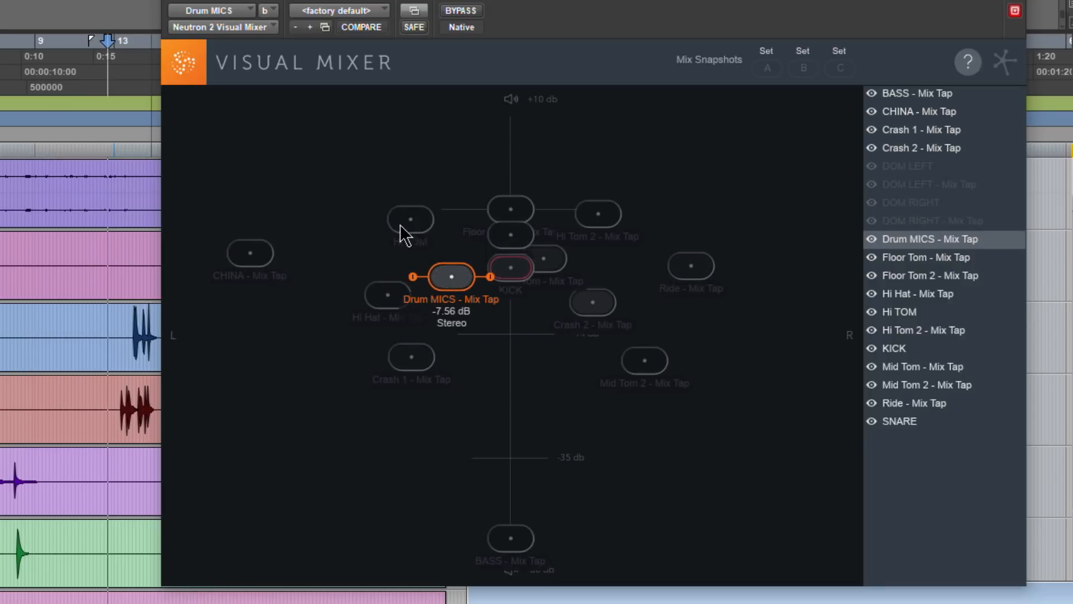
mouse_move(408, 226)
mouse_down()
mouse_move(374, 241)
mouse_move(406, 238)
mouse_move(395, 226)
mouse_up()
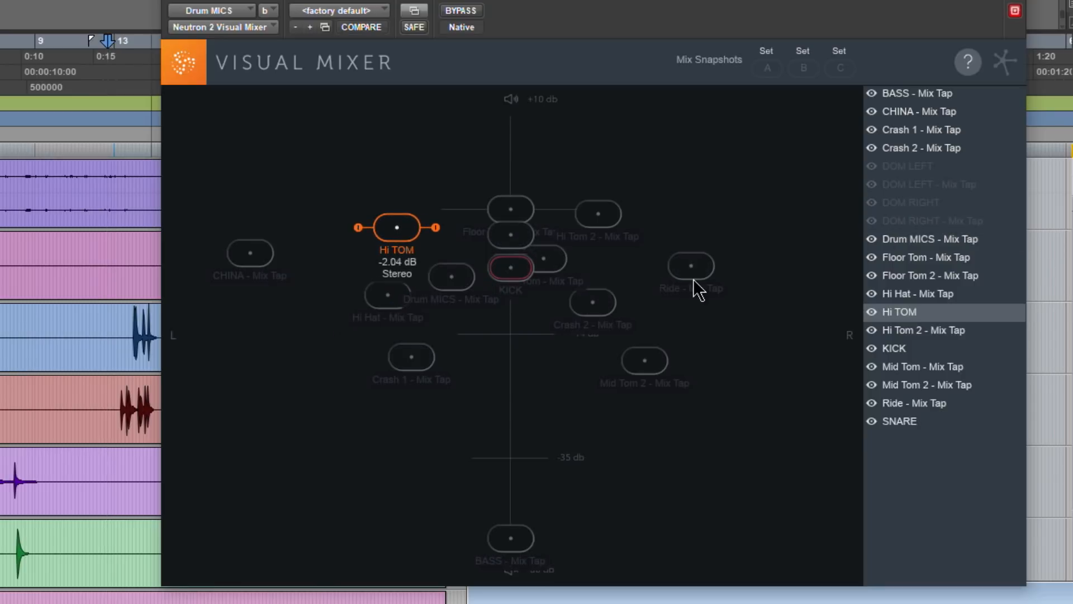
Pan Hi Tom 2 left, beyond Hi TOM, and shift Hi TOM slightly at about -2.5 dB.
click(950, 331)
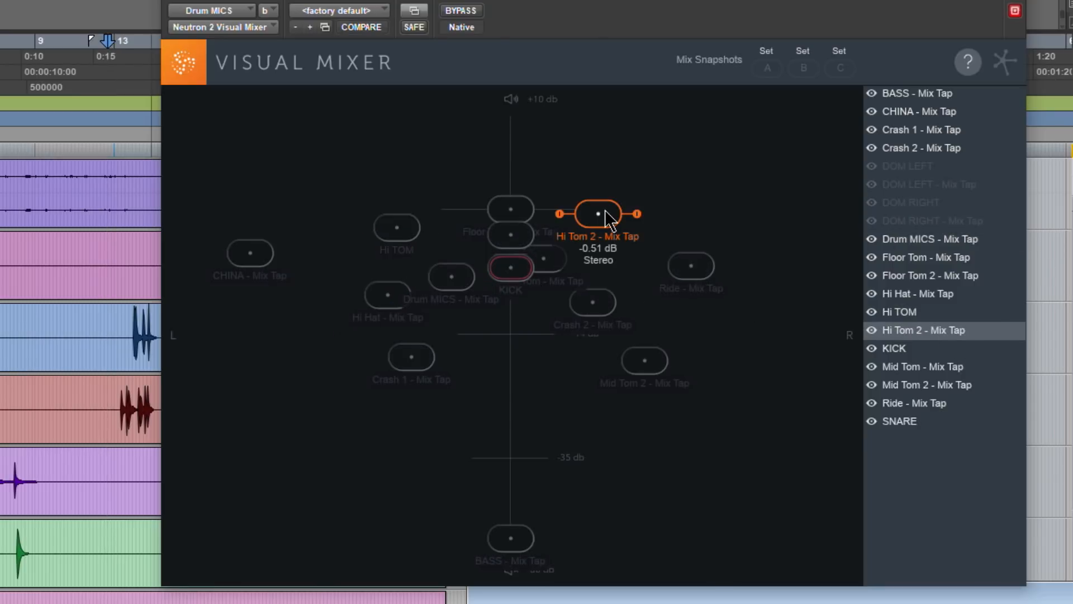
drag(606, 219, 353, 226)
drag(421, 237, 352, 238)
drag(425, 231, 409, 232)
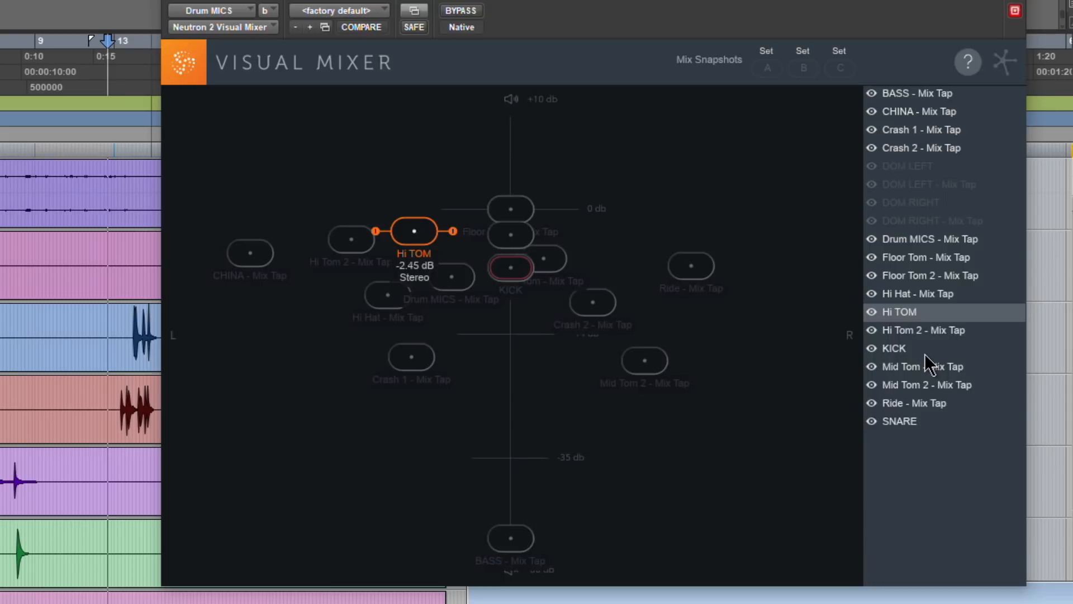
Place Mid Tom slightly left of centre at about -2.6 dB and Mid Tom 2 slightly right at about -3.5 dB.
click(945, 368)
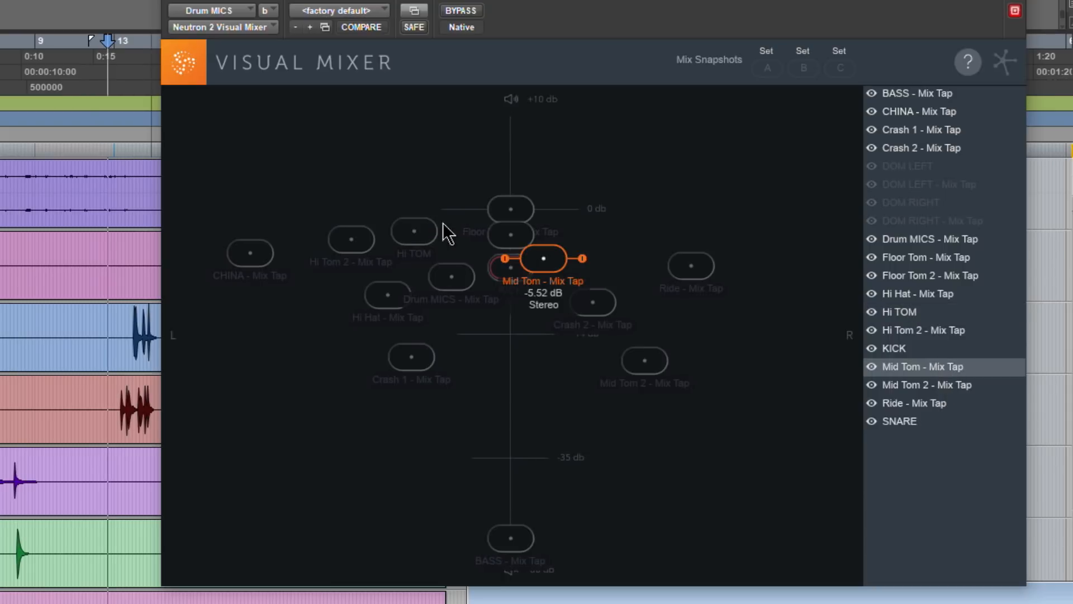
drag(542, 257, 475, 233)
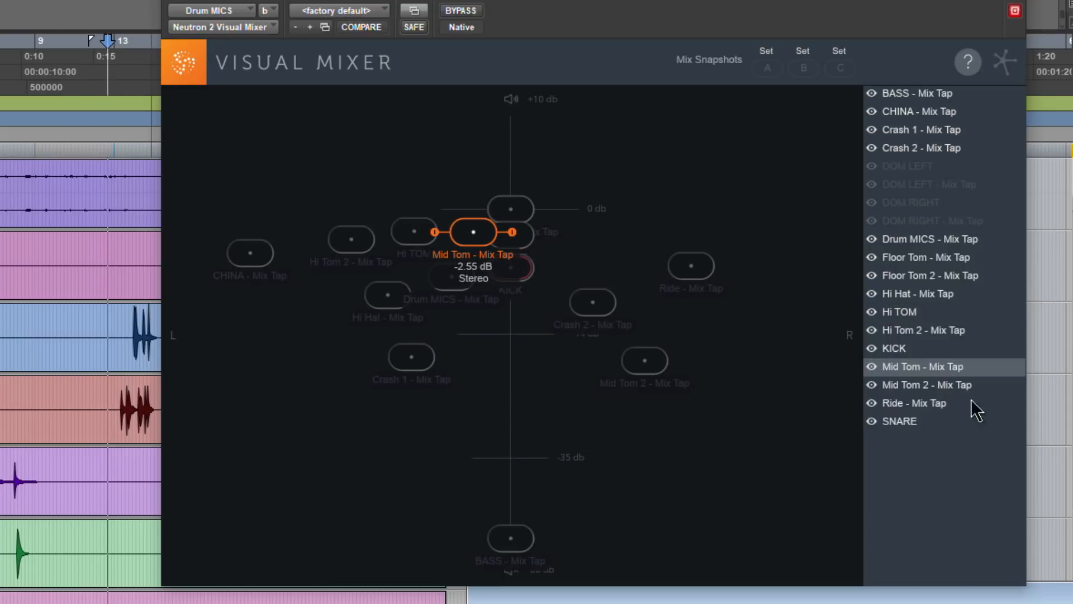
click(954, 386)
click(633, 408)
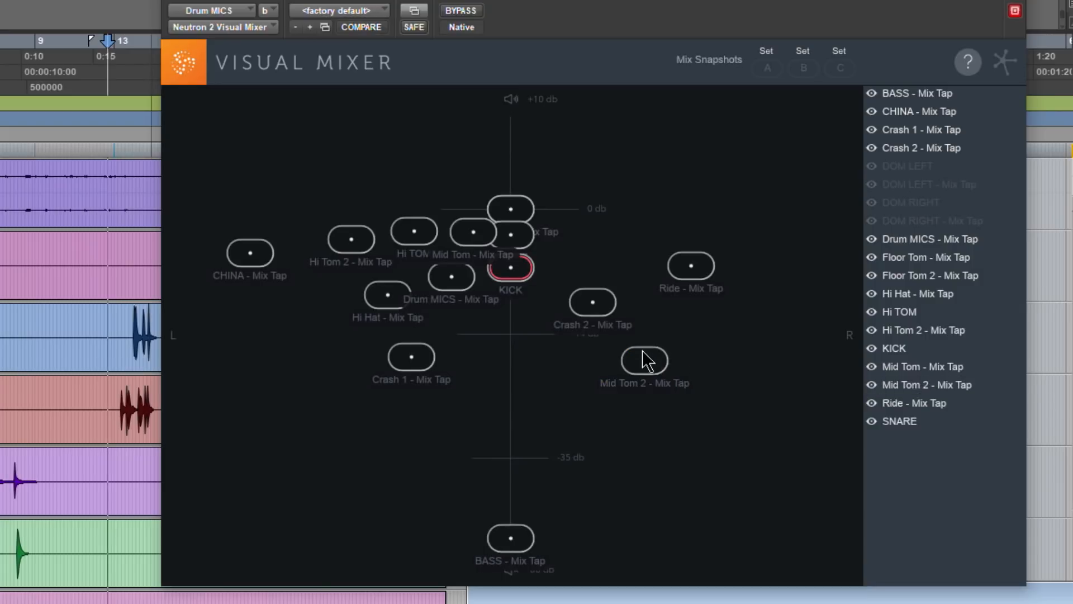
drag(645, 360, 565, 241)
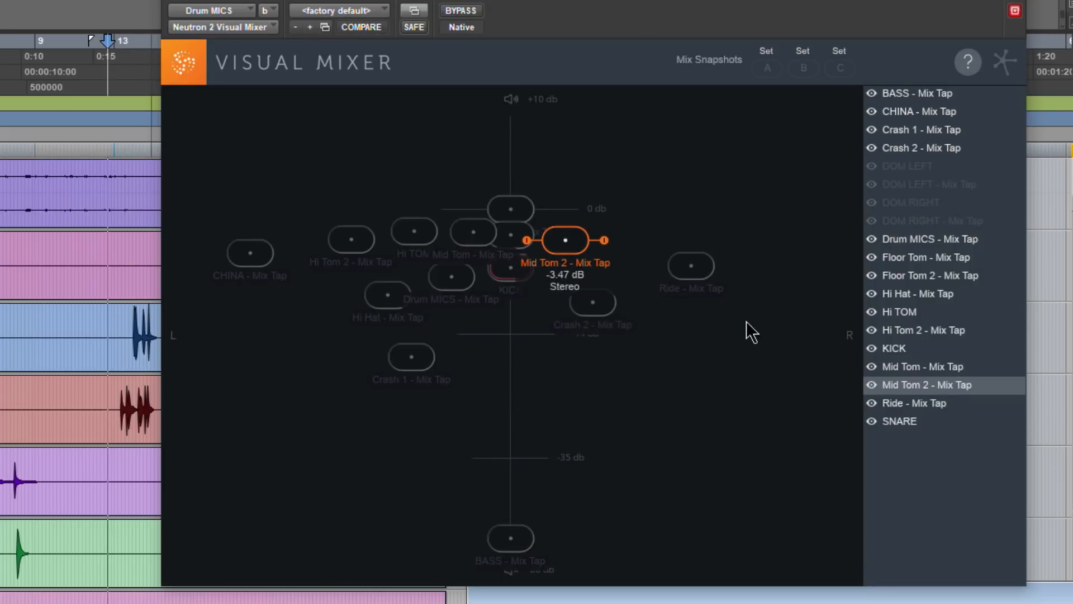
Pan Floor Tom 2 far right and Floor Tom moderately right at about -3.5 dB.
click(922, 404)
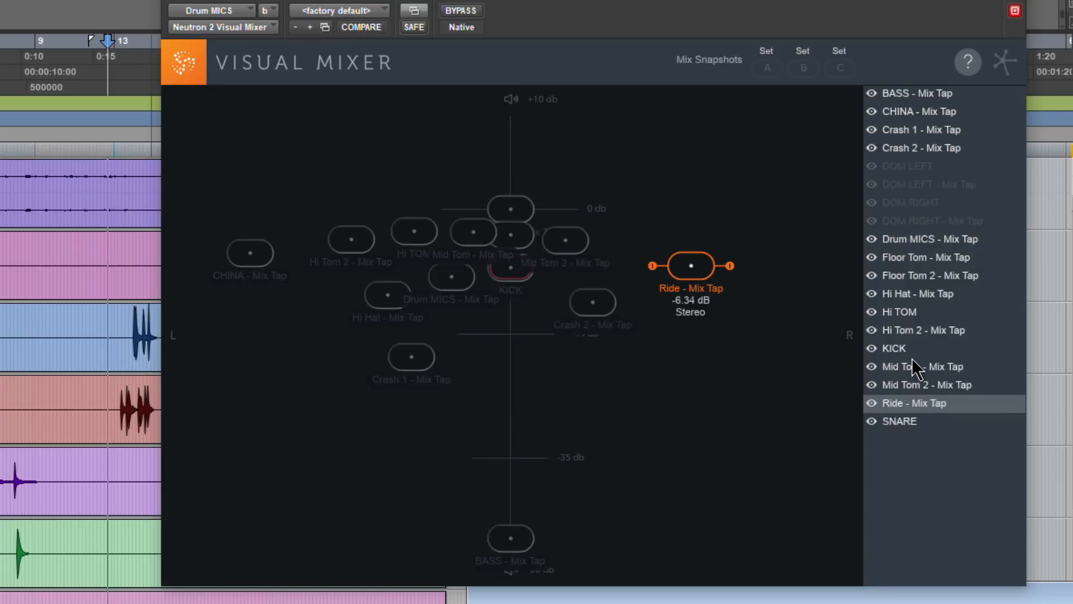
click(916, 333)
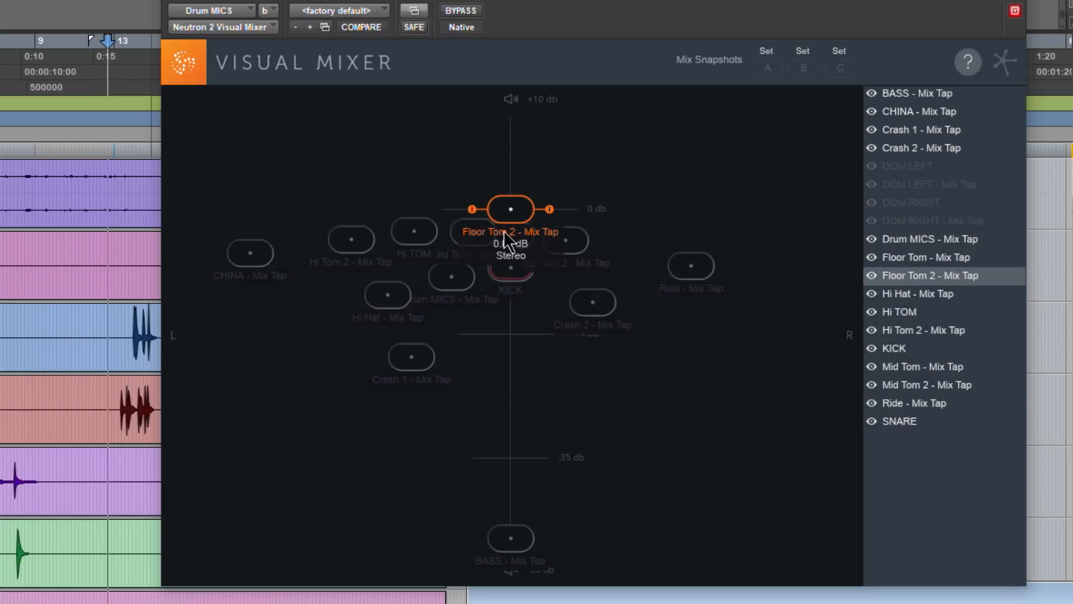
drag(506, 240, 802, 252)
drag(536, 246, 659, 248)
During playback, pan Hi TOM far left at about -1.1 dB and Mid Tom further left at about -1.9 dB.
key(space)
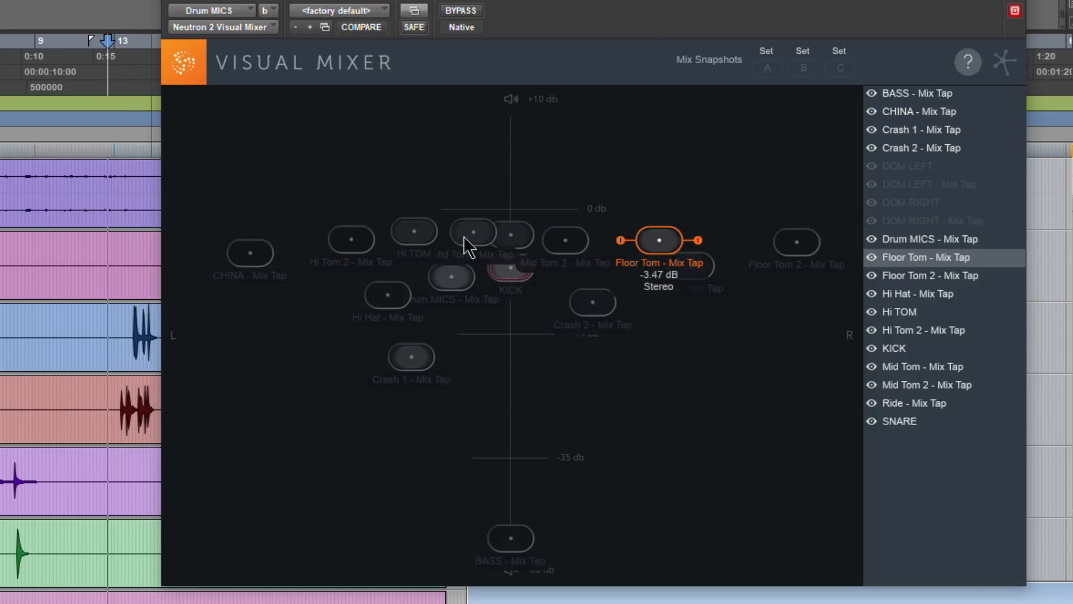
drag(419, 232, 249, 228)
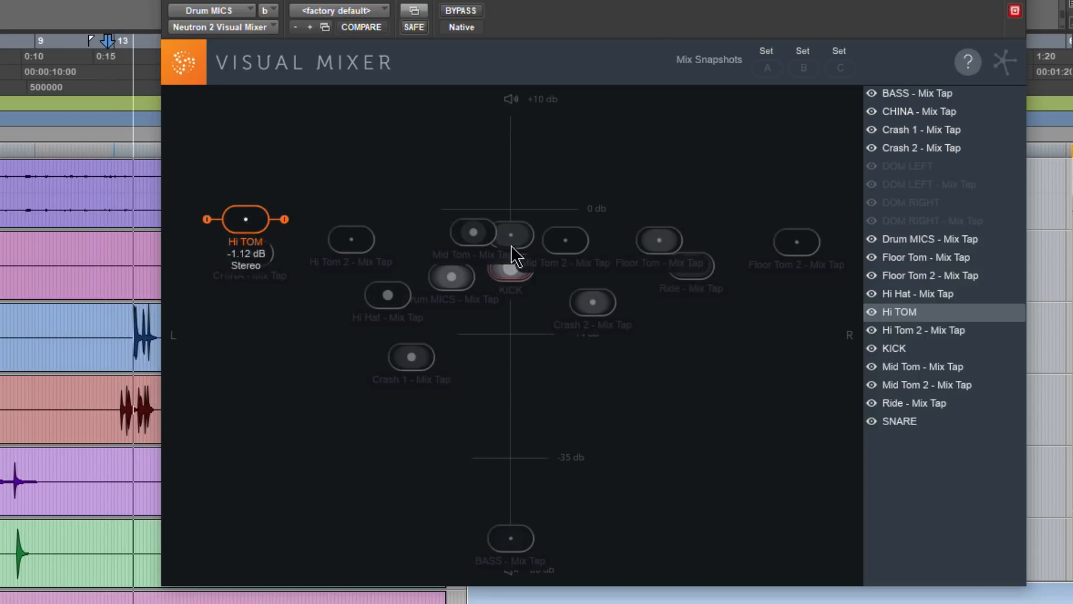
drag(449, 238, 389, 235)
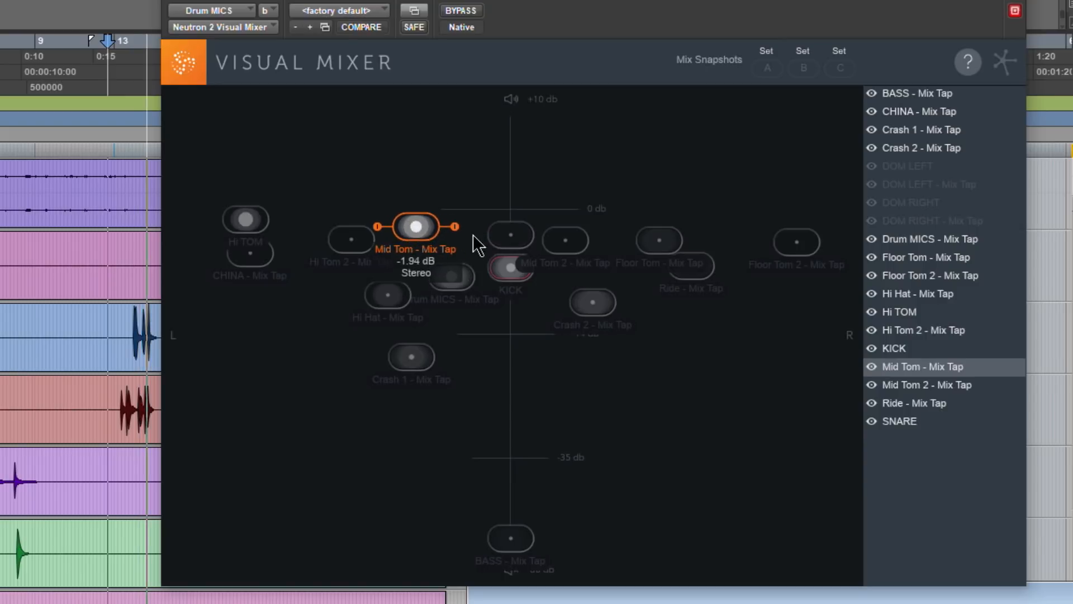
Widen the stereo spread of Hi TOM and Mid Tom.
click(242, 223)
drag(283, 227, 292, 227)
click(420, 234)
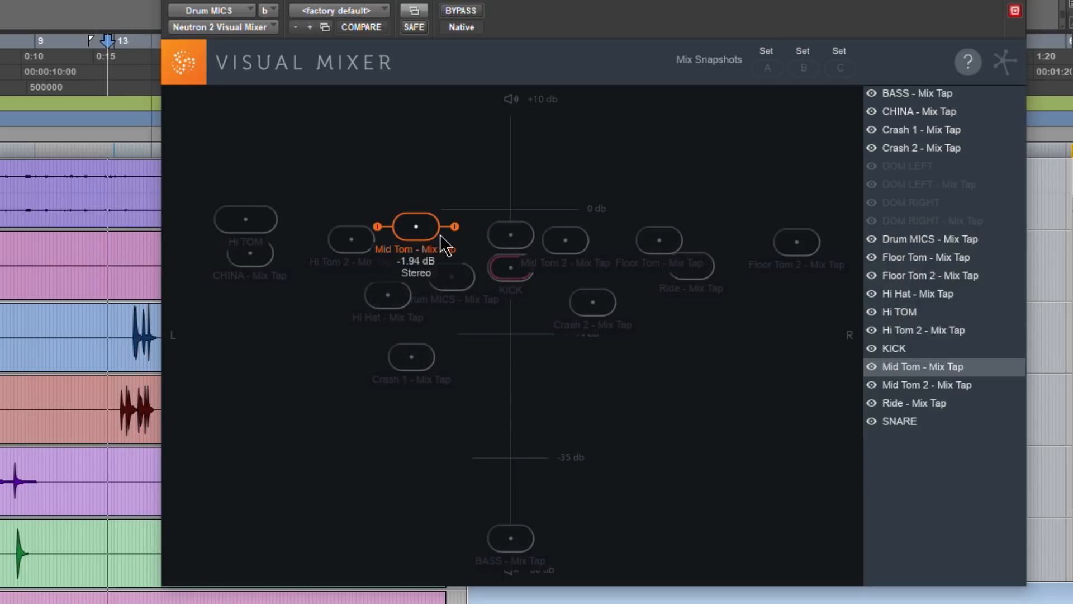
Widen Floor Tom's stereo spread and pan it further right at about -0.5 dB.
click(650, 246)
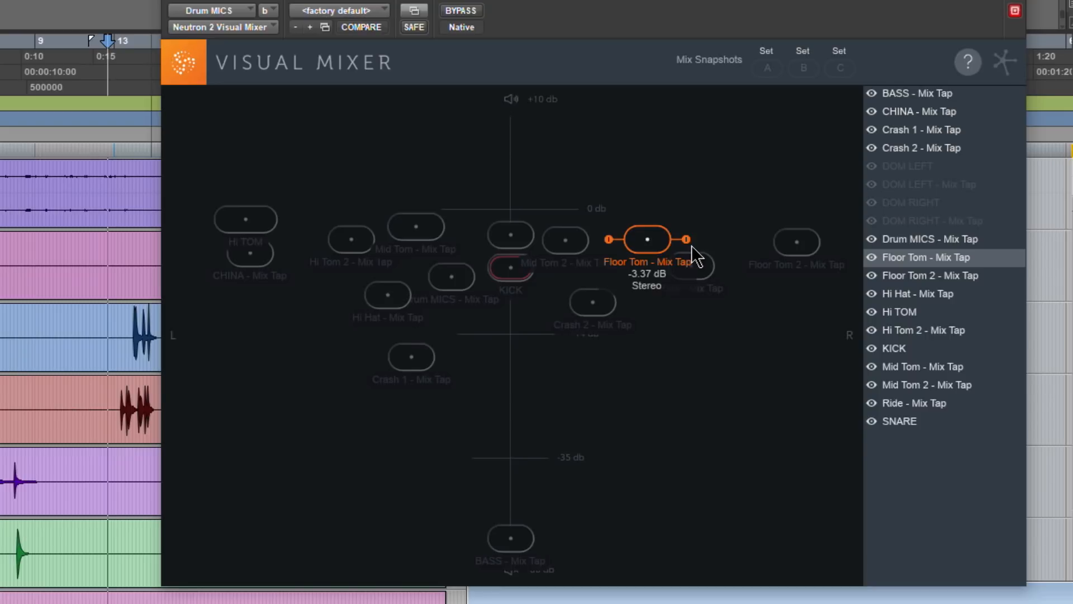
drag(652, 246, 729, 214)
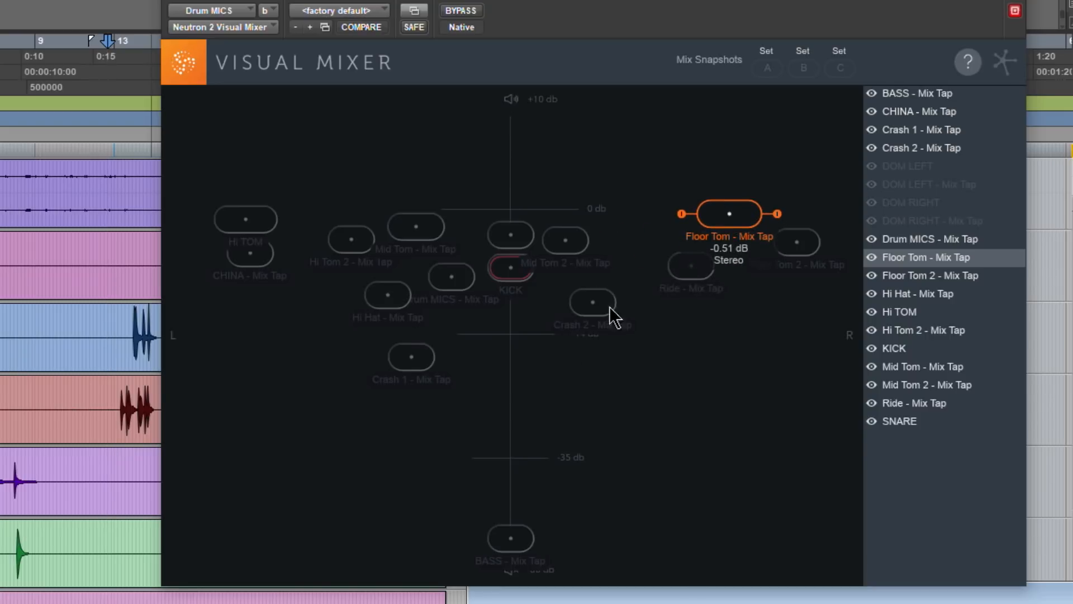
Audition the drum mix, raise Crash 1 and pan it further left, and raise BASS to about -24 dB.
key(space)
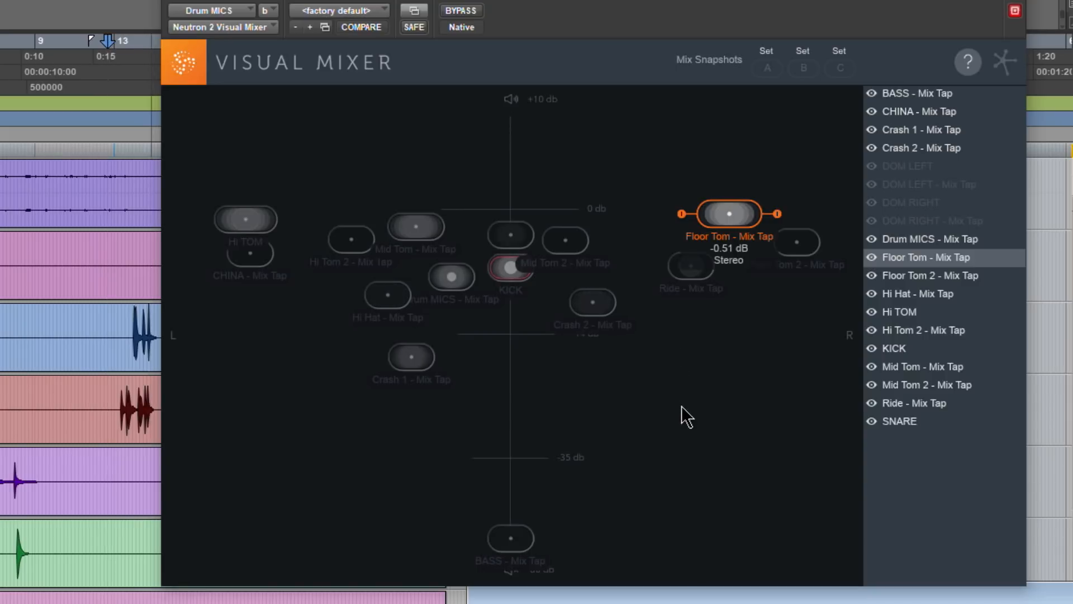
click(387, 297)
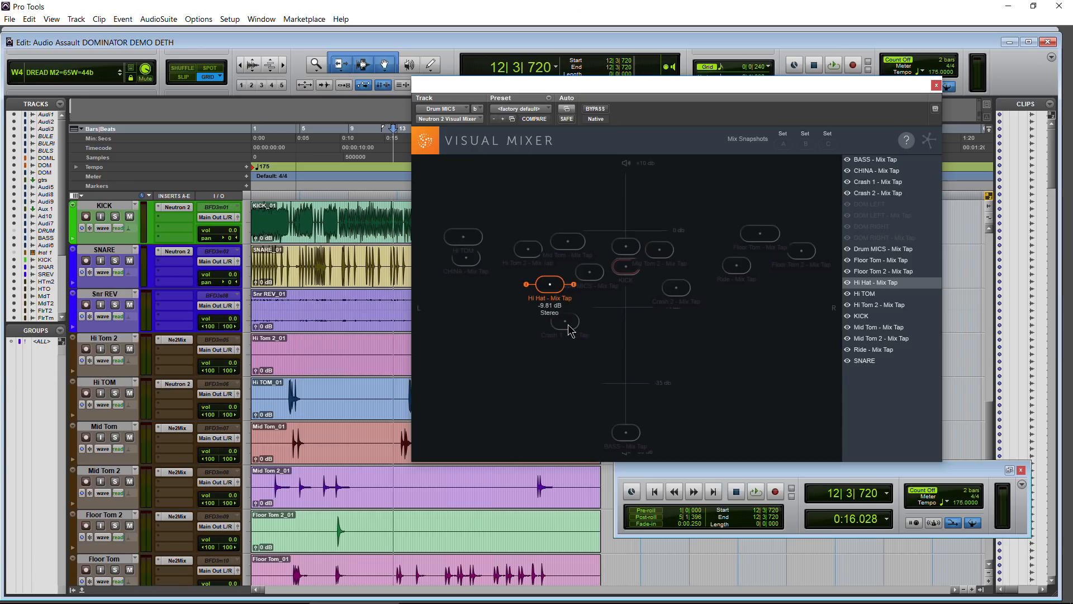
drag(569, 330, 506, 299)
drag(629, 433, 635, 348)
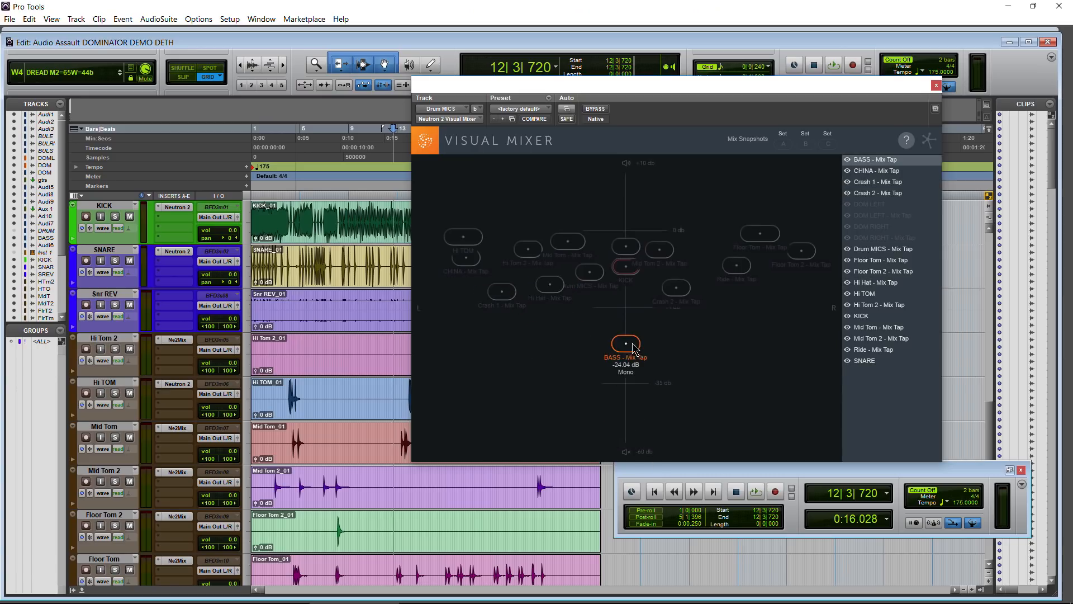
Pan Crash 2 and Mid Tom 2 further right, raise SNARE to about -1.5 dB and Hi TOM to about 0.2 dB, and store snapshot A.
drag(679, 291, 694, 285)
drag(661, 250, 635, 239)
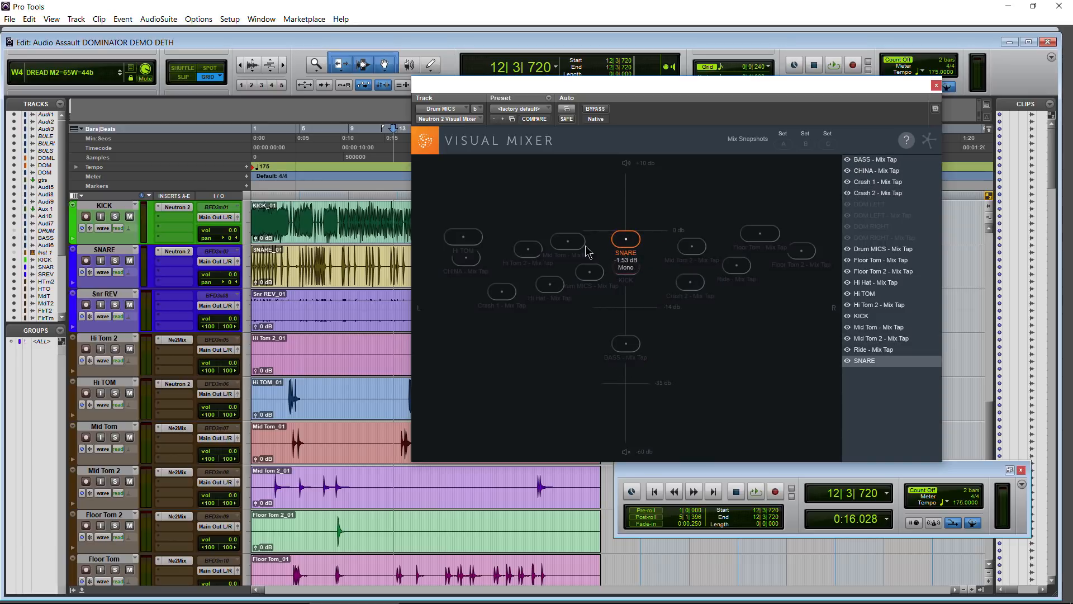
drag(559, 242, 560, 239)
drag(462, 237, 461, 230)
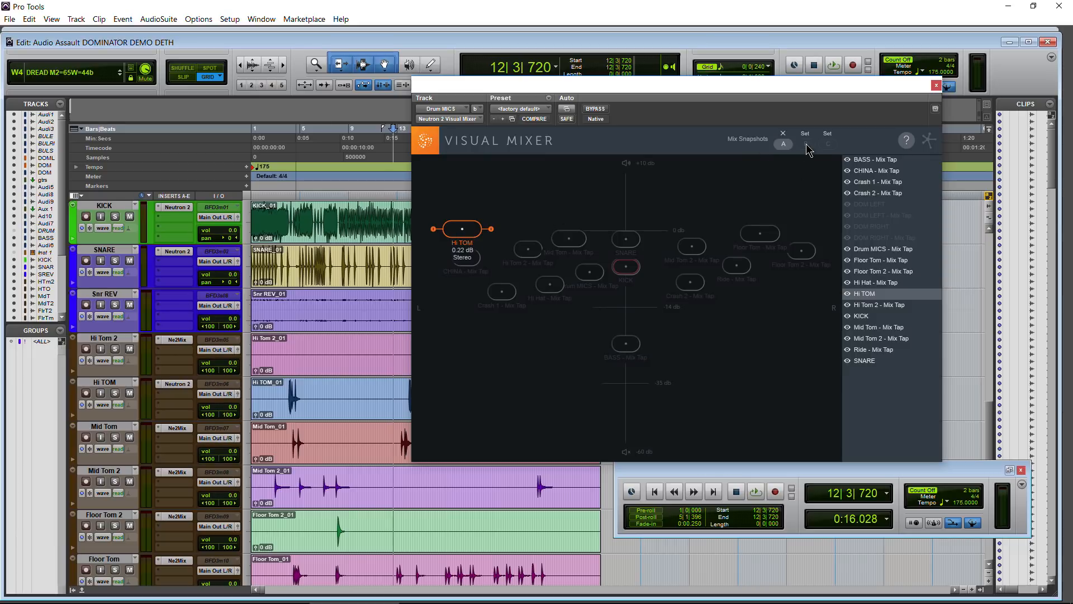
key(space)
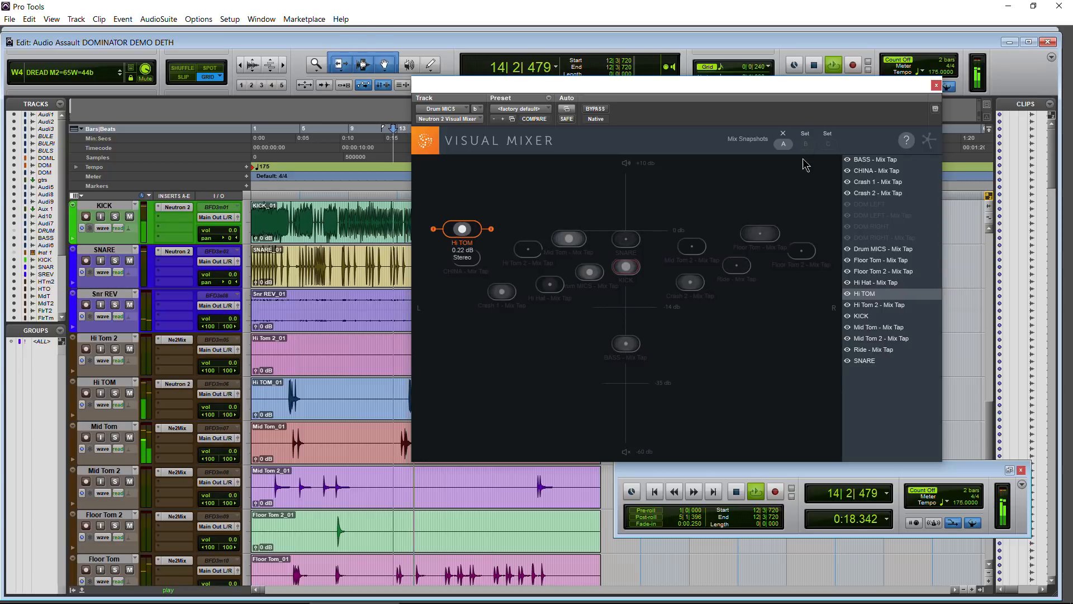
key(space)
Pan Hi Tom 2, CHINA at about -10 dB and Crash 1 at about 2.3 dB to the right, with Mid Tom 2 closer to centre.
drag(572, 239, 701, 253)
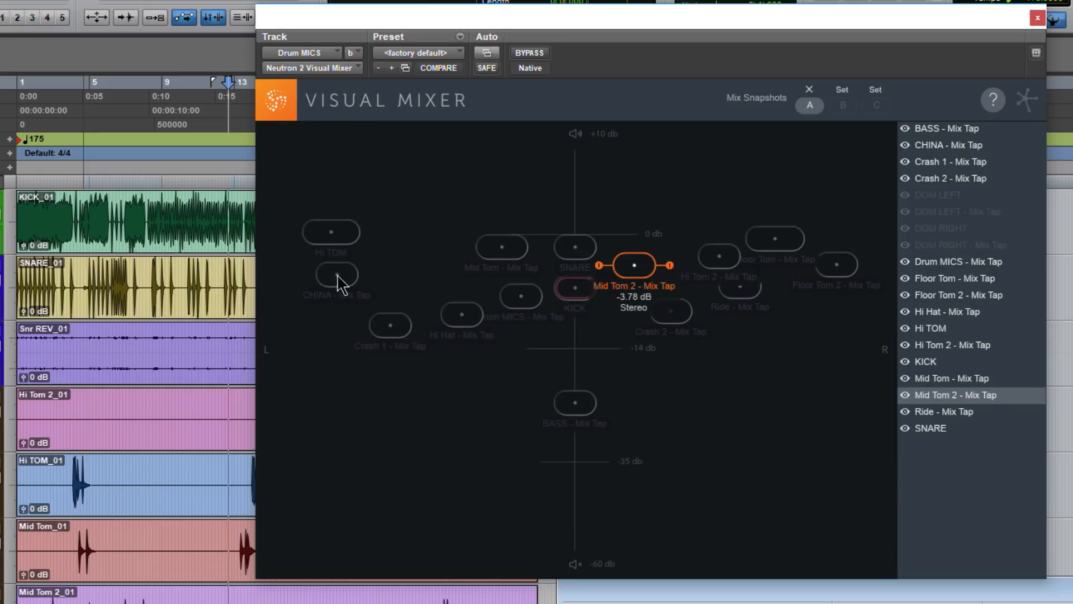
drag(469, 261, 785, 285)
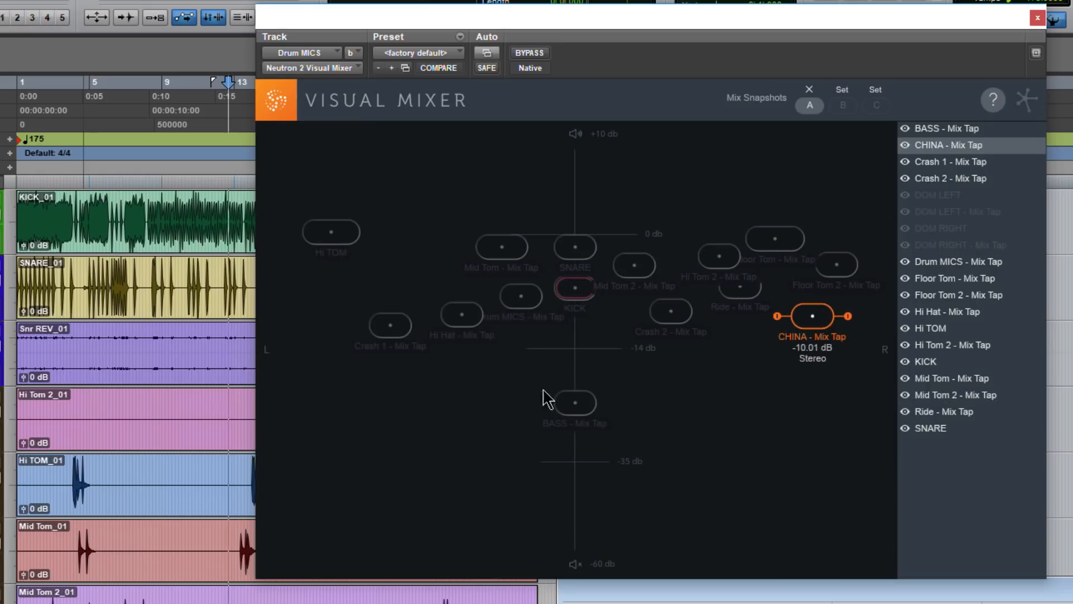
drag(384, 338, 865, 230)
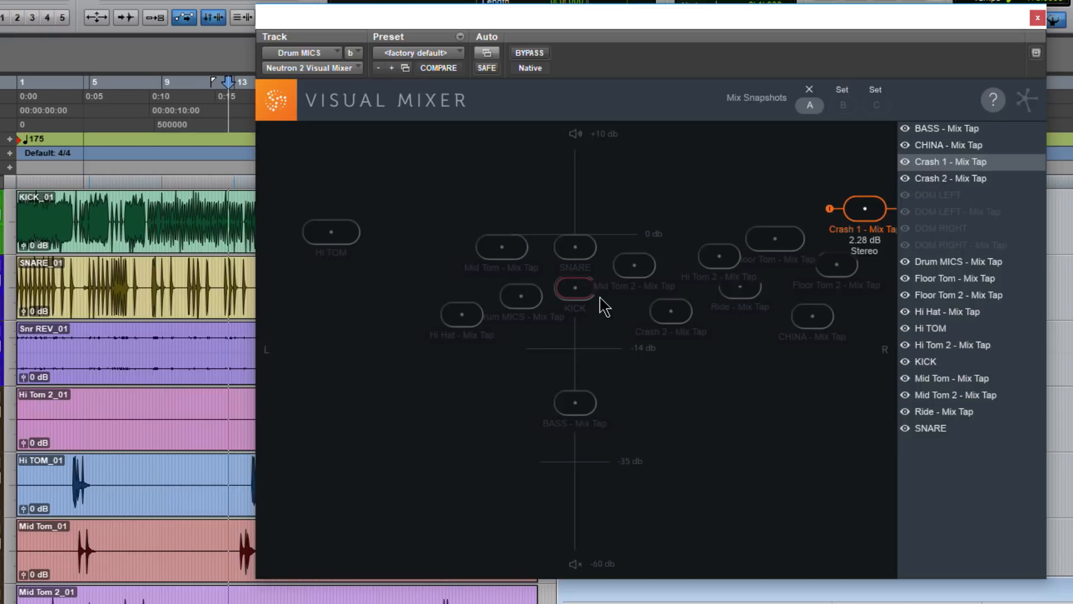
Raise KICK slightly and SNARE to about -0.8 dB, and hide the BASS node.
drag(575, 287, 577, 246)
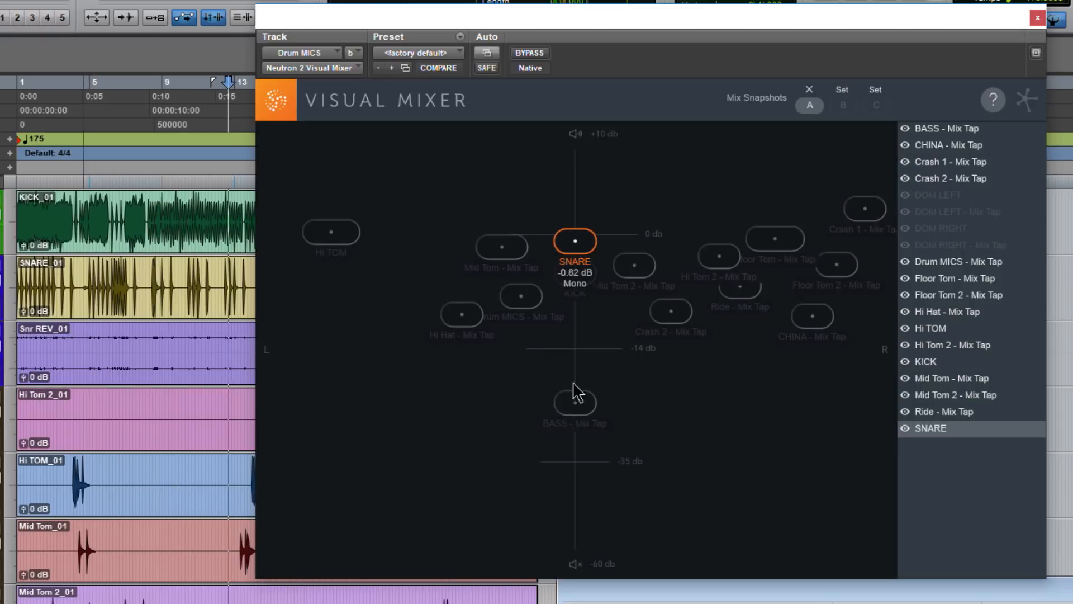
drag(577, 393, 576, 409)
click(904, 129)
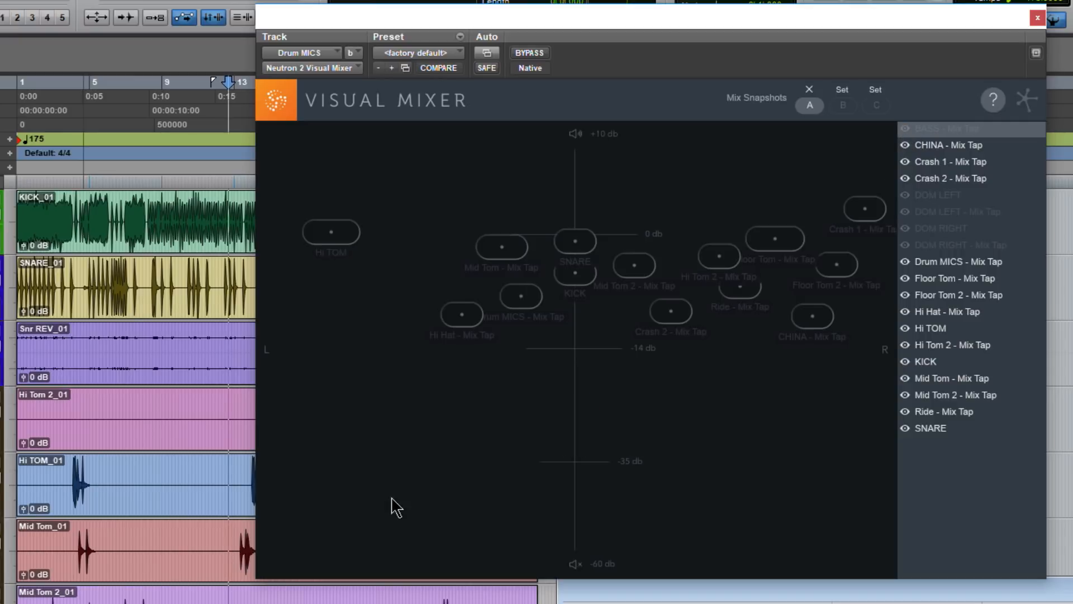
Pan Hi Hat further left, place Hi TOM far left at about -1.6 dB, and lower KICK slightly.
drag(461, 321, 424, 290)
drag(332, 232, 268, 249)
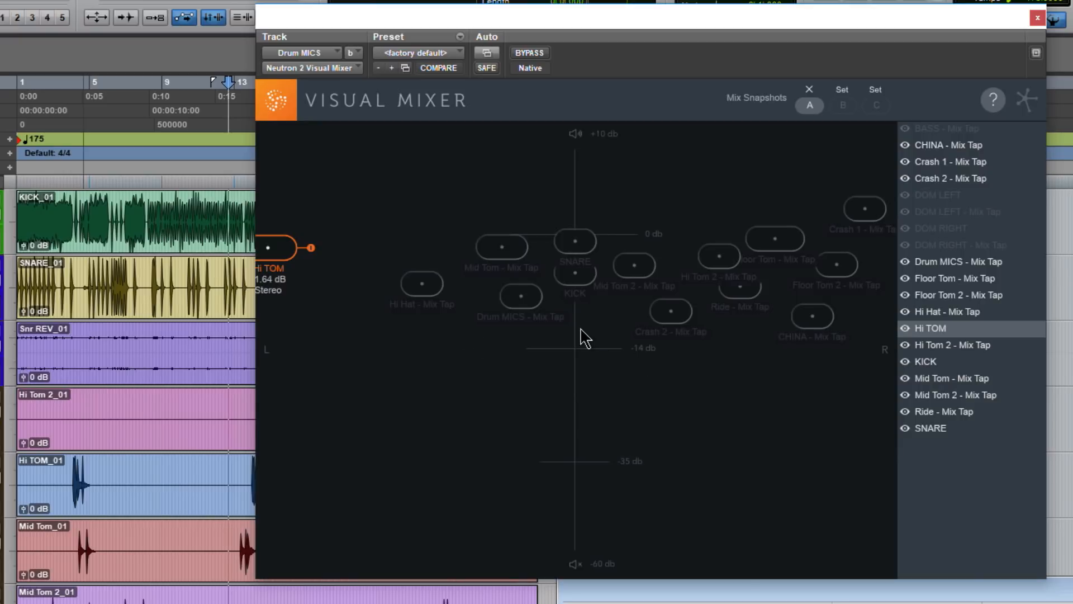
drag(422, 284, 417, 288)
drag(576, 277, 579, 290)
Pan Mid Tom 2 far right at about -16.6 dB and store the drum layout as snapshot B.
click(636, 274)
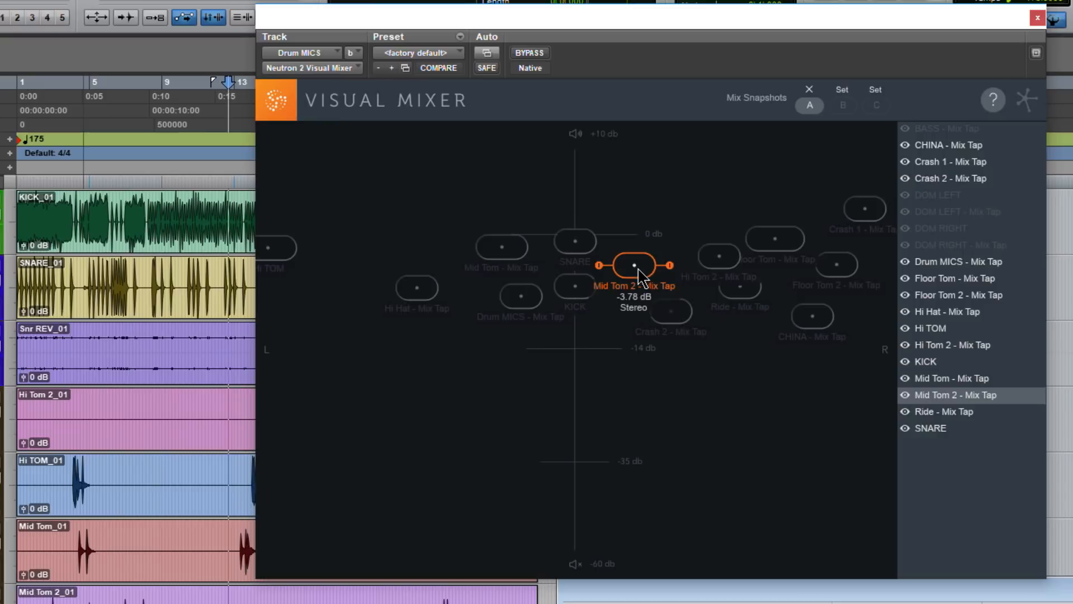
drag(640, 275, 876, 372)
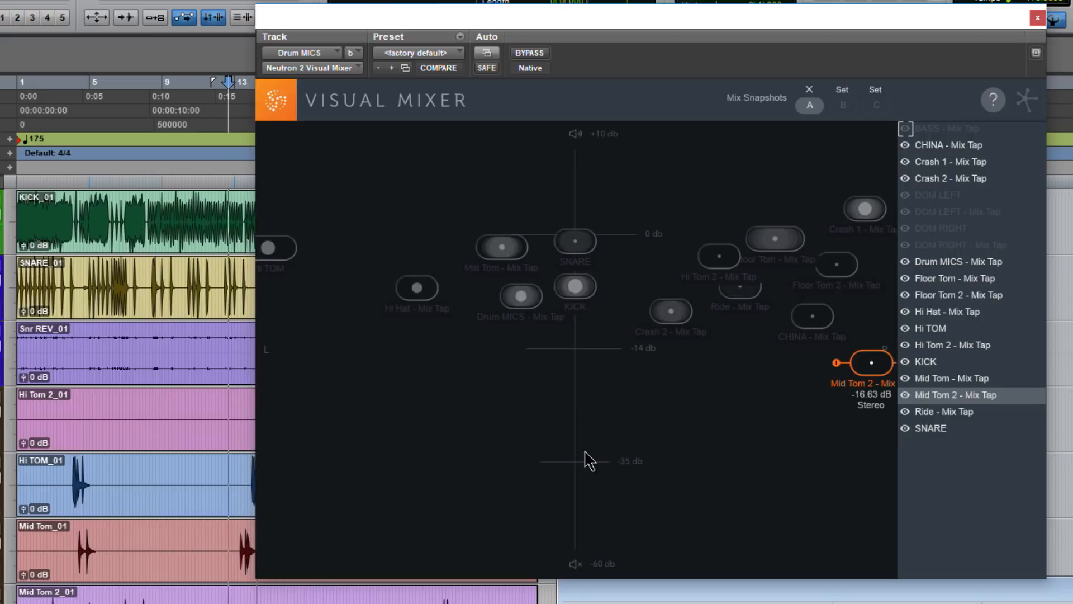
click(839, 90)
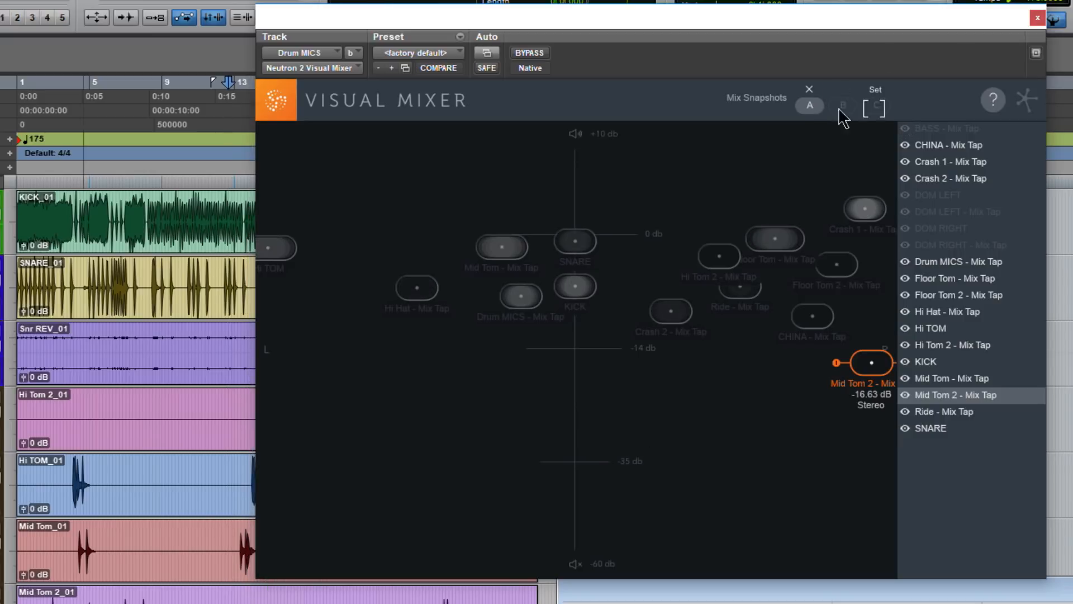
click(843, 109)
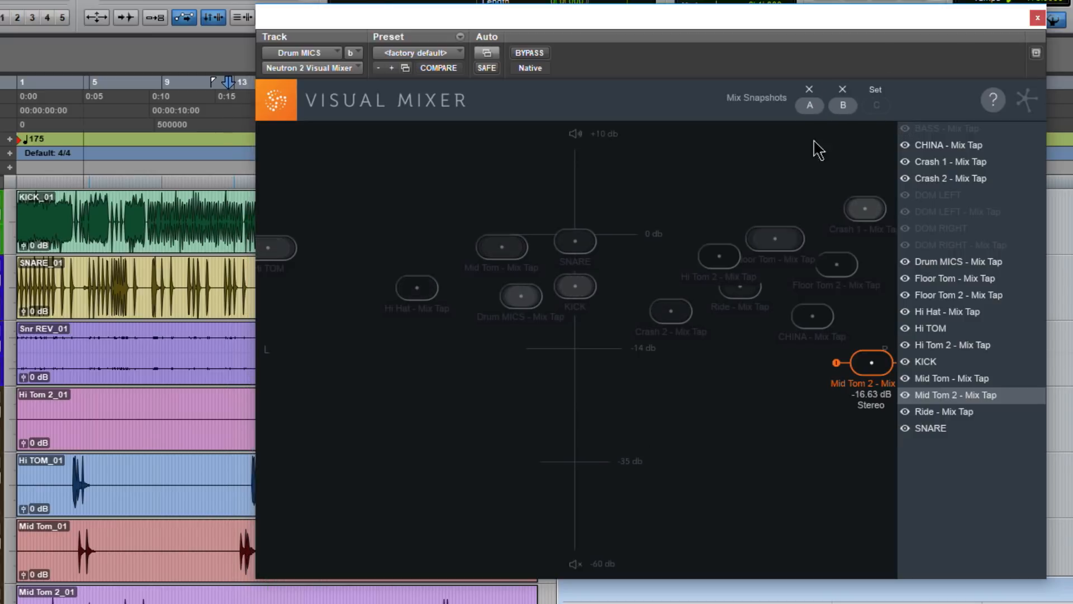
Compare mix snapshots A and B, ending with snapshot A recalled.
click(806, 108)
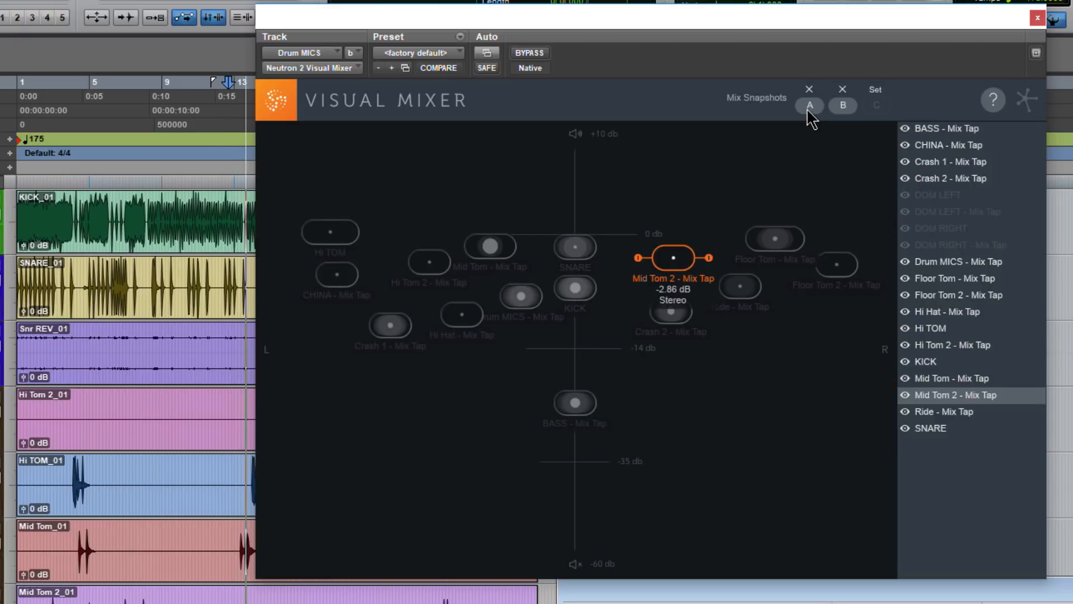
click(842, 105)
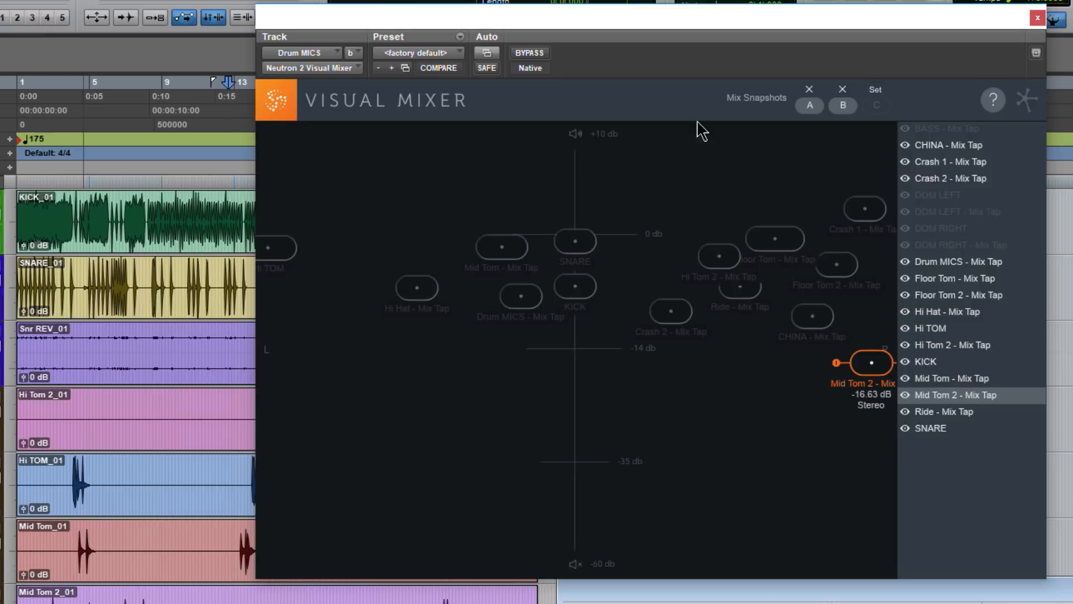
click(810, 105)
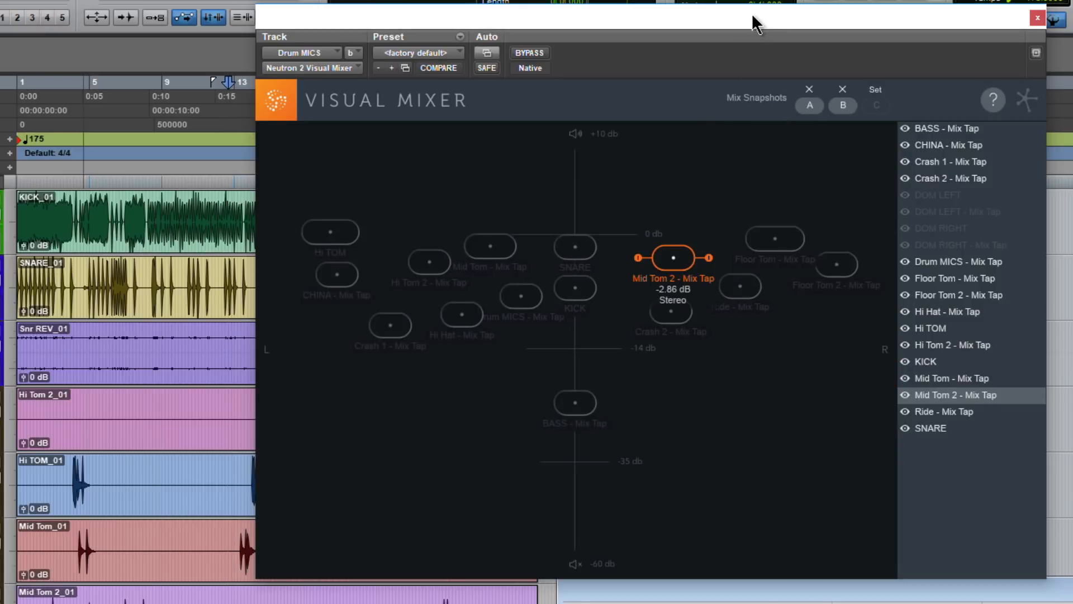
Close the drum Visual Mixer and open the Visual Mixer on the gtrs track.
drag(756, 24, 690, 0)
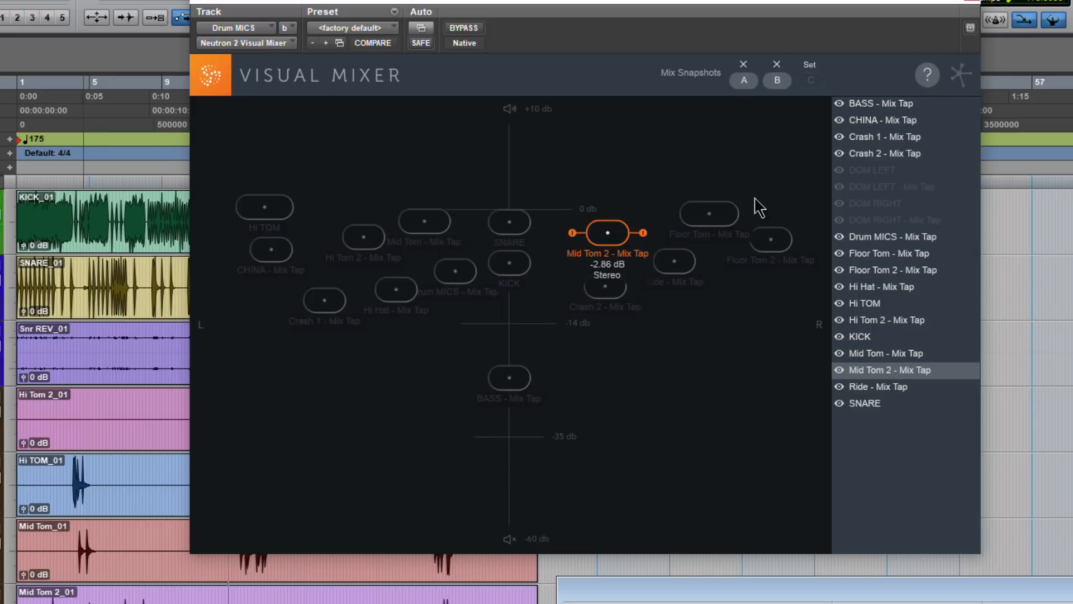
click(974, 1)
scroll(537, 391, down, 15)
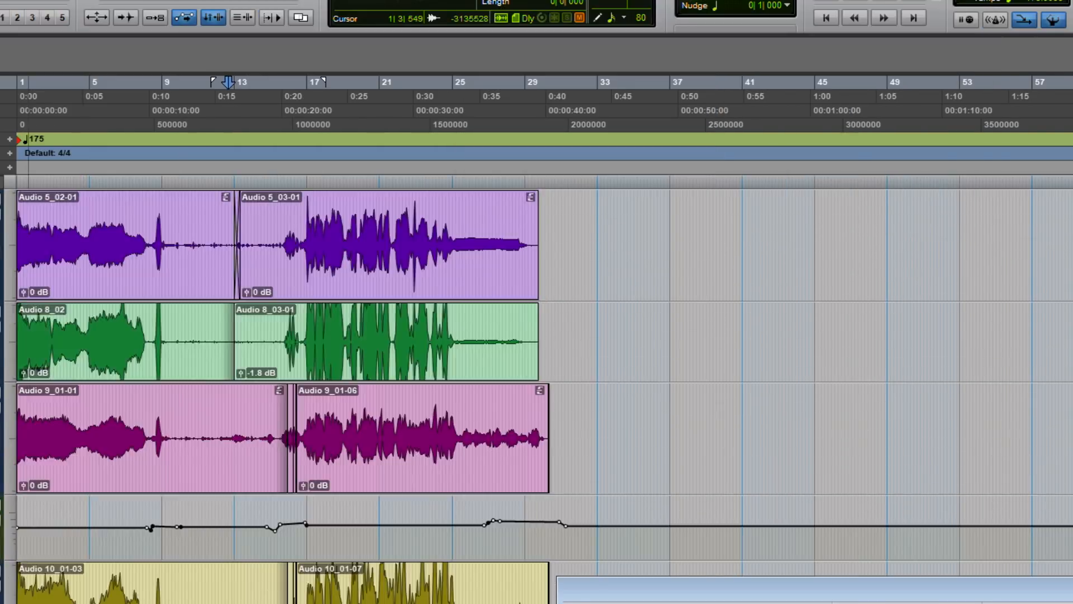
scroll(537, 391, up, 5)
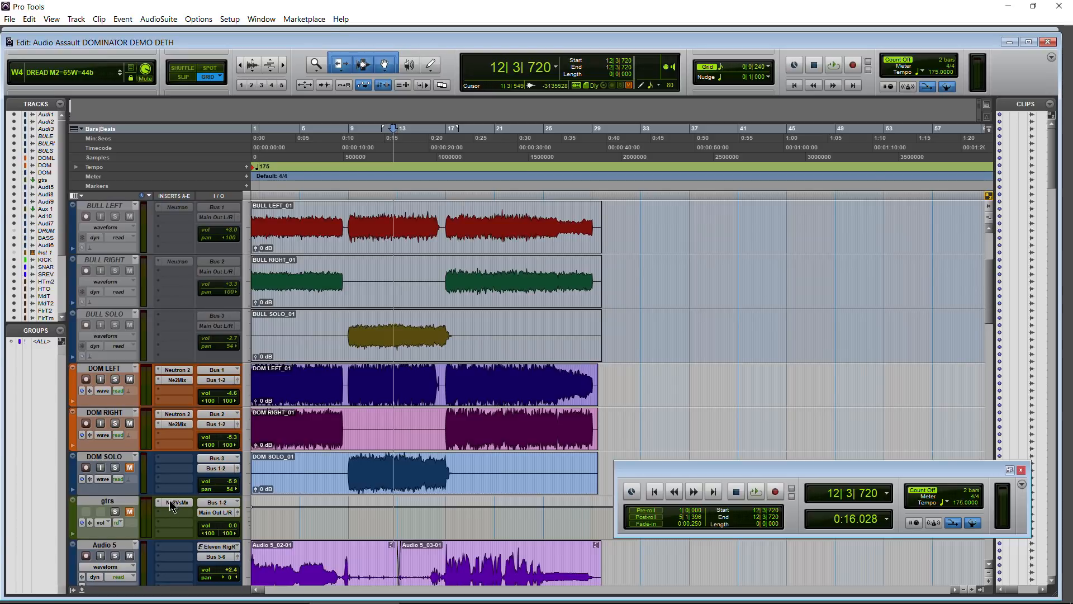
click(171, 500)
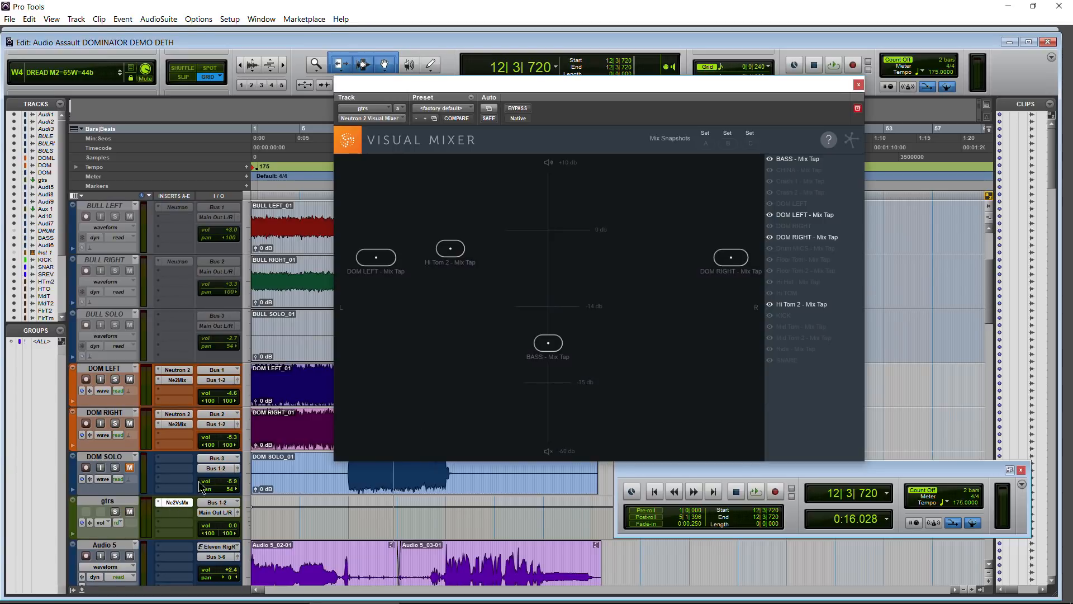
During playback, set DOM LEFT to about -4.5 dB and raise DOM RIGHT to about -1.3 dB.
key(space)
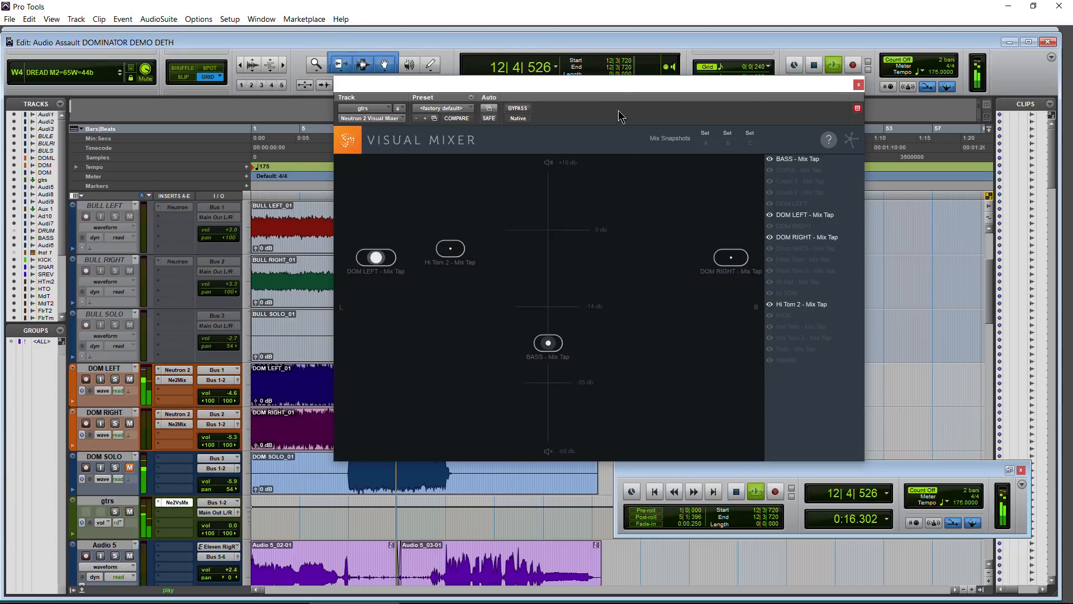
drag(615, 91, 618, 84)
drag(379, 247, 386, 242)
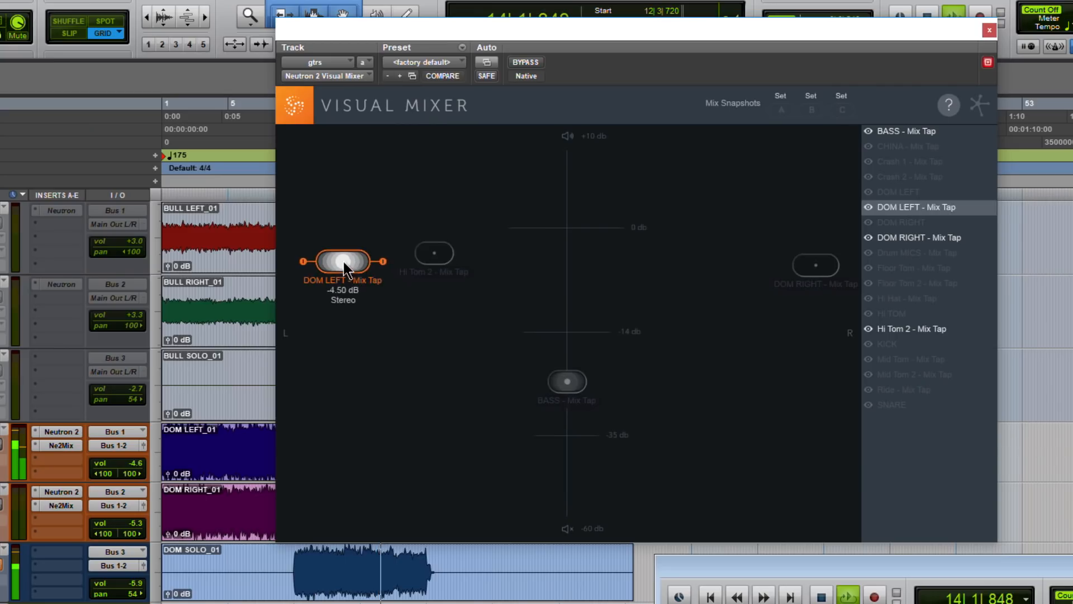
drag(830, 274, 823, 251)
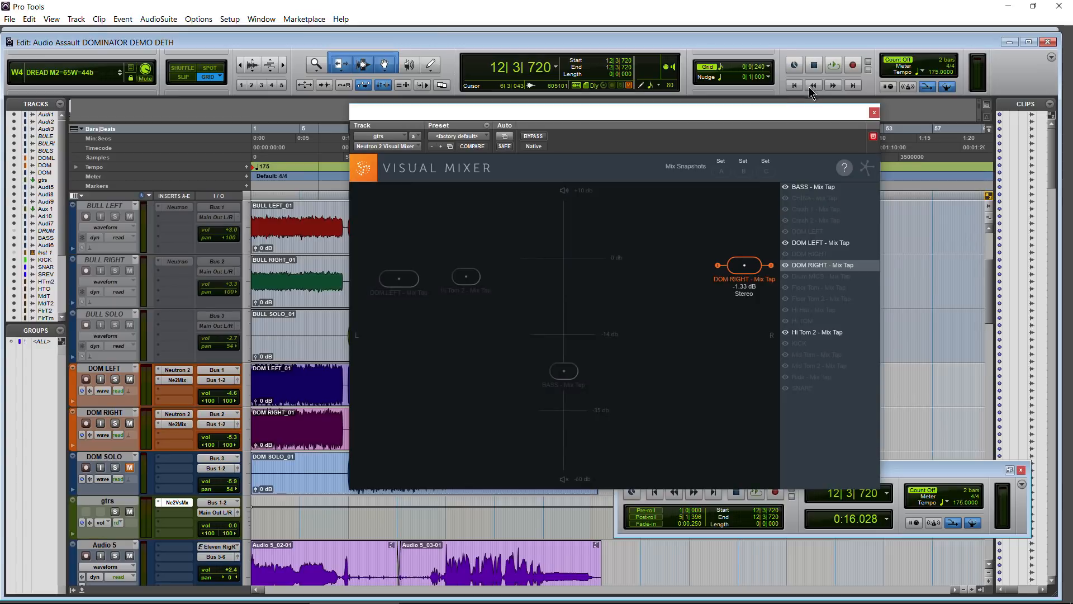
While playing from the session start, pan DOM LEFT far left and DOM RIGHT further right, and set DOM LEFT to about -3.4 dB.
click(796, 85)
click(834, 65)
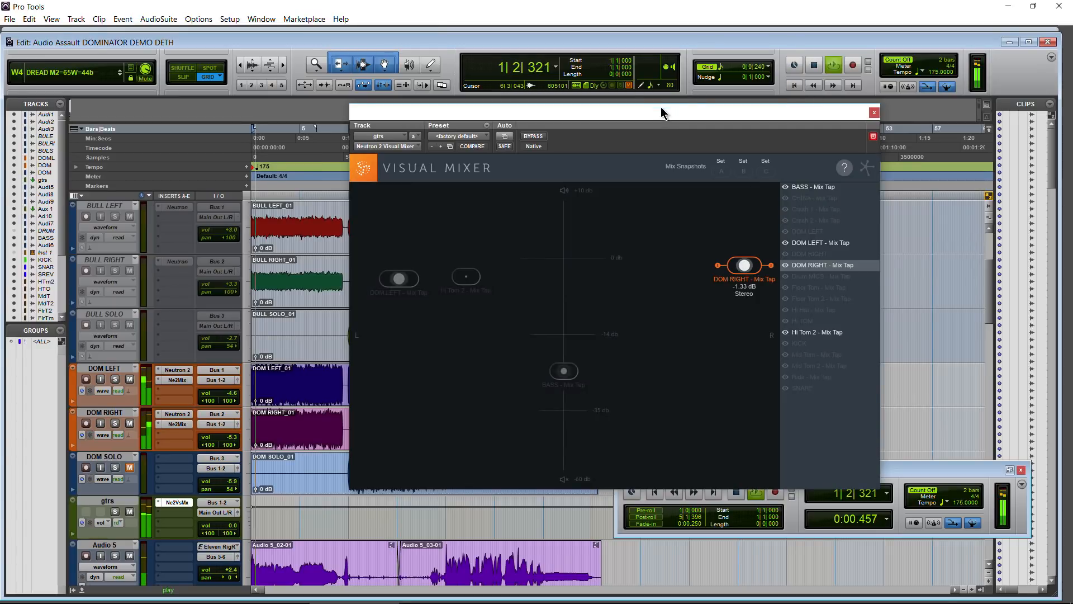
drag(662, 115, 657, 89)
drag(396, 254, 365, 269)
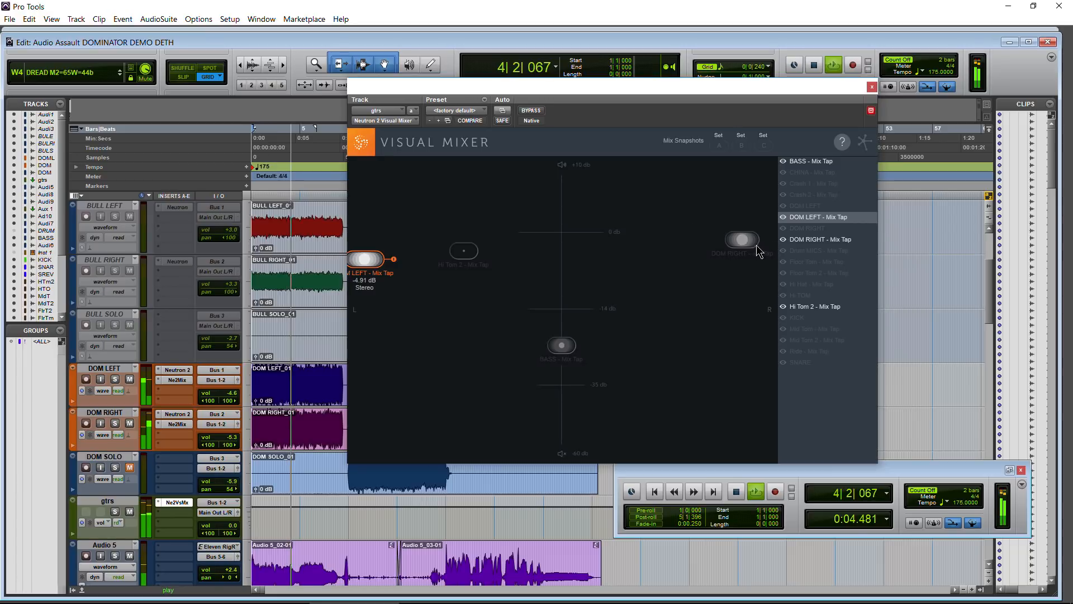
drag(745, 244, 759, 254)
key(space)
drag(365, 259, 366, 252)
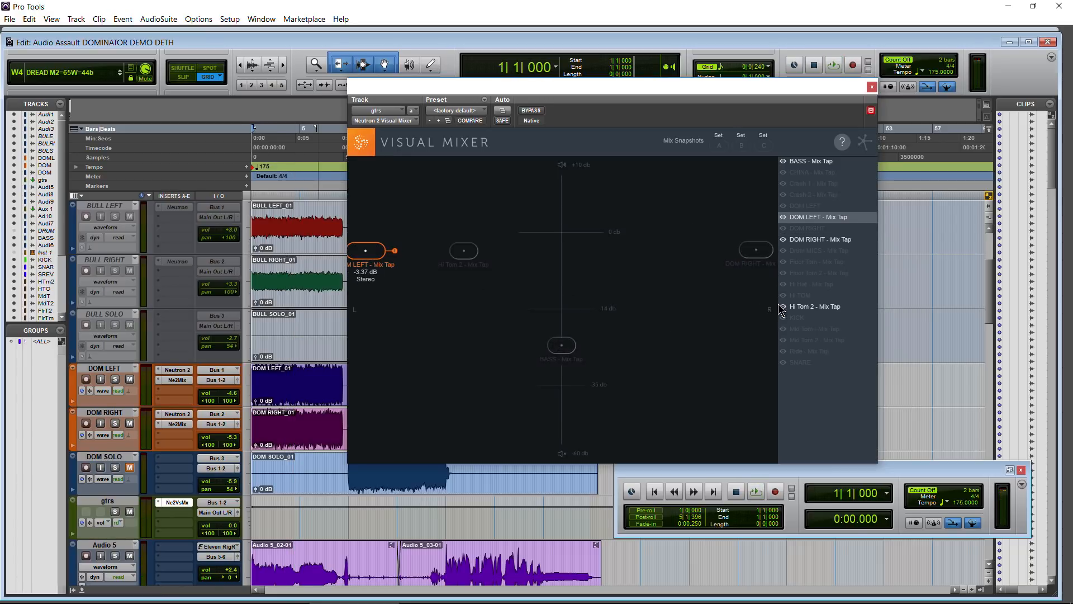
Hide Hi Tom 2, raise BASS to about -1.4 dB, and narrow DOM LEFT and DOM RIGHT nearer centre, DOM LEFT at about -1.6 dB.
drag(562, 345, 560, 241)
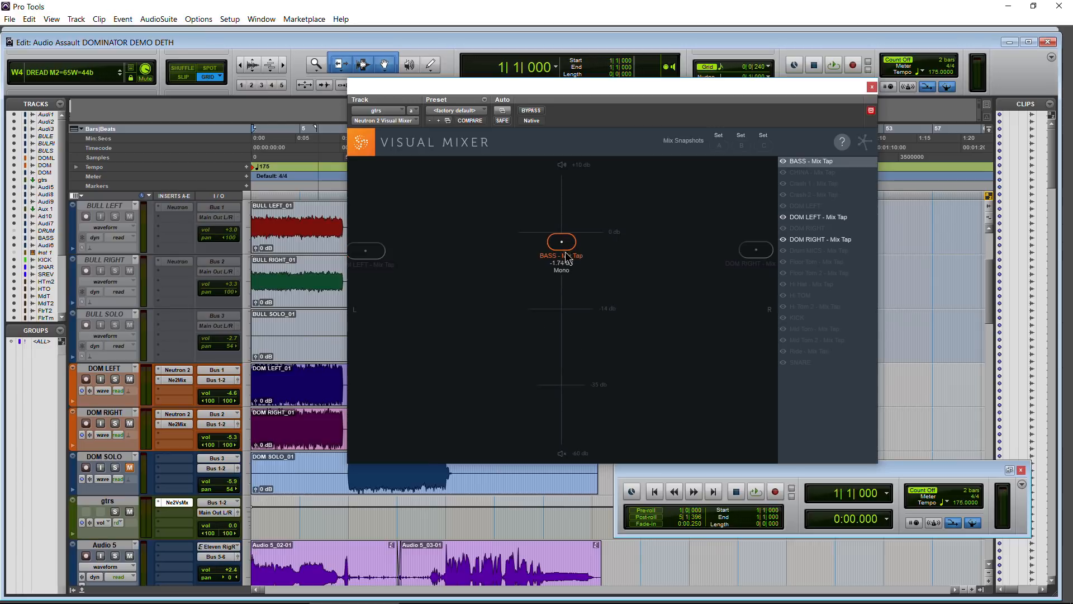
key(space)
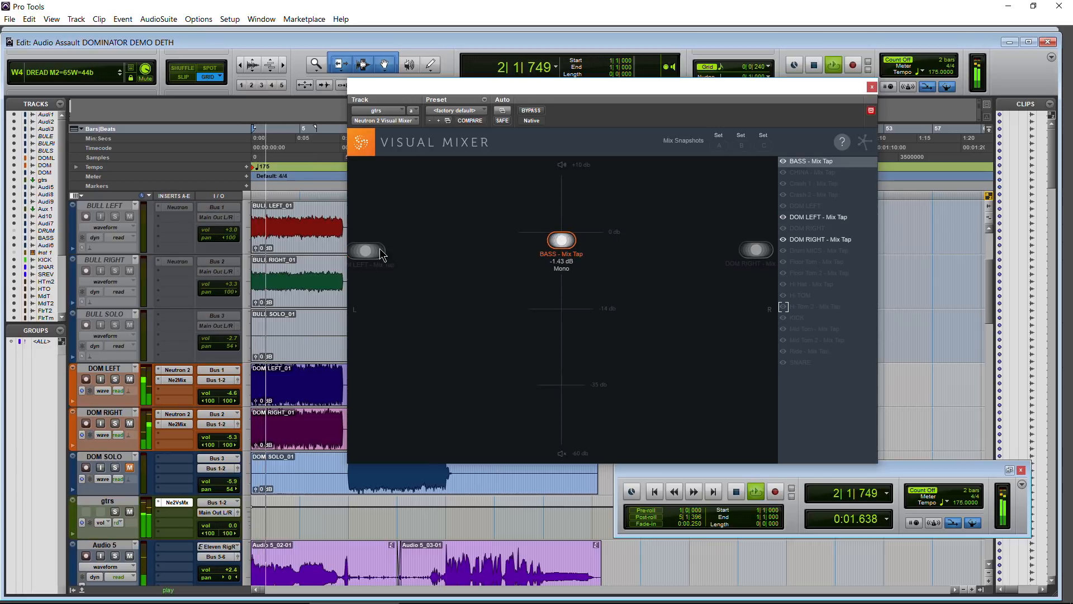
drag(365, 250, 410, 241)
key(space)
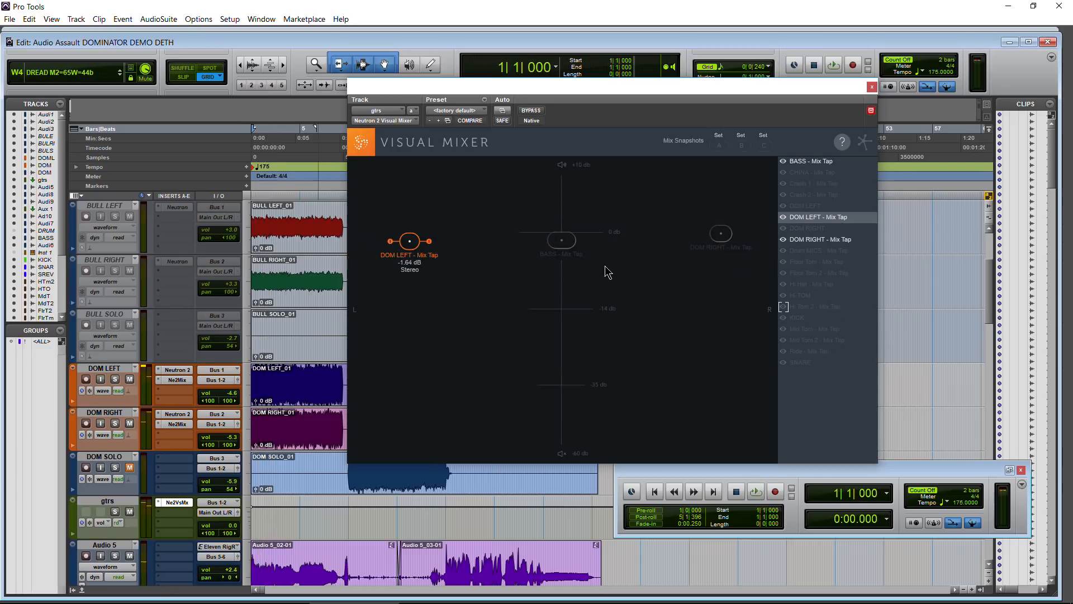
Close the guitar Visual Mixer and open the Visual Mixer on the MIX BUS track.
click(872, 88)
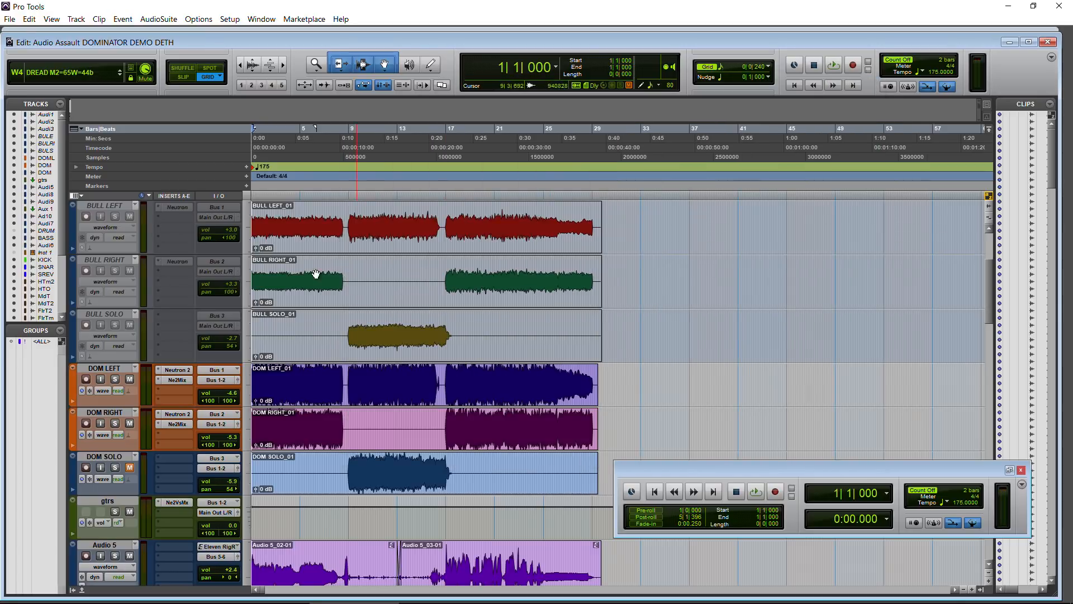
scroll(316, 274, down, 15)
scroll(177, 330, down, 10)
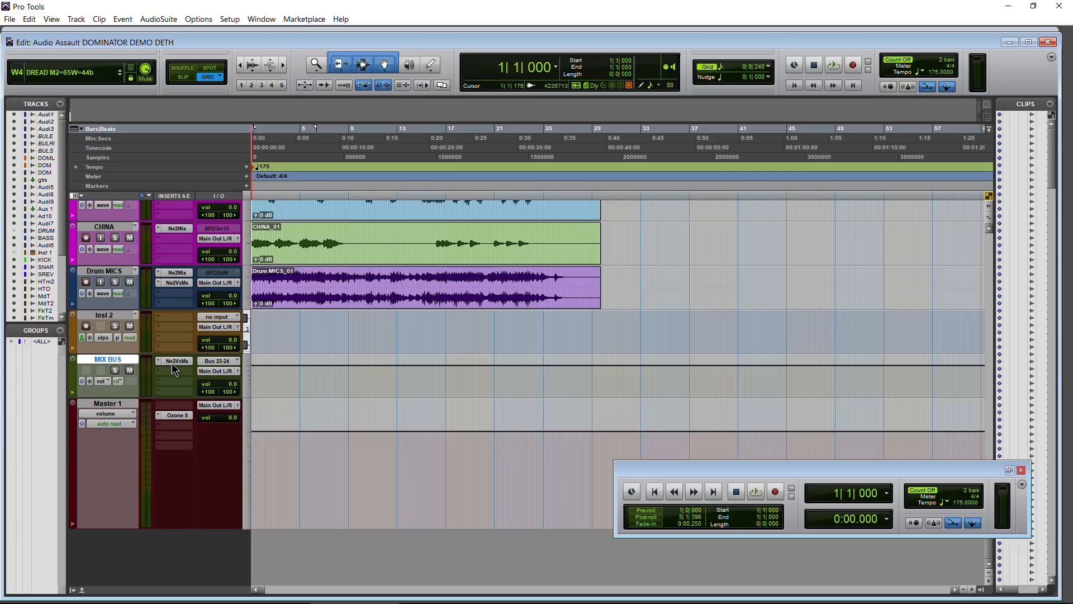
click(173, 362)
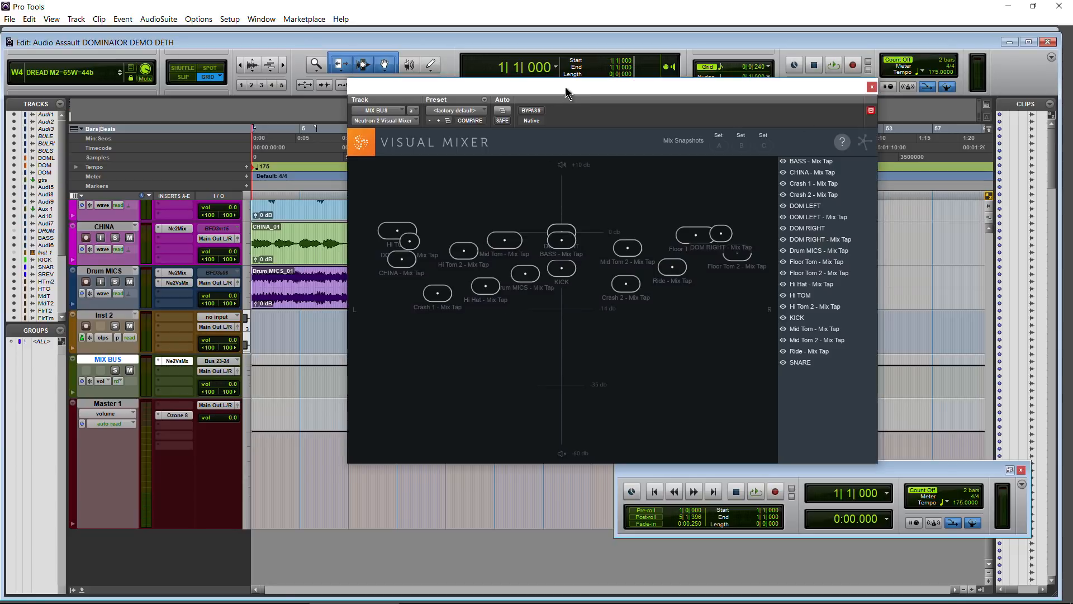
Hide the BASS and CHINA Mix Taps in the MIX BUS Visual Mixer, and show both again.
drag(565, 93, 626, 90)
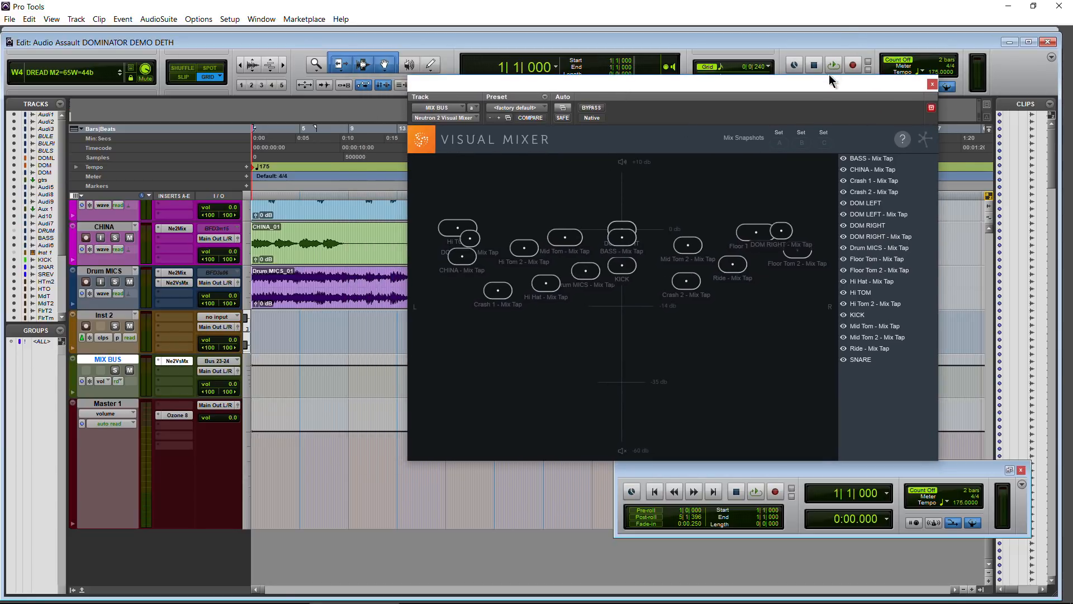
drag(792, 84, 736, 125)
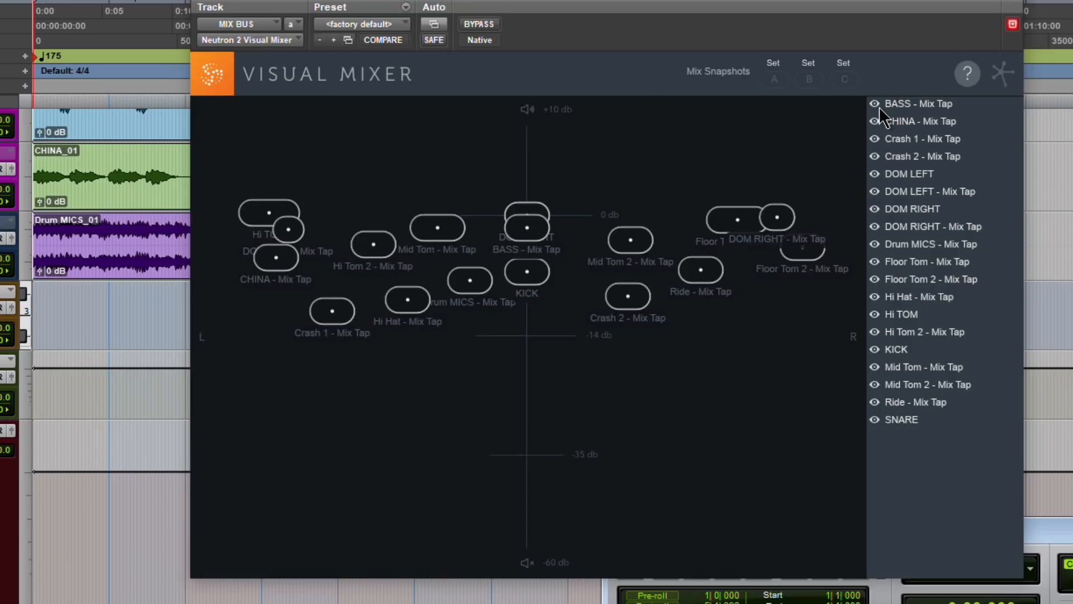
click(788, 197)
click(788, 205)
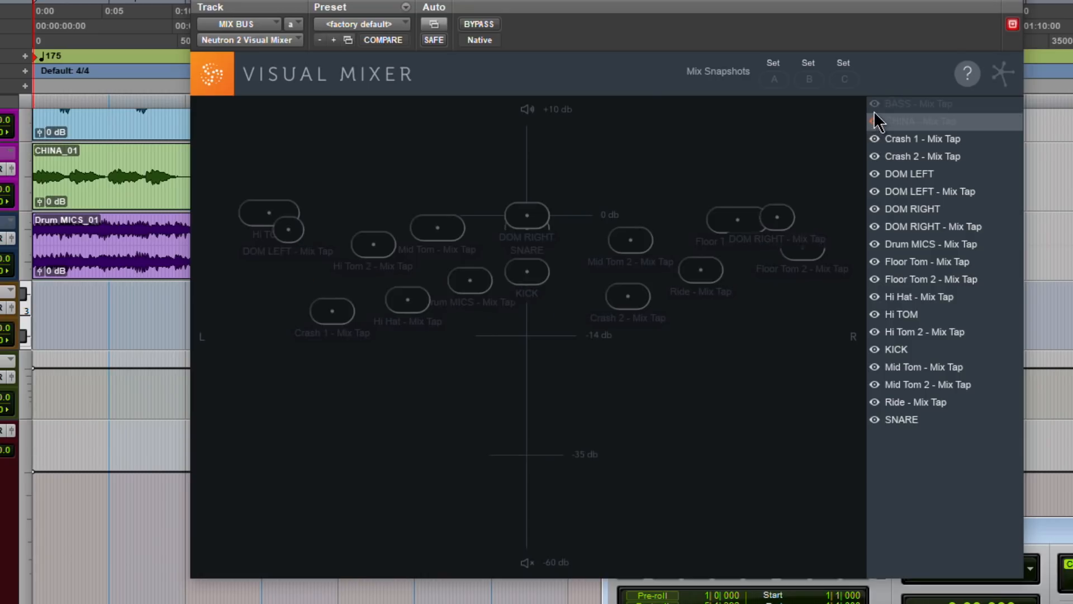
click(875, 111)
click(875, 121)
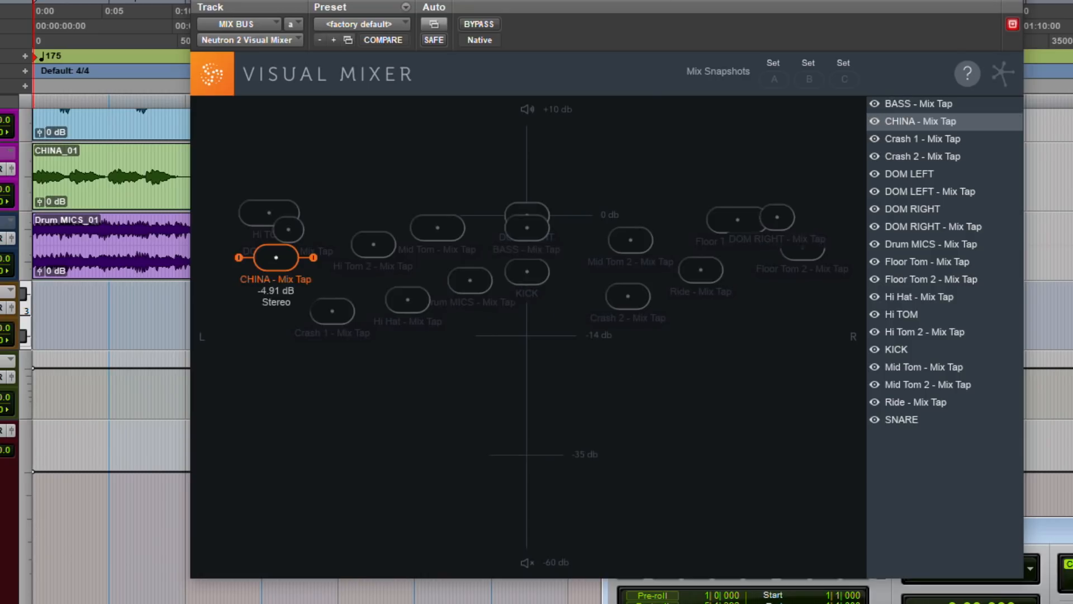
Start playback and pan DOM RIGHT - Mix Tap further right, clear of Floor Tom.
drag(697, 5, 899, 240)
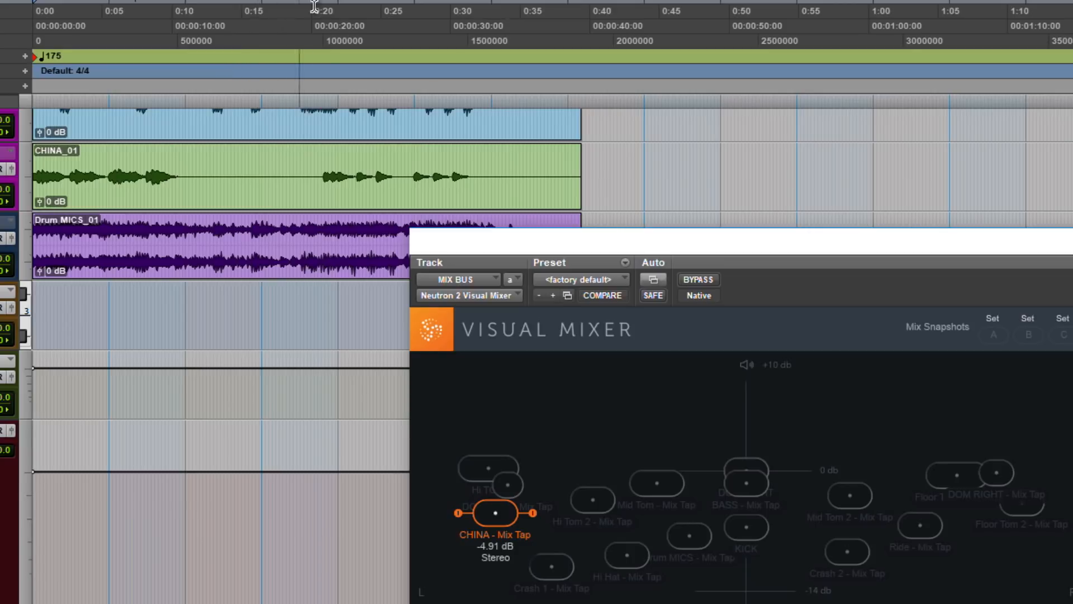
drag(671, 240, 448, 1)
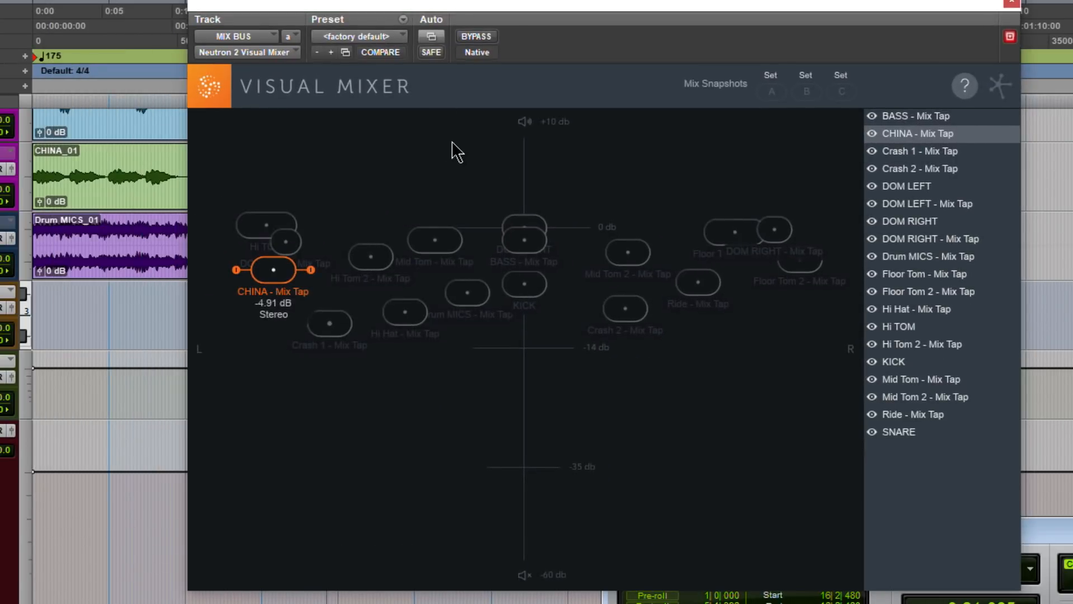
key(space)
drag(678, 5, 699, 1)
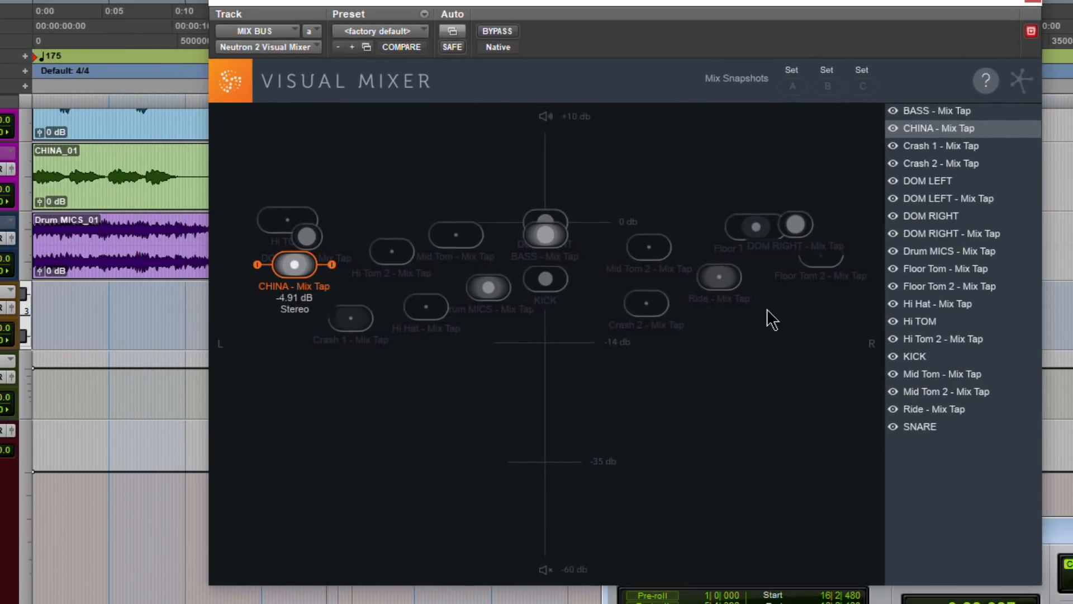
drag(796, 226, 730, 229)
Raise KICK slightly and nudge Hi Tom 2 - Mix Tap a little toward the centre at about -3.4 dB.
click(546, 235)
click(545, 279)
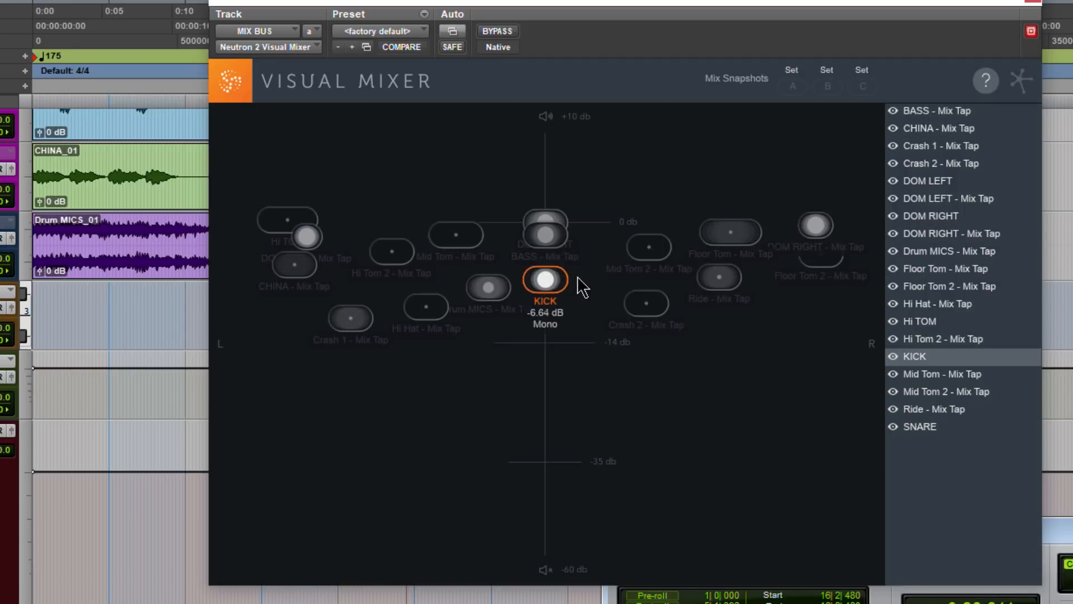
drag(581, 288, 582, 276)
drag(408, 262, 413, 262)
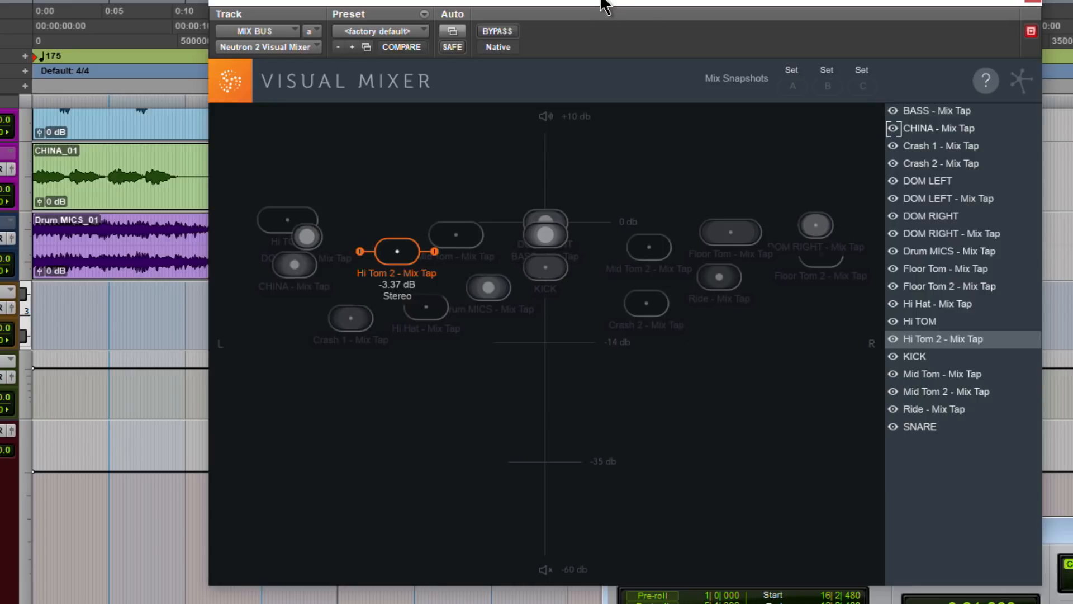
mouse_move(604, 5)
mouse_down()
mouse_move(577, 7)
mouse_move(616, 0)
mouse_up()
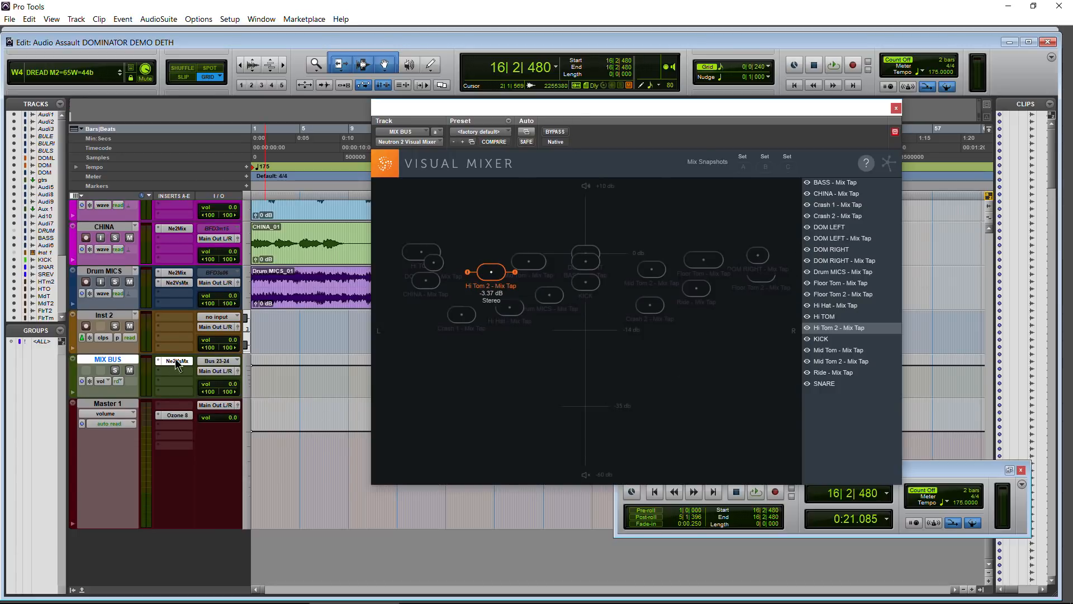
Review the Mix Tap and Visual Mixer inserts on the guitar, bass, drum and MIX BUS tracks.
scroll(176, 361, up, 10)
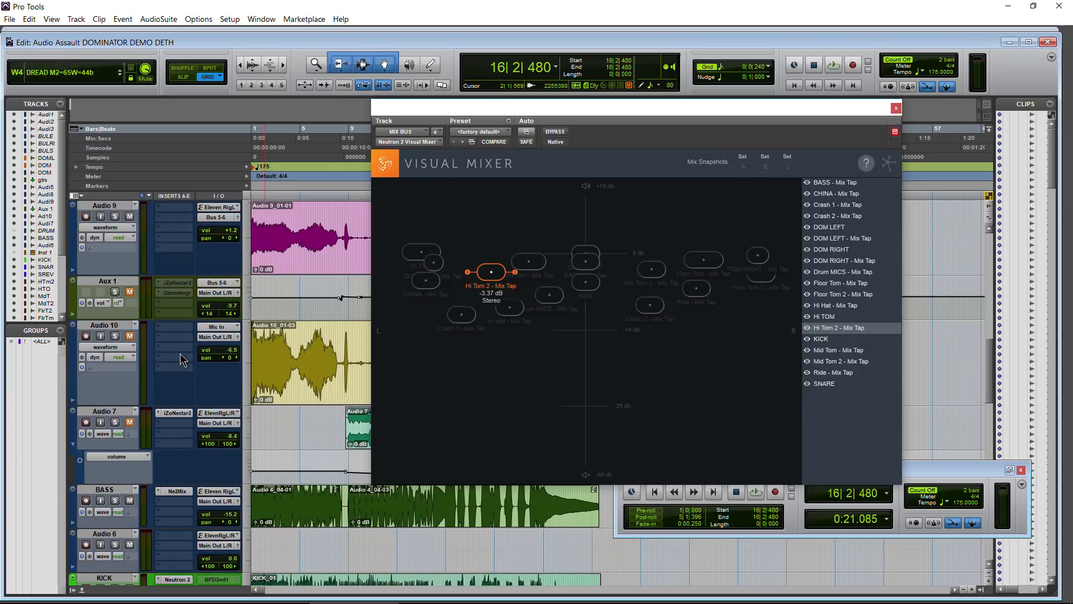
scroll(179, 350, up, 5)
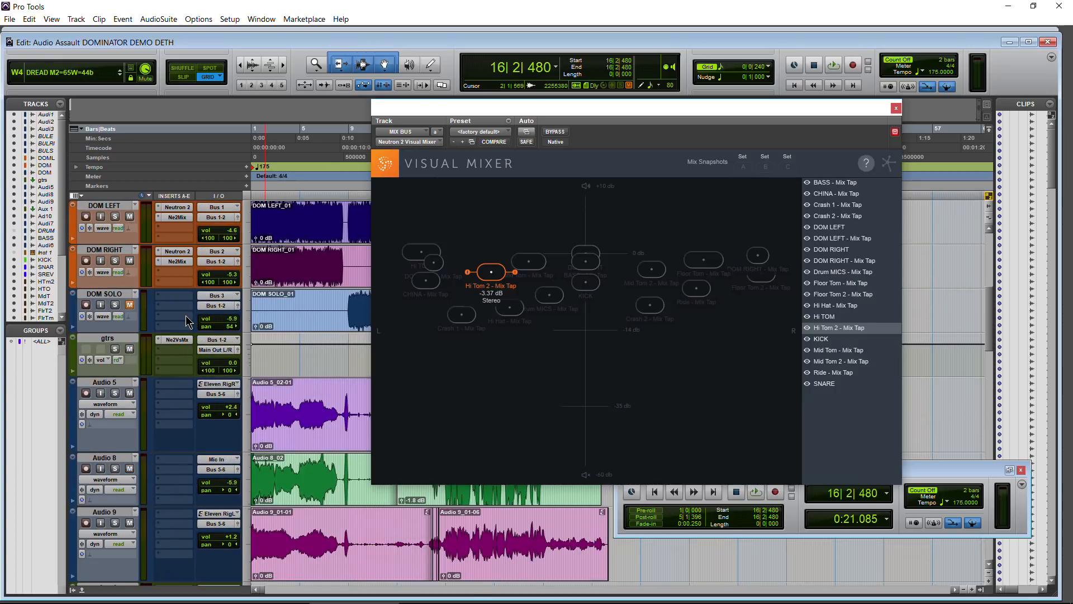
scroll(179, 306, down, 15)
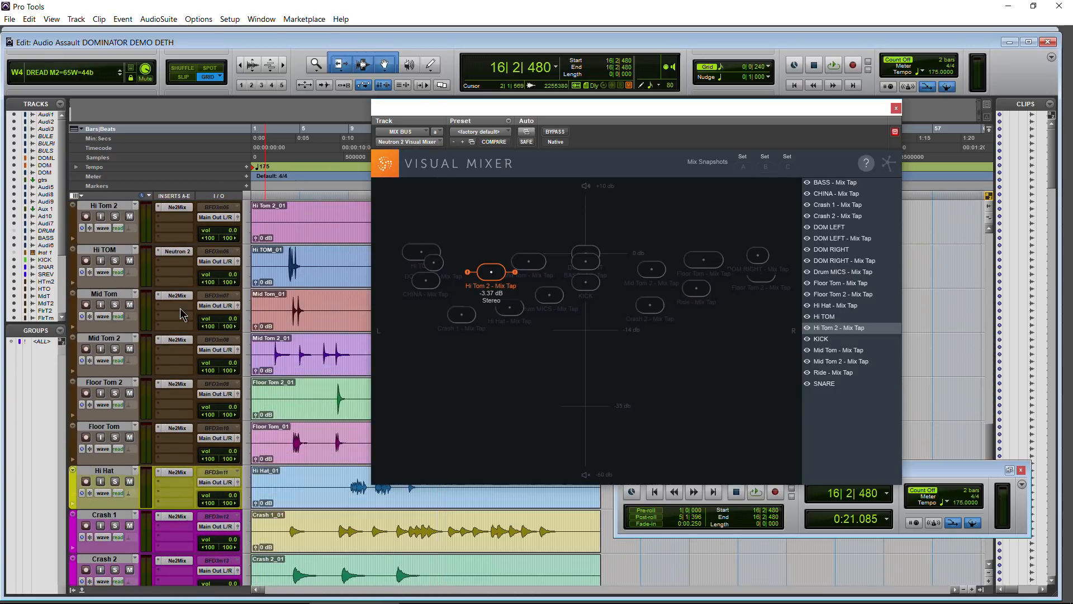
mouse_move(580, 104)
mouse_down()
mouse_move(544, 98)
mouse_move(577, 93)
mouse_up()
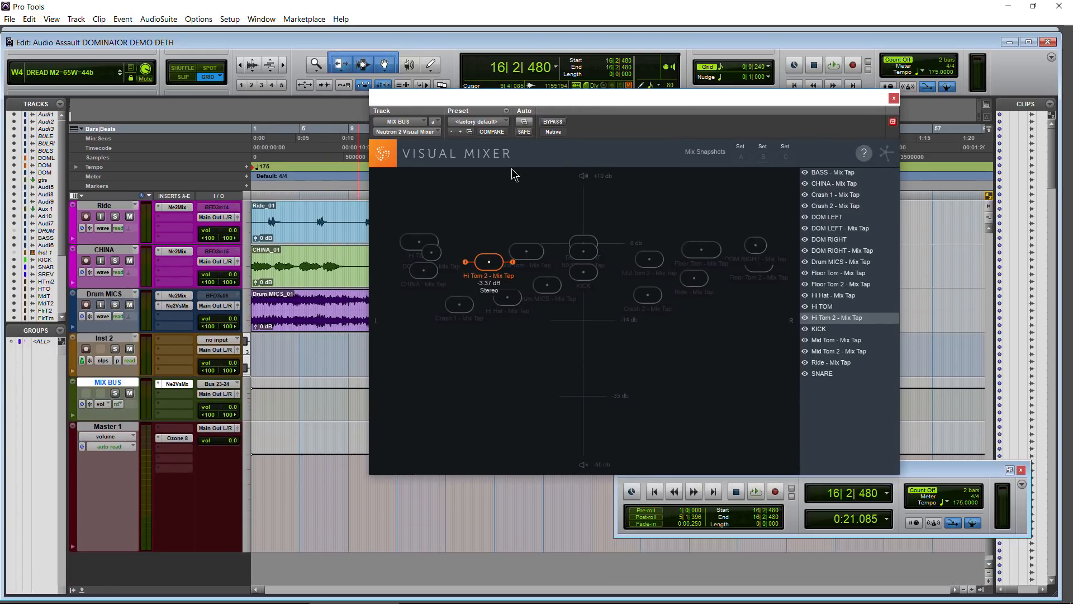
drag(604, 106, 567, 102)
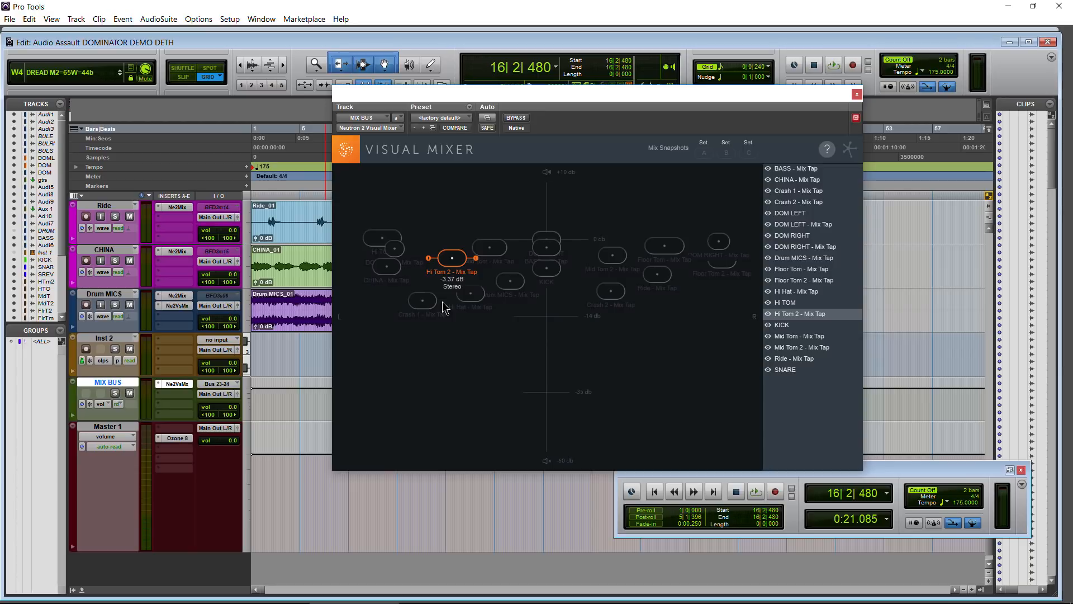
Move Hi TOM nearer centre at about -0.2 dB, Mid Tom 2 left of centre, and Mid Tom at about -0.8 dB.
drag(391, 242, 424, 234)
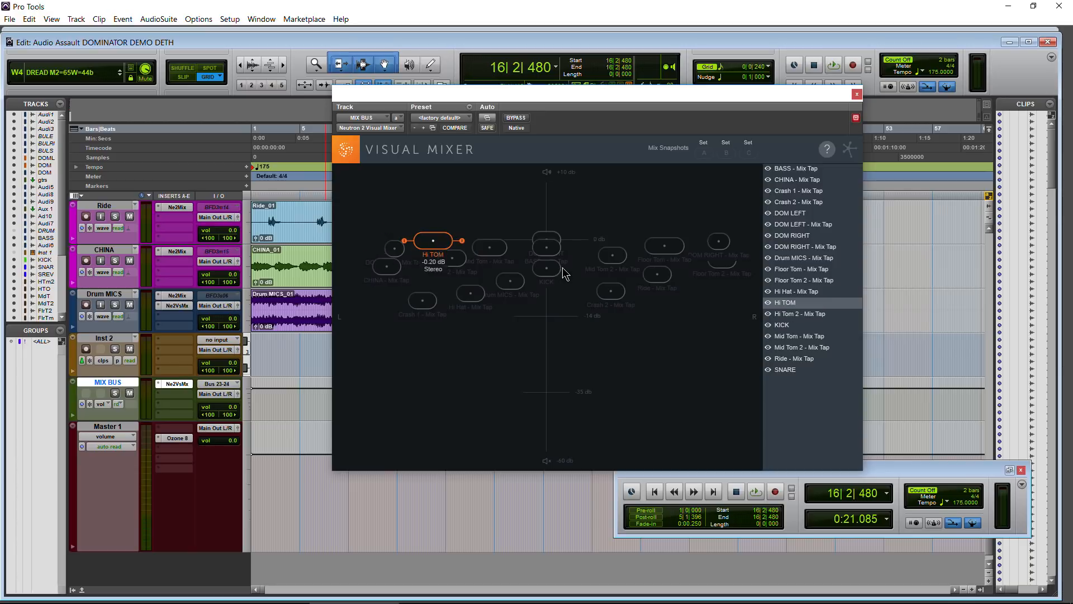
drag(613, 258, 489, 238)
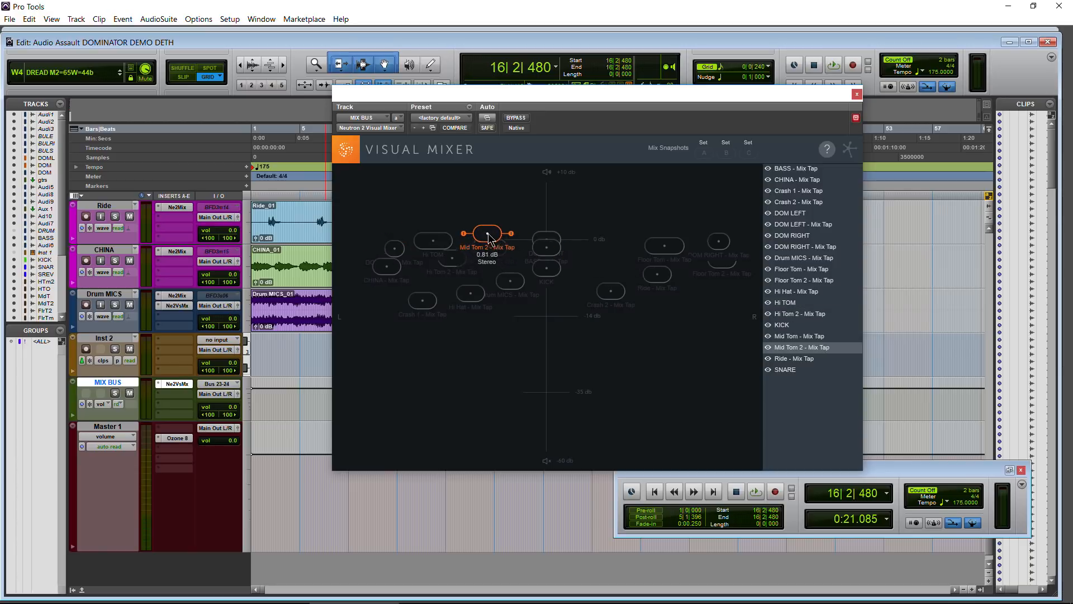
click(510, 253)
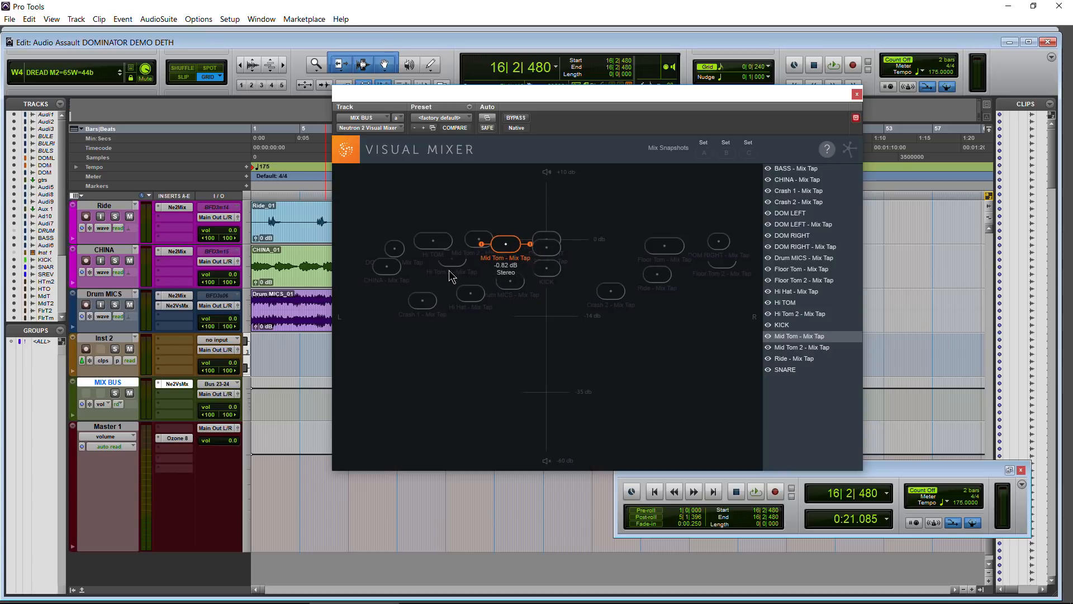
Show the Mix window, and set KICK to about -7.3 dB and Crash 2 to about -6.9 dB in the Visual Mixer.
key(ctrl+equal)
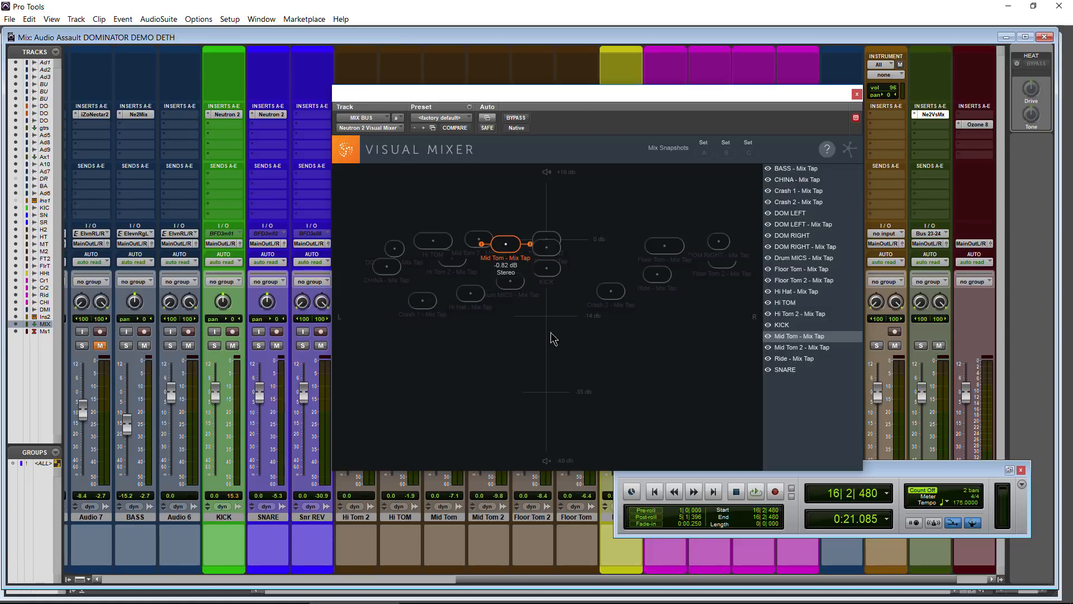
drag(582, 100, 612, 95)
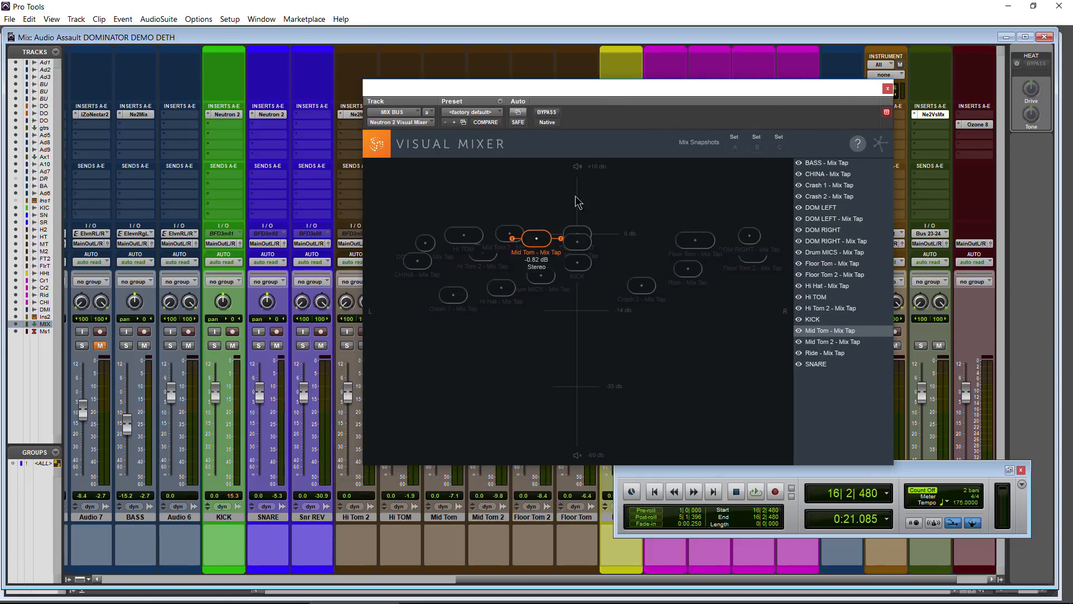
click(581, 245)
click(588, 275)
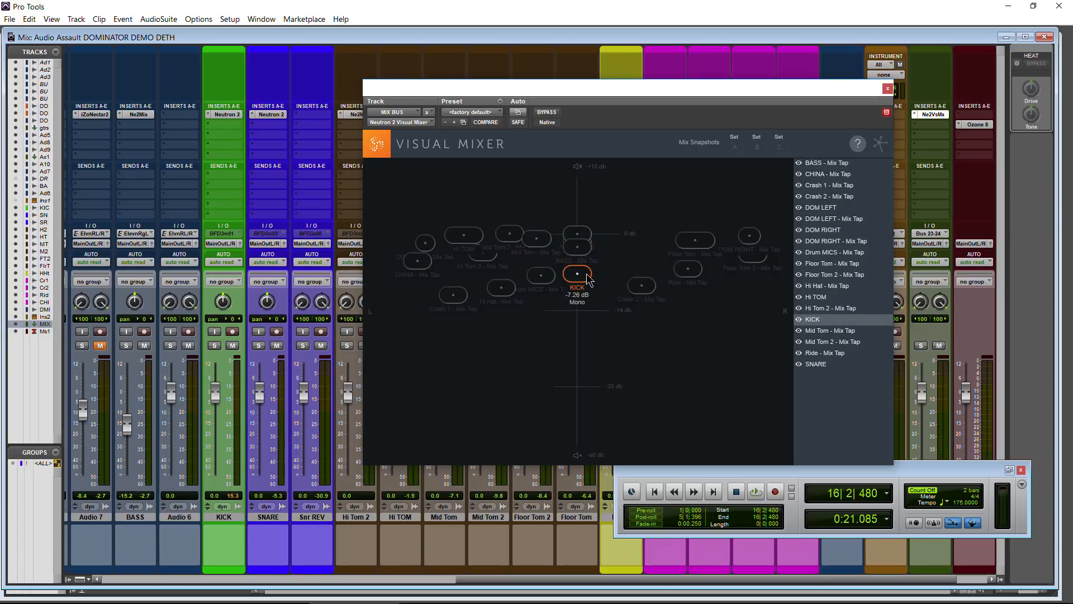
drag(643, 287, 642, 272)
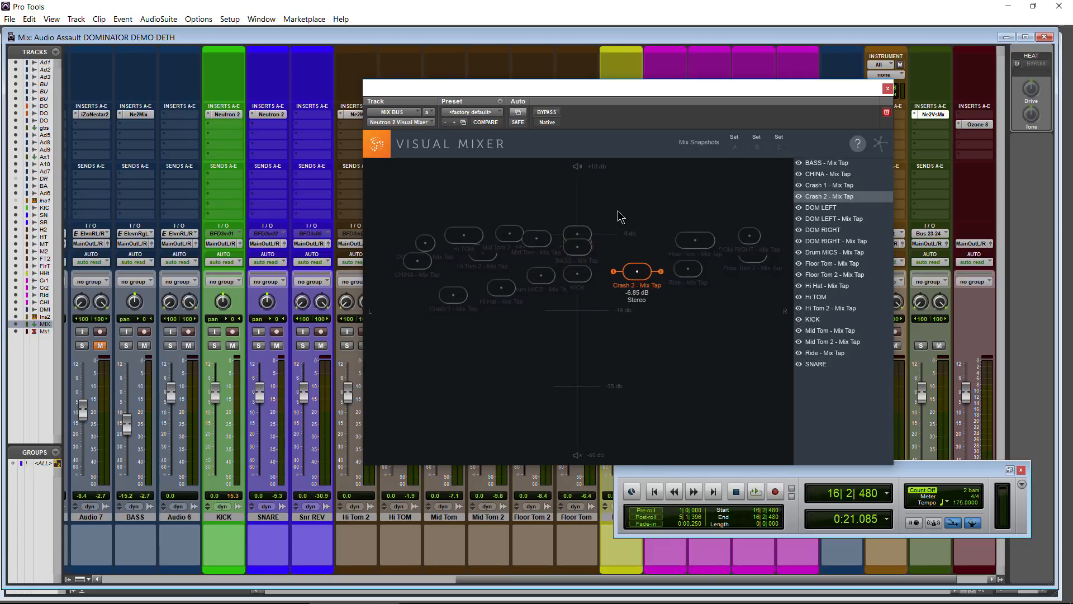
Examine the channel faders and pans across the Mix window, and return to the Edit window.
drag(473, 86, 562, 76)
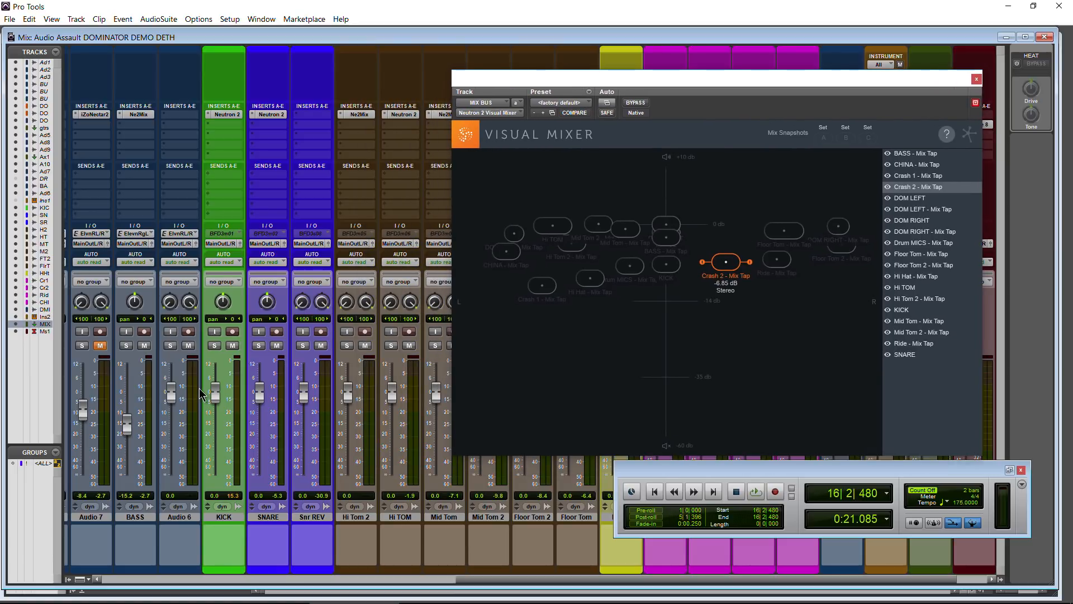
drag(488, 579, 590, 562)
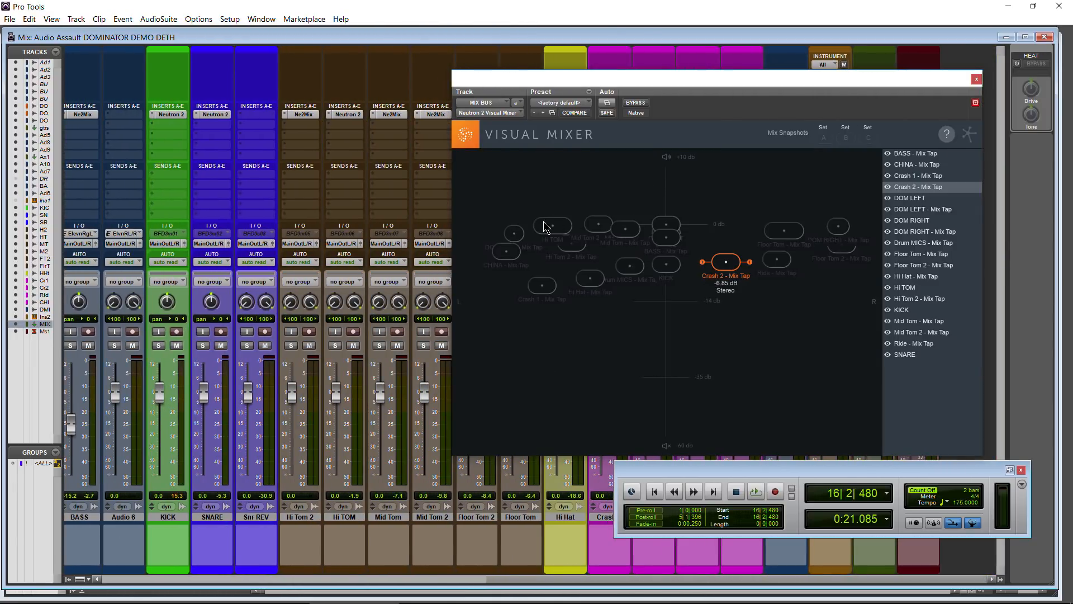
key(ctrl+equal)
drag(675, 78, 551, 104)
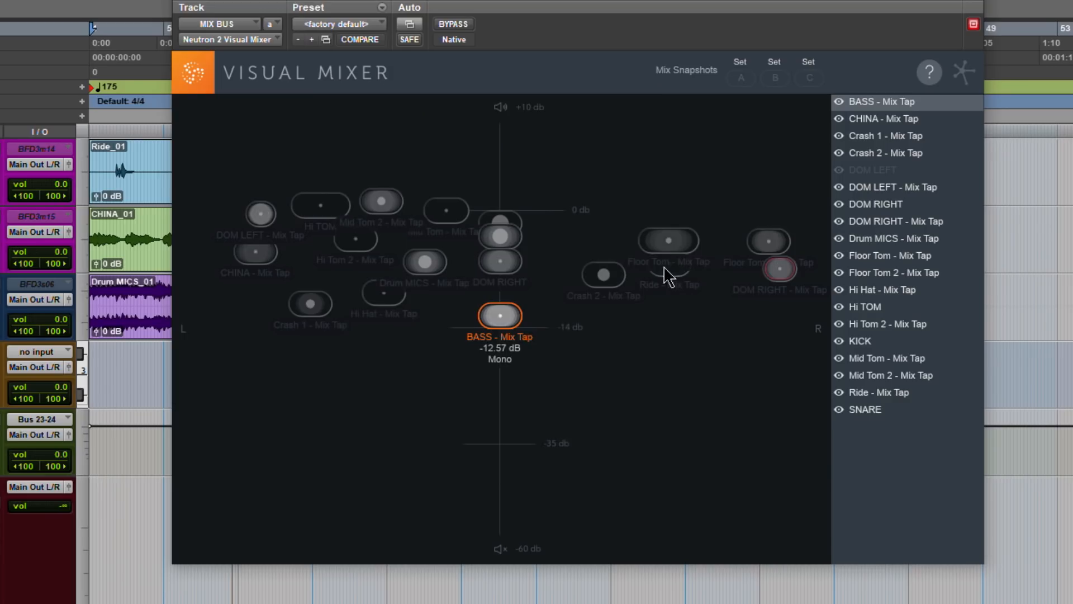
During playback, raise Floor Tom near 0 dB, pan DOM LEFT - Mix Tap further left, and set CHINA to about -6.4 dB and Ride to about -8 dB.
drag(668, 241, 628, 232)
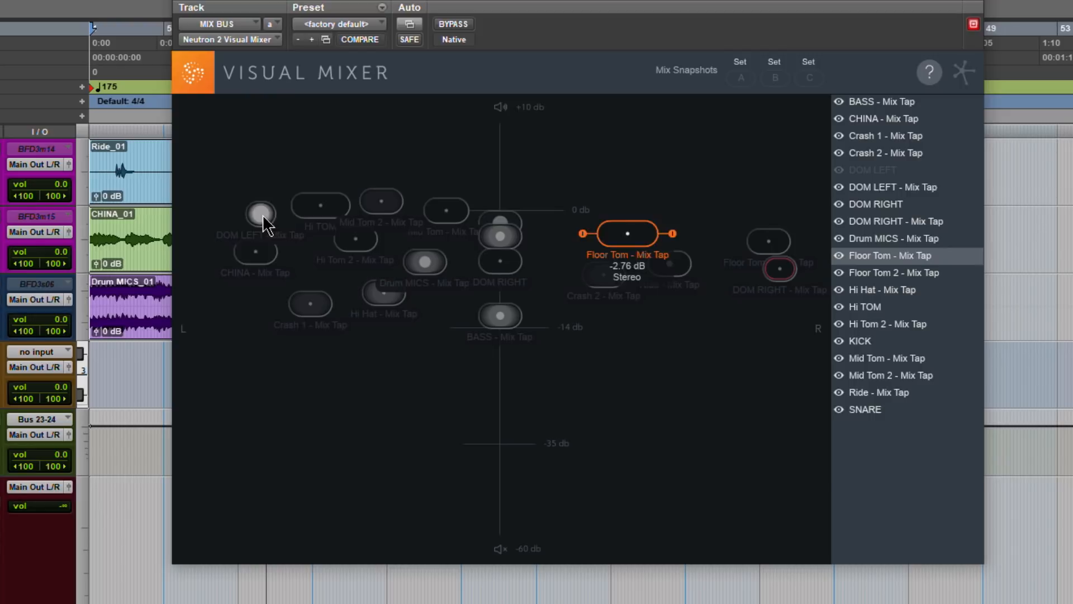
drag(260, 213, 224, 214)
drag(255, 253, 252, 264)
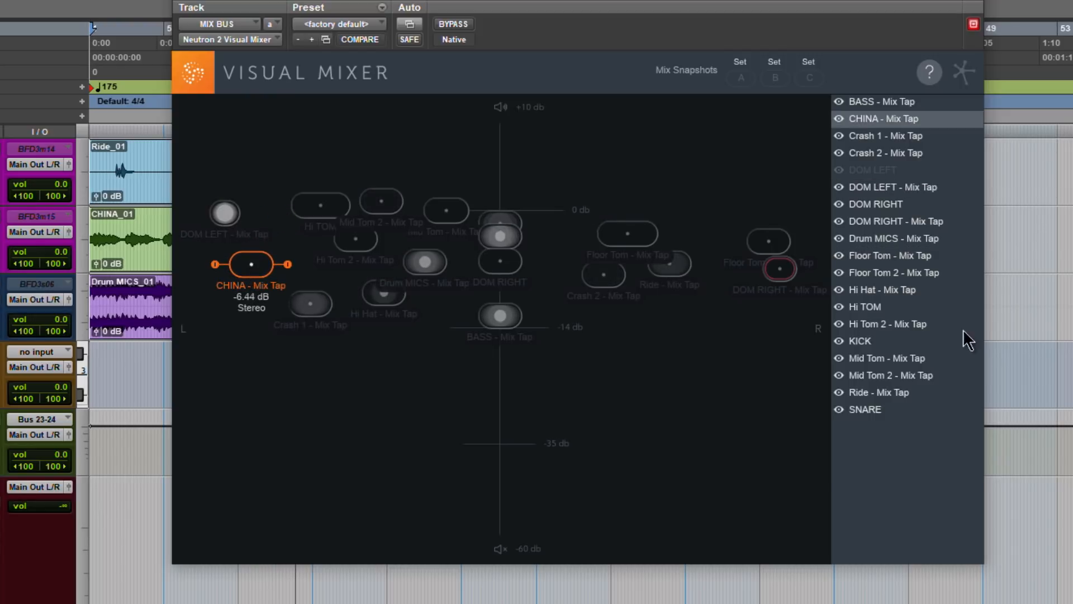
drag(649, 234, 668, 215)
drag(598, 277, 682, 278)
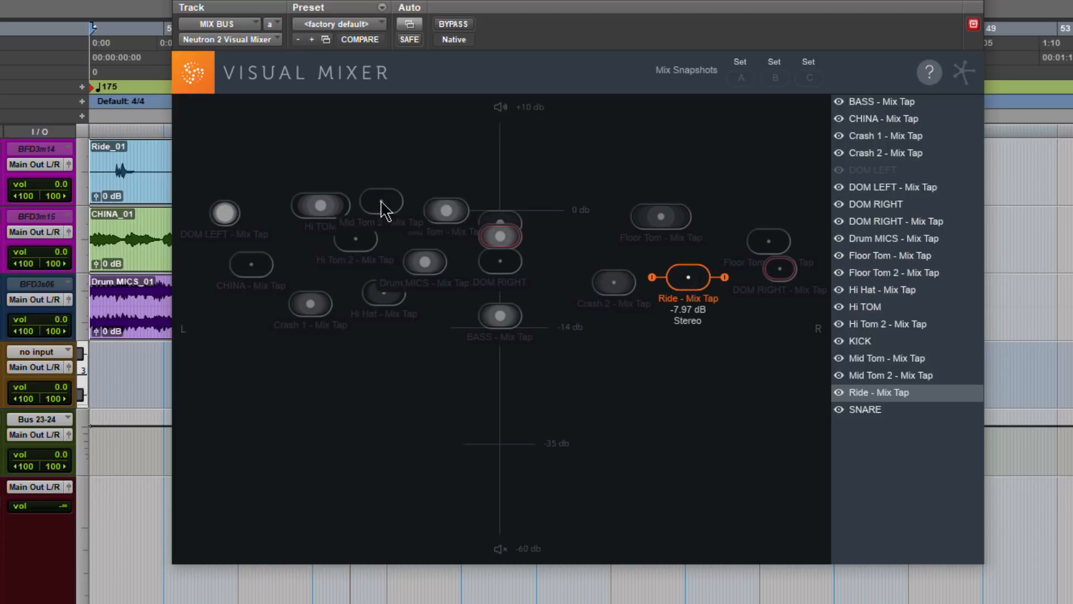
Pan Hi TOM further left, raise Mid Tom slightly, move Hi Tom 2 right of centre, and lower Hi Hat to about -11.9 dB.
drag(321, 207, 300, 213)
drag(461, 215, 461, 207)
drag(371, 243, 594, 229)
drag(381, 292, 336, 257)
drag(267, 249, 226, 317)
drag(335, 323, 399, 308)
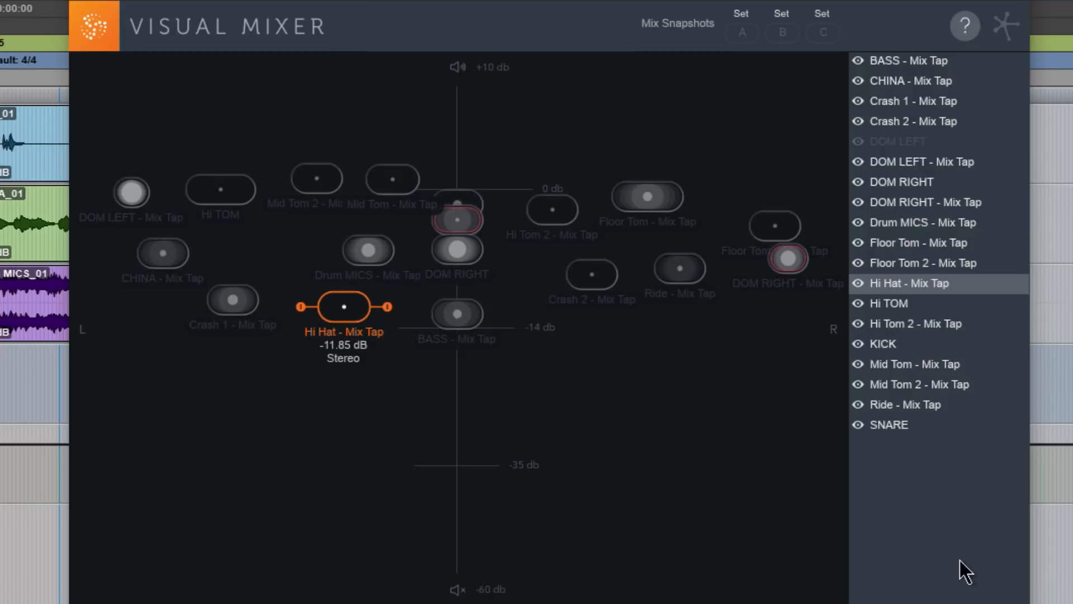
Select the cymbal Mix Taps and toggle their visibility, leaving only CHINA - Mix Tap hidden, and show DOM LEFT again.
click(909, 80)
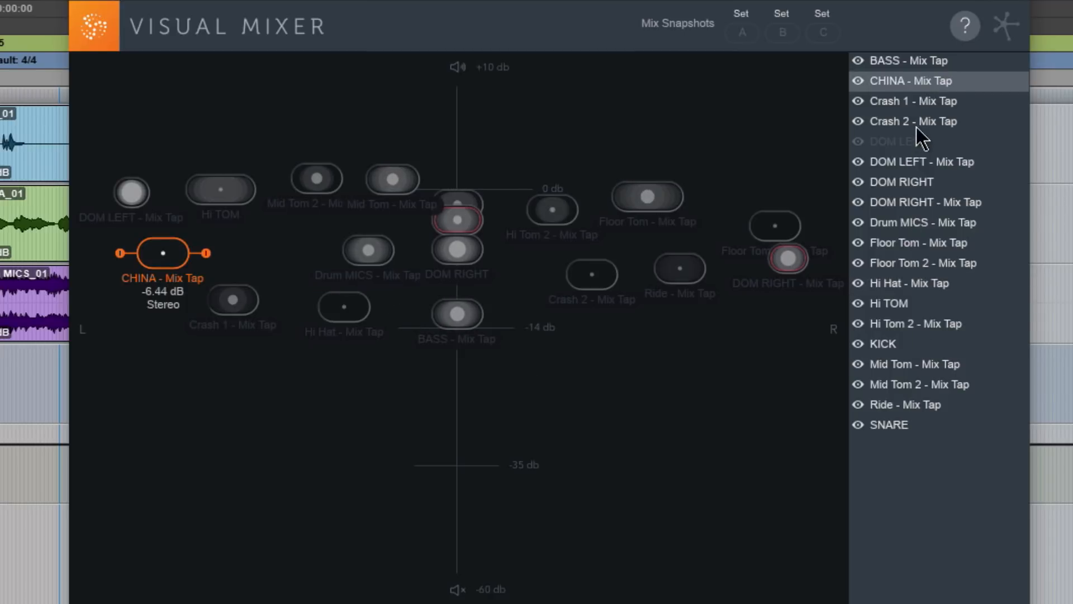
click(906, 101)
click(907, 121)
click(859, 121)
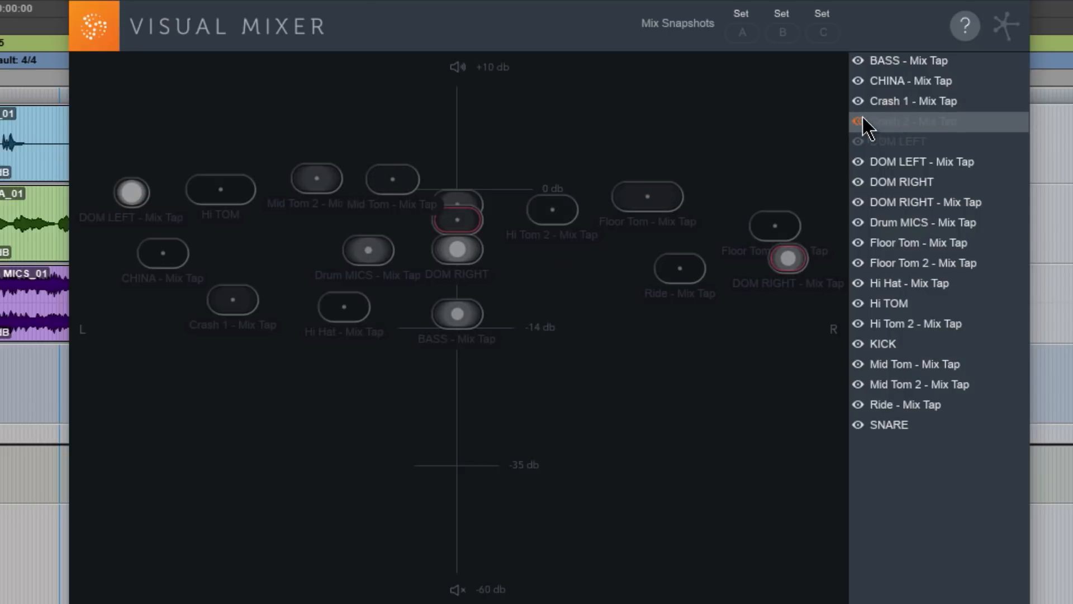
click(859, 101)
click(859, 81)
click(858, 121)
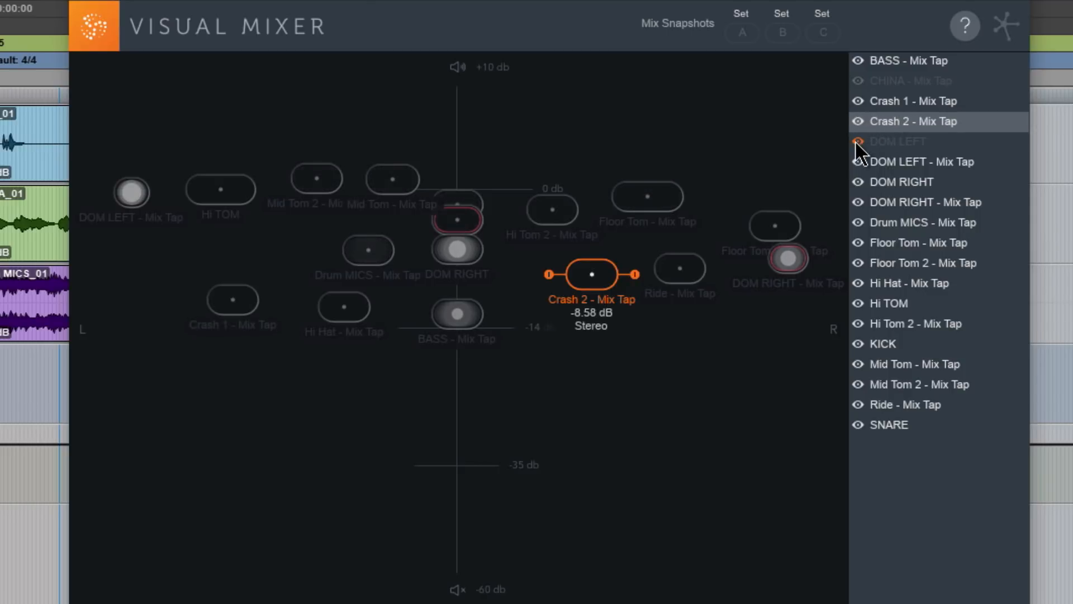
click(858, 141)
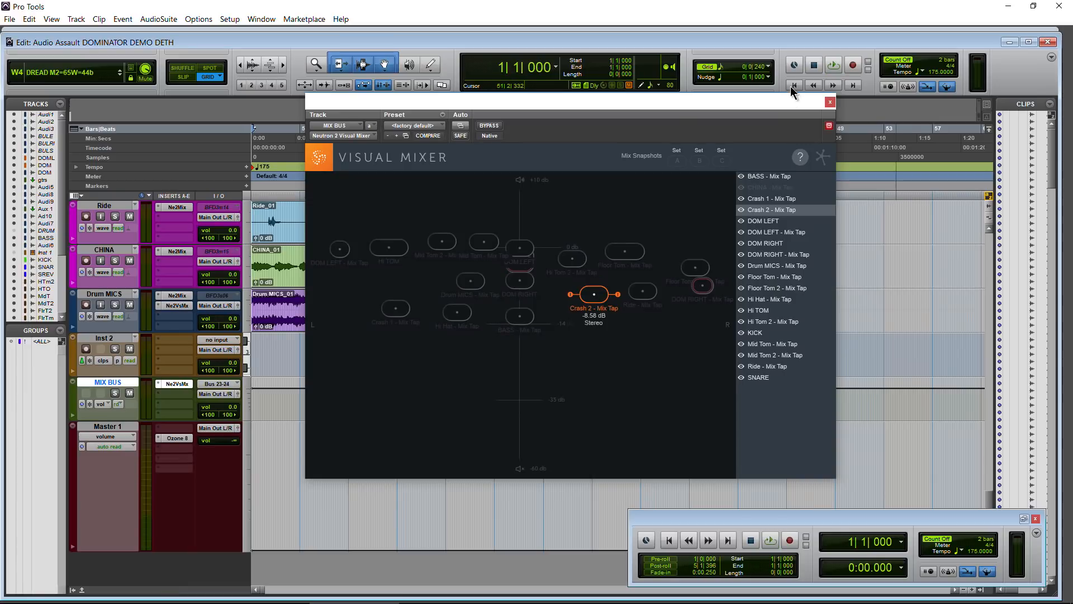
Examine the Mix Tap on the CHINA track, close it, and reopen the Visual Mixer on MIX BUS.
drag(666, 104, 700, 112)
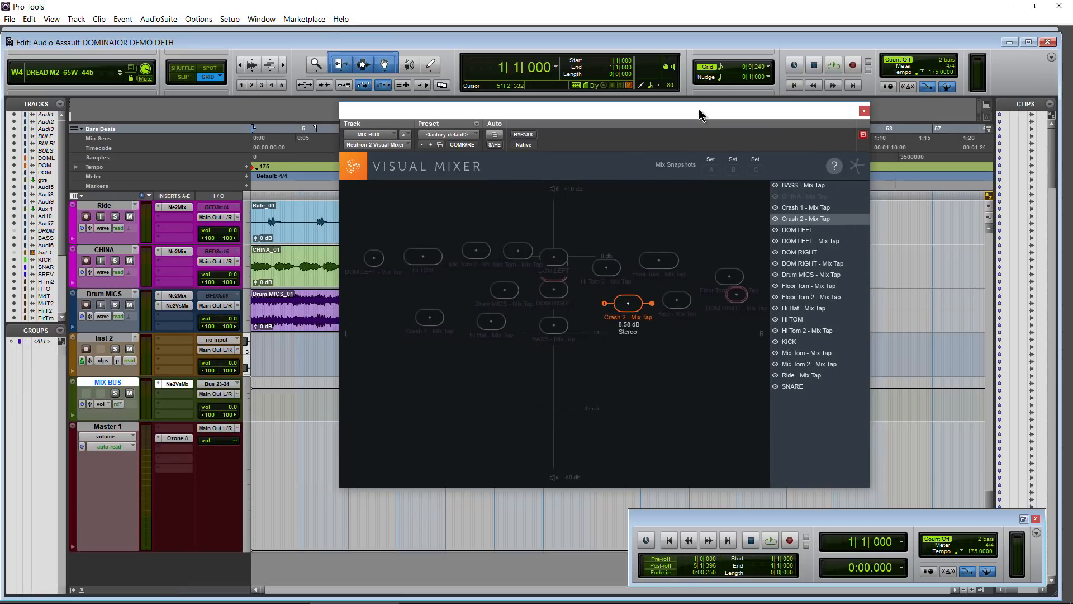
click(173, 250)
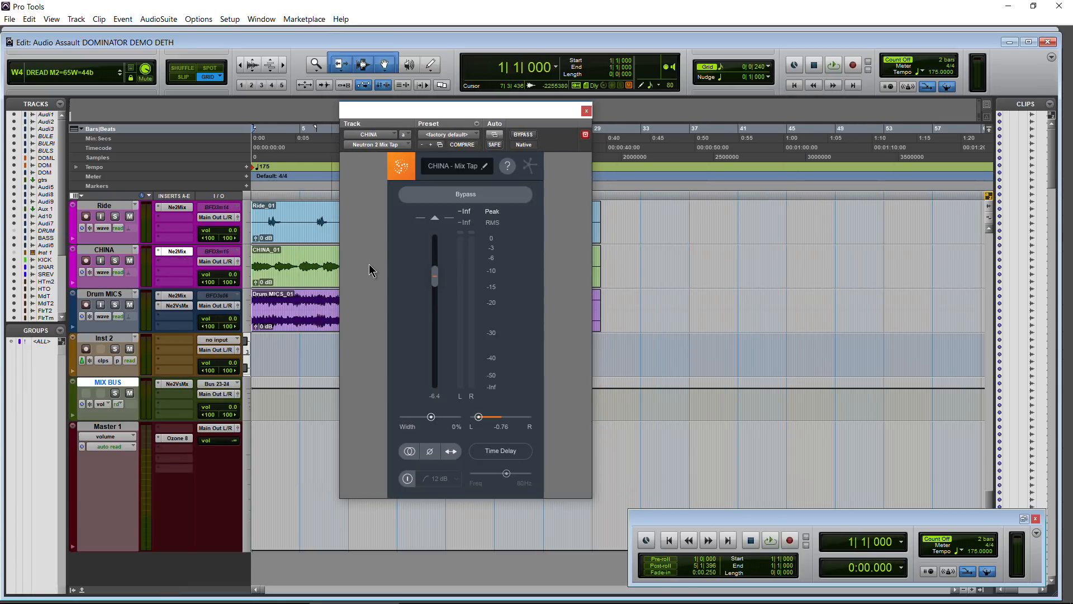
click(586, 111)
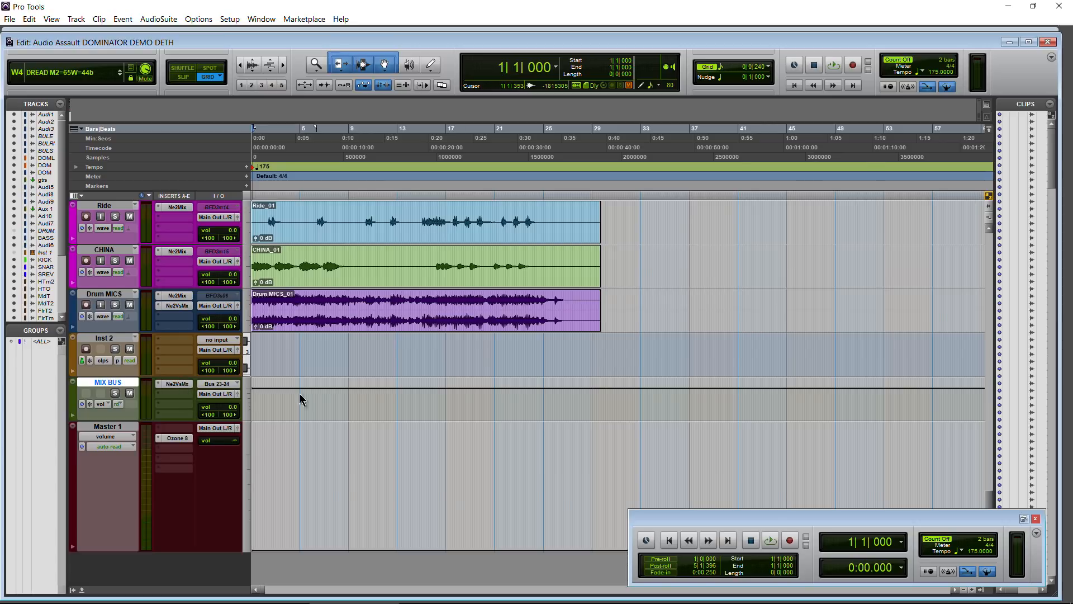
click(177, 383)
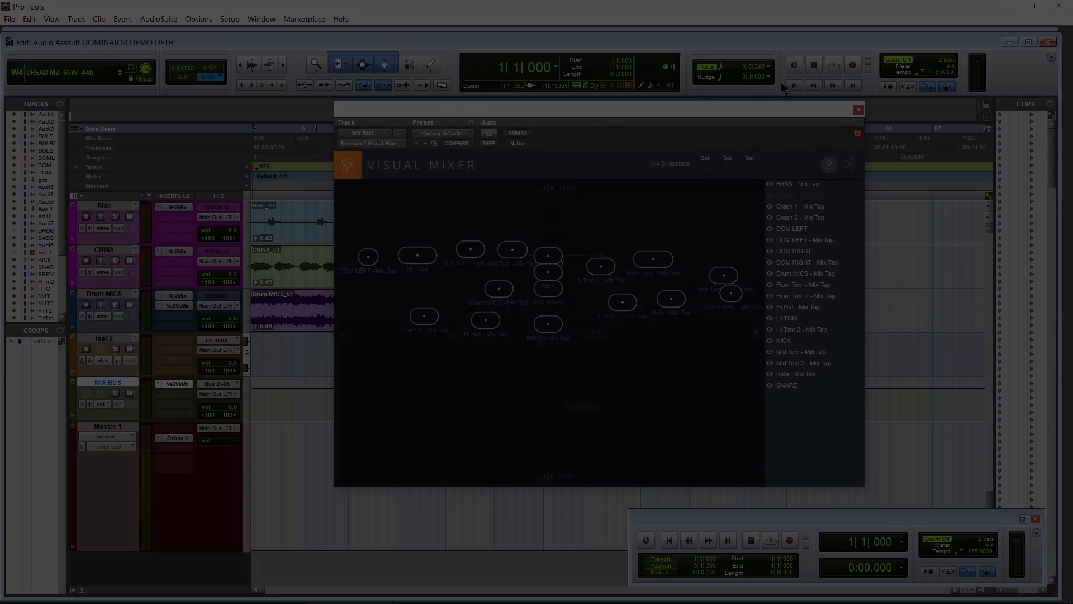